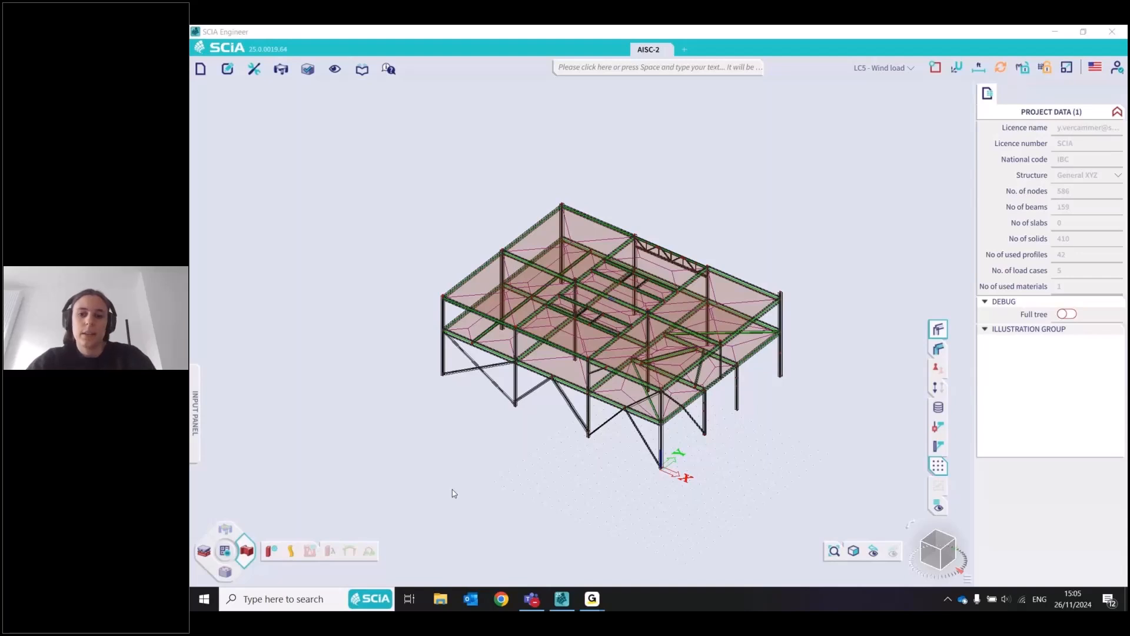
Orbit around the two-storey steel frame to examine it from several sides
click(452, 489)
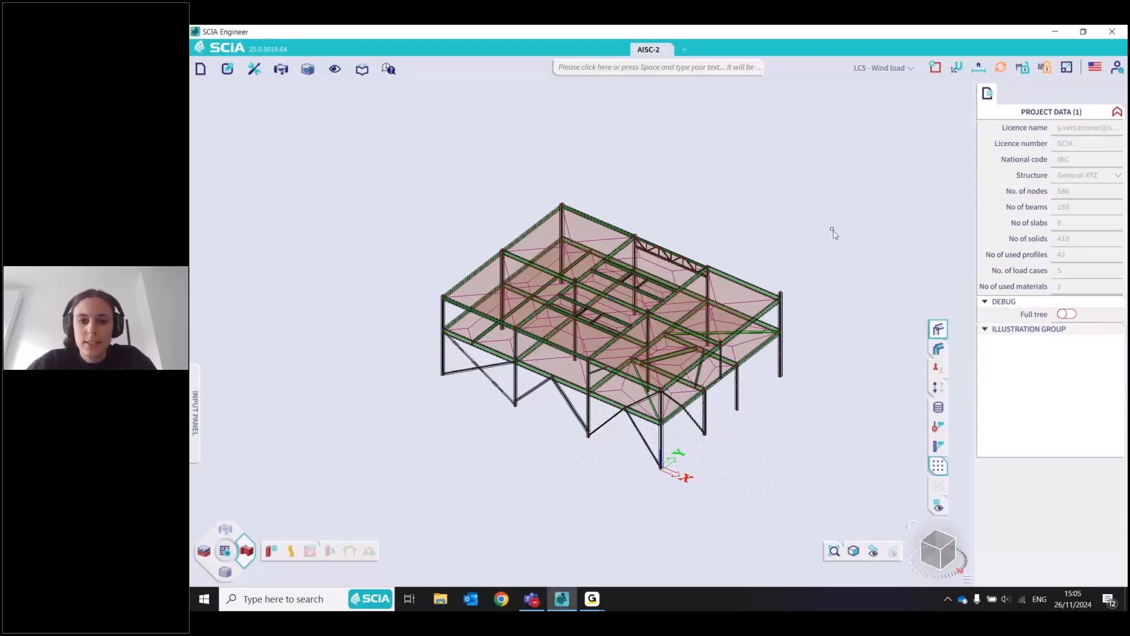
drag(941, 550, 931, 561)
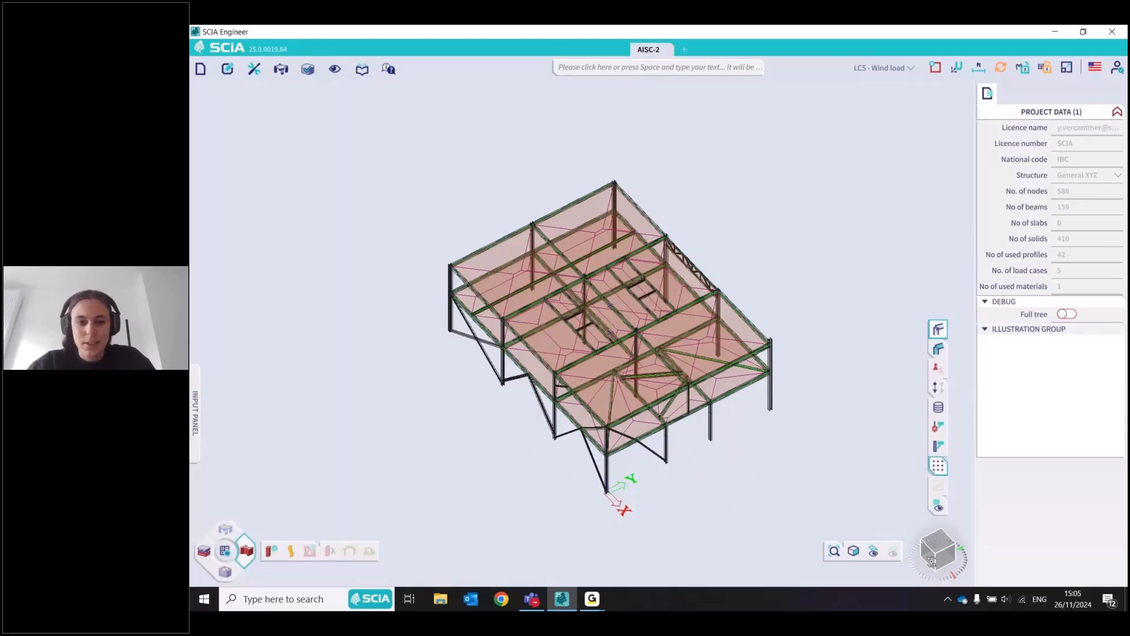
drag(931, 561, 929, 568)
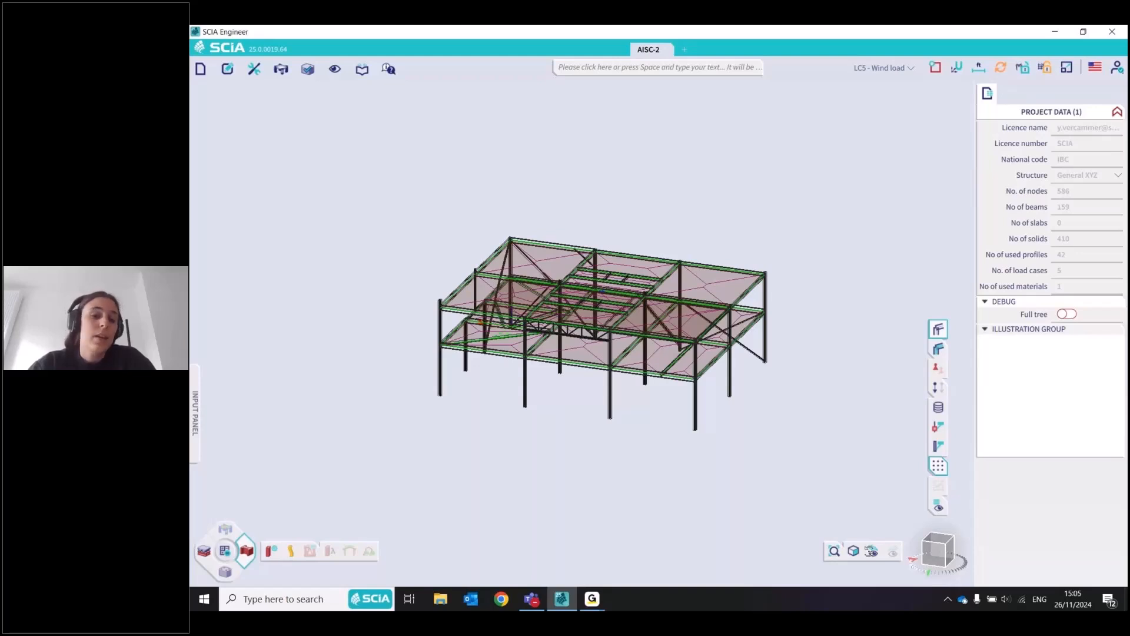
drag(937, 551, 926, 561)
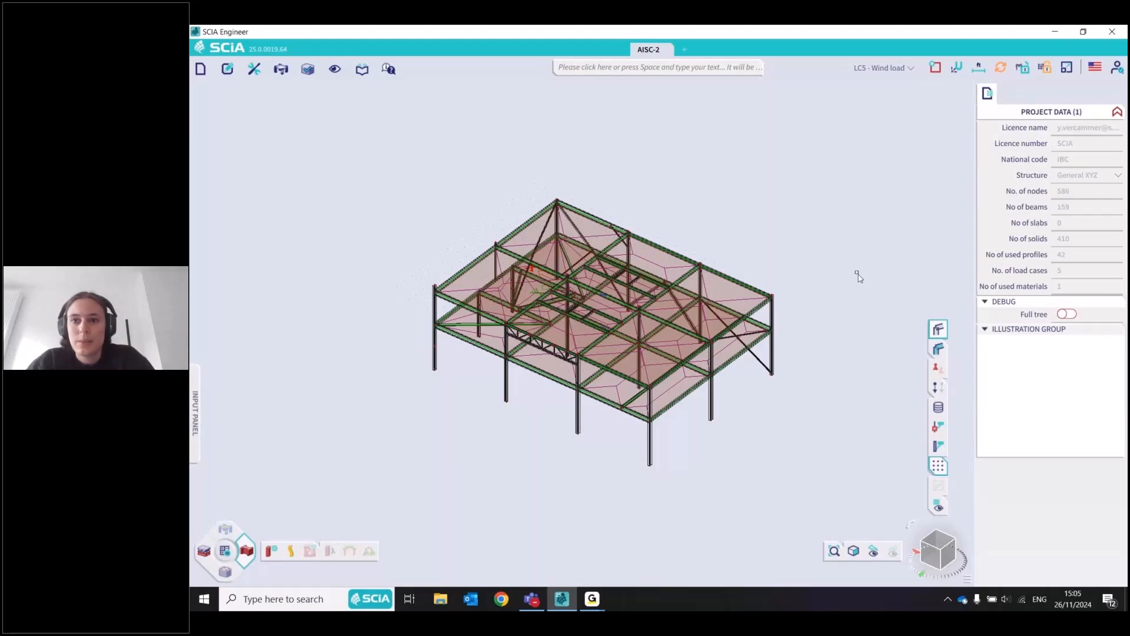
Check the quick unit system settings and the metric or imperial unit format in the project data
click(978, 68)
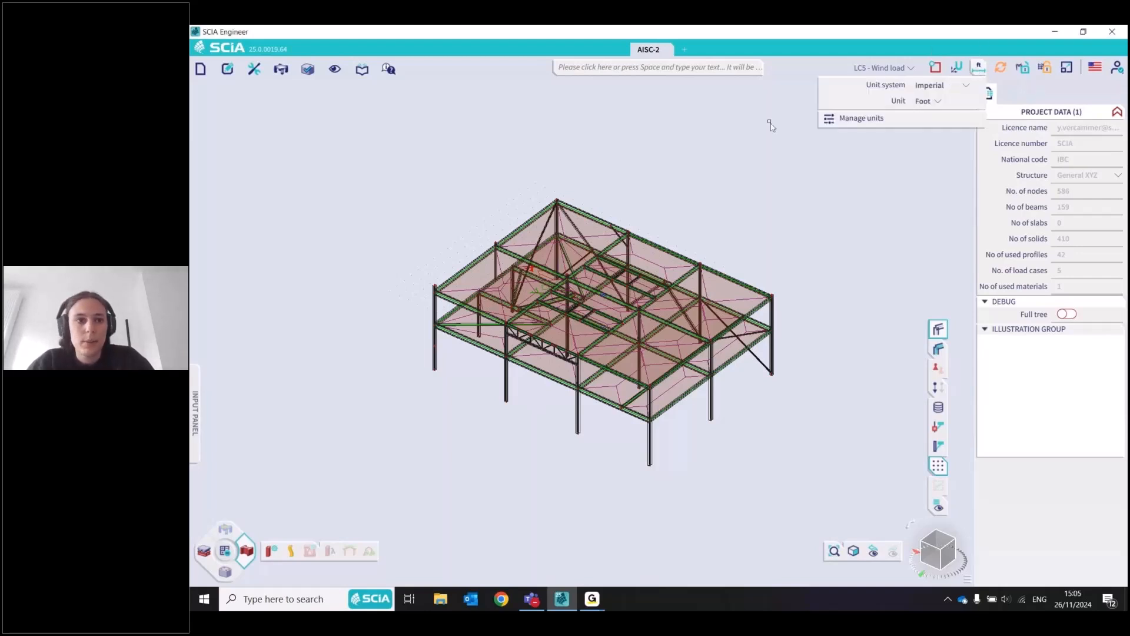
click(778, 156)
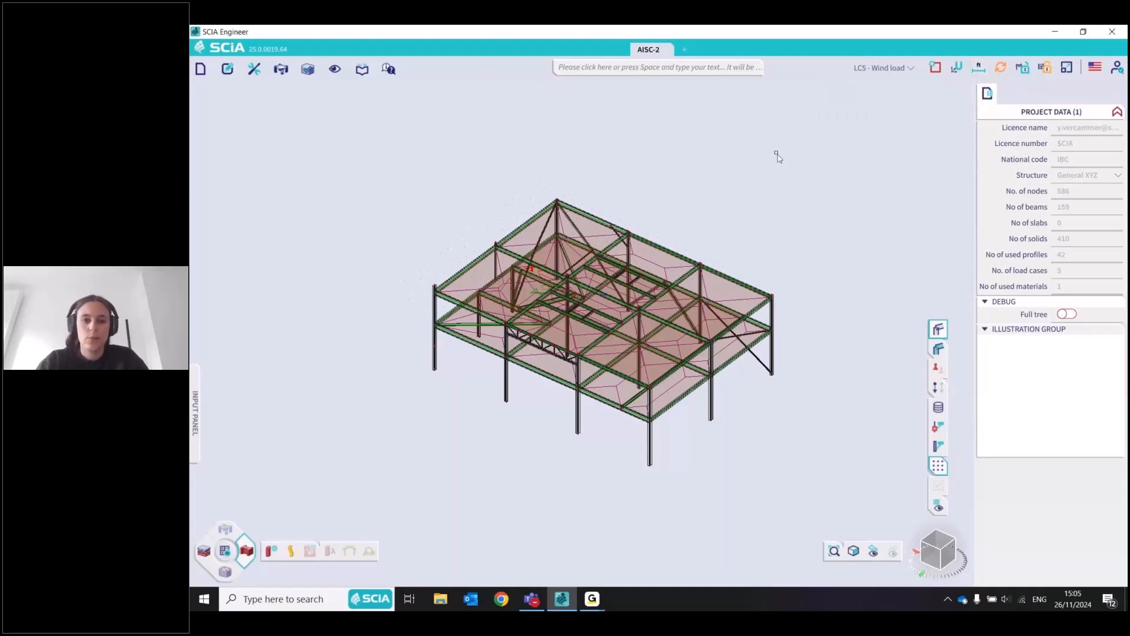
double_click(778, 157)
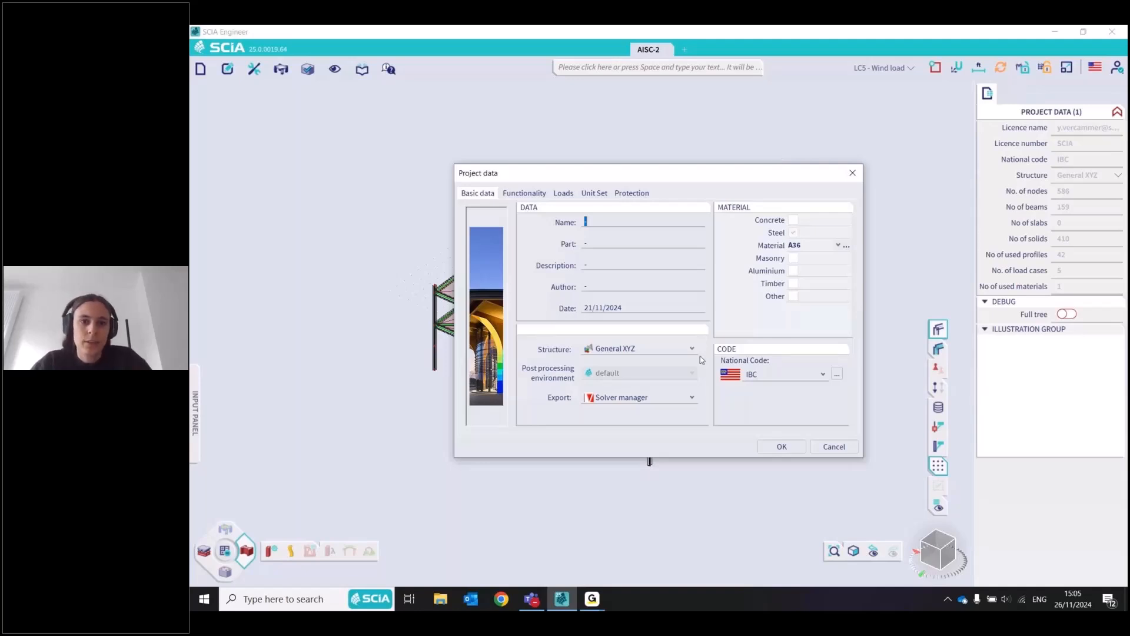
click(593, 193)
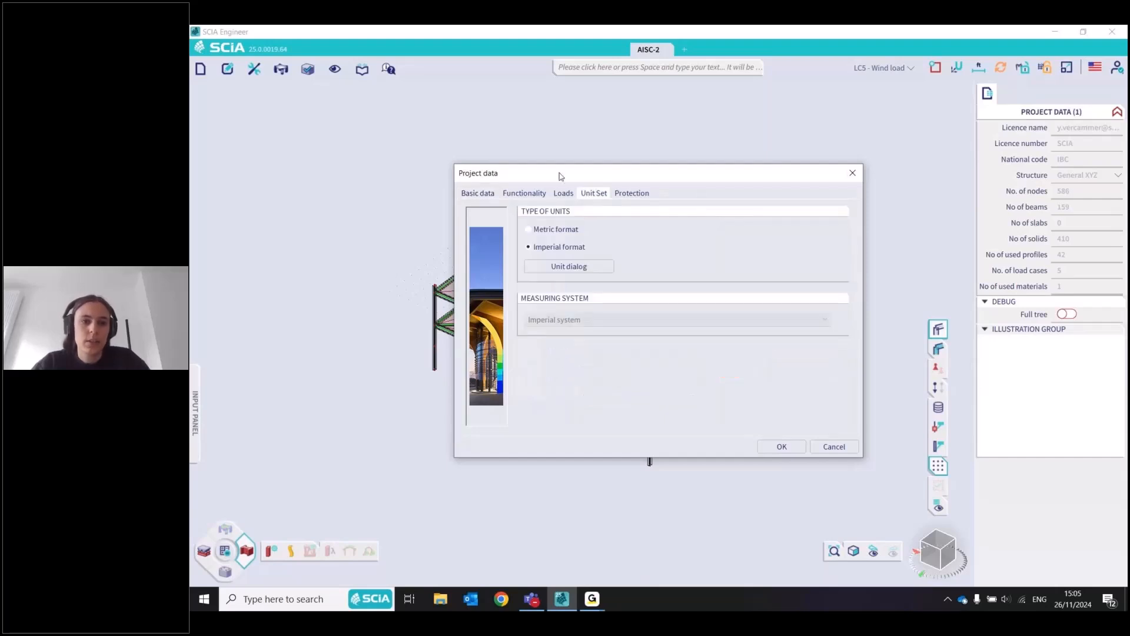
drag(559, 176, 546, 170)
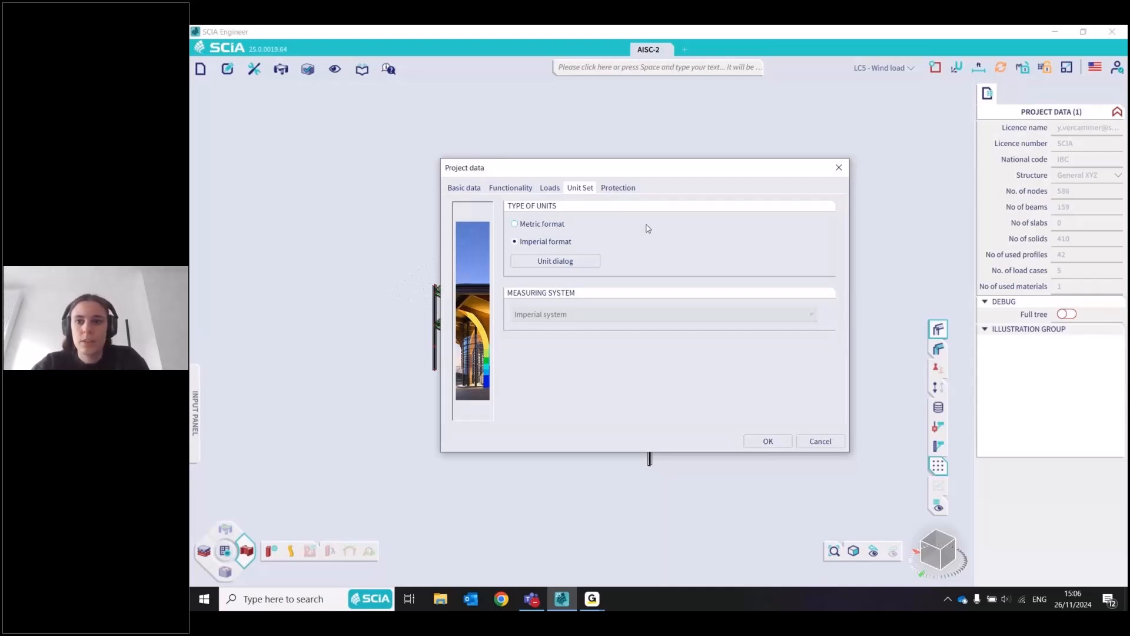
click(839, 168)
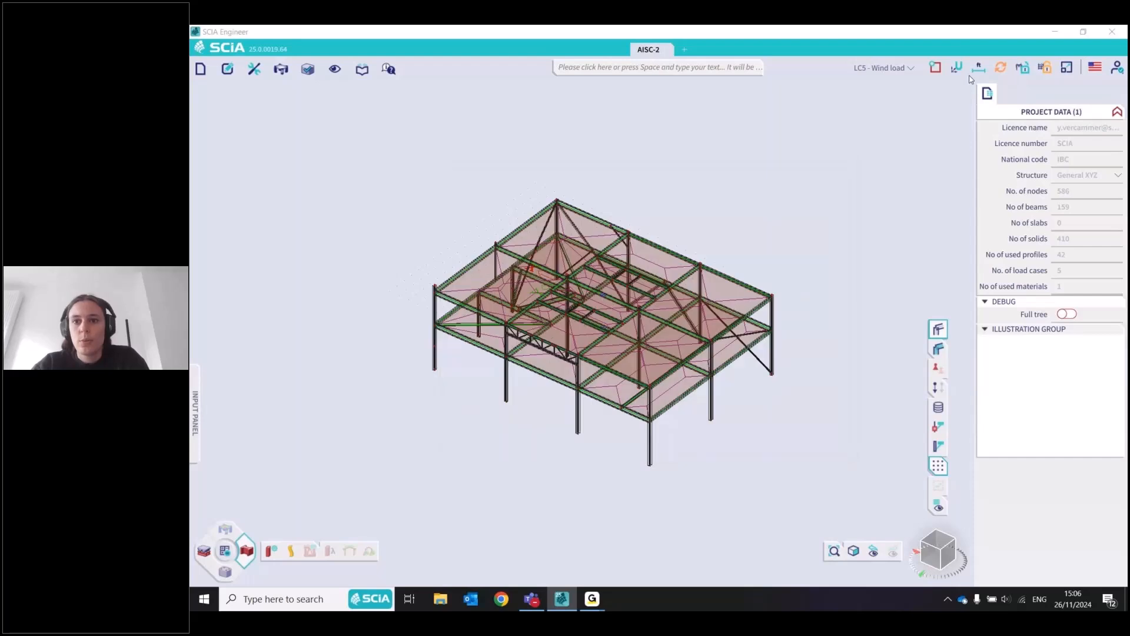
Review the available units for drawing lengths in the unit manager, and close it without changes
click(978, 67)
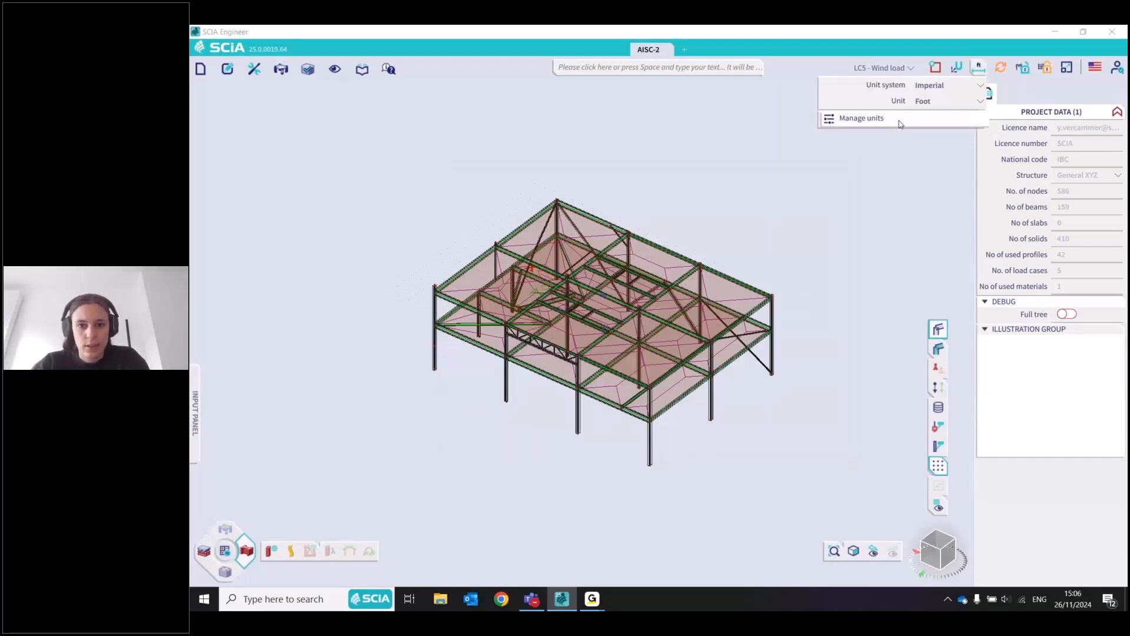
click(862, 119)
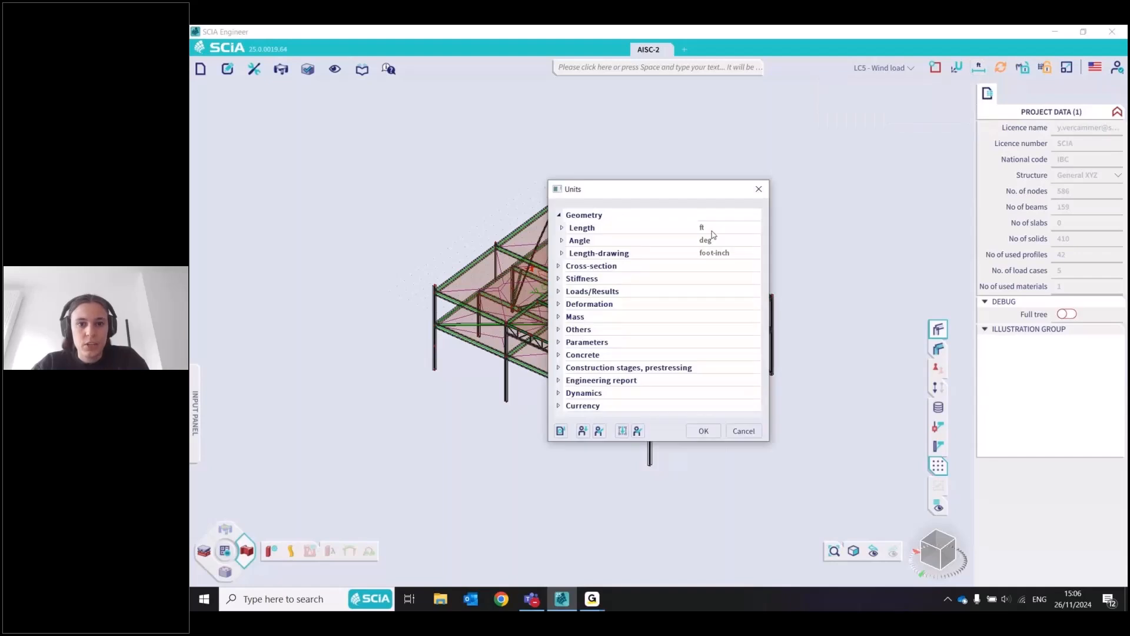
click(562, 253)
click(745, 266)
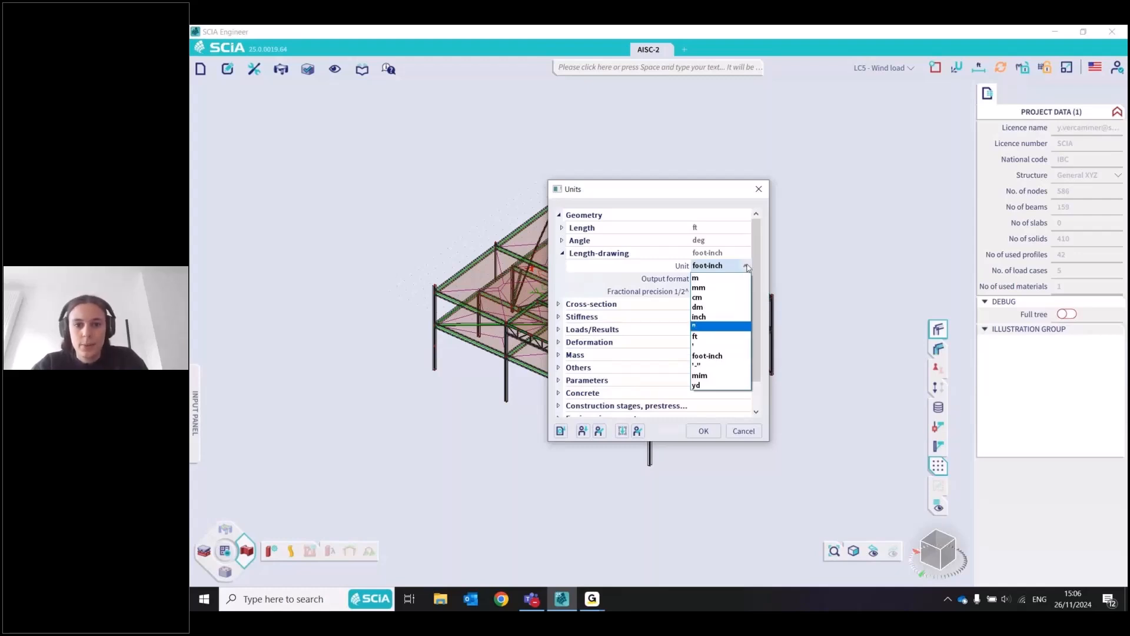
click(747, 266)
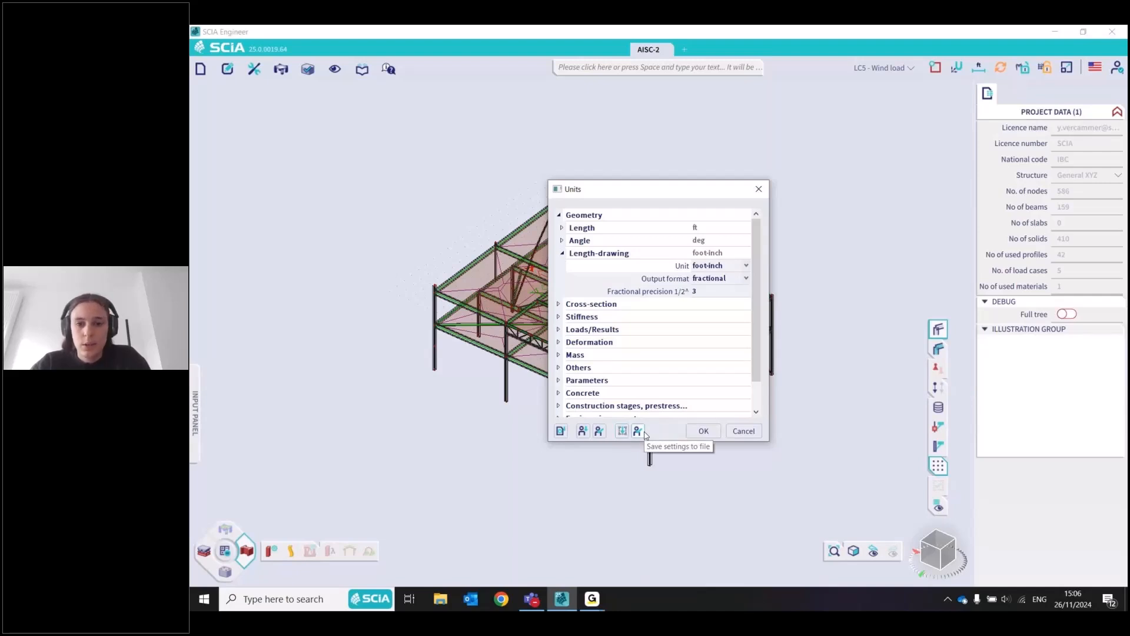
click(759, 189)
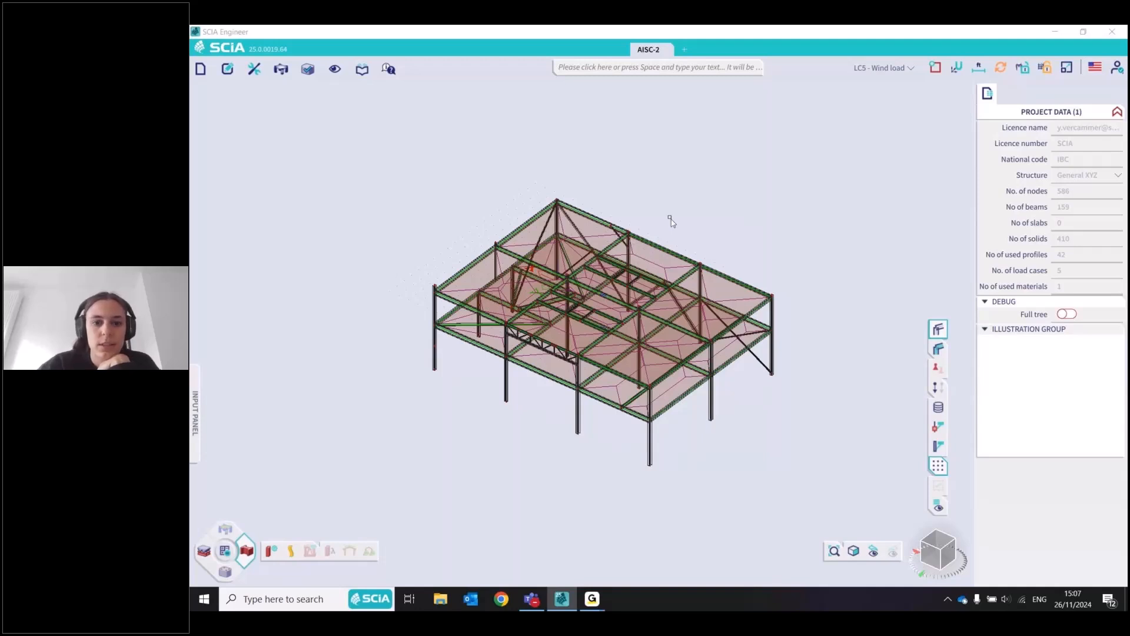
Inspect the codes used in the project and the other national codes available to add in the project data
double_click(671, 219)
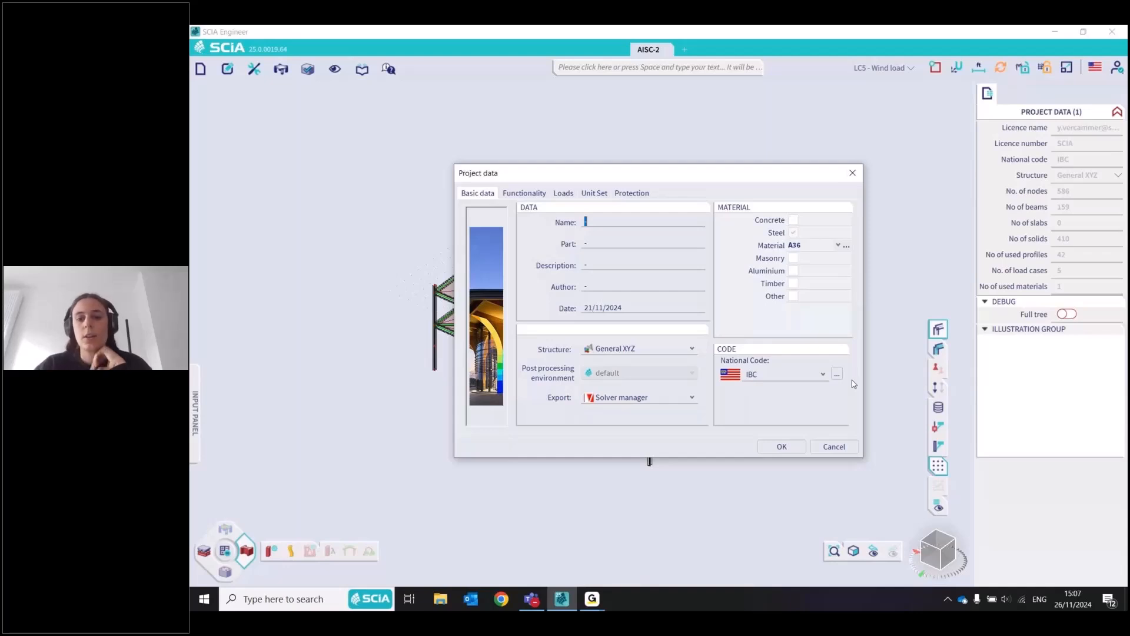
click(837, 375)
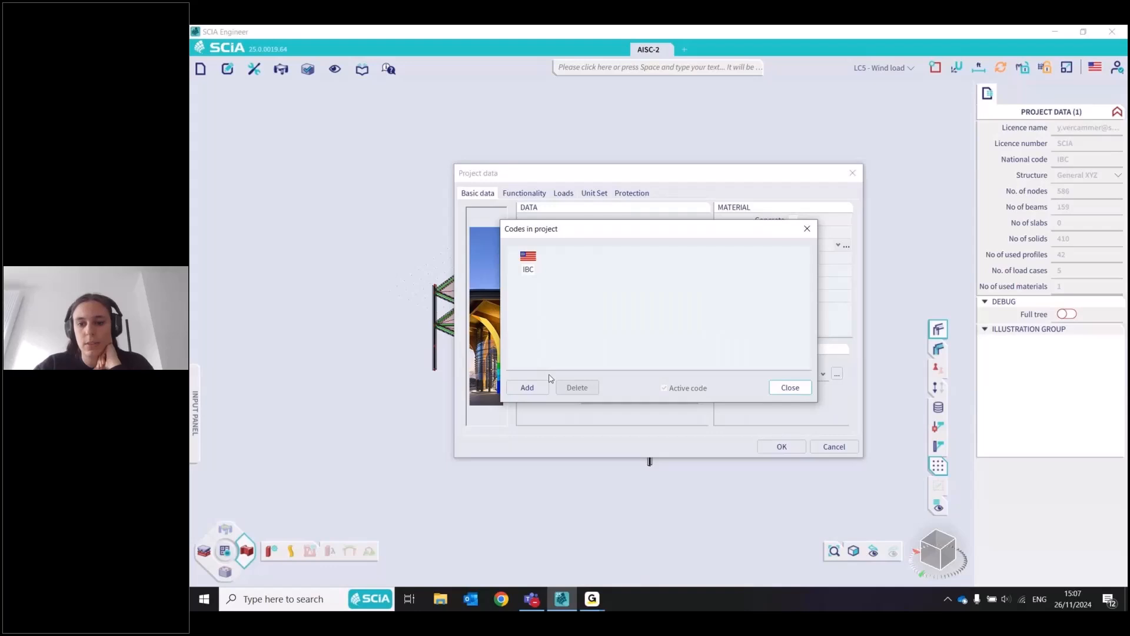
click(790, 388)
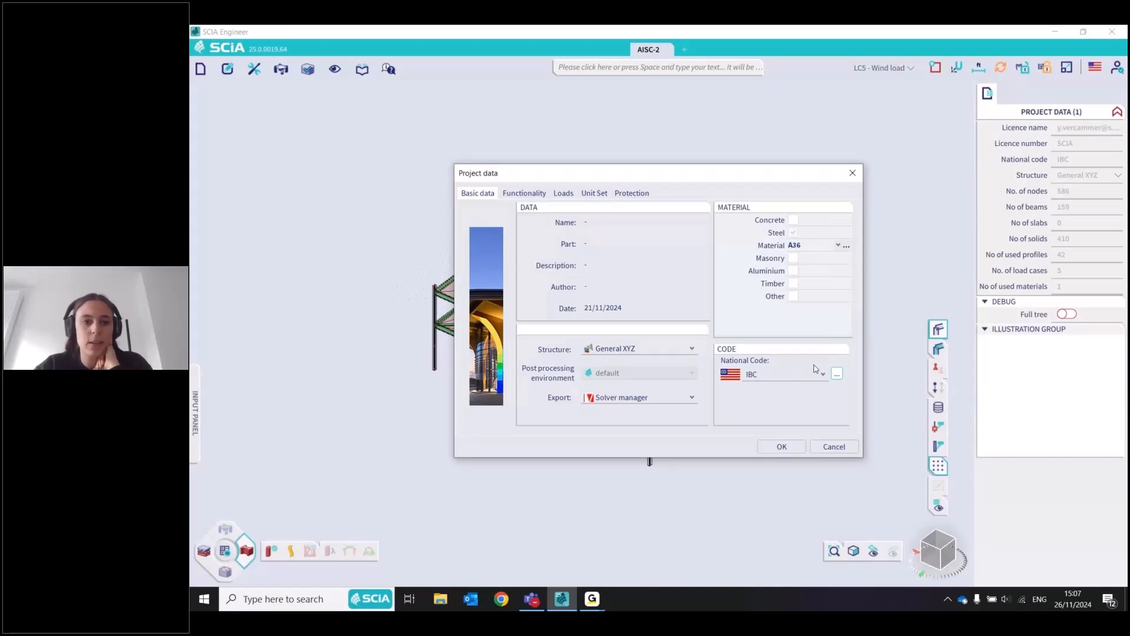
click(817, 371)
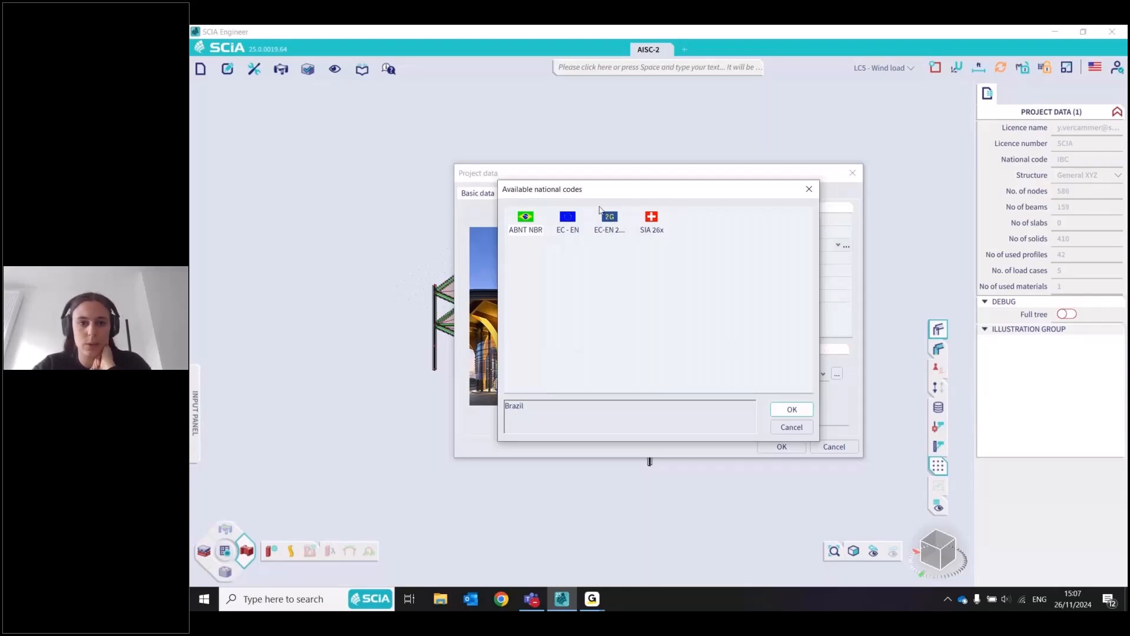
click(792, 427)
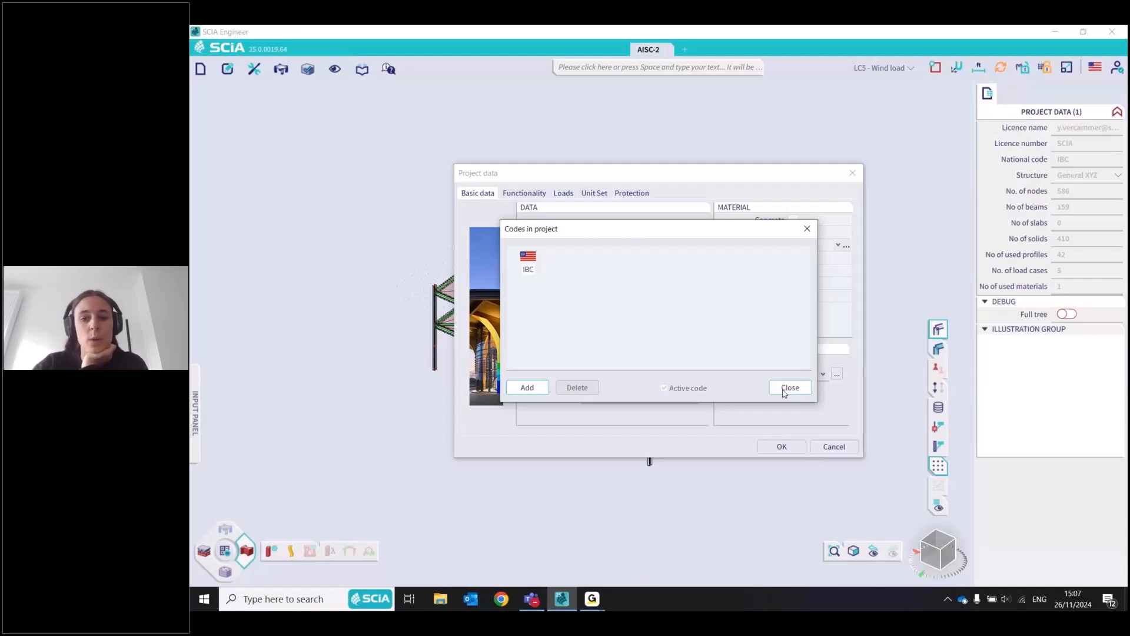
click(789, 387)
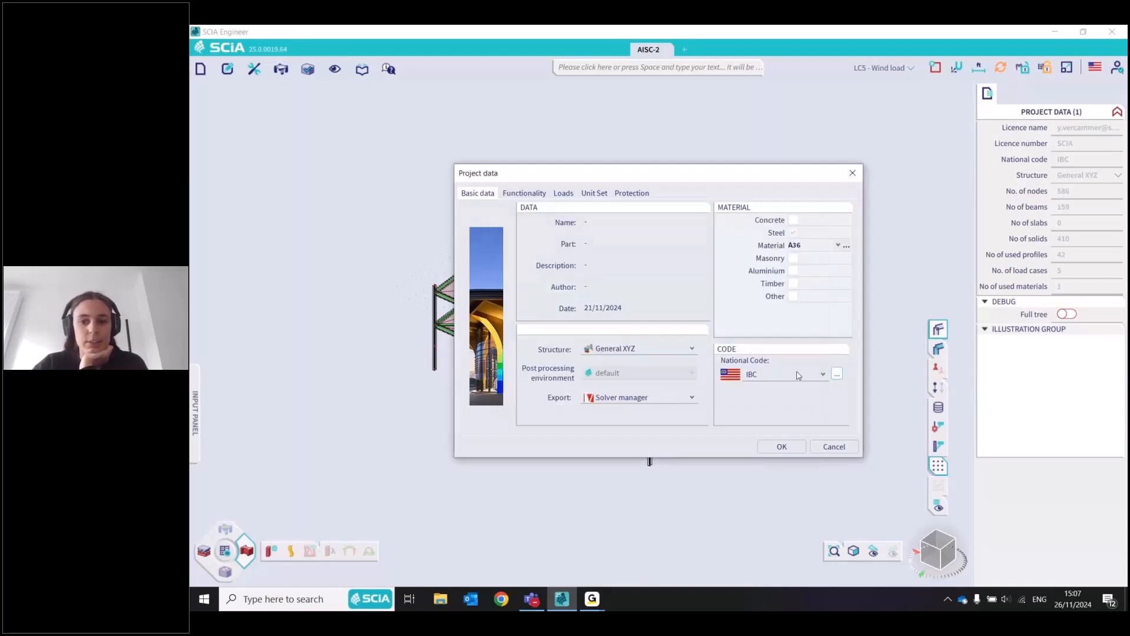
Browse the steel grades keeping A36, try out enabling concrete as a project material, and discard the project data changes
click(816, 245)
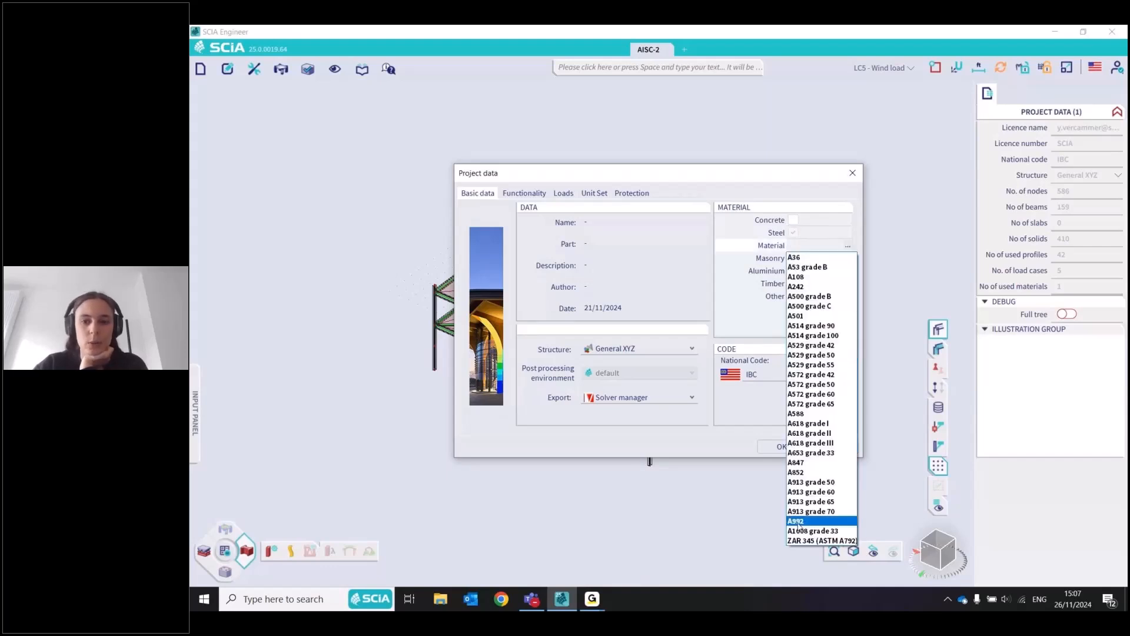
click(795, 258)
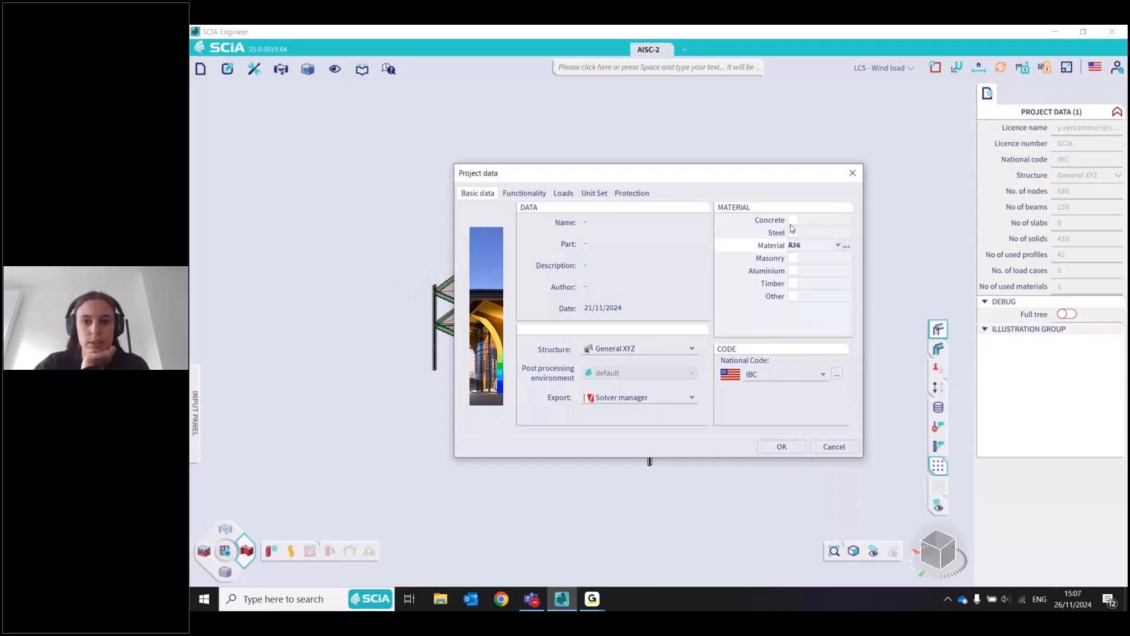
click(793, 220)
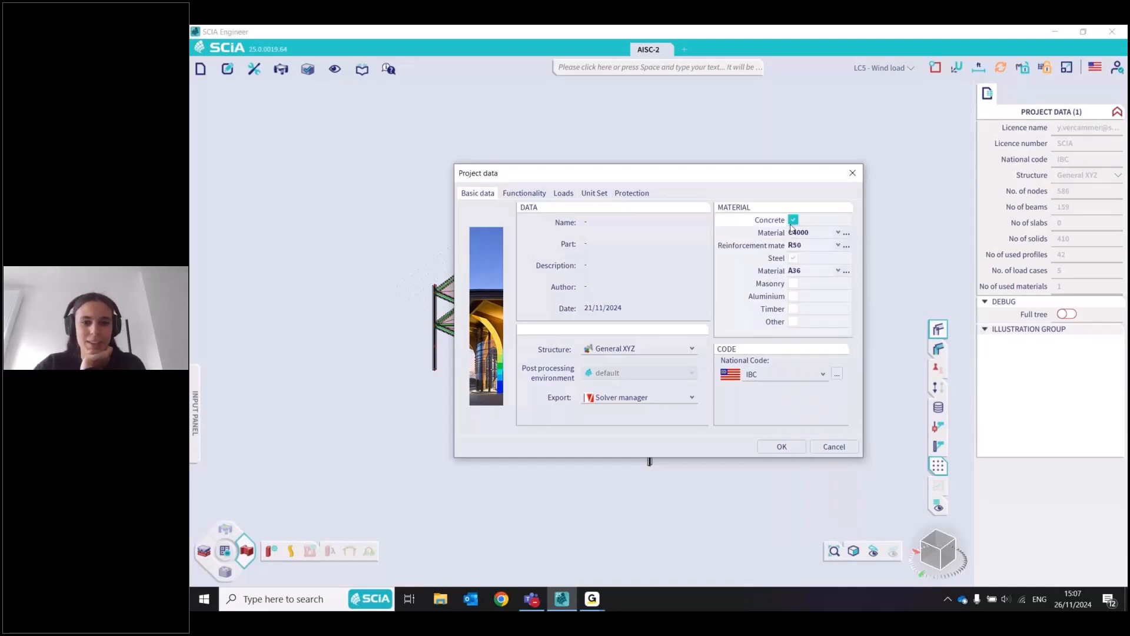
click(793, 220)
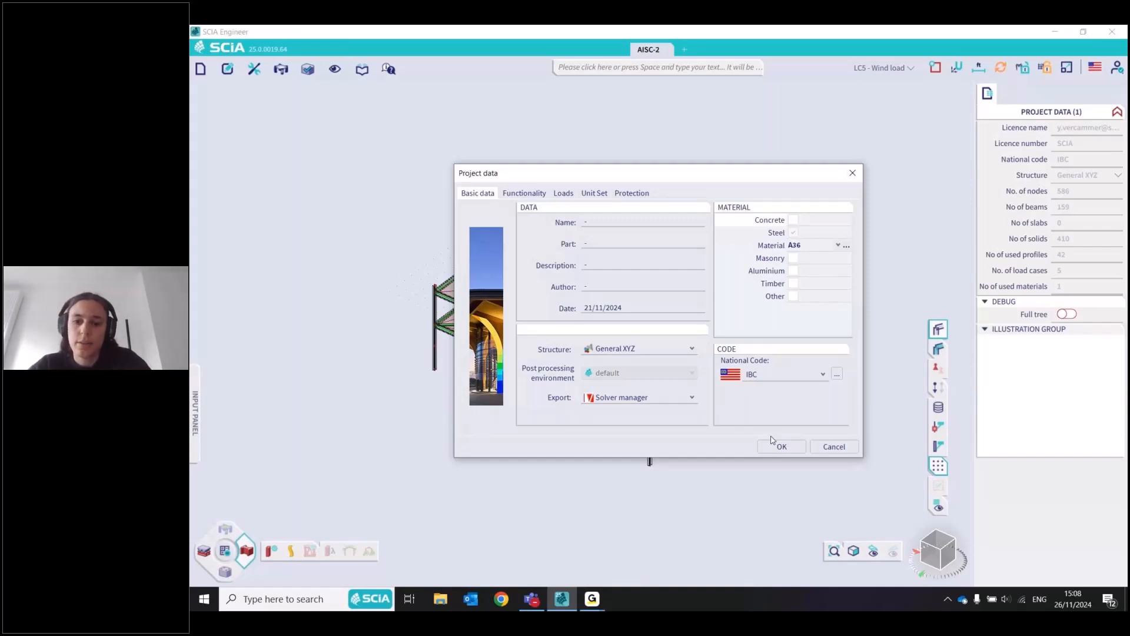
click(840, 447)
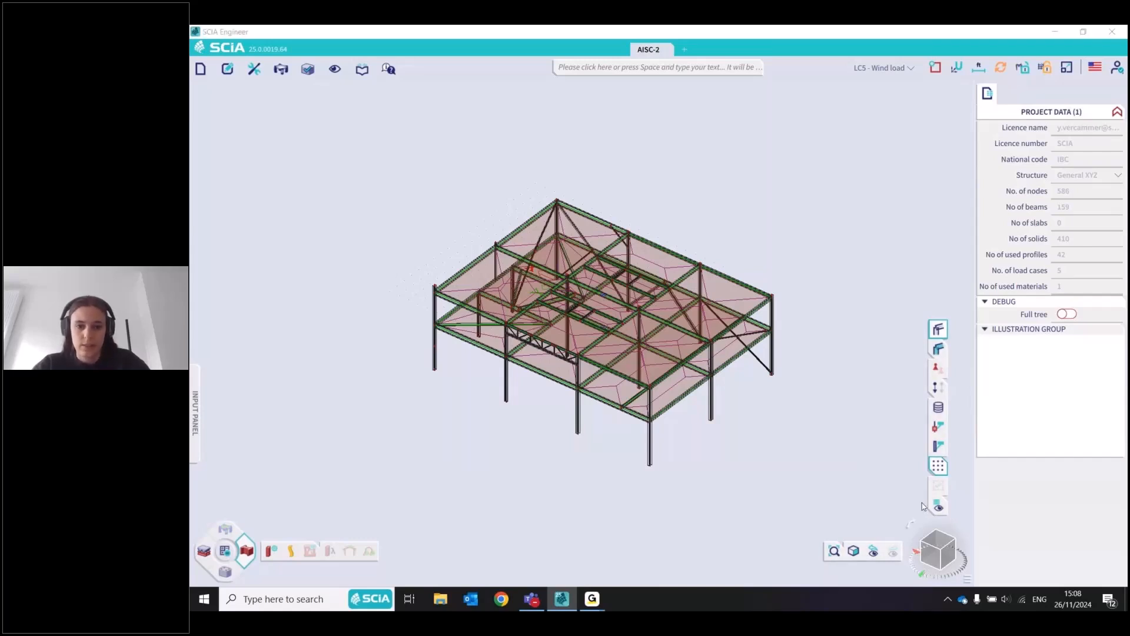
Search the available commands for "surface" and "surface loa", and close the search without starting a command
ctrl+right_drag(612, 420, 628, 416)
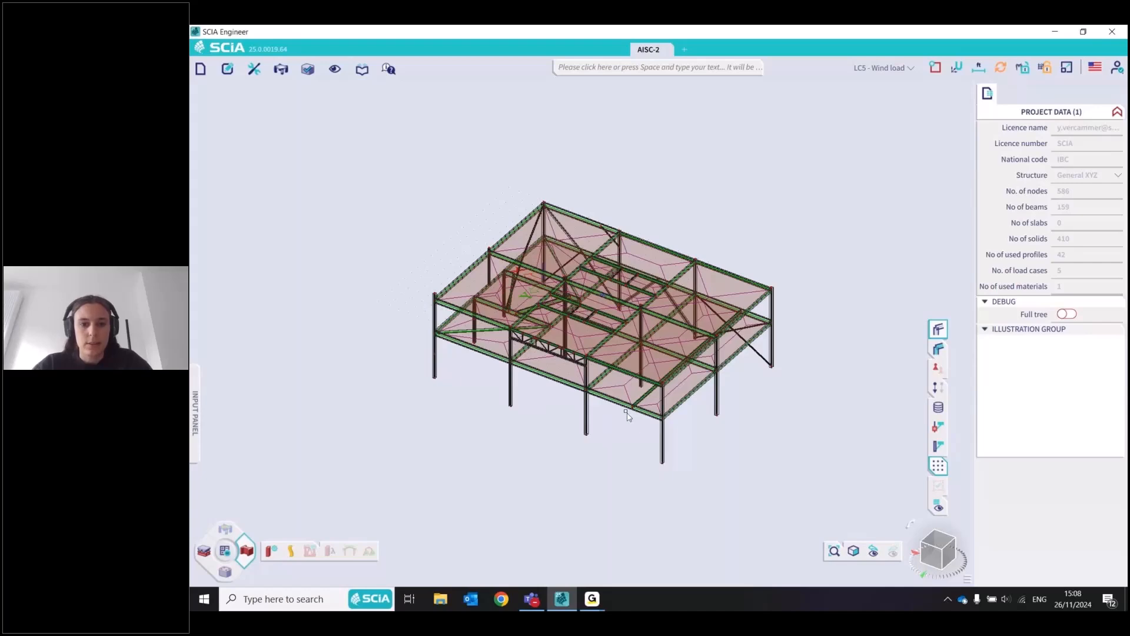
scroll(628, 416, up, 5)
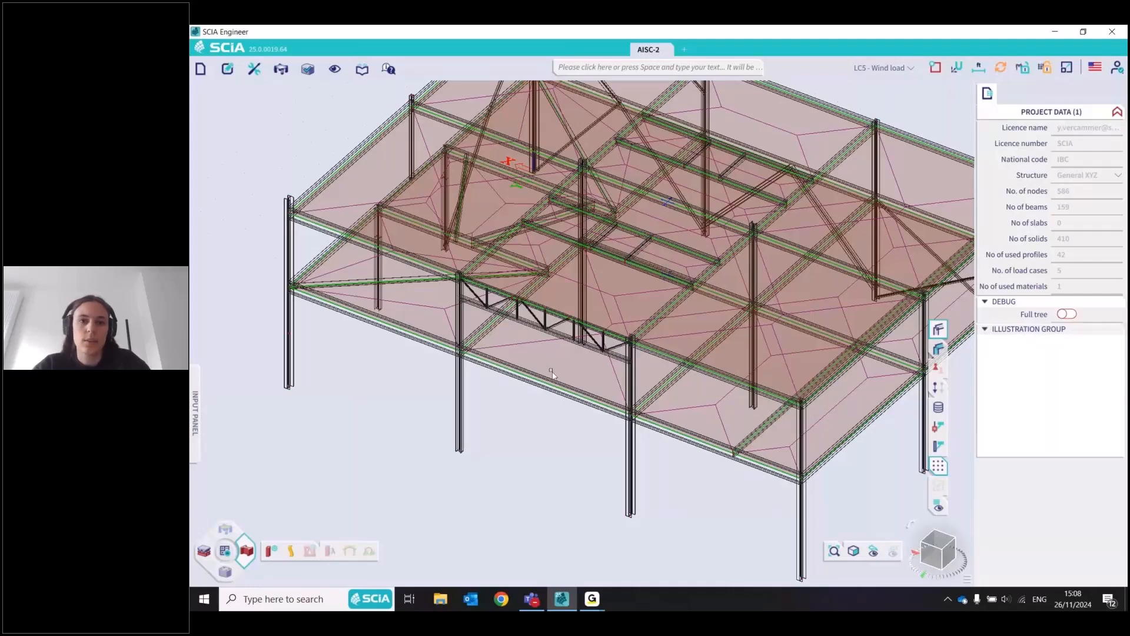
scroll(543, 439, down, 5)
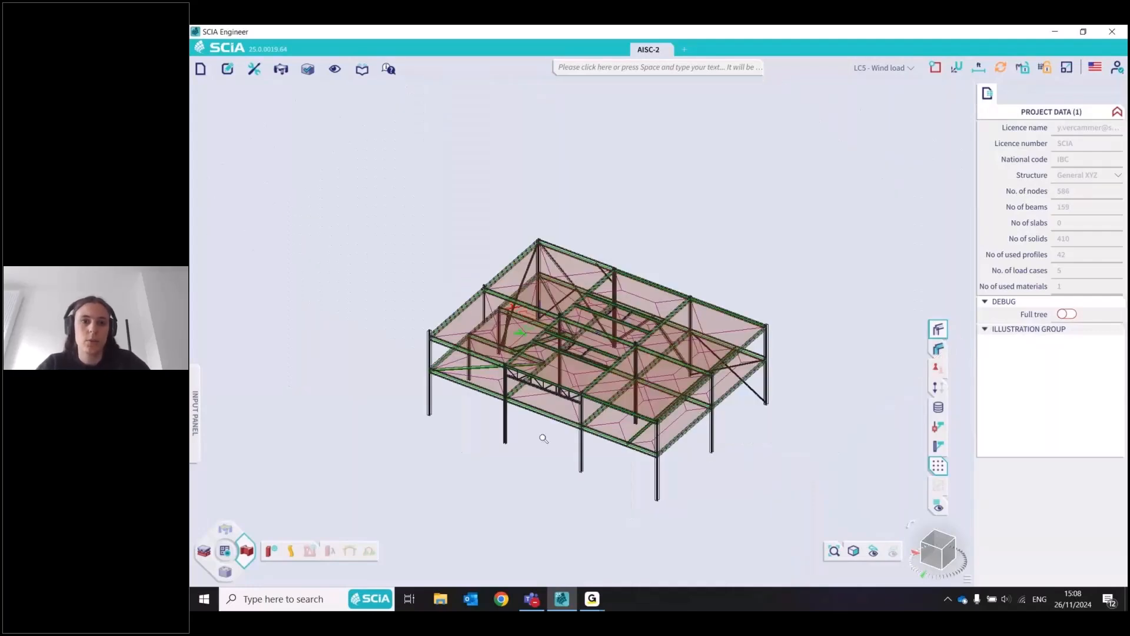
click(731, 72)
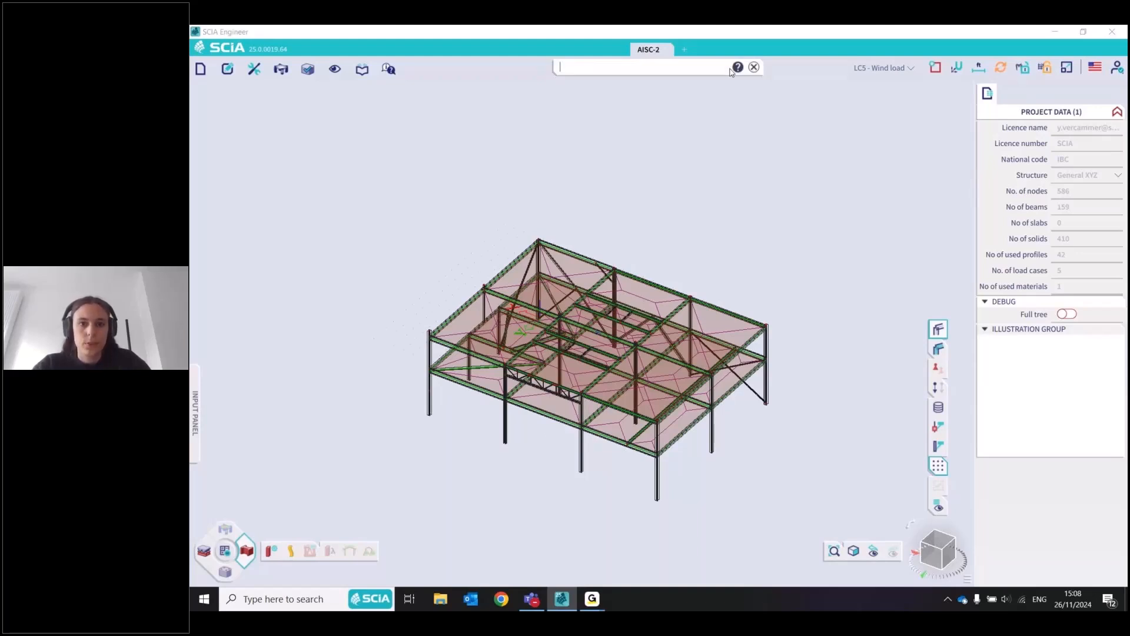
text(surface)
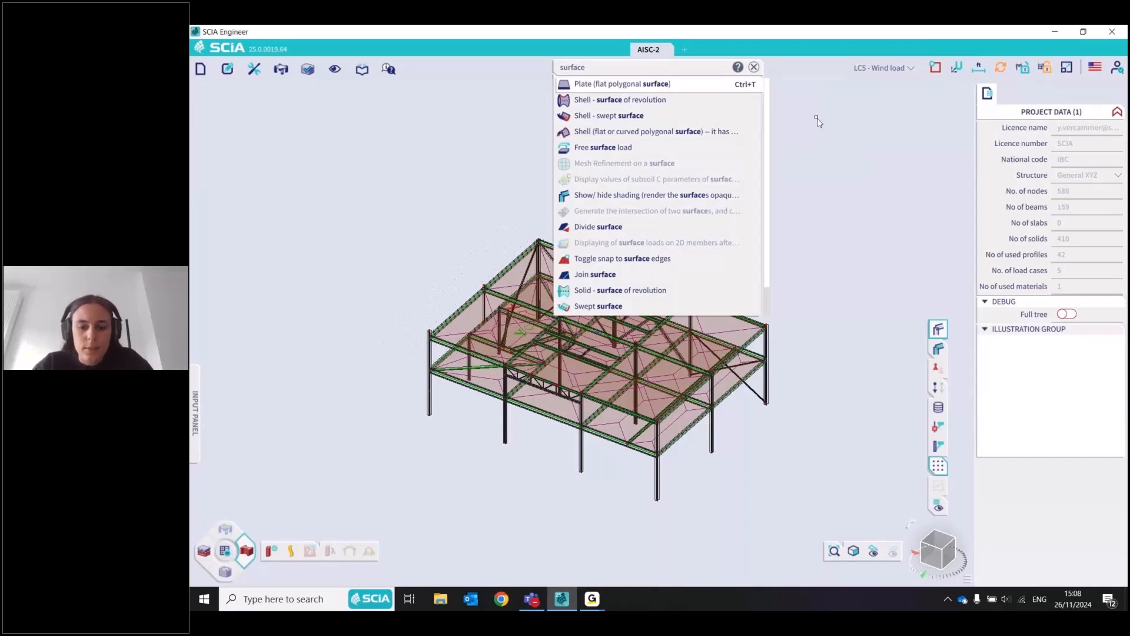
click(602, 67)
text(loa)
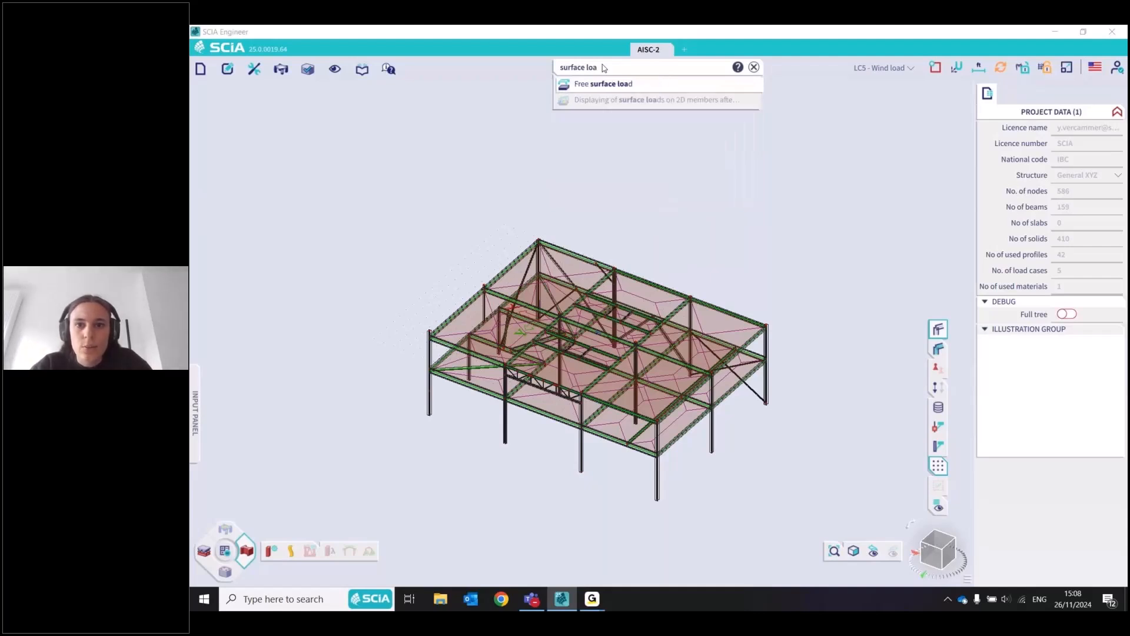
click(754, 67)
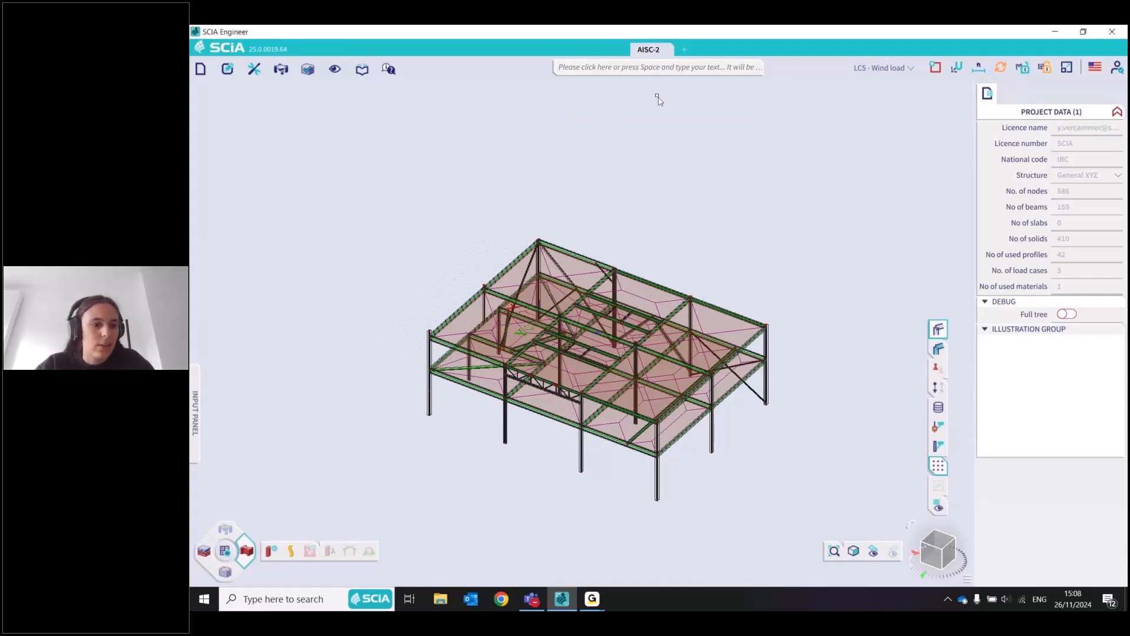
Filter the input panel to Surface loads, inspect the settings of a new surface load on 2D, and cancel it
click(191, 422)
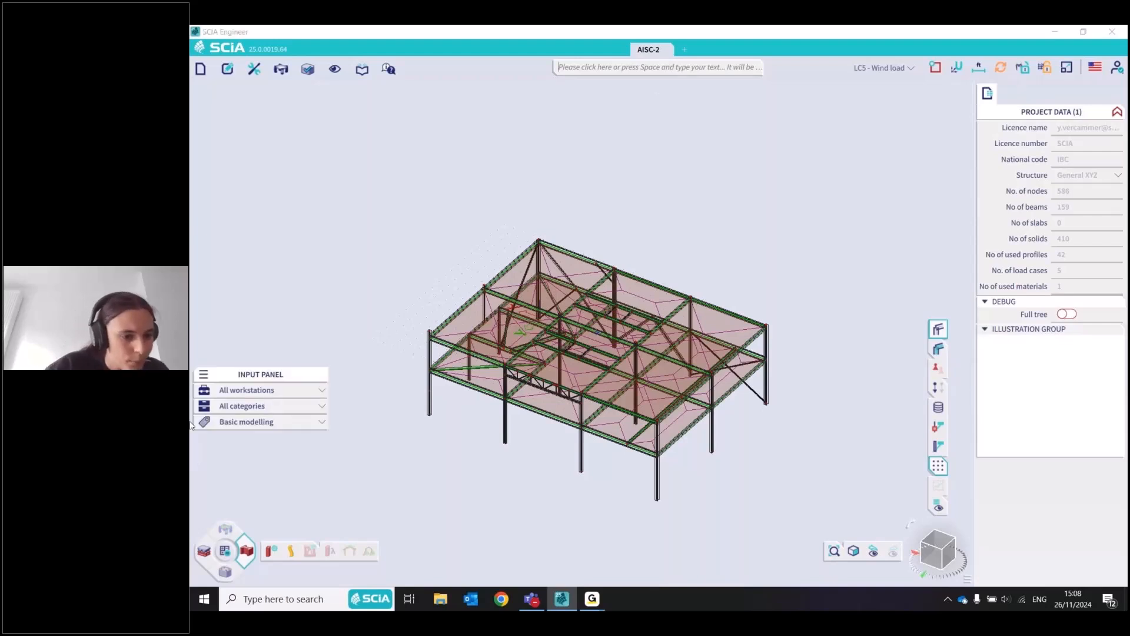
click(321, 406)
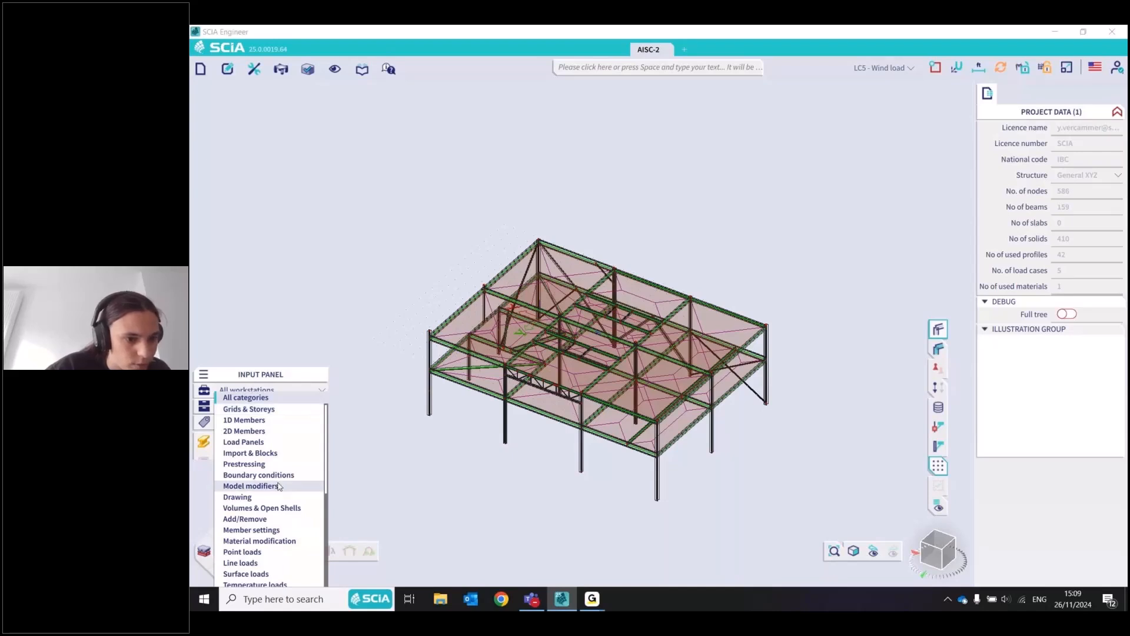
click(247, 574)
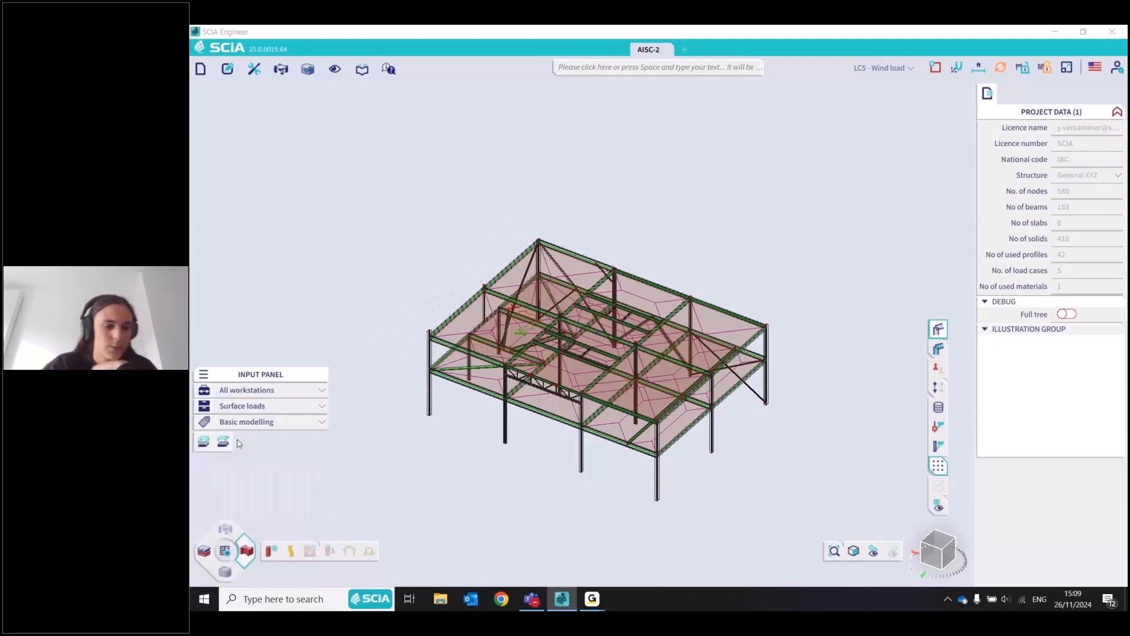
click(204, 442)
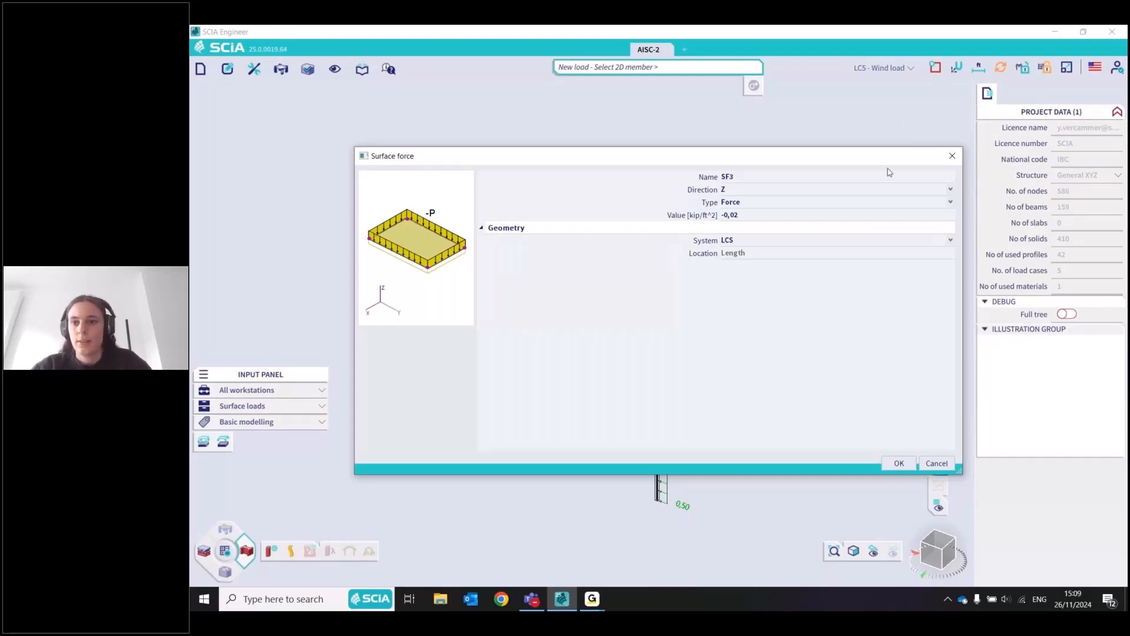
click(952, 156)
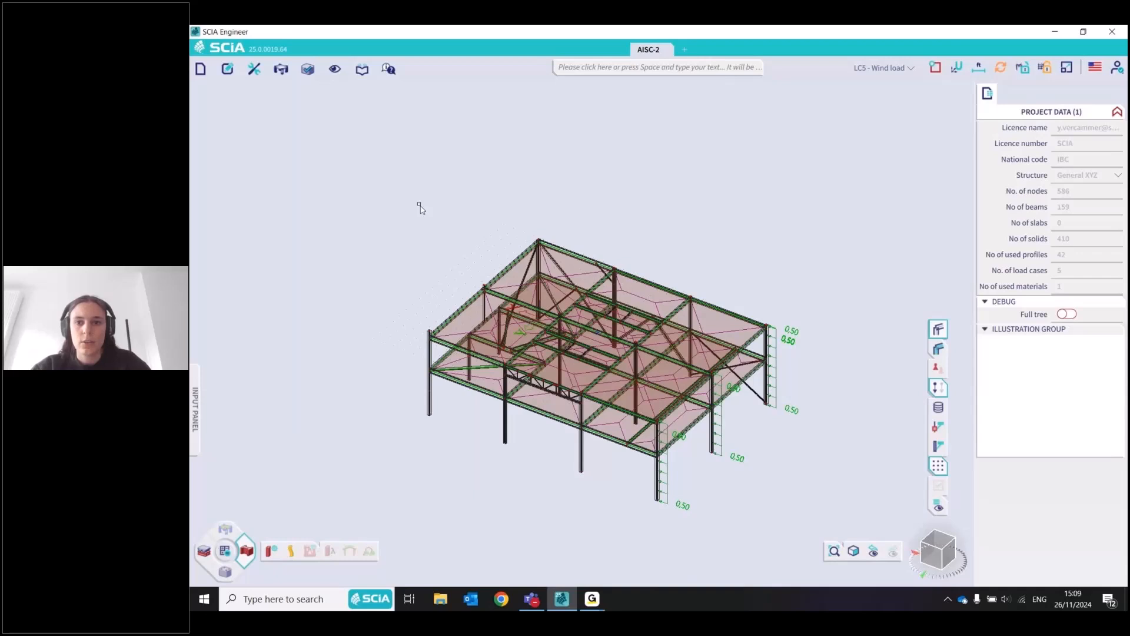
Look through the loads of the load cases from LC5 - Wind load up to LC1 by switching the active load case
click(881, 68)
click(812, 169)
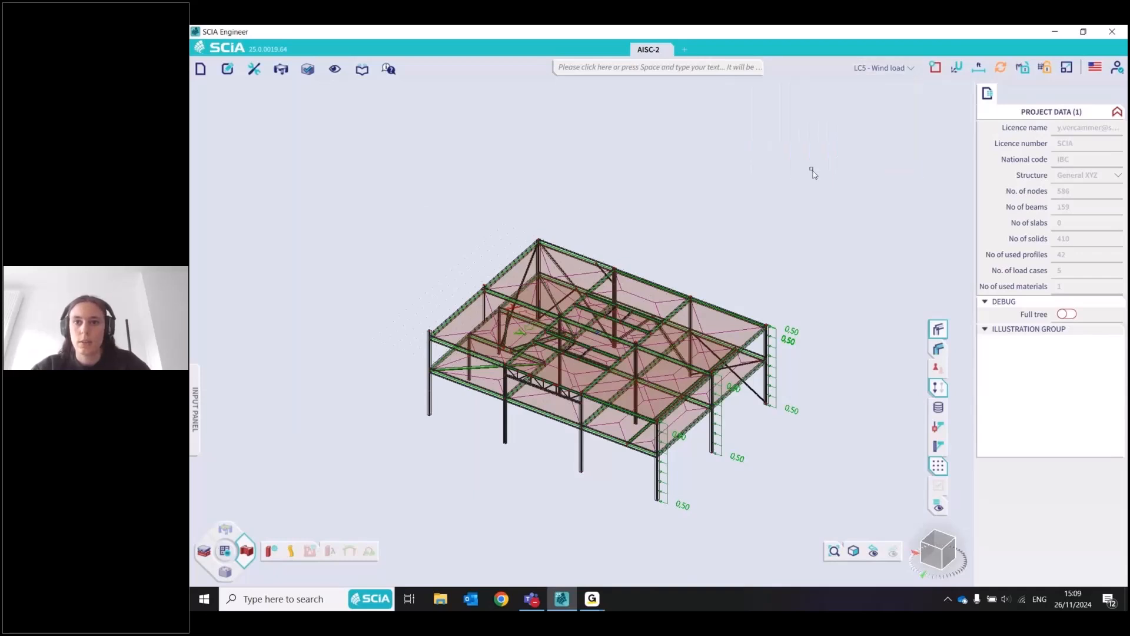
click(911, 68)
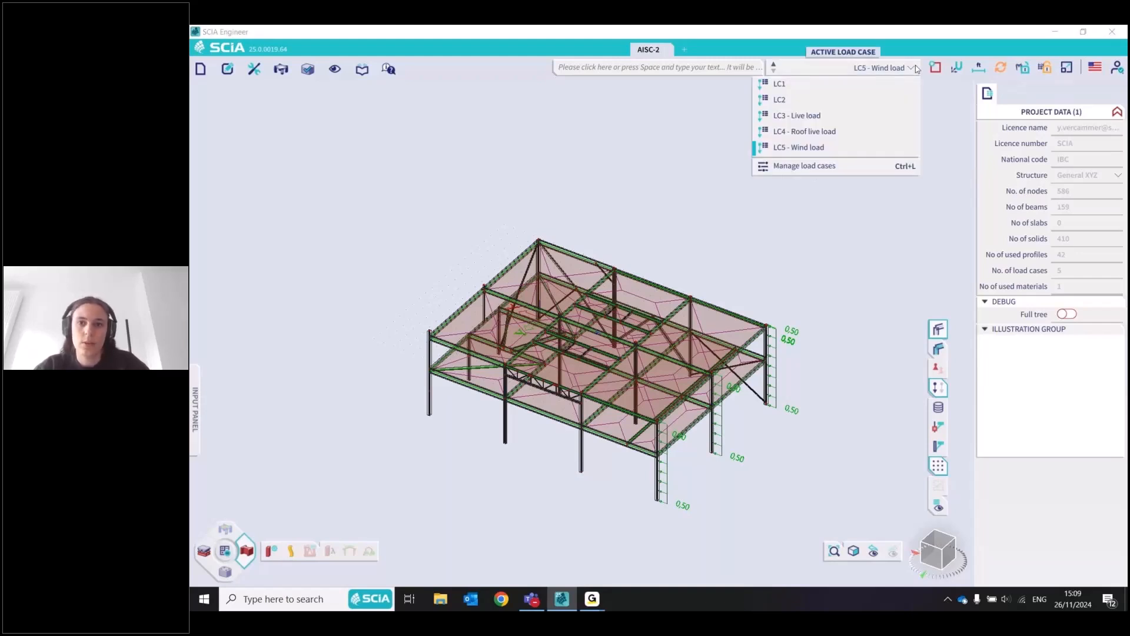
scroll(916, 69, up, 2)
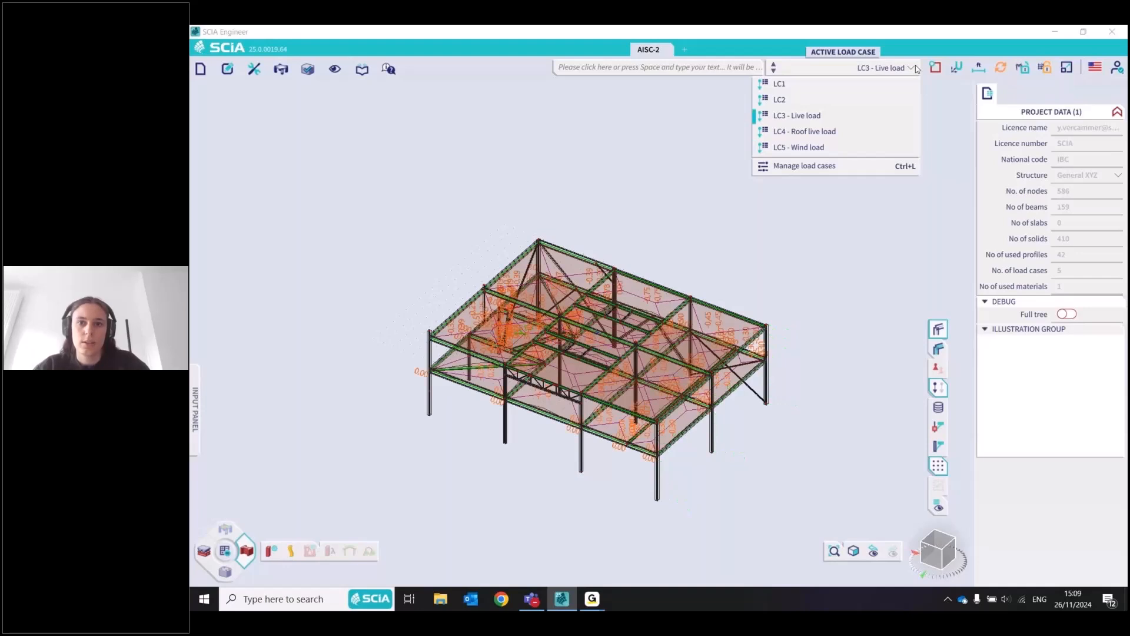
scroll(917, 69, up, 1)
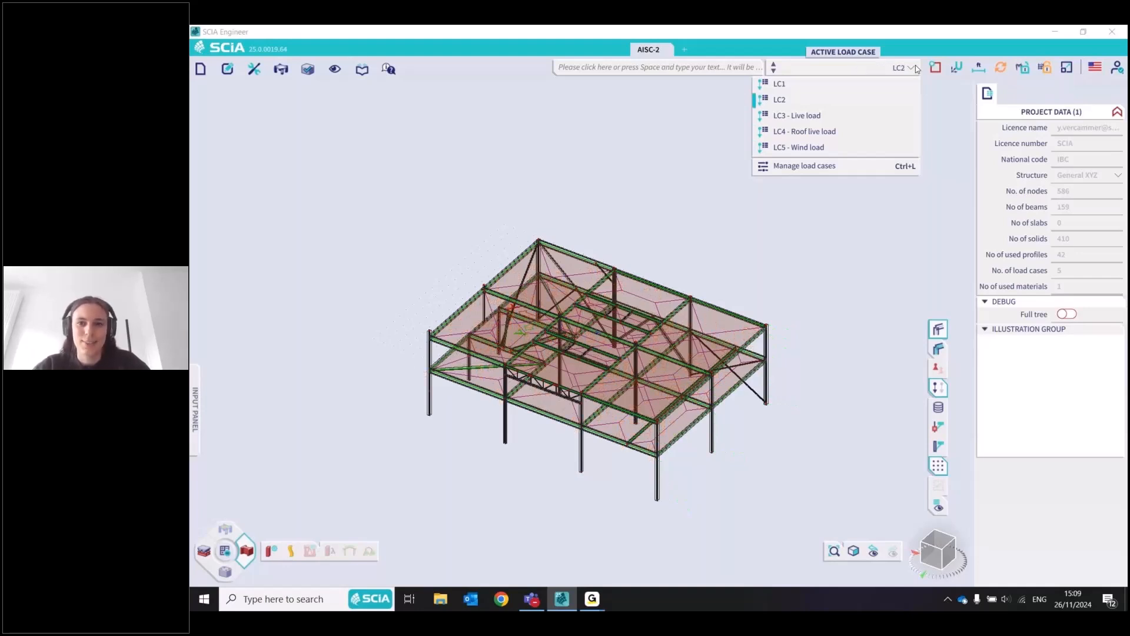
scroll(917, 69, up, 1)
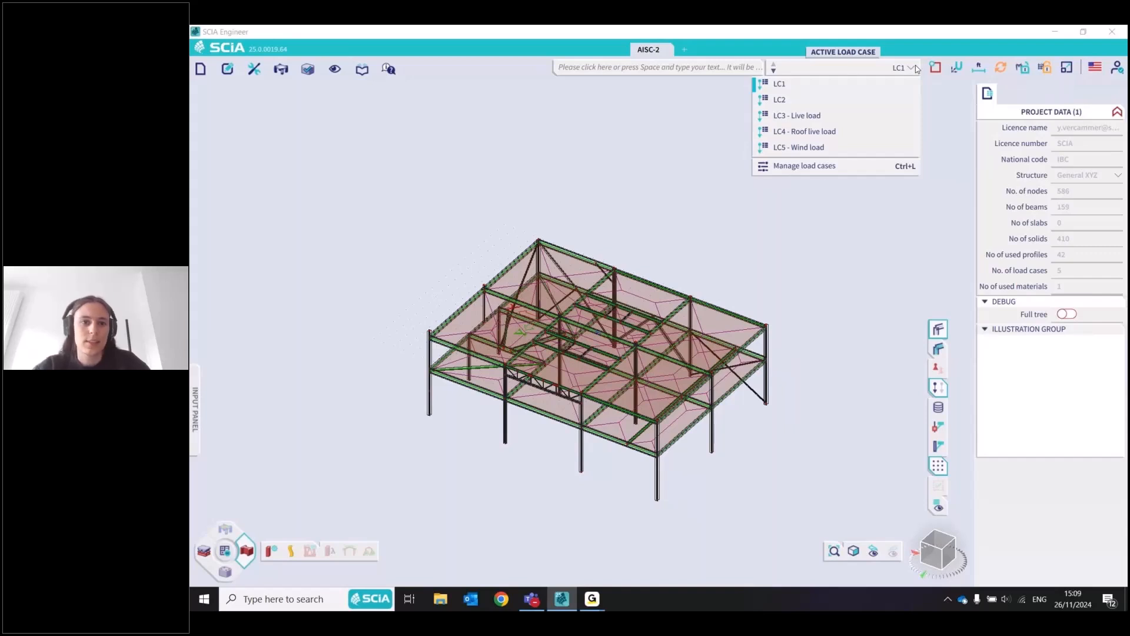
Set the description of load case LC1 to "self weight" in the load case manager
click(819, 170)
click(728, 184)
text(selfwei)
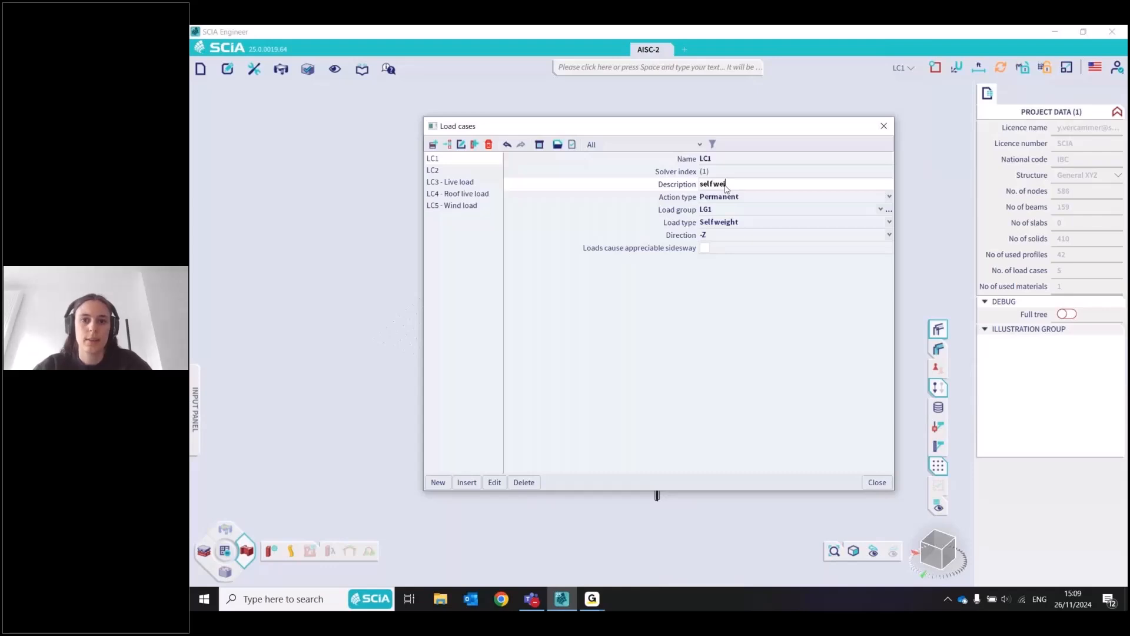
text(ght)
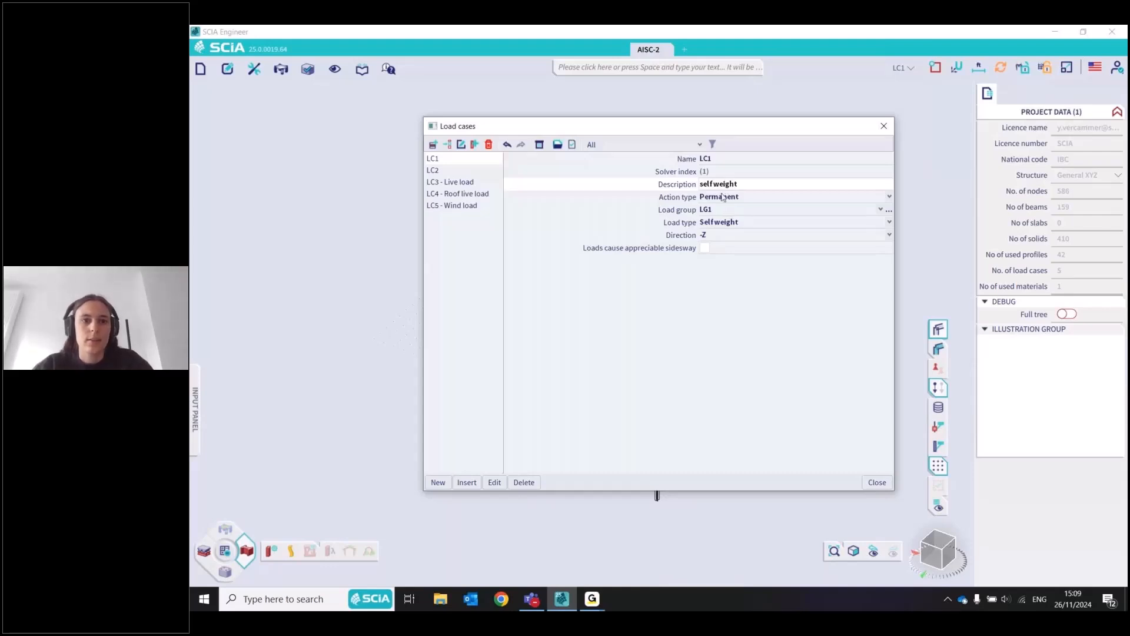
Delete load case LC2 from the load case manager
click(433, 170)
click(488, 145)
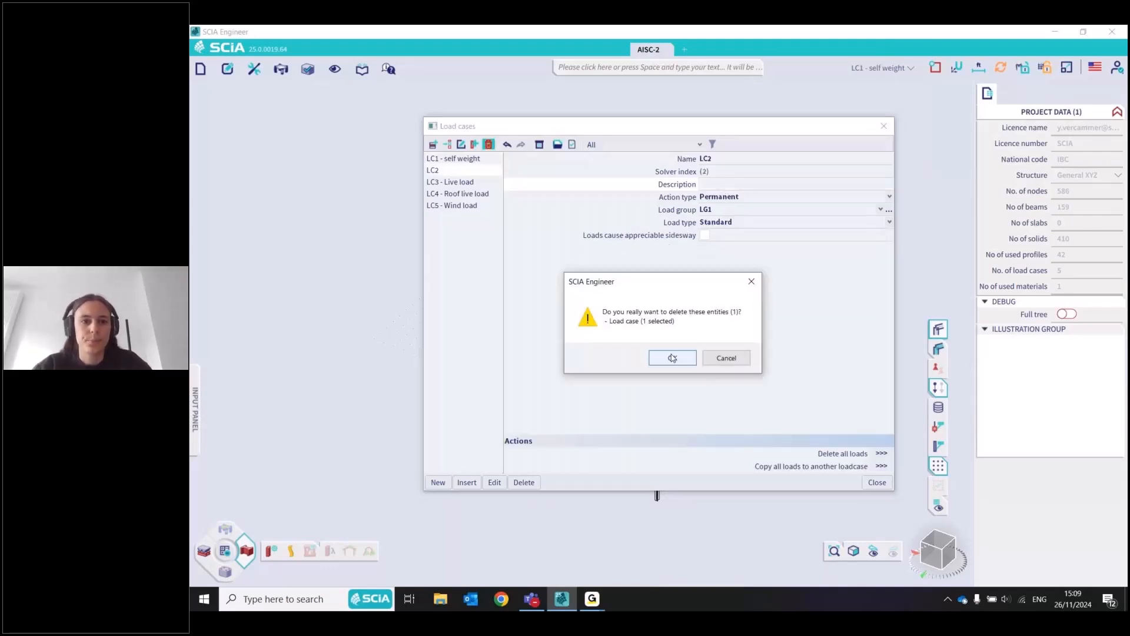
click(672, 357)
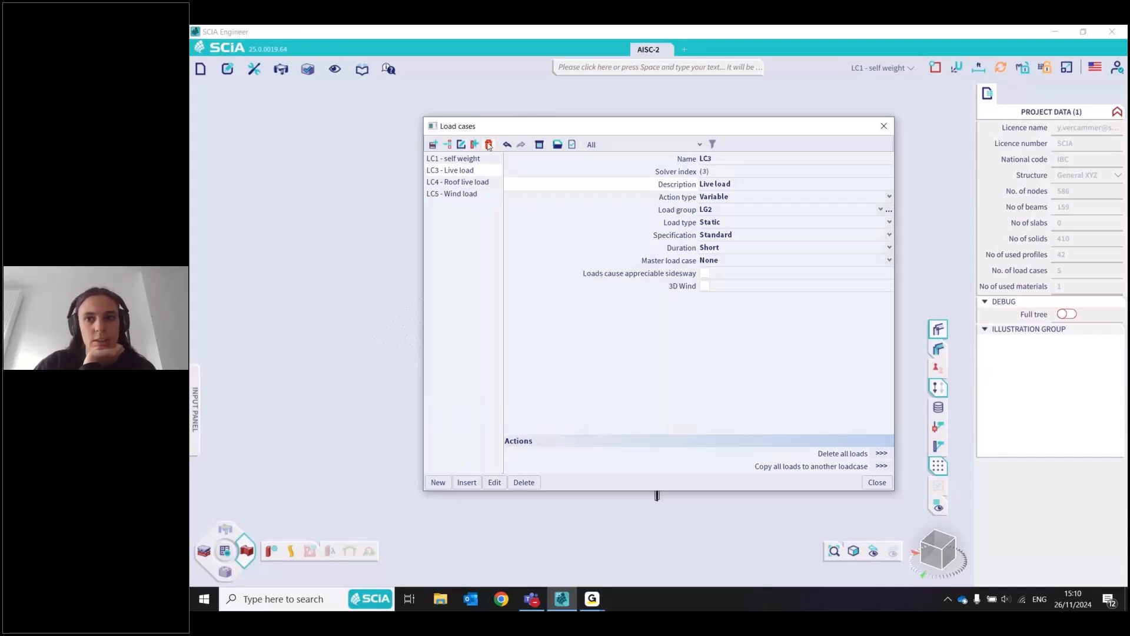
Leave the load case manager and make LC5 - Wind load the active load case
drag(541, 125, 503, 105)
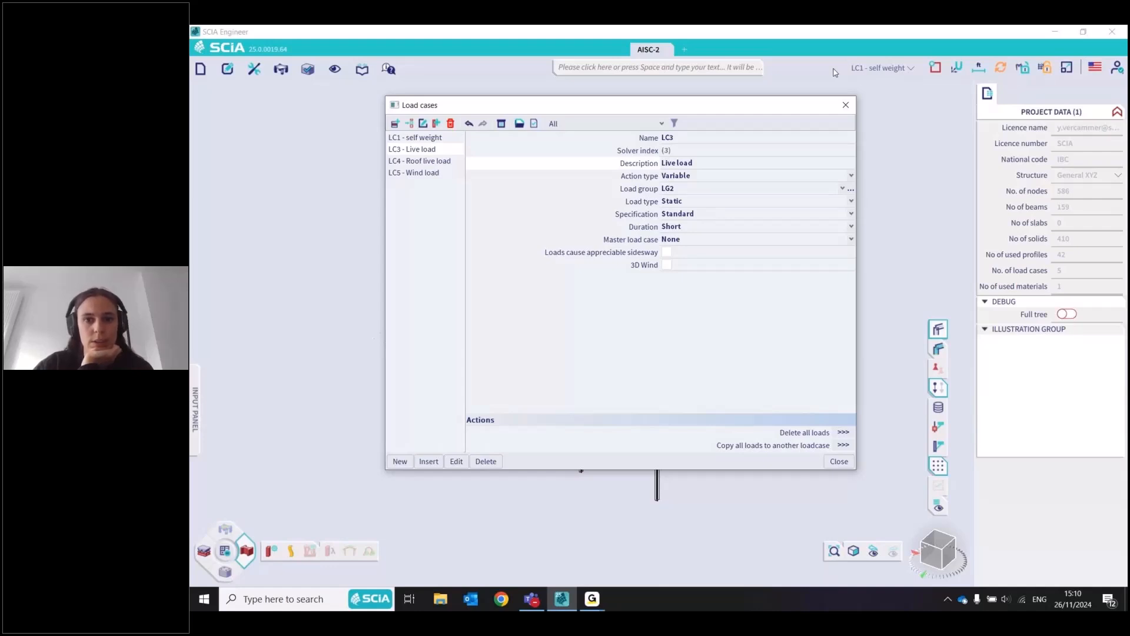
click(878, 67)
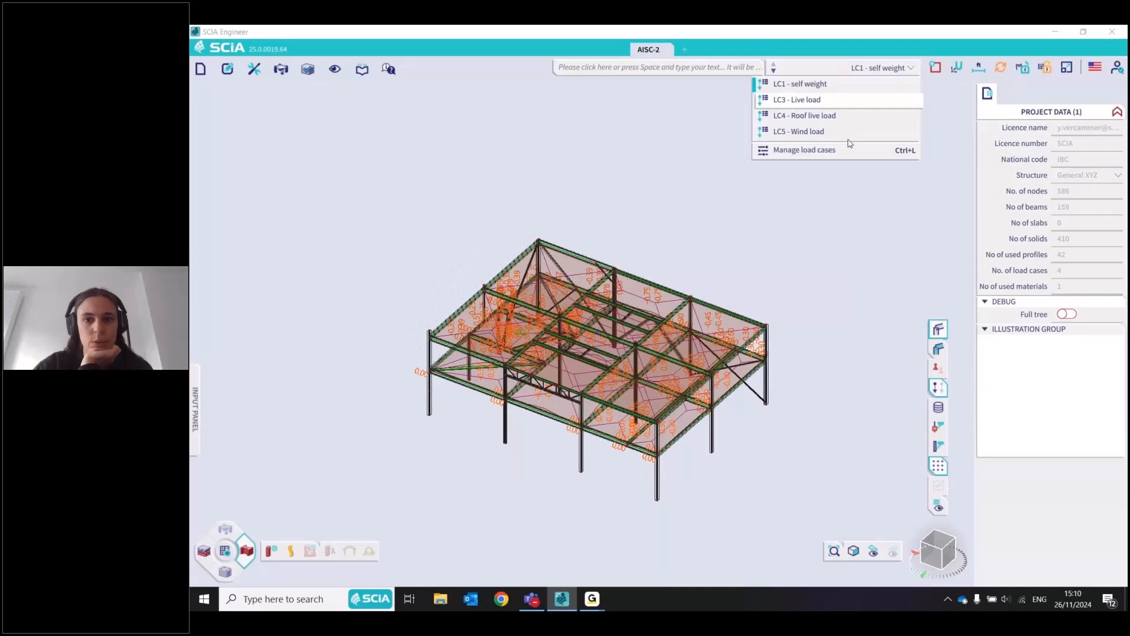
click(818, 131)
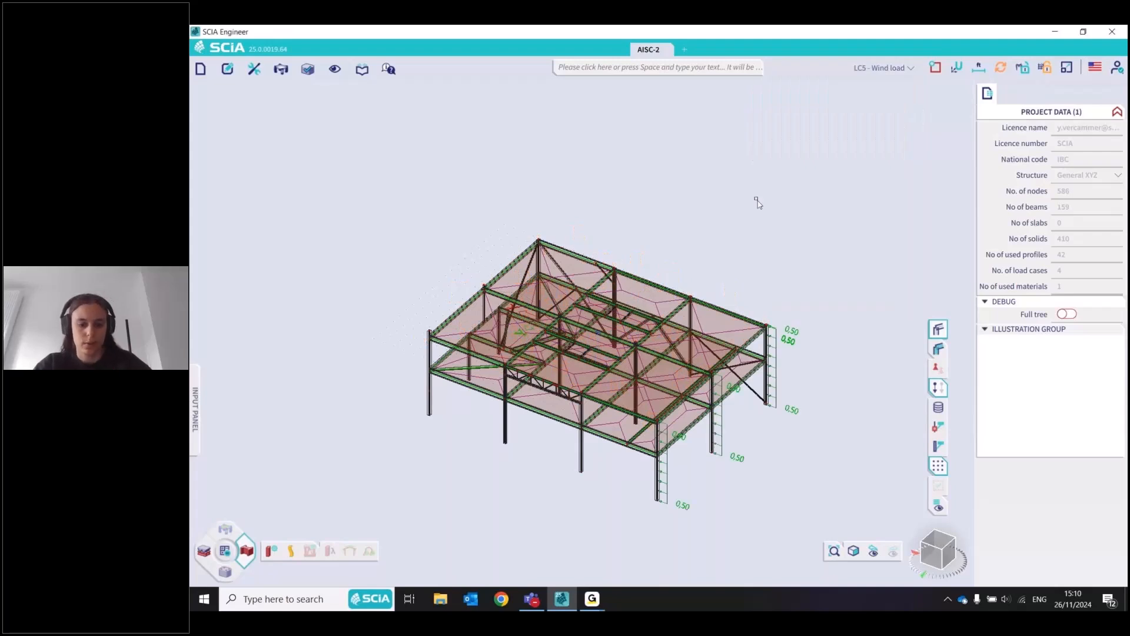
Find the surface load on 2D command by search and apply a -0.02 kip/ft^2 force in Z to roof panel LP1
click(731, 69)
text(surfa)
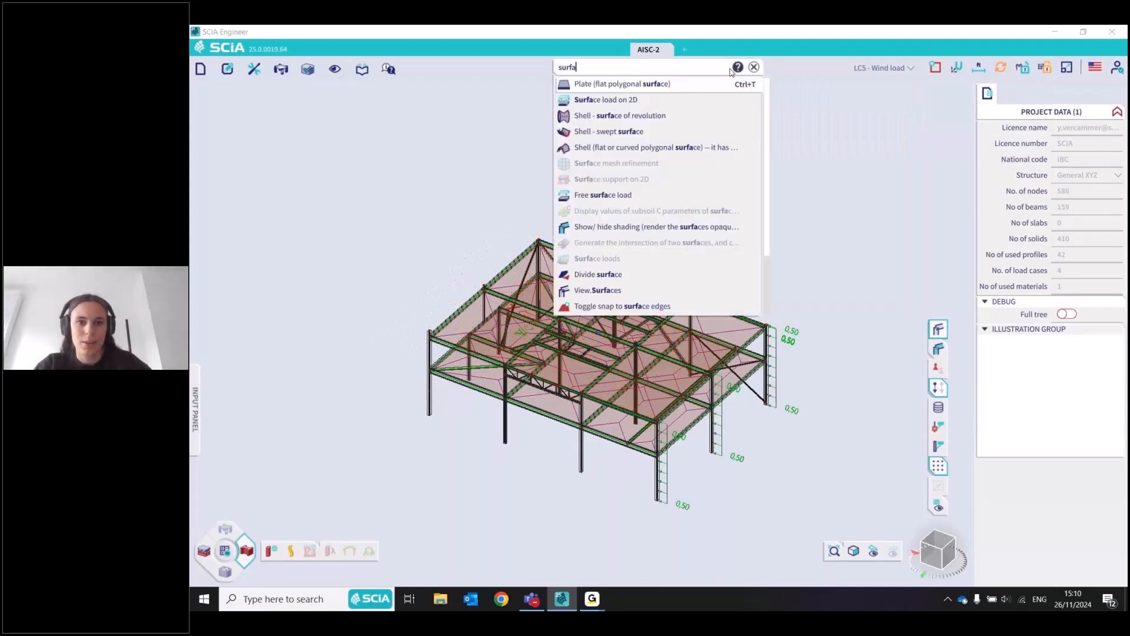
text(c)
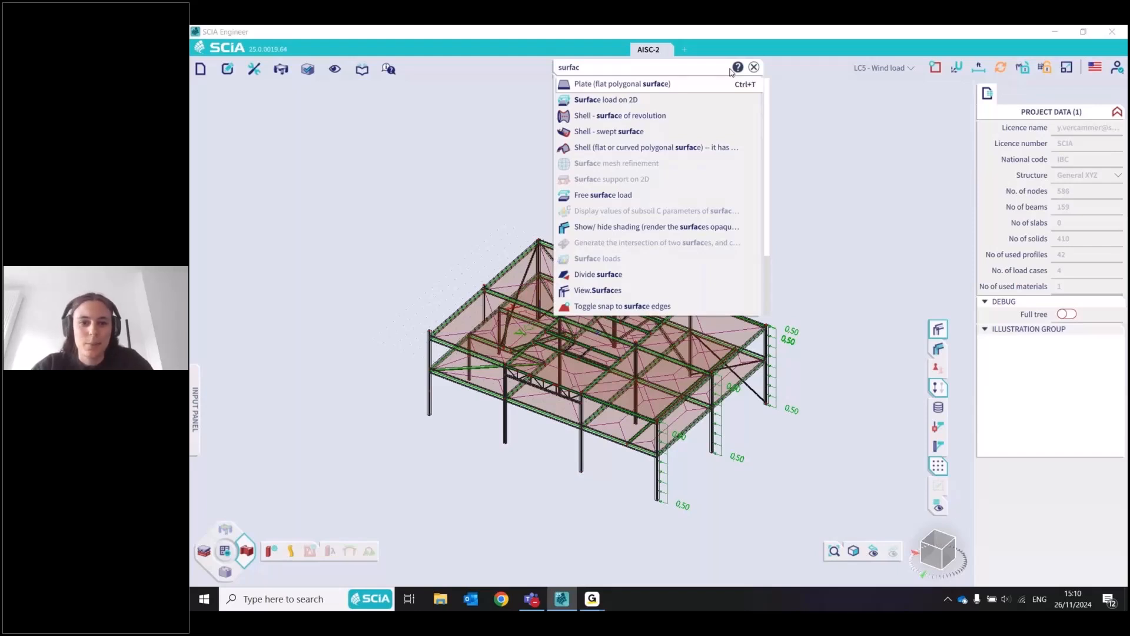
click(648, 100)
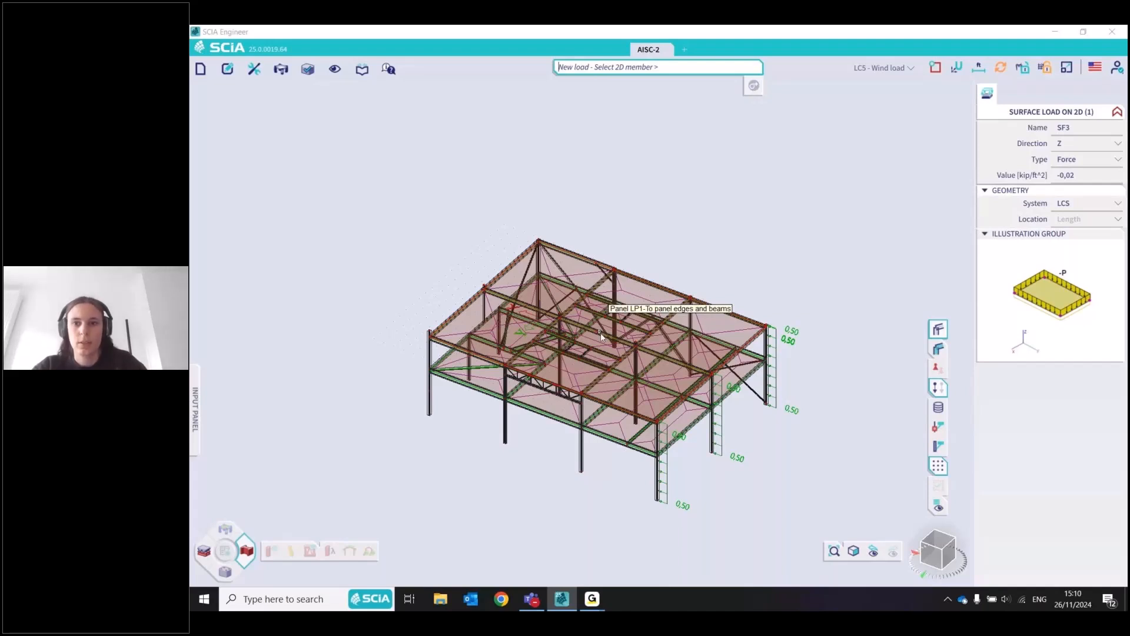
click(600, 333)
key(Escape)
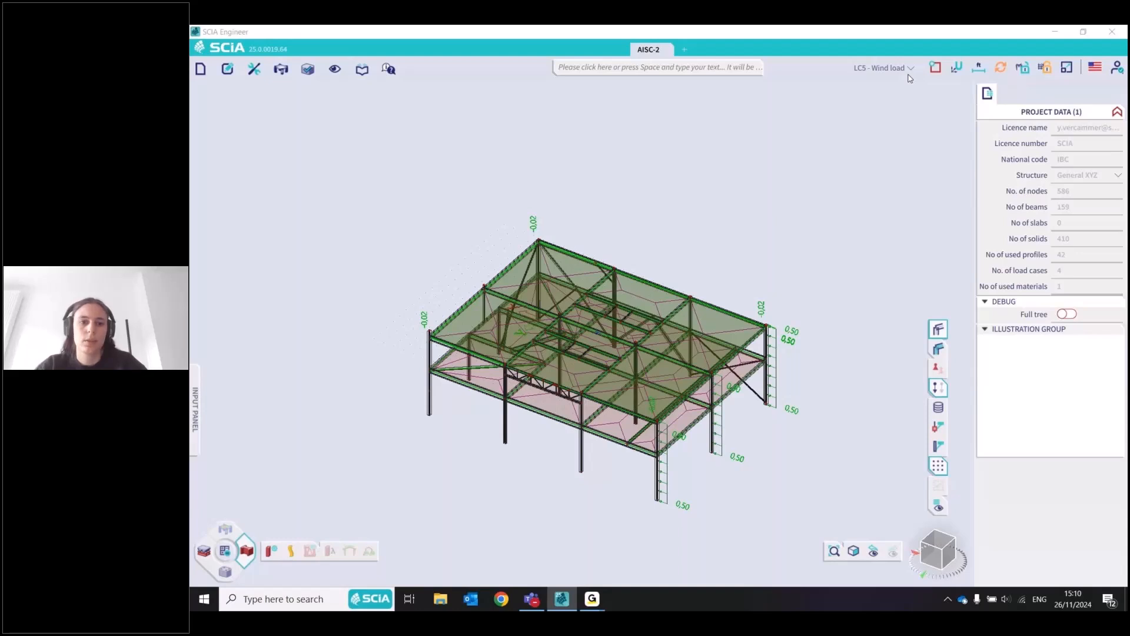
Select the surface load on the roof panel among the overlapping objects and delete it
click(781, 281)
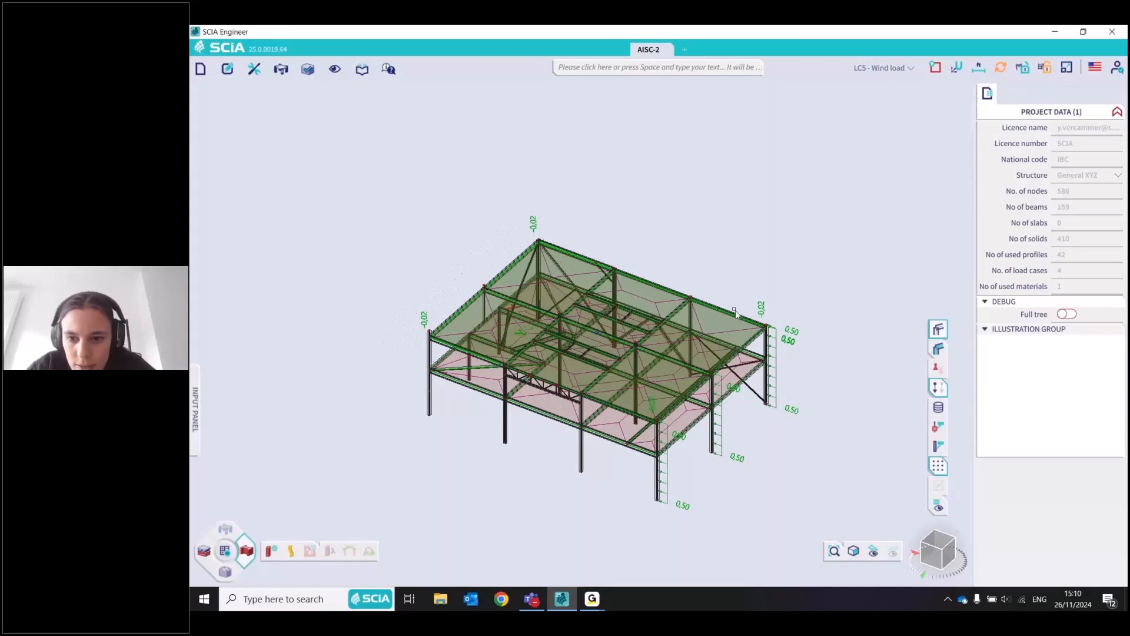
scroll(736, 314, up, 3)
click(767, 337)
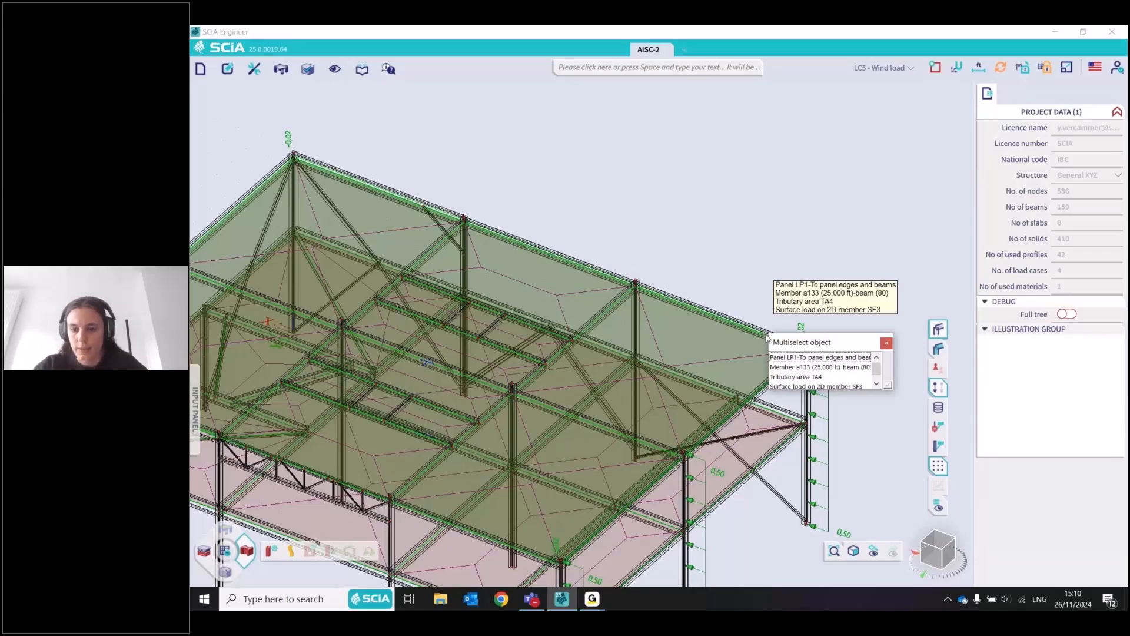
click(816, 386)
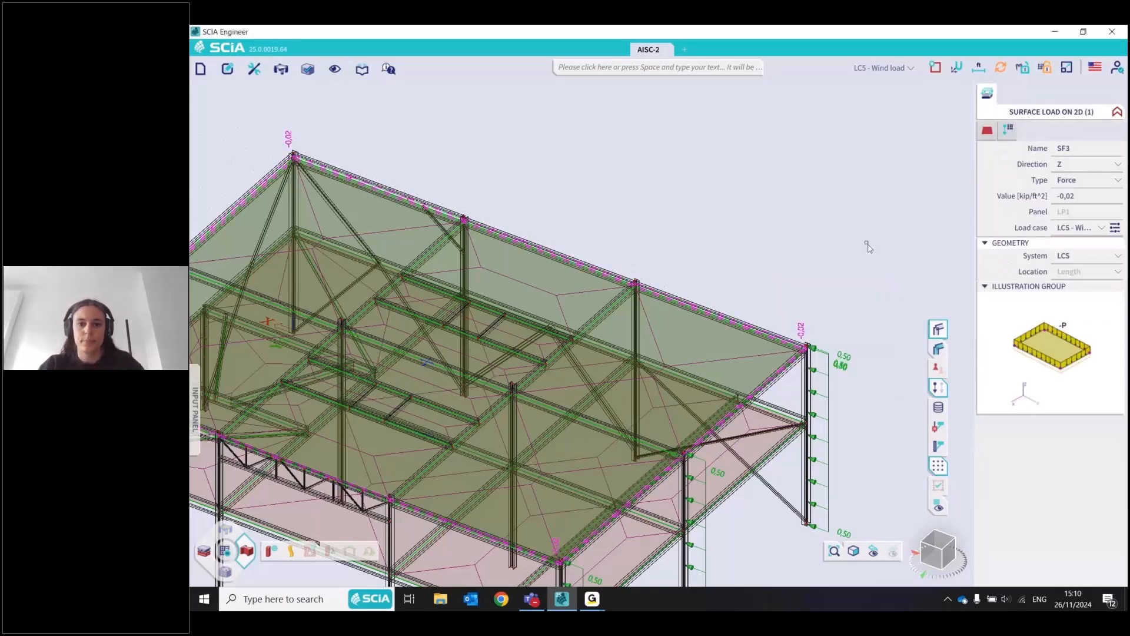
key(Delete)
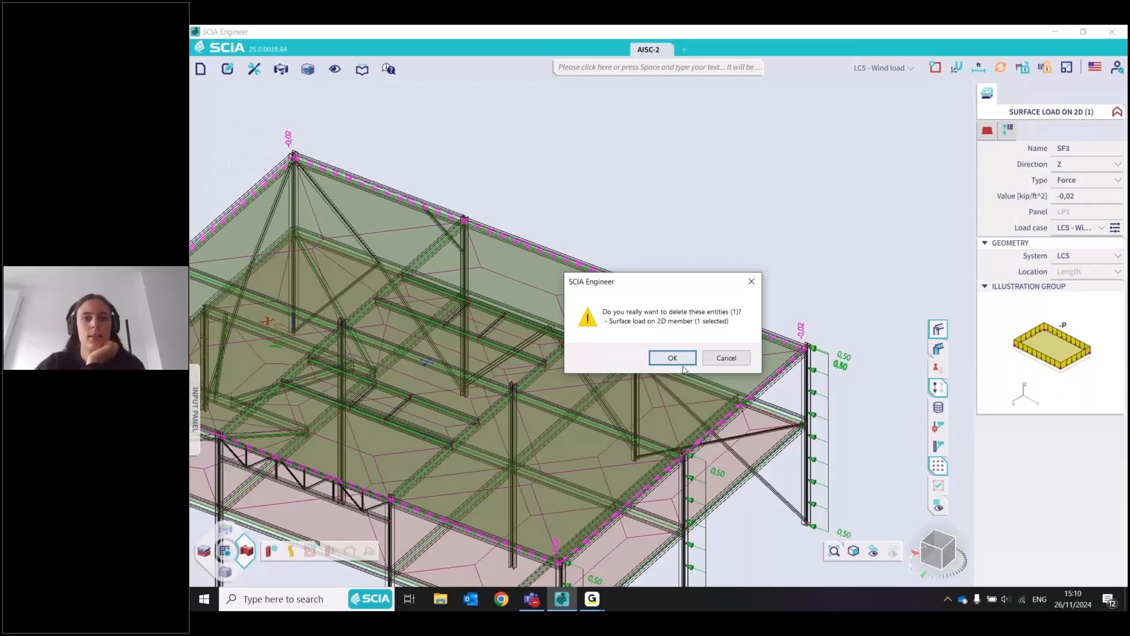
click(683, 365)
Open the load case manager through the command search and review the properties of LC3 - Live load
click(731, 68)
text(Load c)
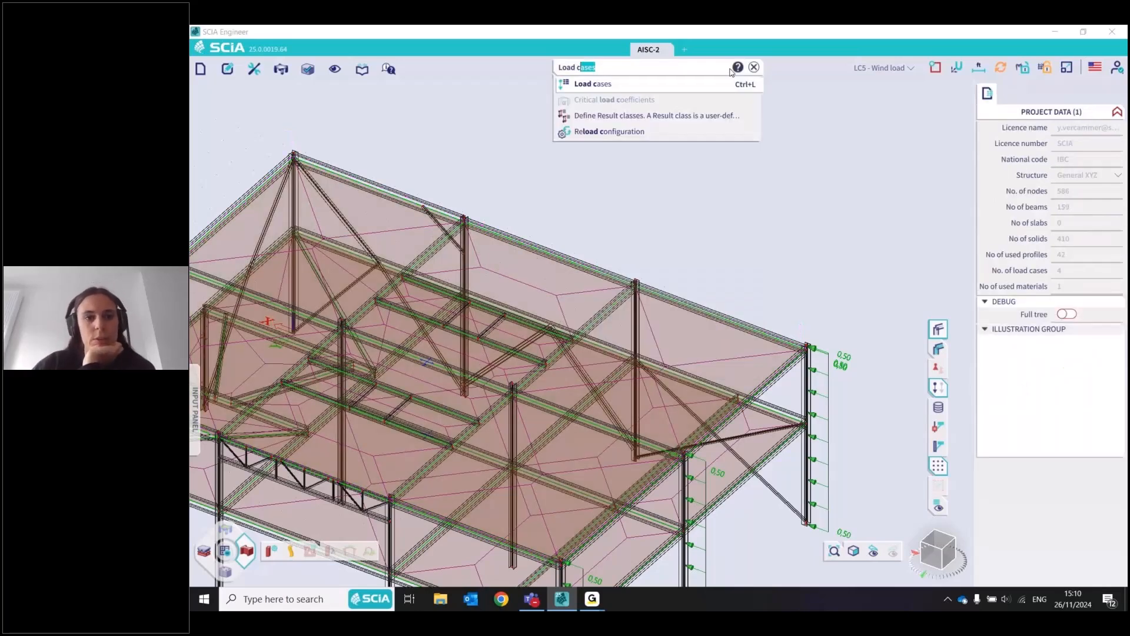
key(Return)
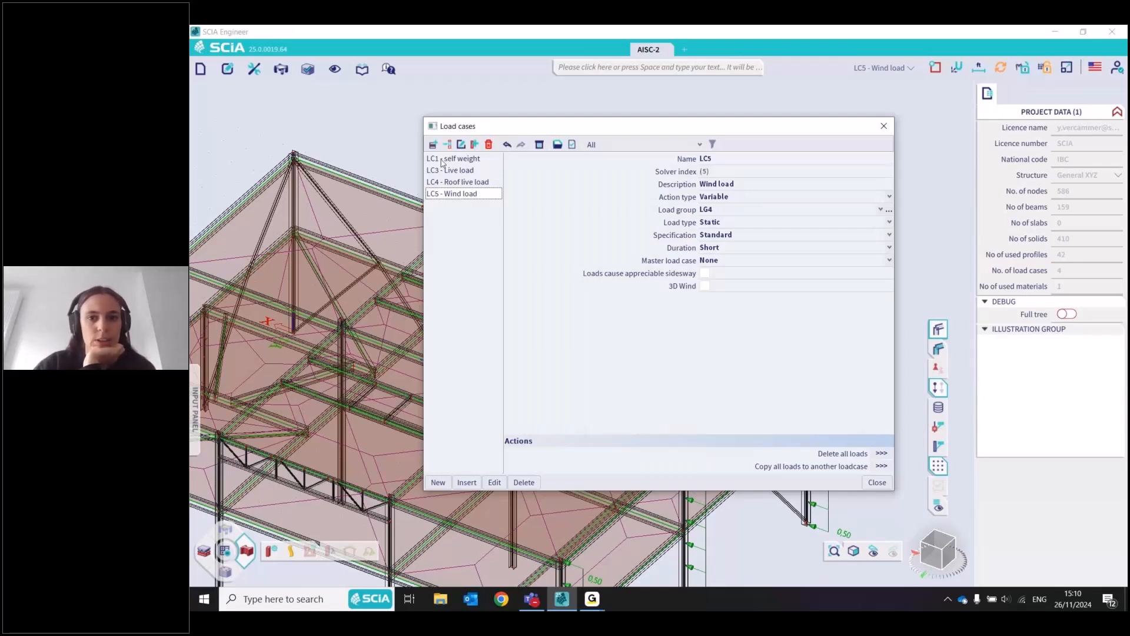
drag(450, 170, 728, 199)
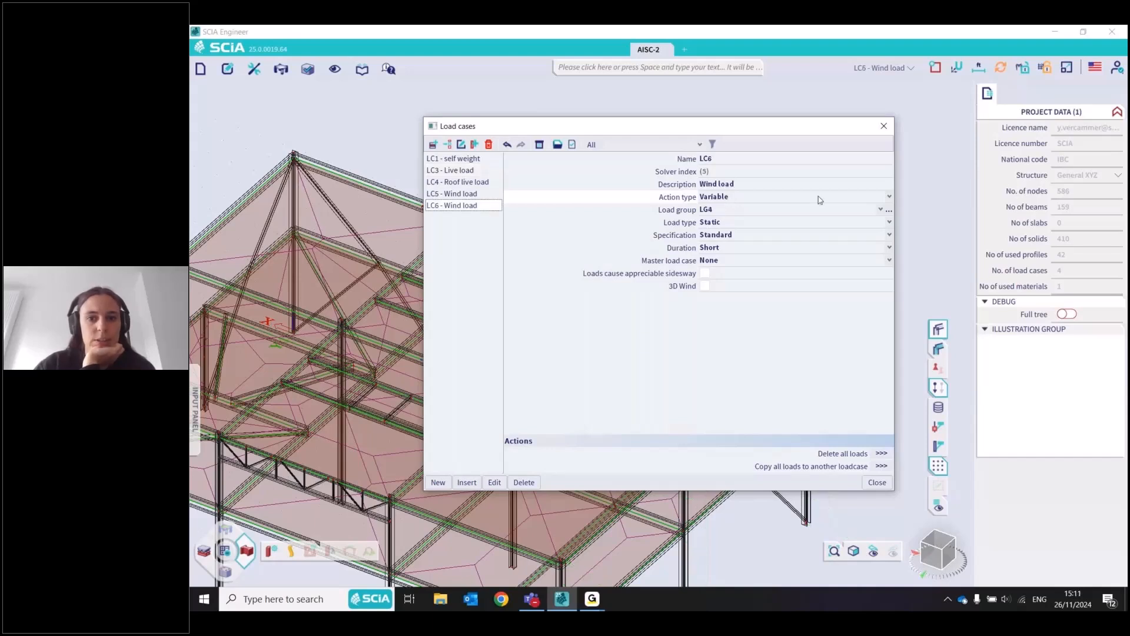
Add a further wind load case LC6, set its action type to Permanent, and inspect its load group
click(818, 198)
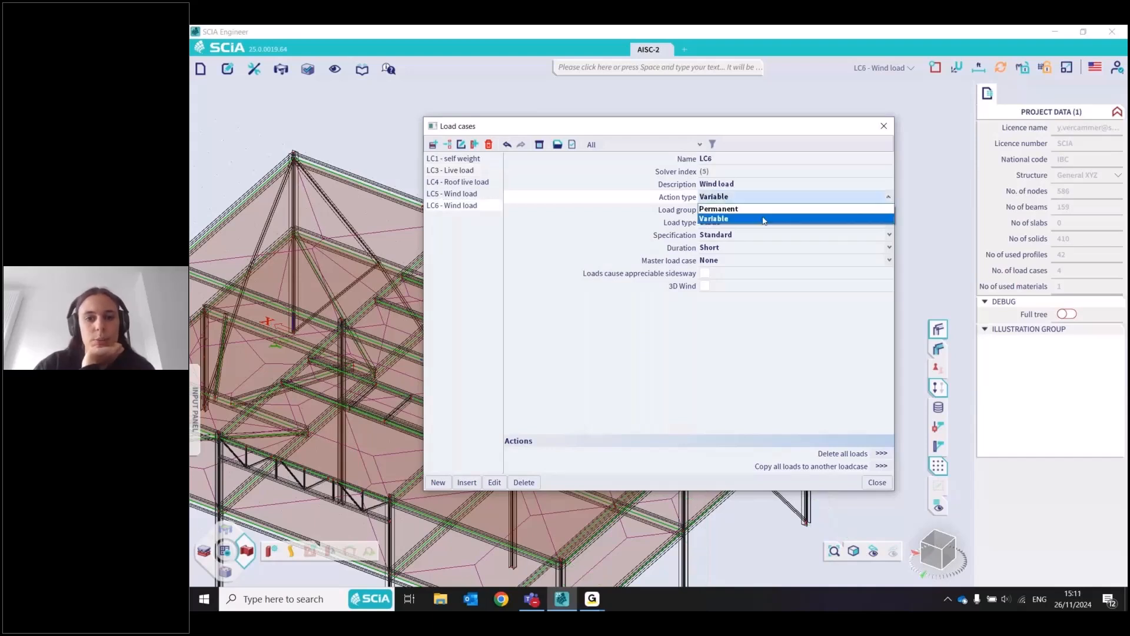
click(825, 209)
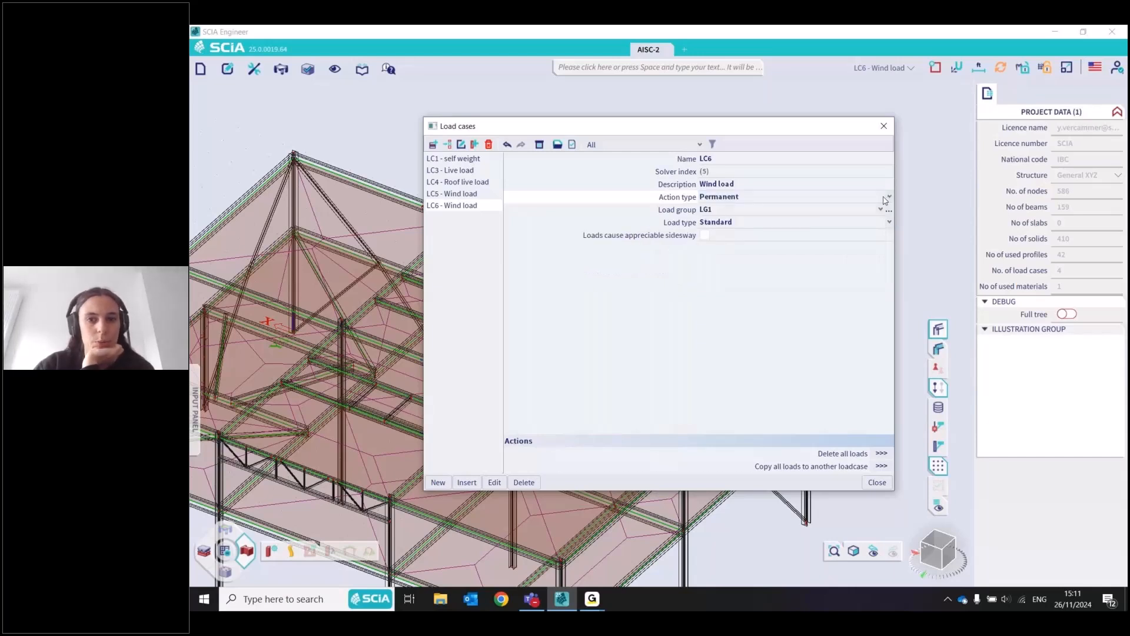
click(890, 210)
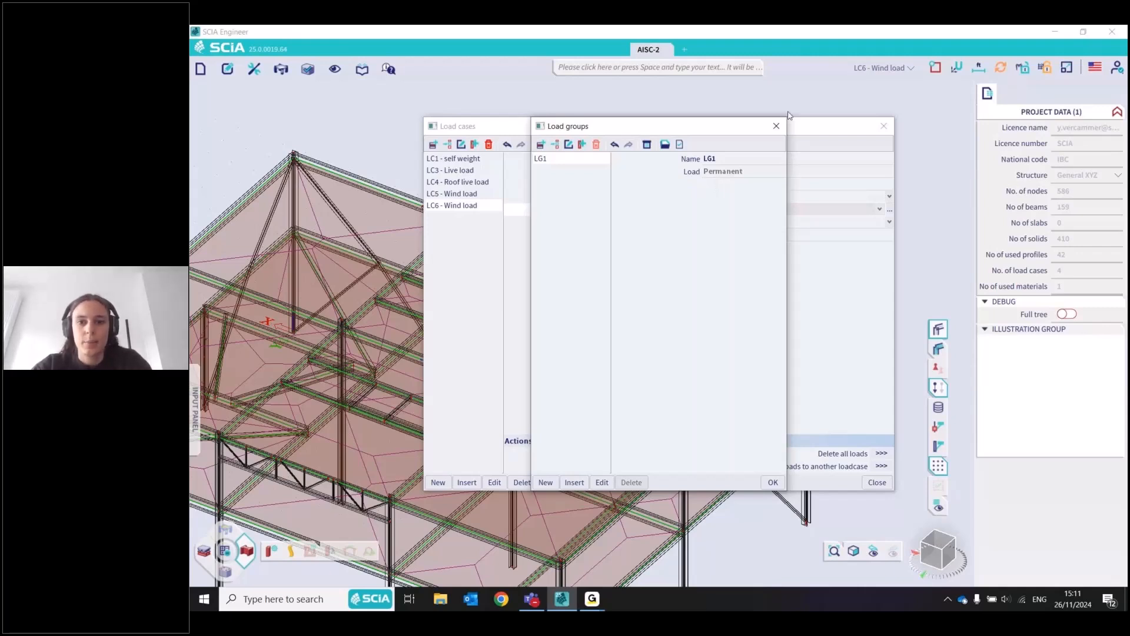
click(776, 125)
Set load case LC6's action type to Variable and, after comparing the variable load groups, assign it the wind load group LG4
click(745, 197)
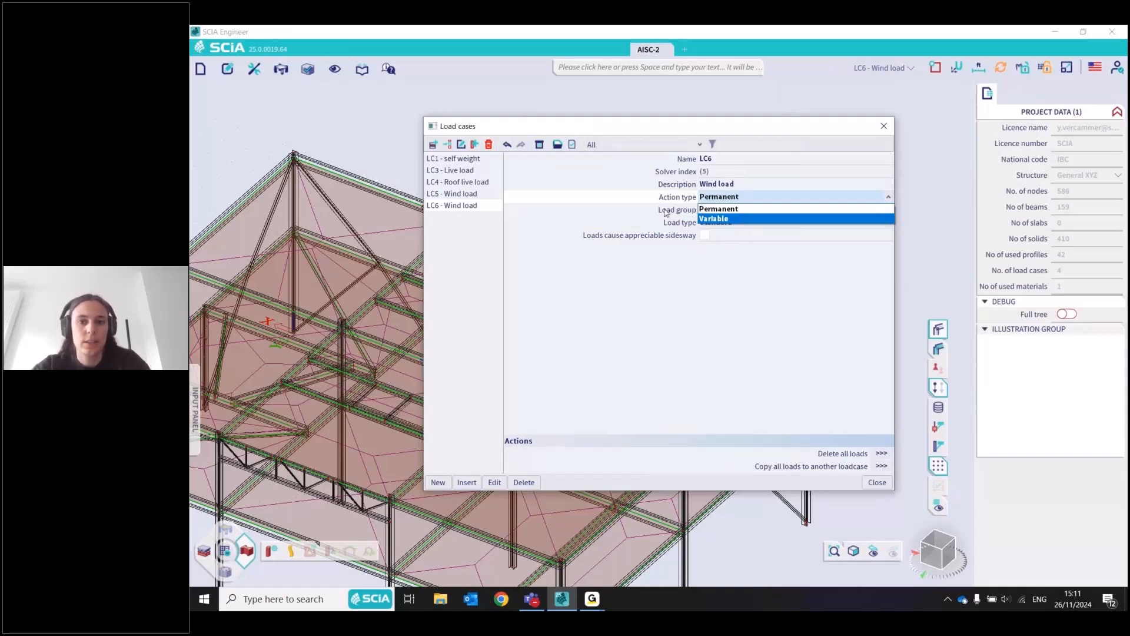
click(729, 218)
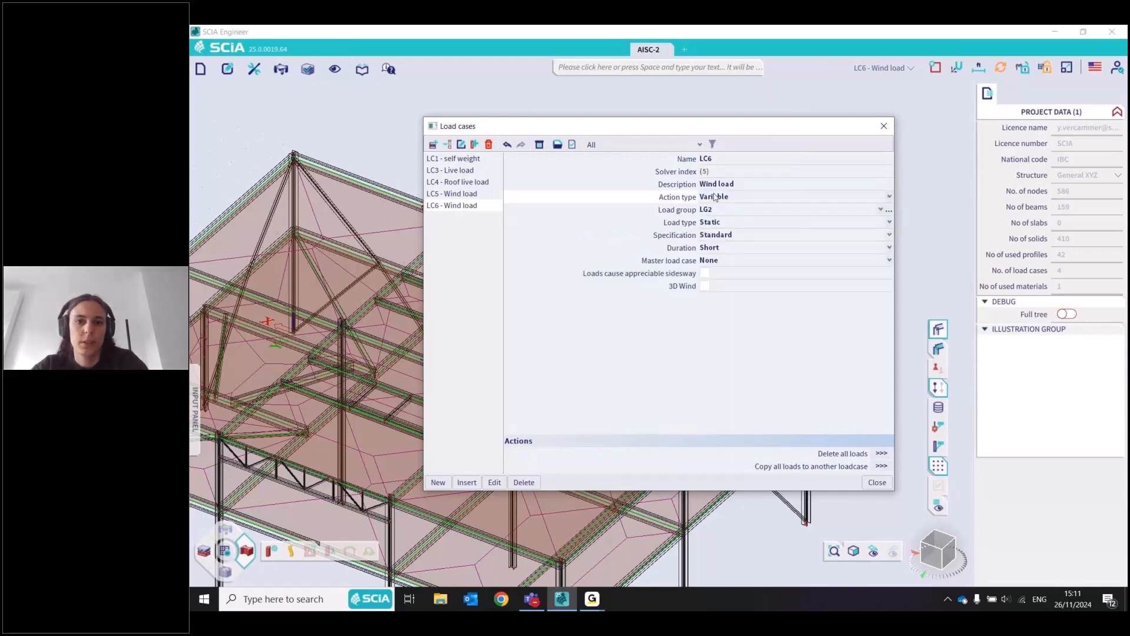
click(889, 211)
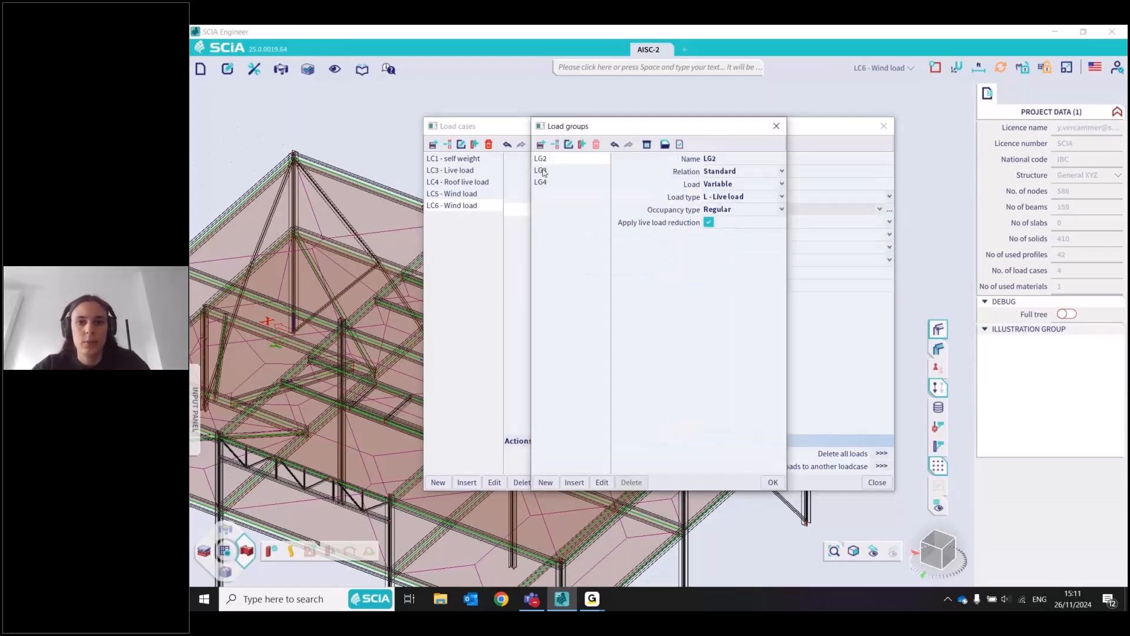
click(542, 171)
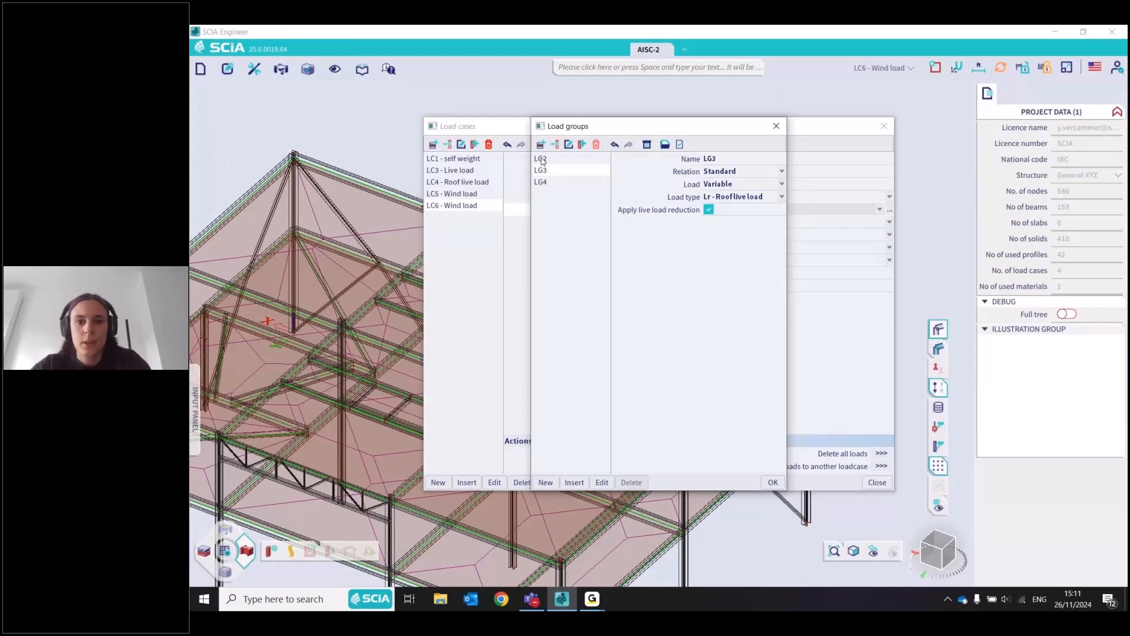
click(543, 160)
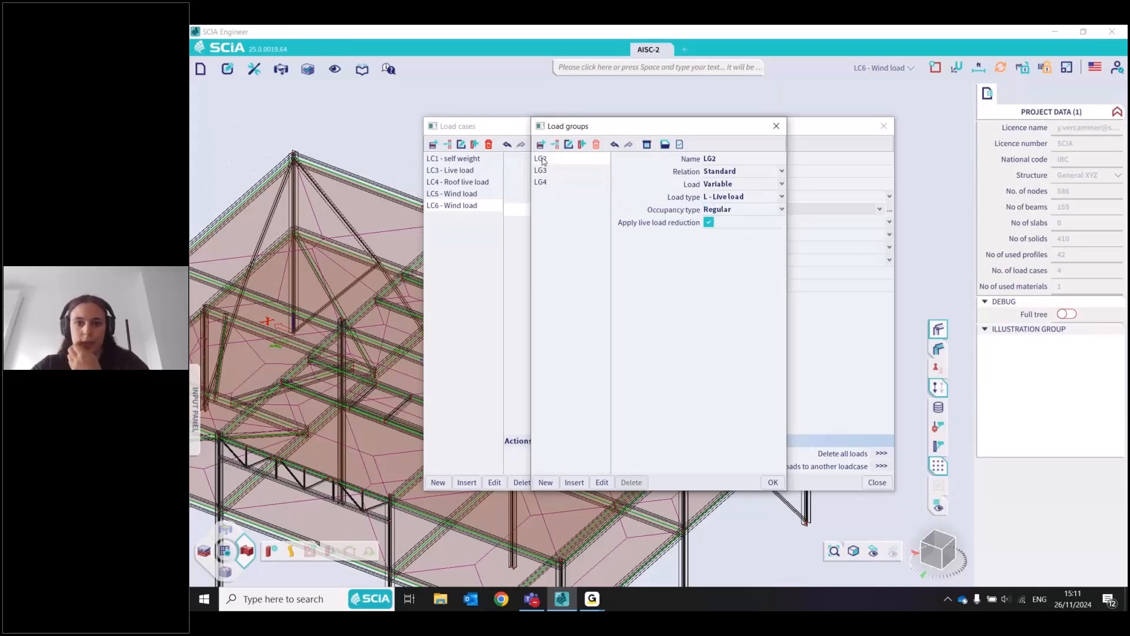
click(781, 196)
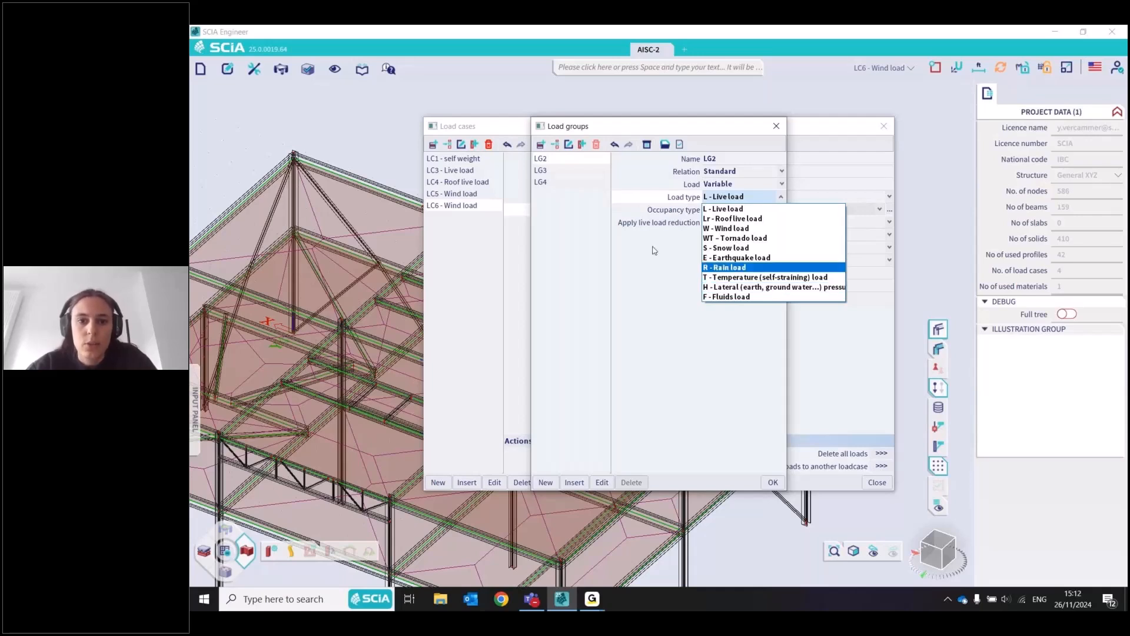
click(763, 212)
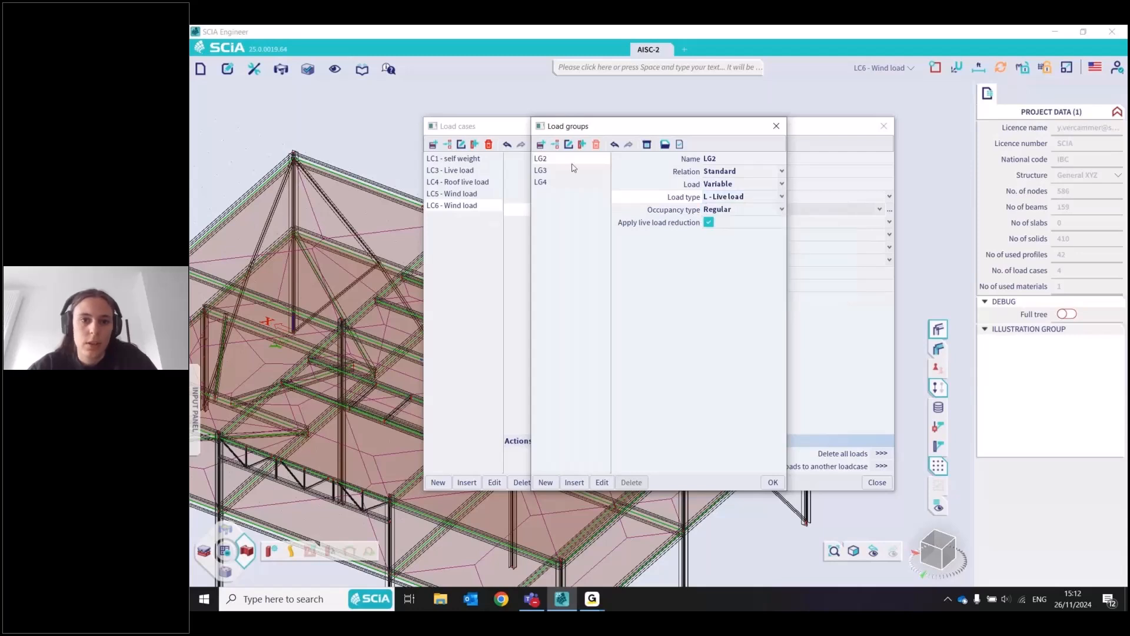
click(541, 171)
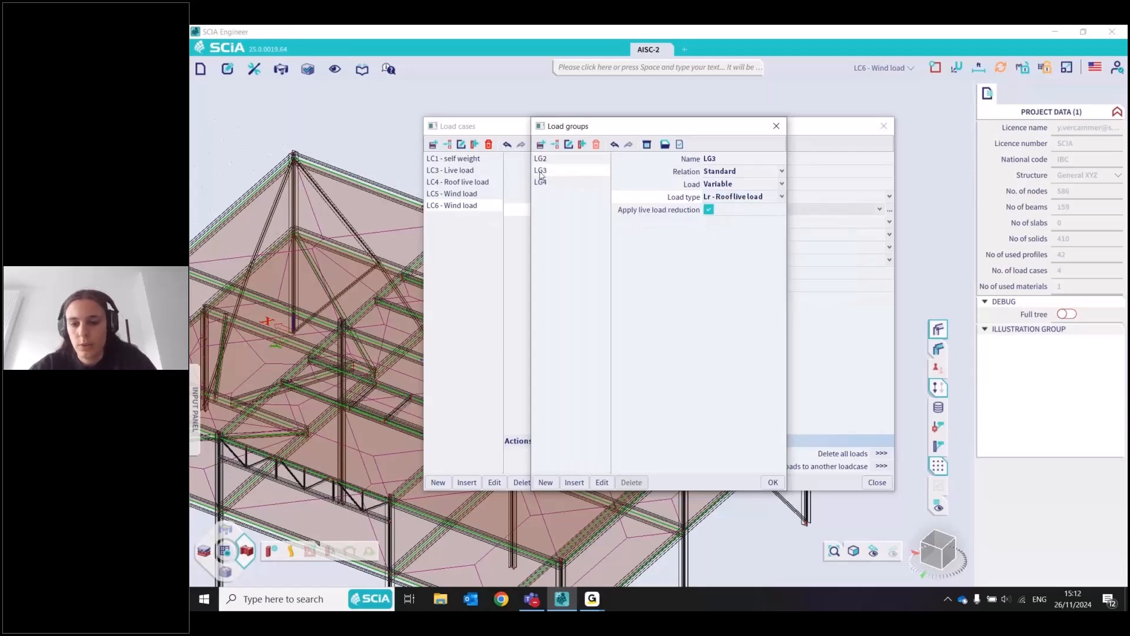
click(540, 181)
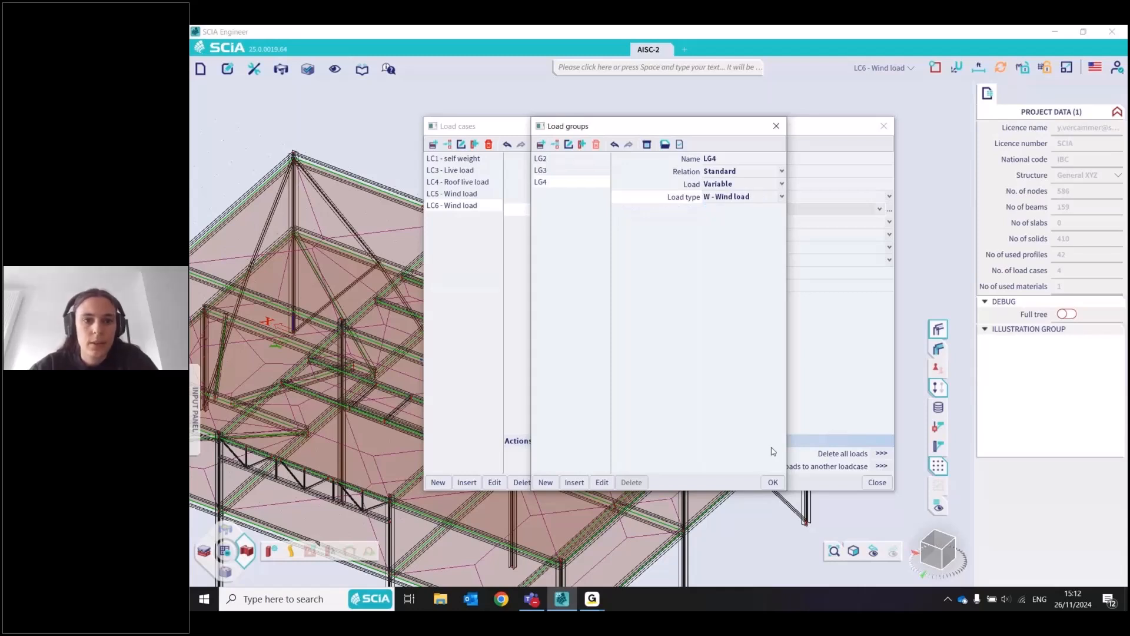
click(773, 482)
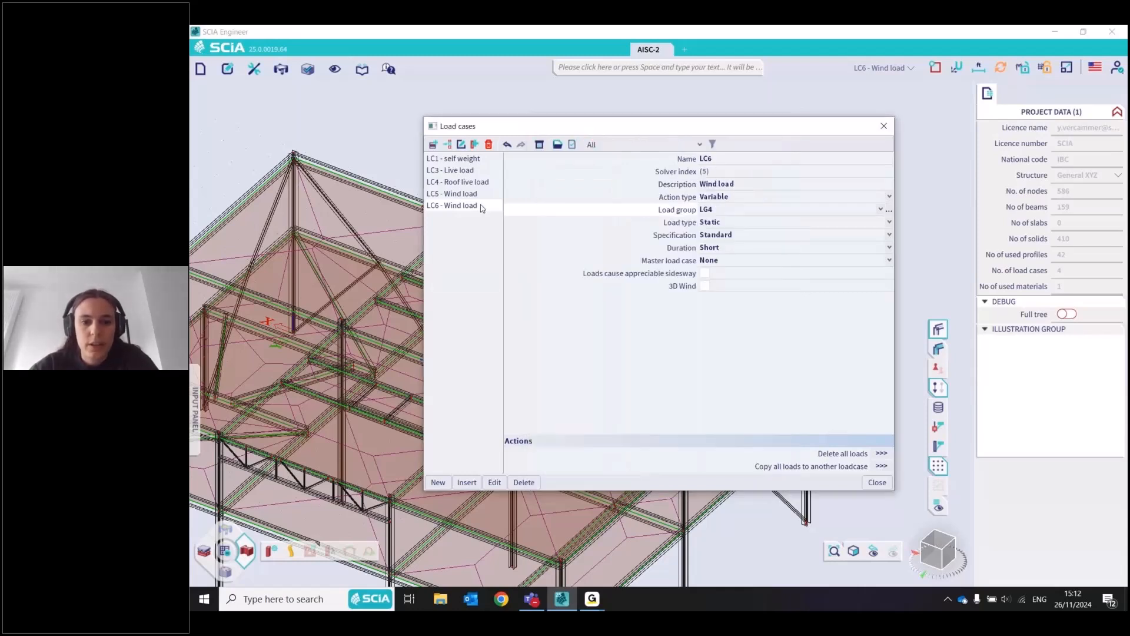
Delete the extra wind load case LC6 from the load case manager
key(Delete)
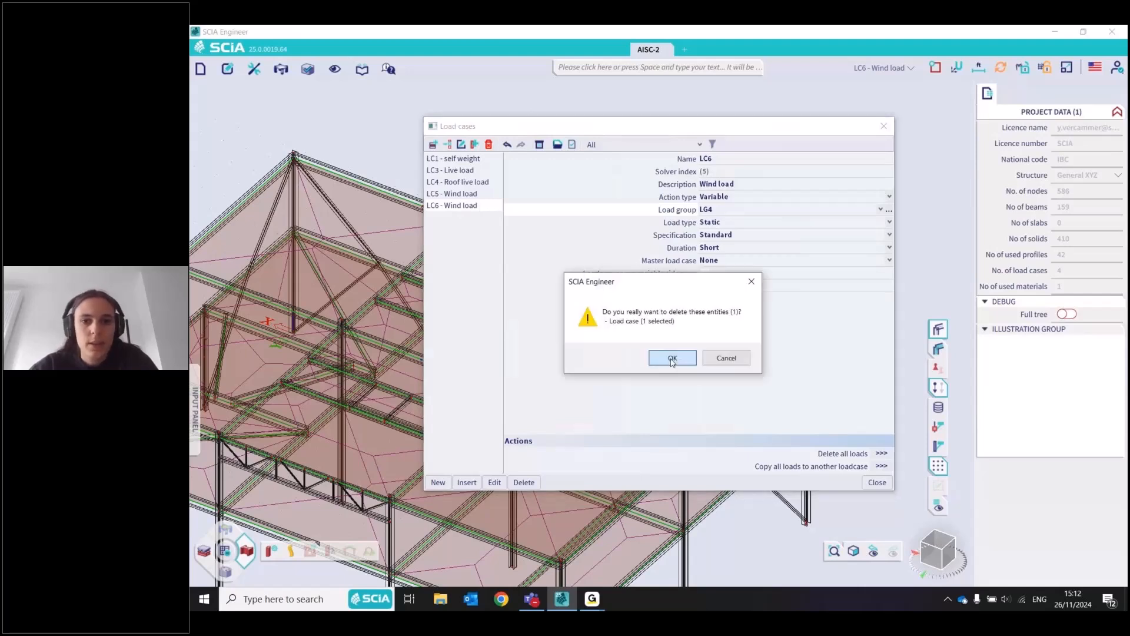
click(672, 358)
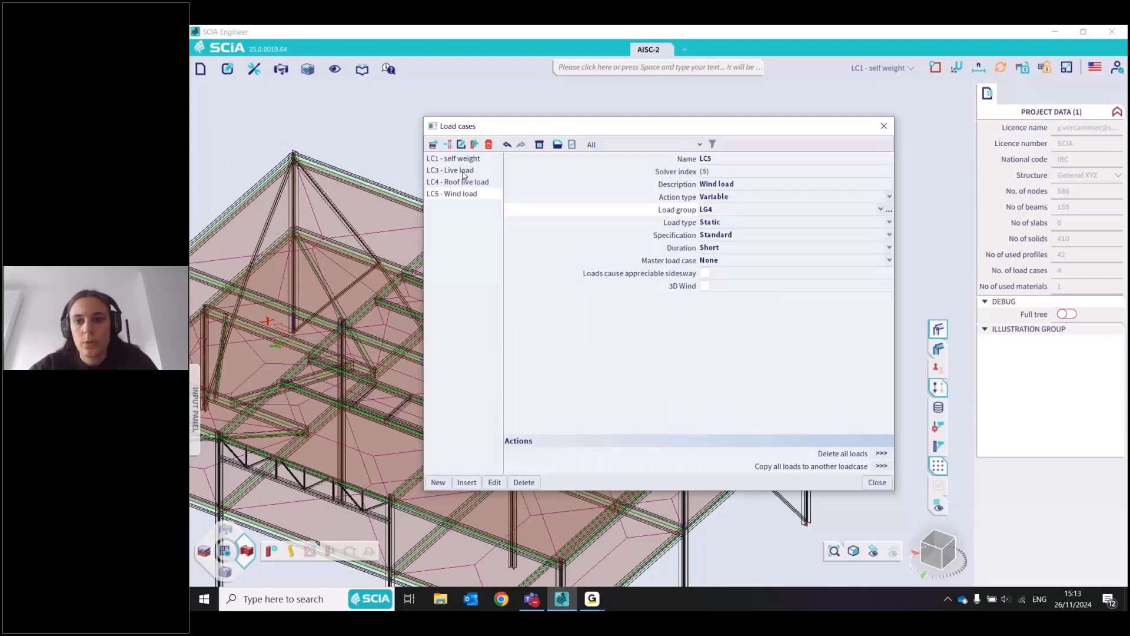
Try the Exclusive and Together relations on LC5's load group LG4, restore Standard, and close the load case manager
click(889, 210)
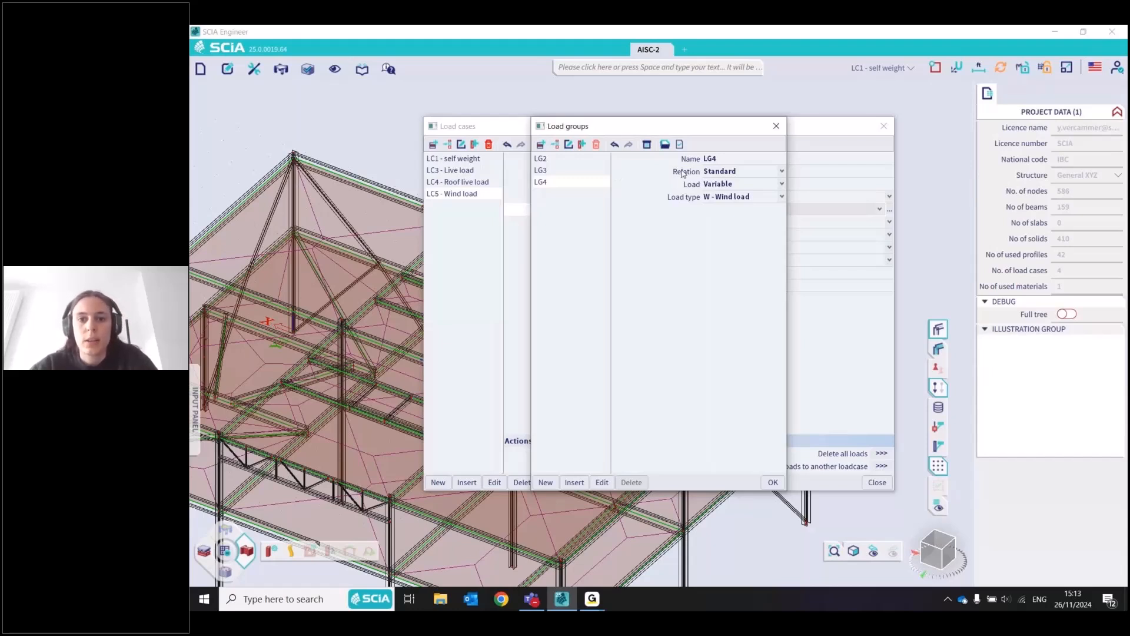
click(782, 173)
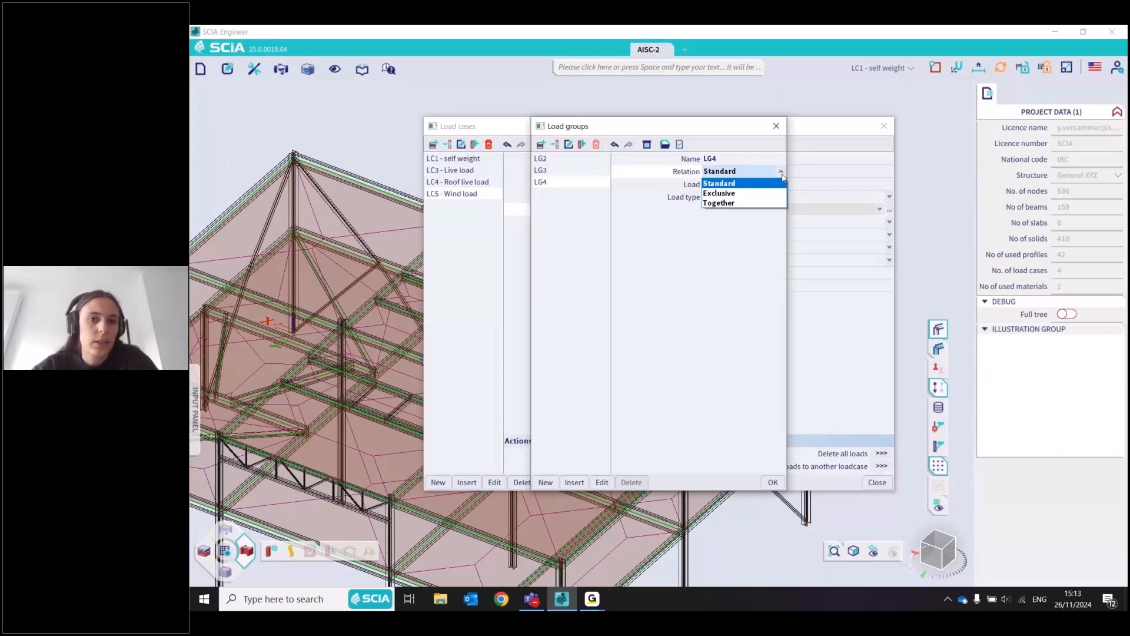
click(745, 197)
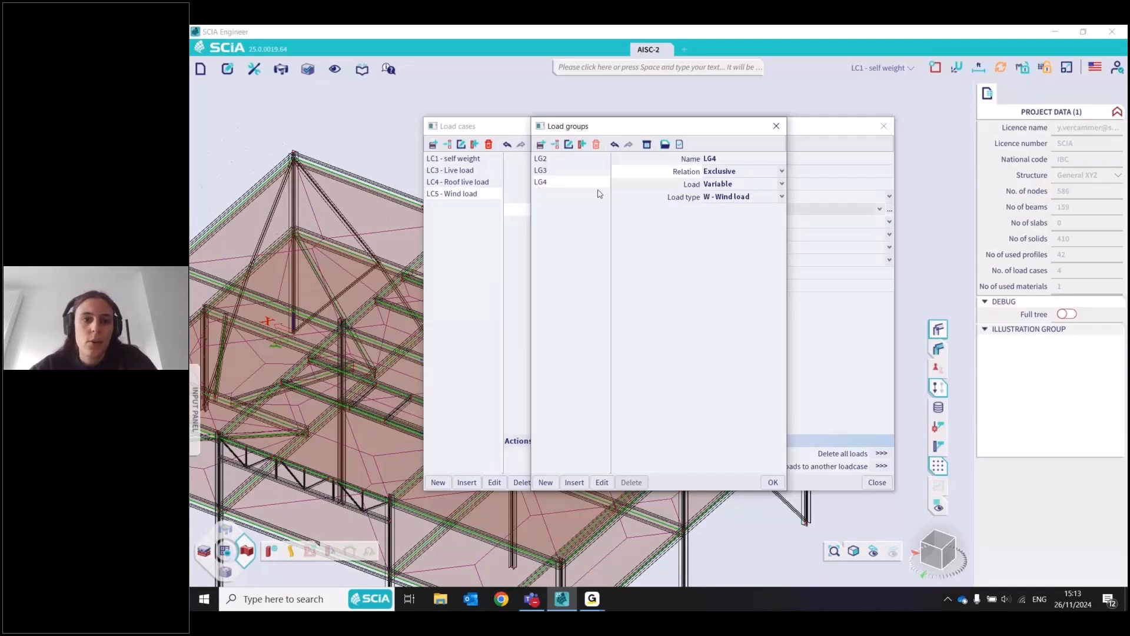
click(725, 172)
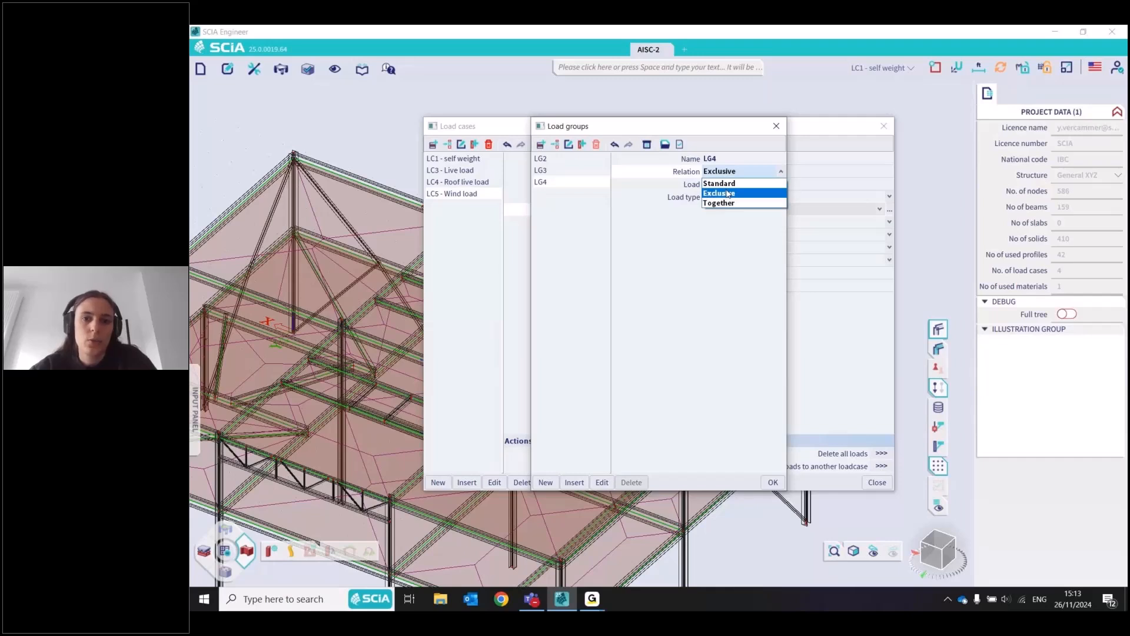
click(721, 203)
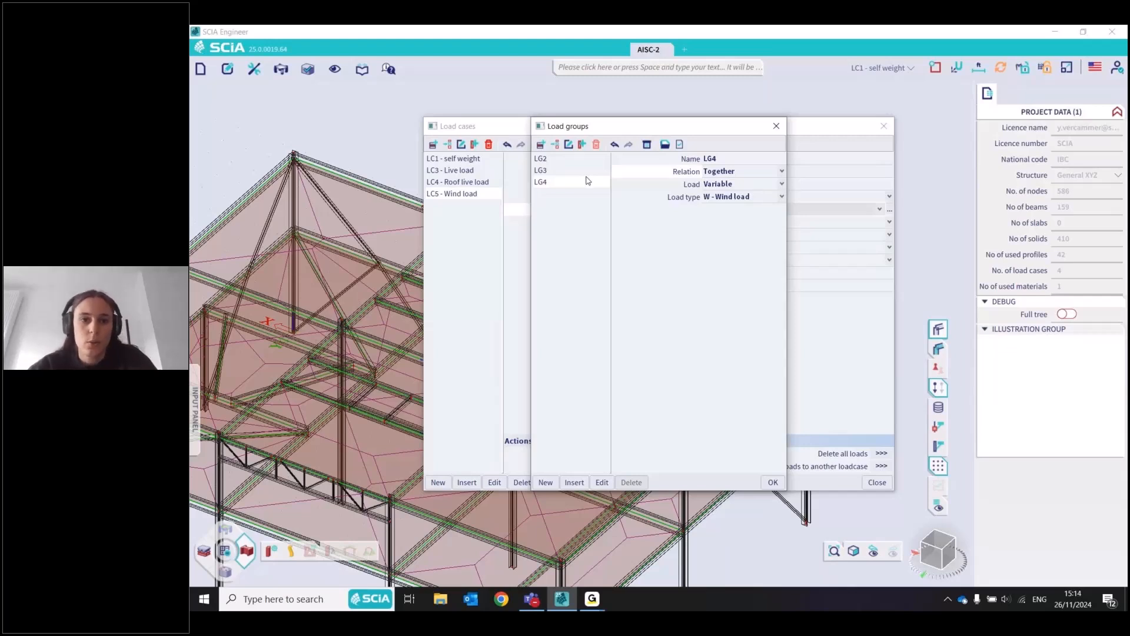
click(774, 174)
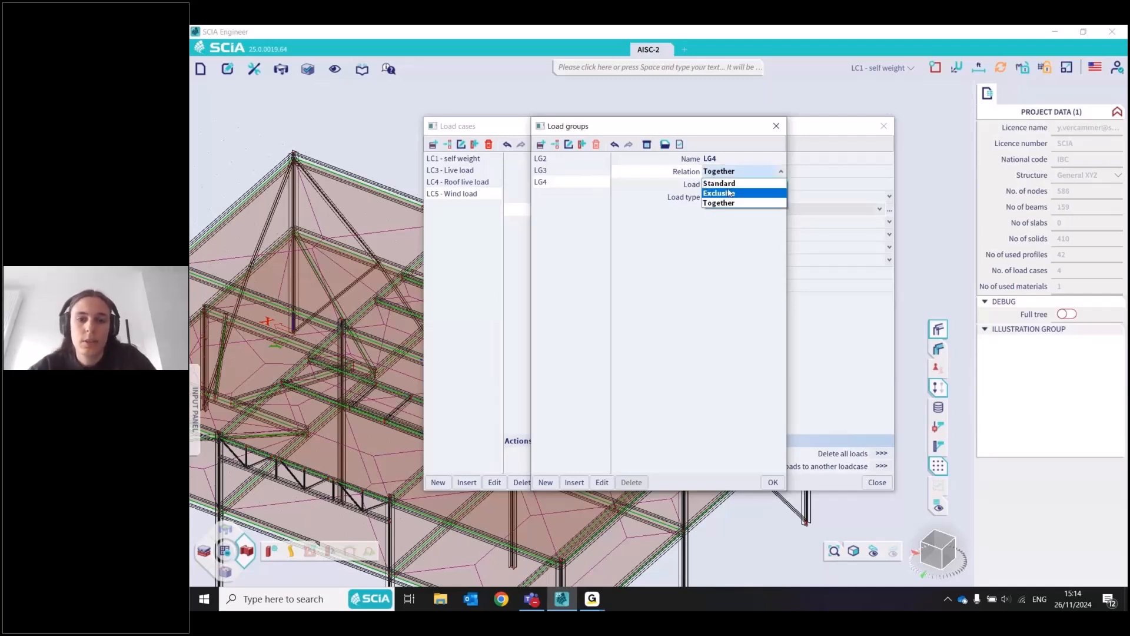
click(721, 183)
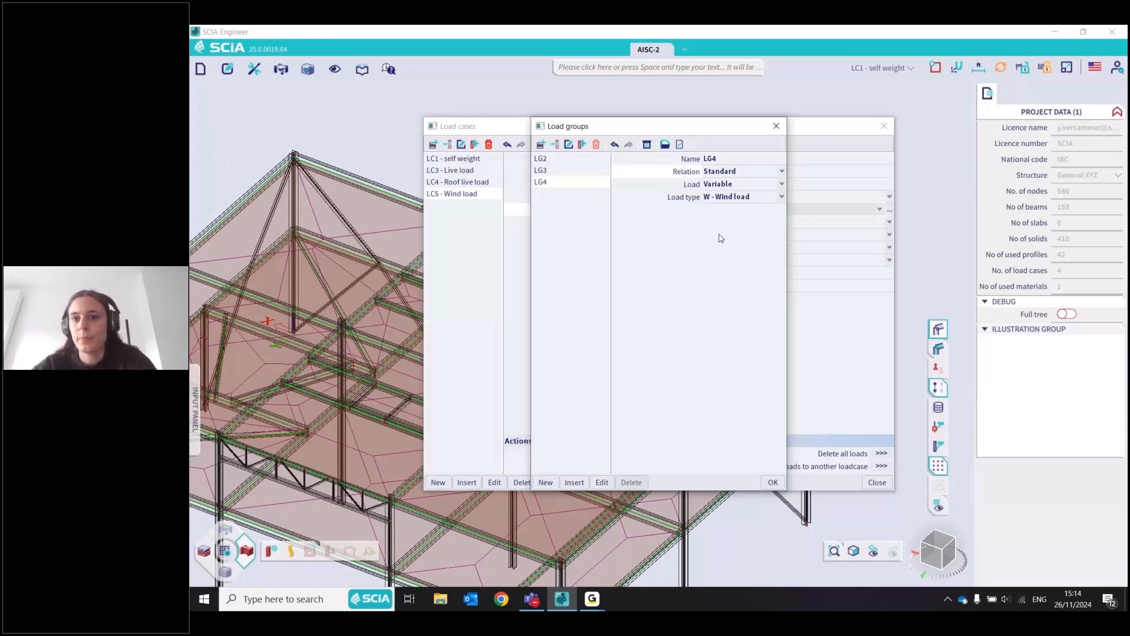
click(776, 126)
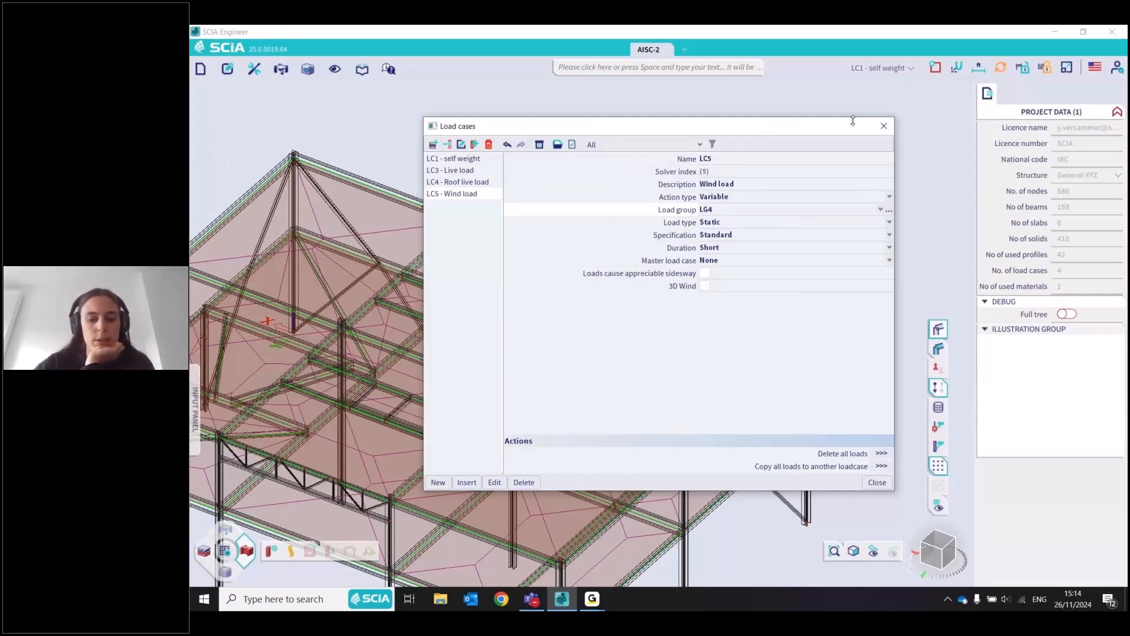
click(883, 126)
Open the Combinations manager through the command search and review the contents of LRFD-Ult (auto)
click(730, 68)
text(Com)
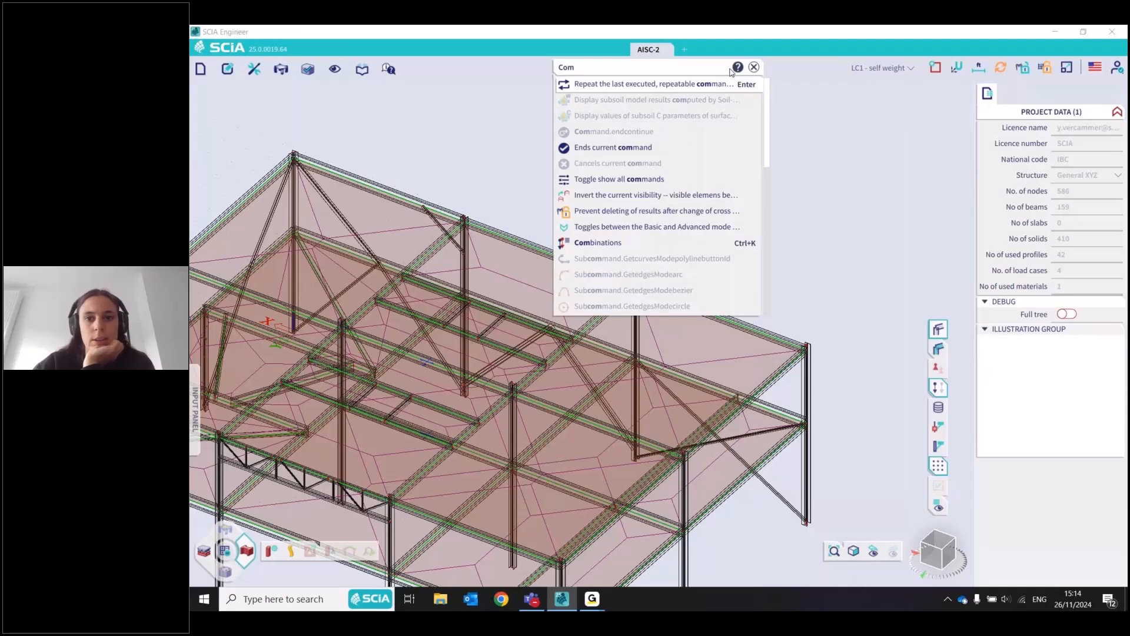
text(bin)
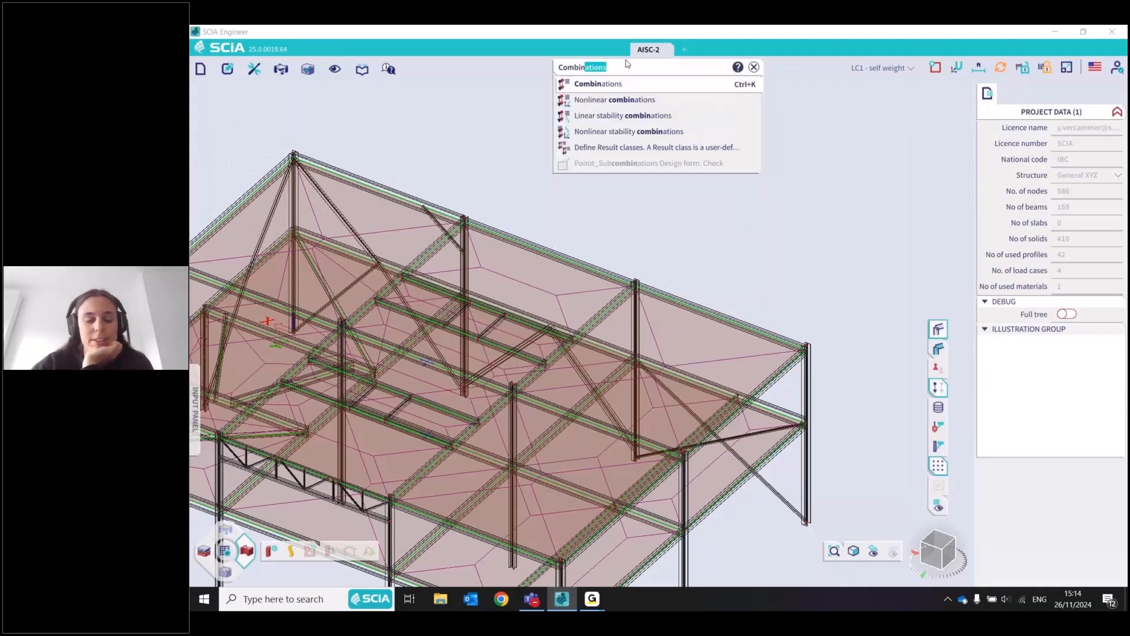
key(Return)
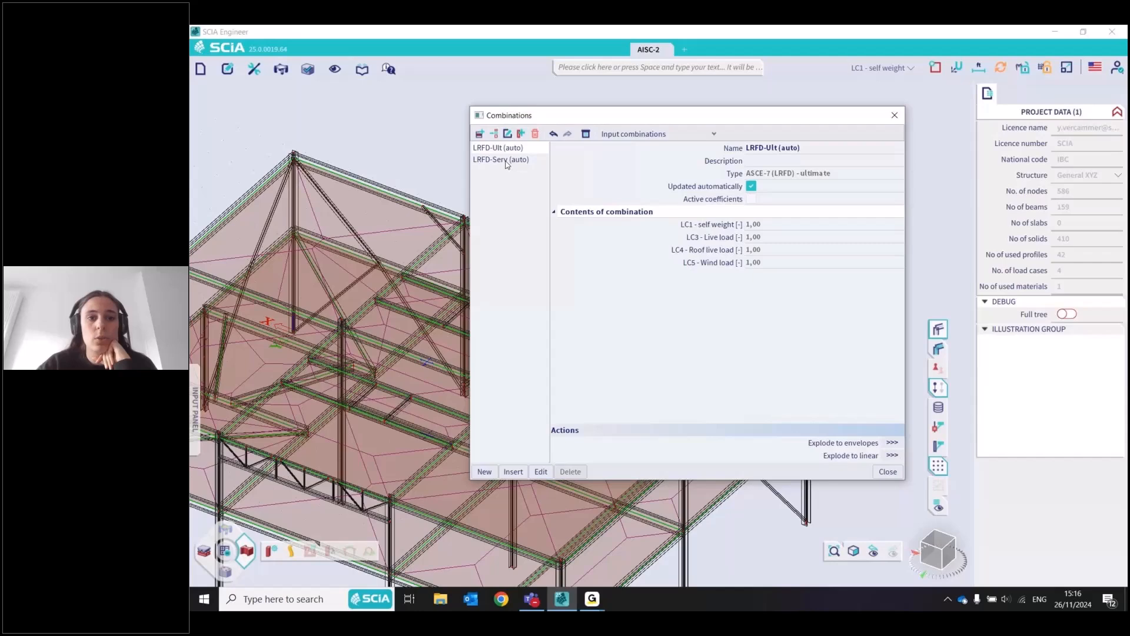
click(893, 115)
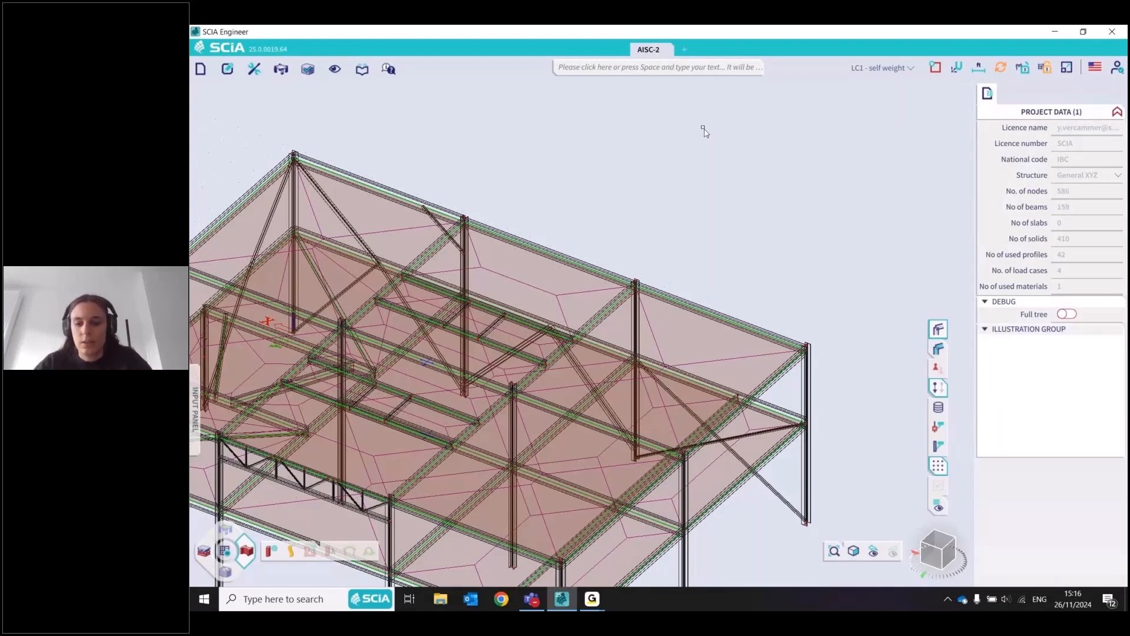
Find the project settings through the command search and set the automatic code combinations in the load settings to ASD
click(1095, 67)
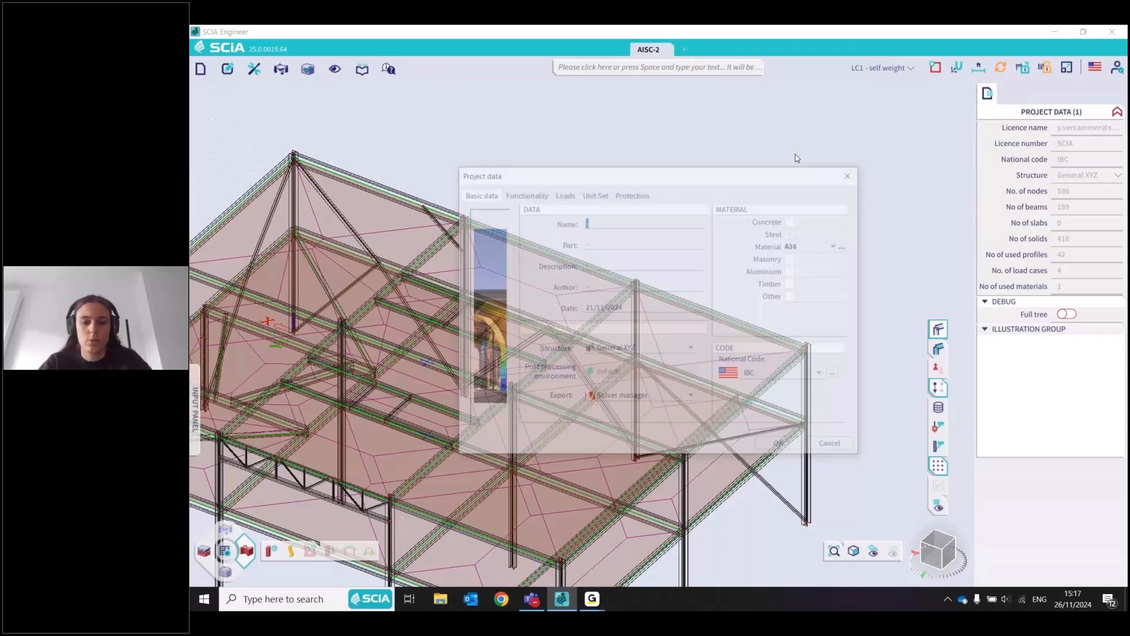
click(731, 72)
text(p)
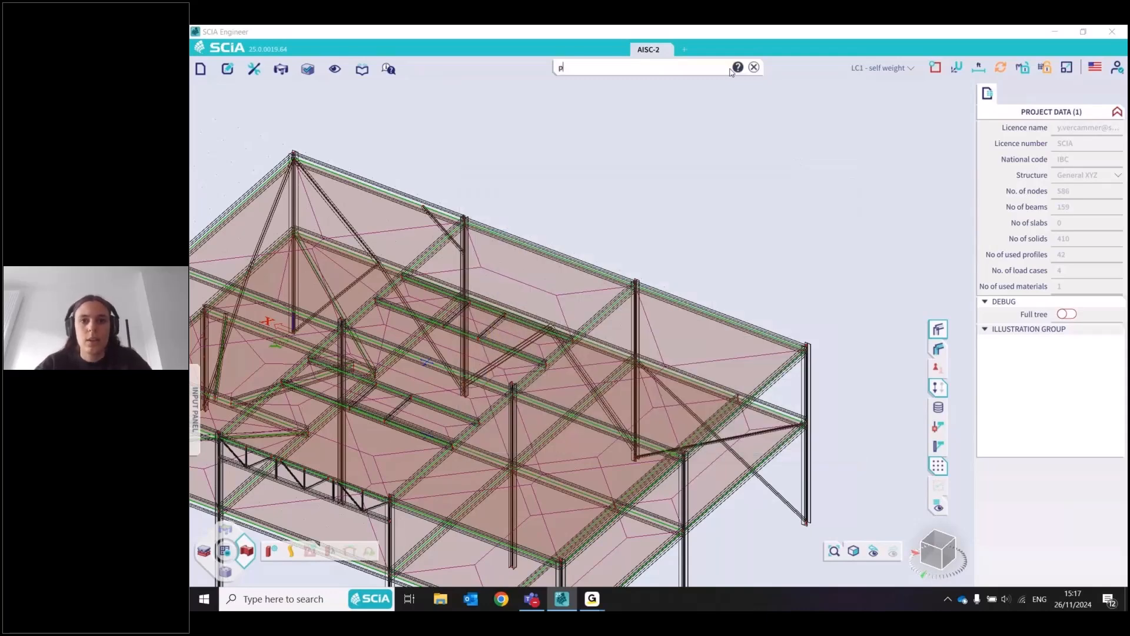
text(roje)
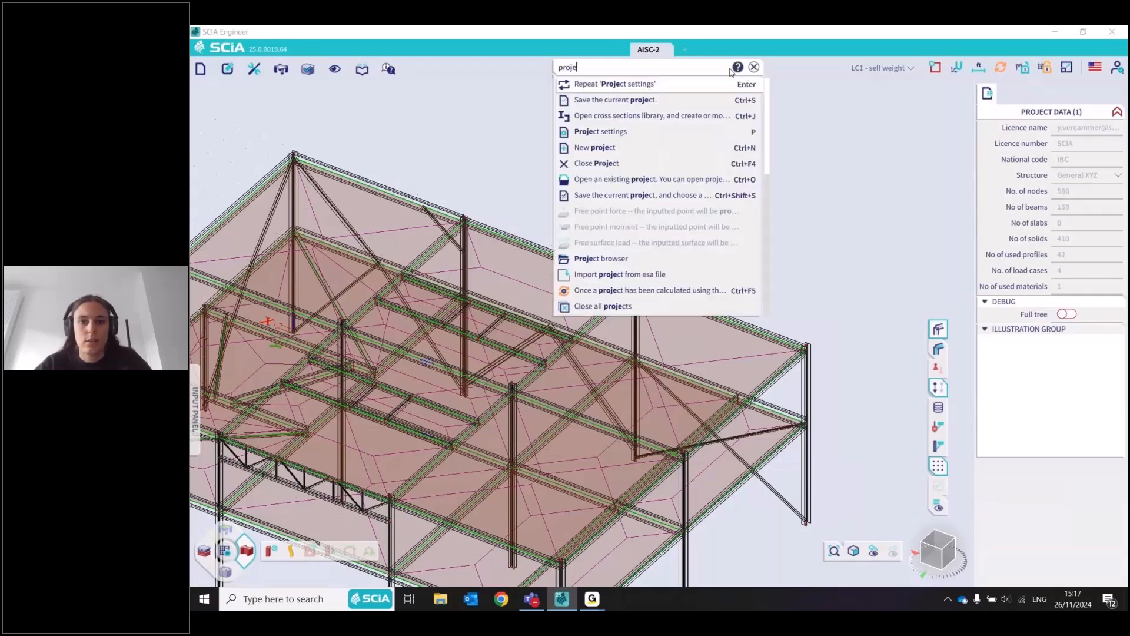
text(c)
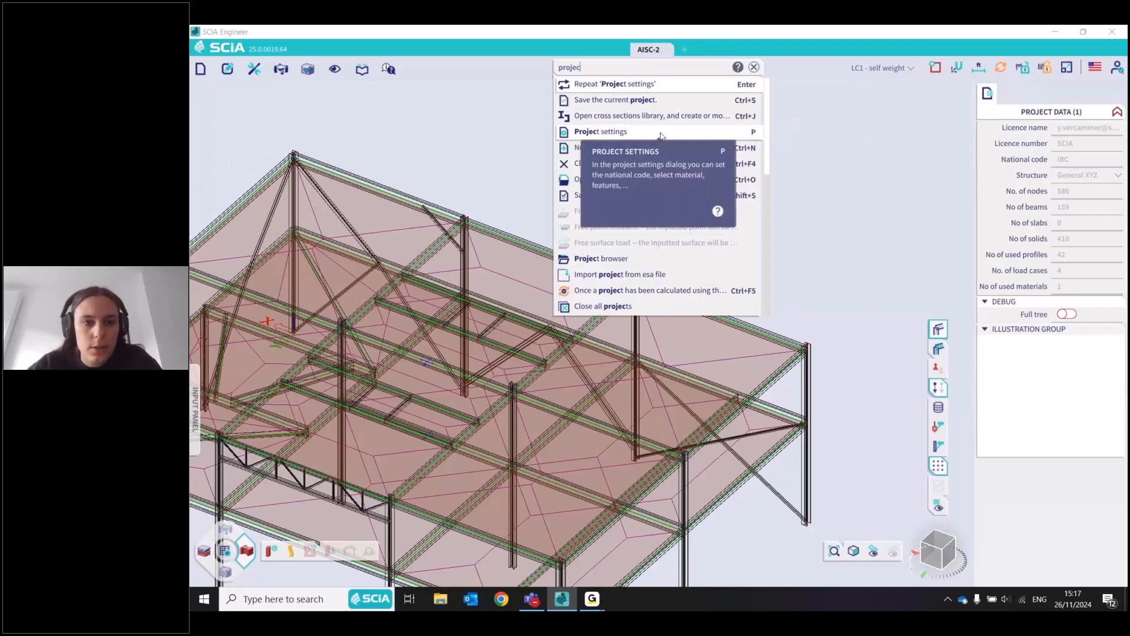
click(662, 135)
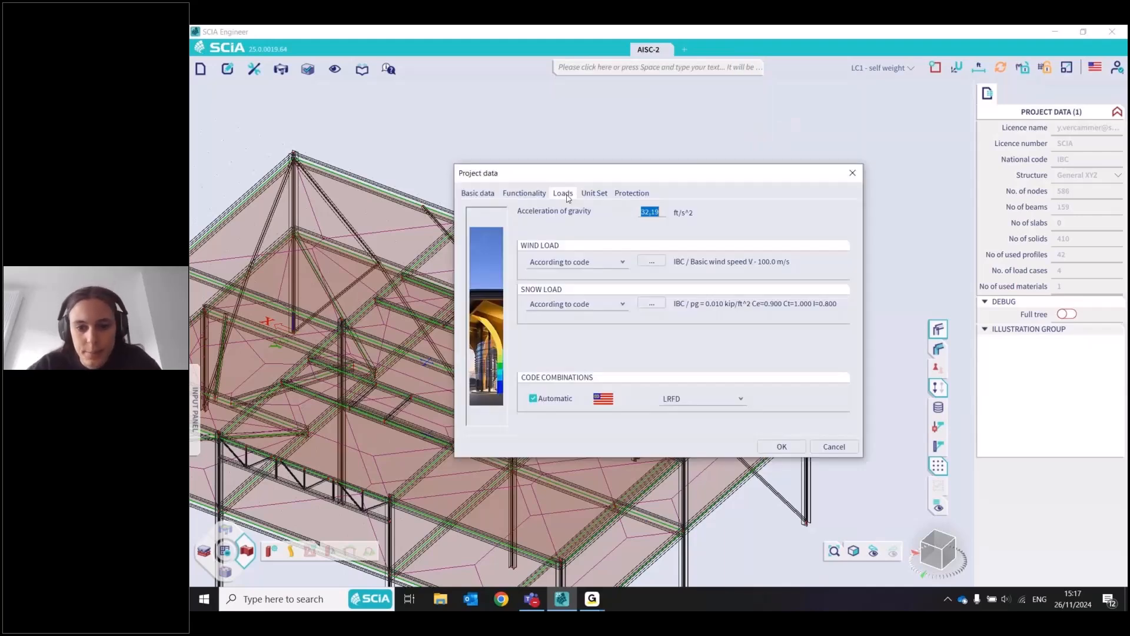
click(743, 398)
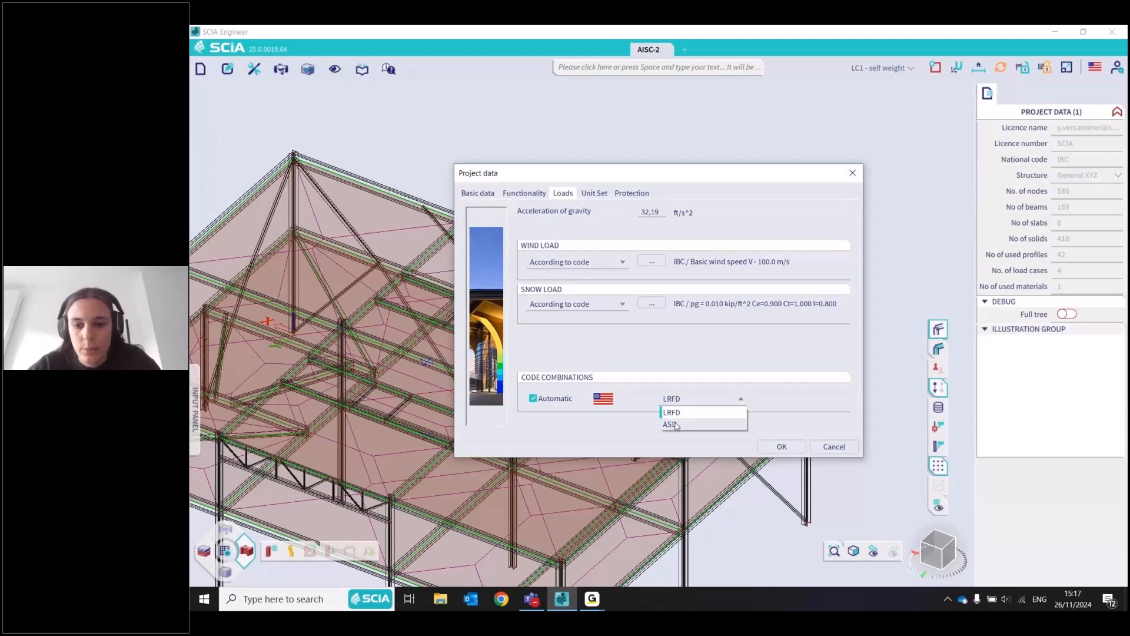
click(671, 424)
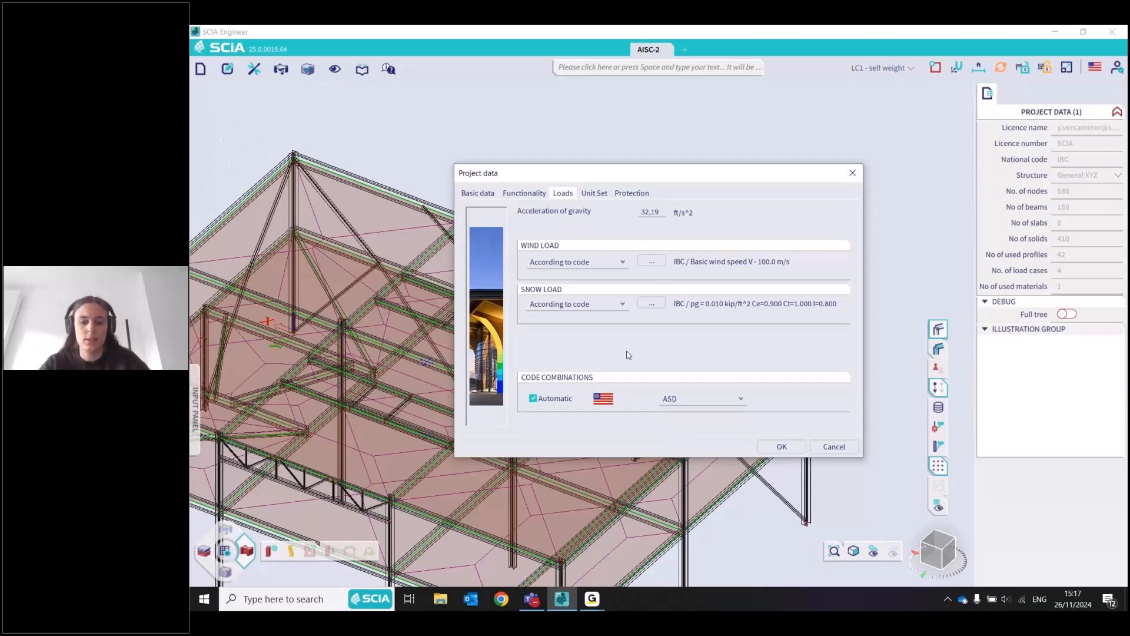
Reopen the Combinations manager by search and explode ASD-Ult (auto) into linear combinations
text(c)
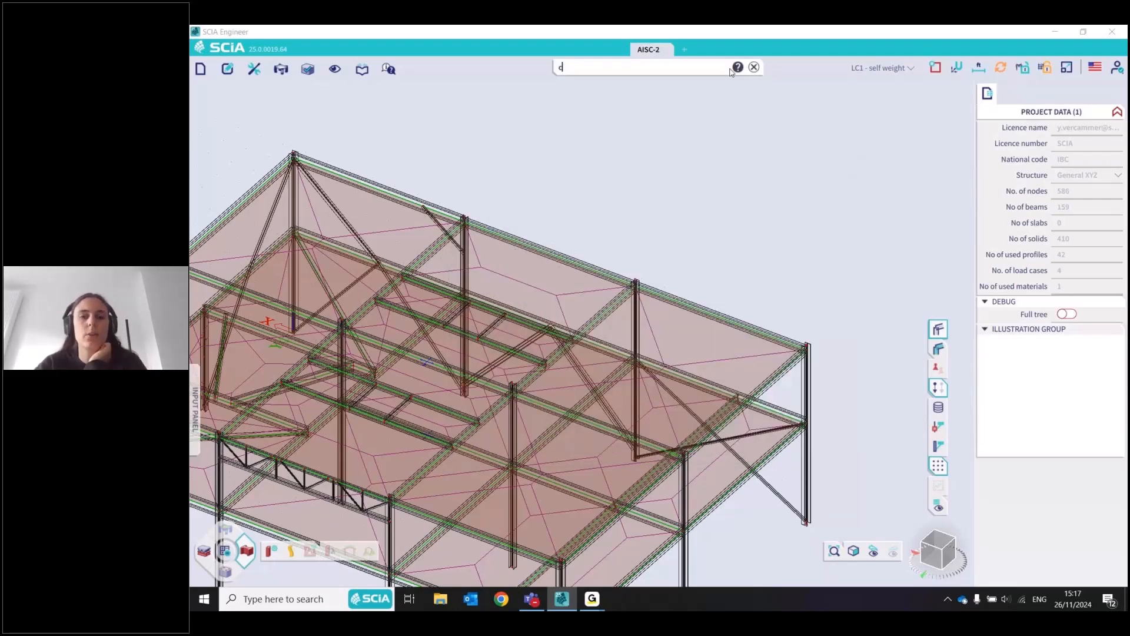
key(Return)
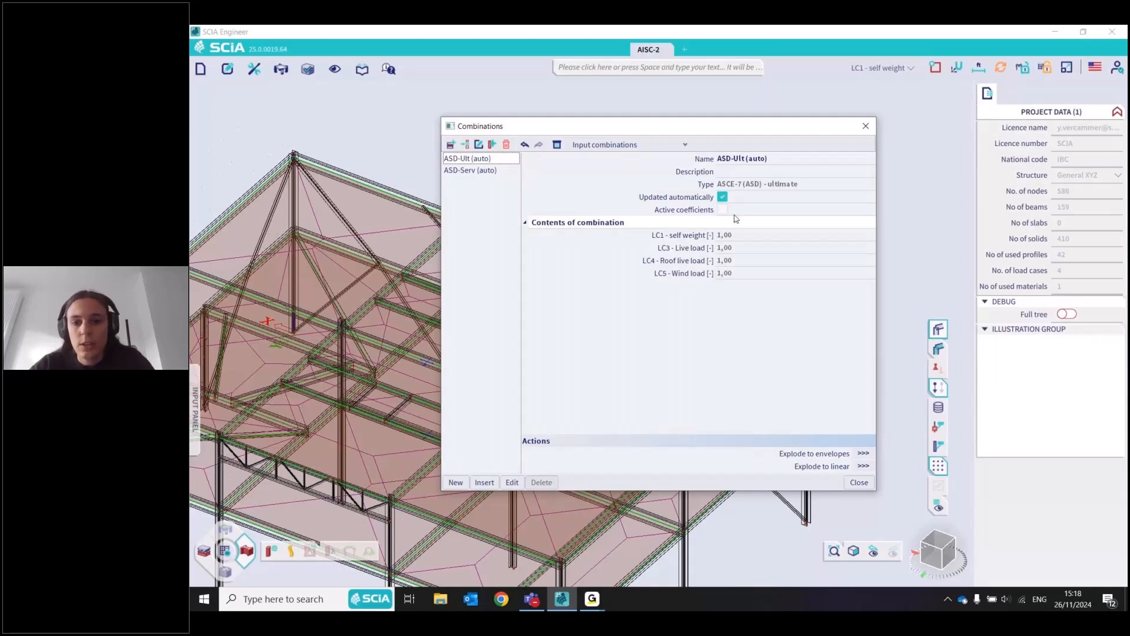
click(864, 466)
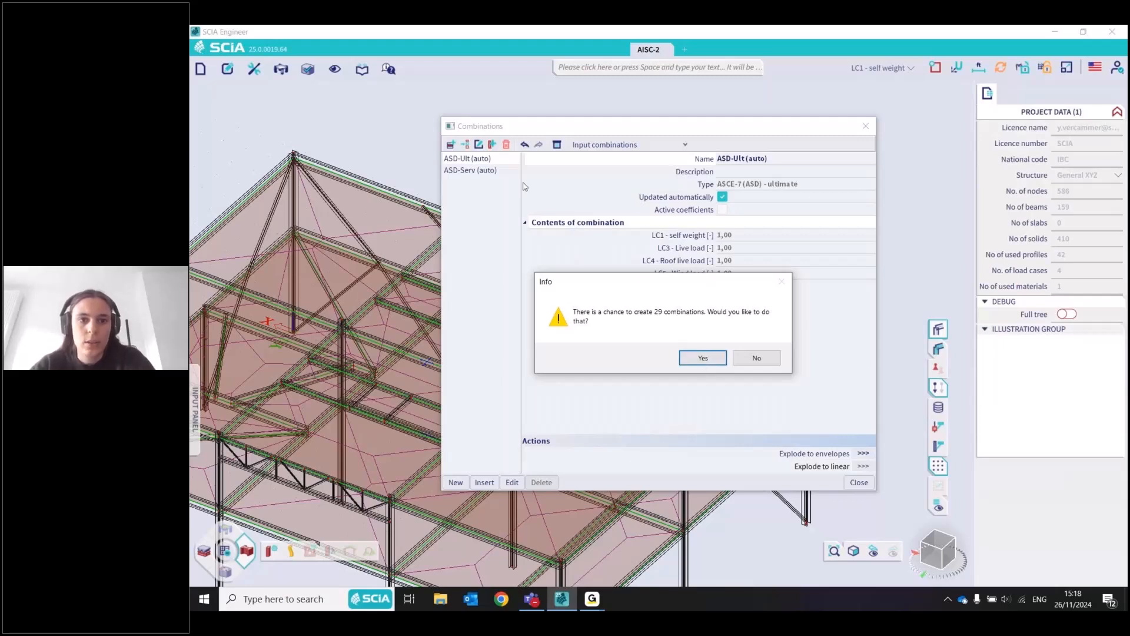
key(Return)
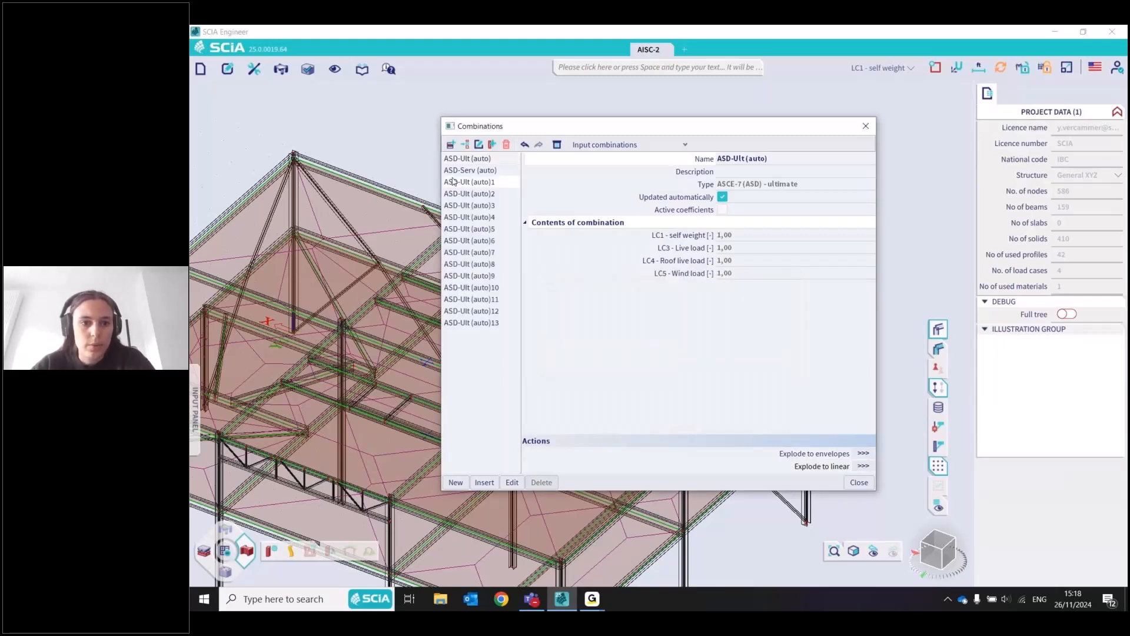
Review the load cases and factors of the linear combinations exploded from ASD-Ult (auto), going through number 13
click(453, 181)
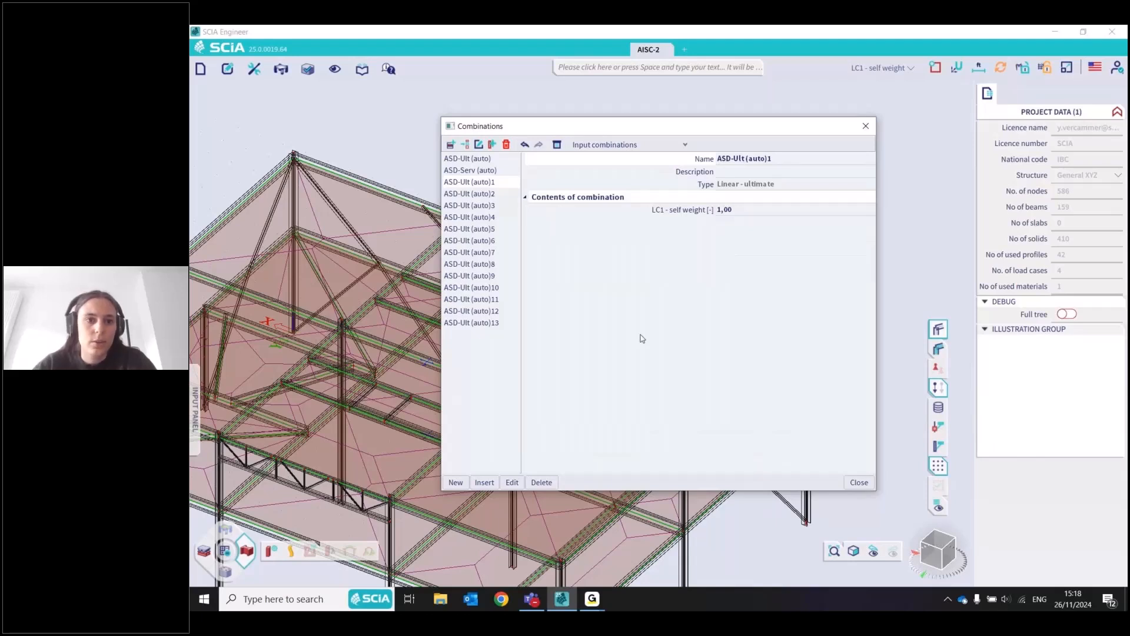
click(476, 229)
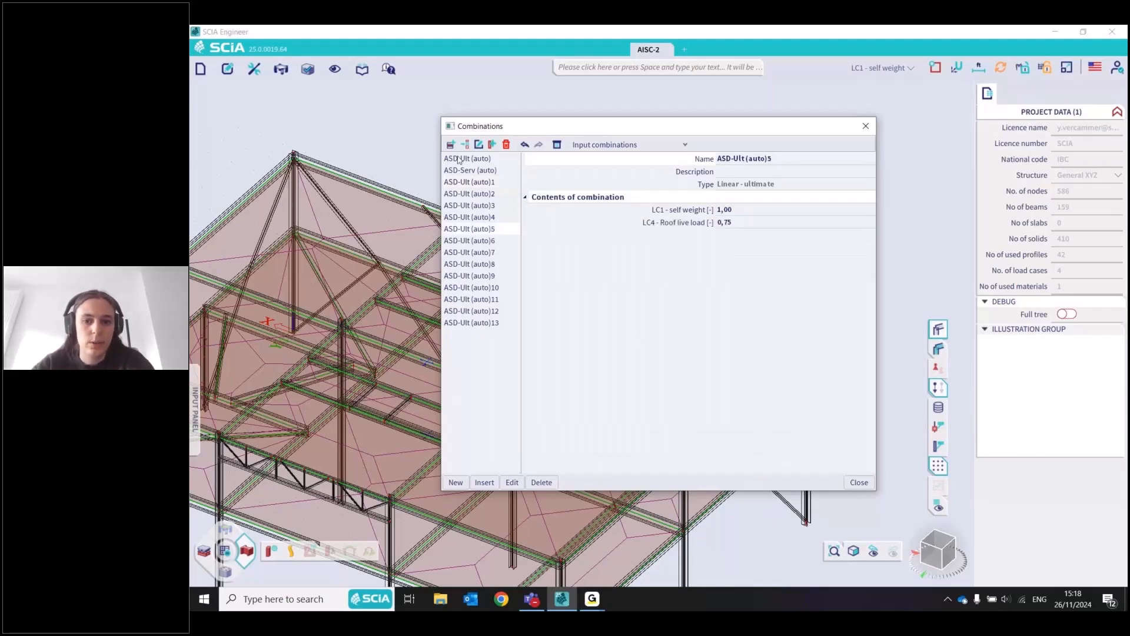
click(459, 159)
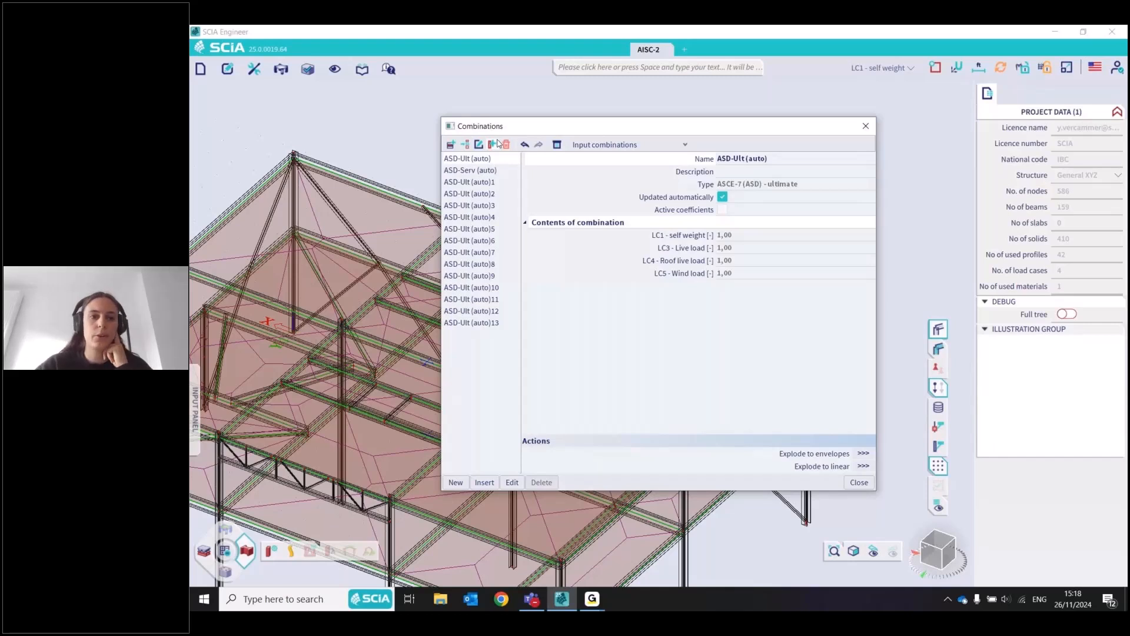
click(472, 183)
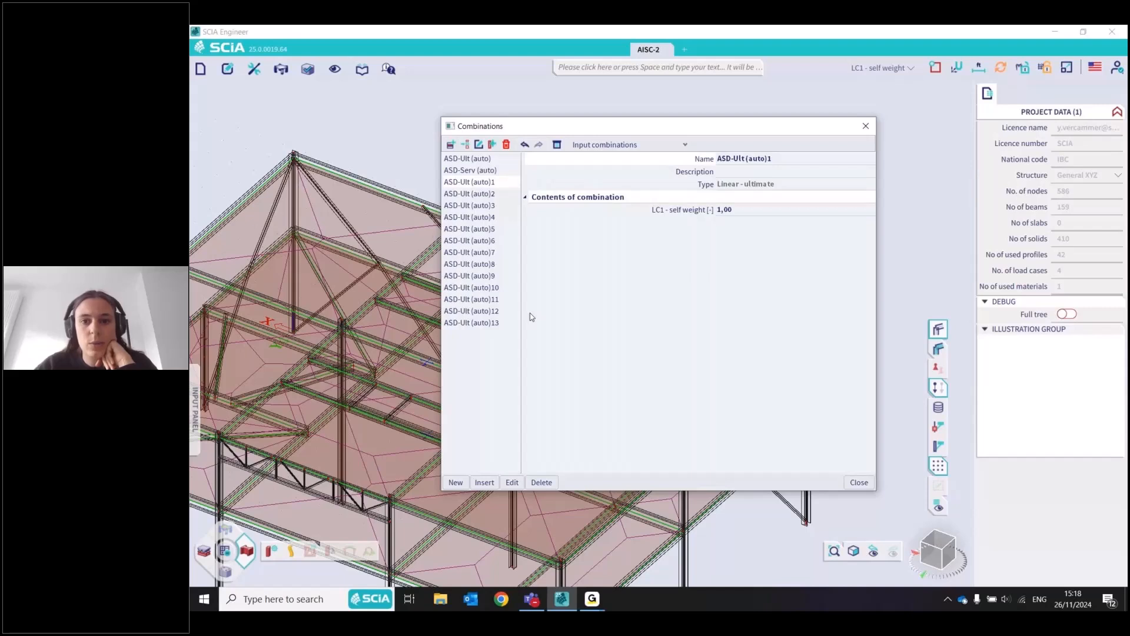
key(Down)
key(Down)
key(Down)
key(Down)
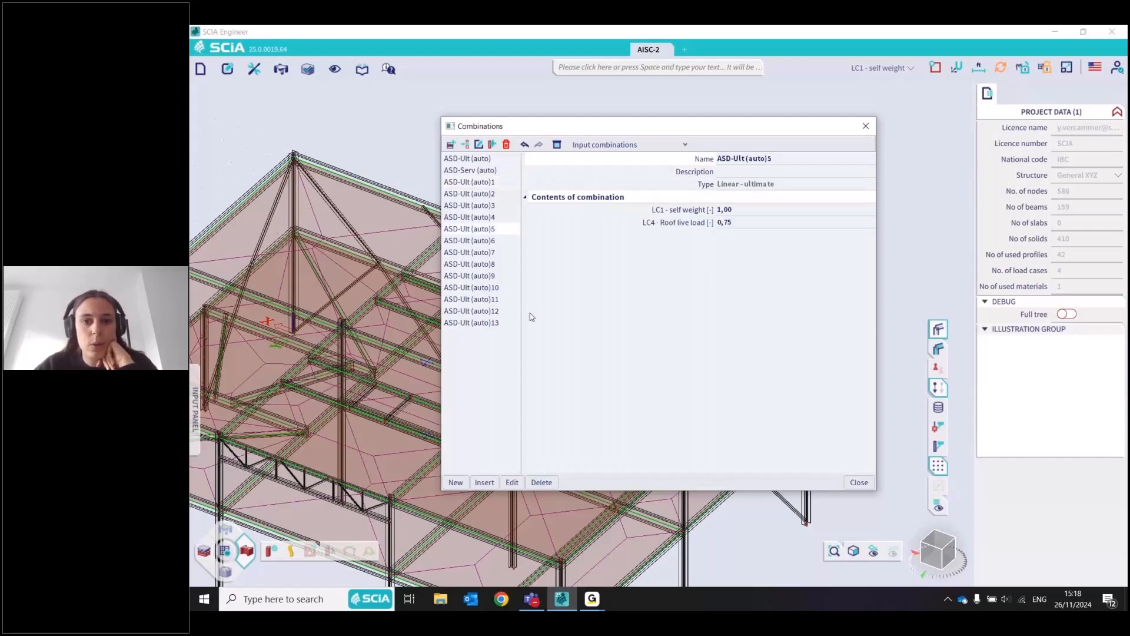
key(Down)
key(Down)
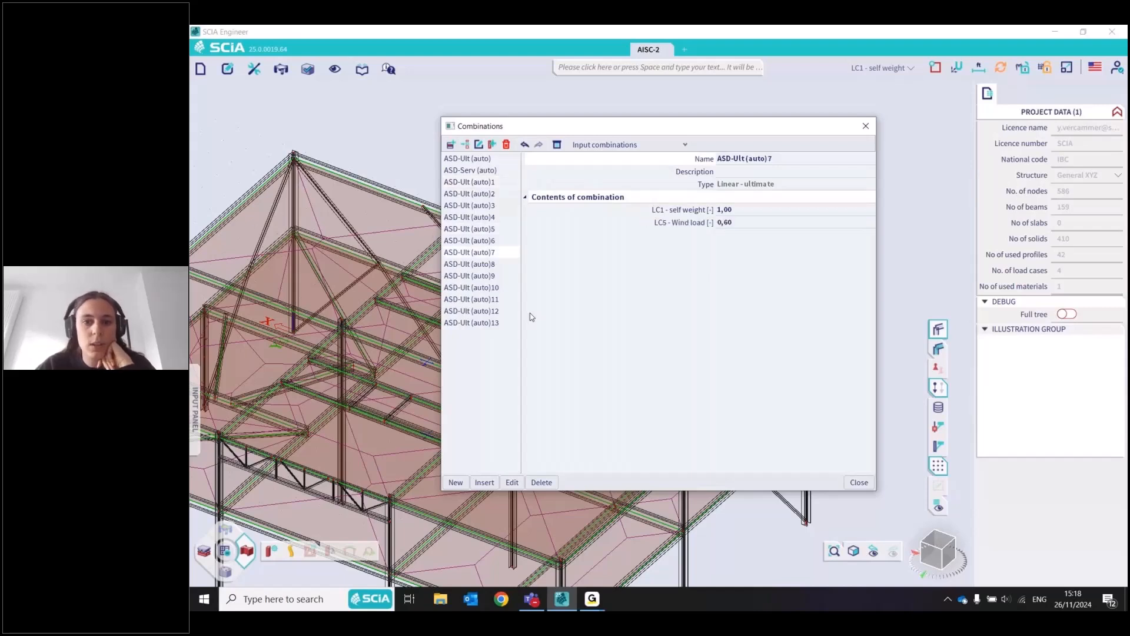
key(Down)
key(Down)
key(Down)
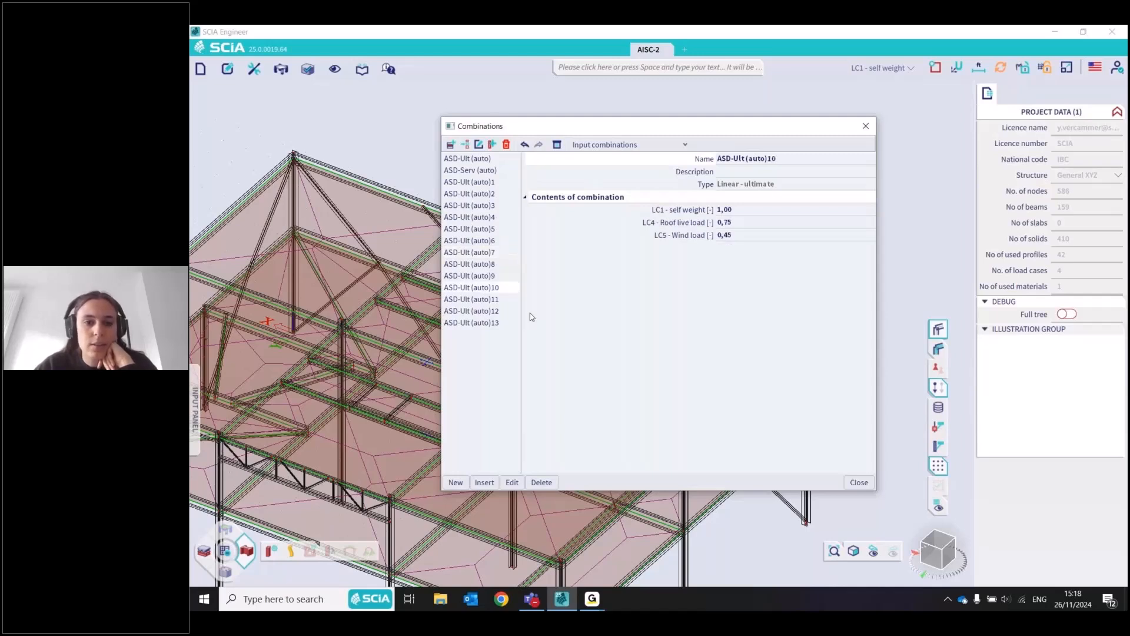
key(Down)
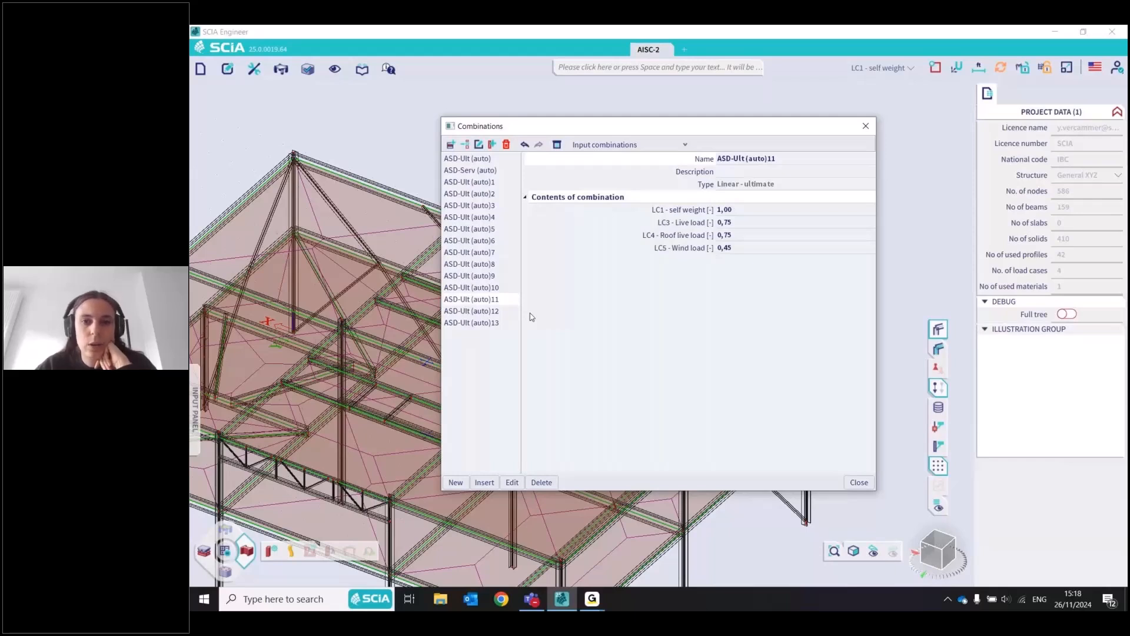
key(Down)
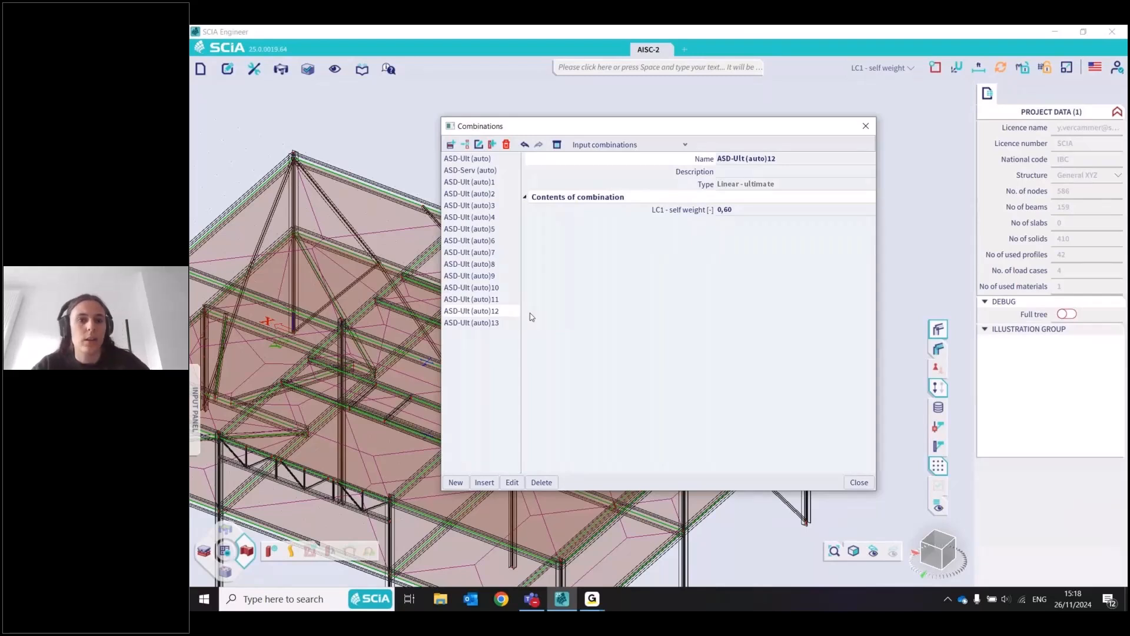
key(Down)
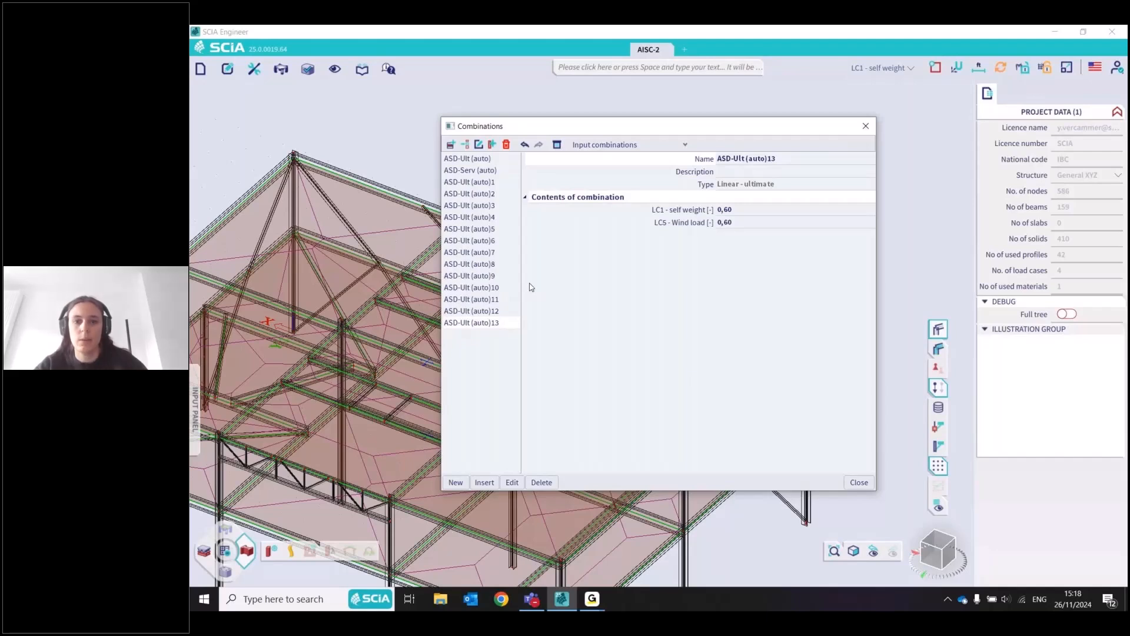
Switch the automatic code combinations back to LRFD and explode LRFD-Ult (auto) into linear combinations
click(677, 372)
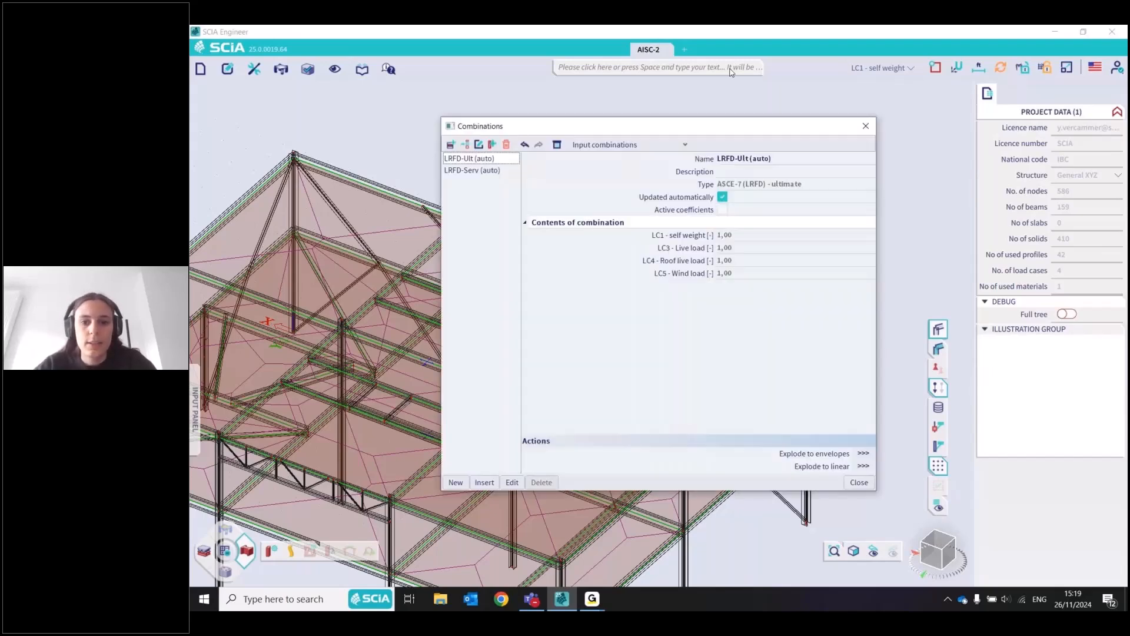
click(862, 454)
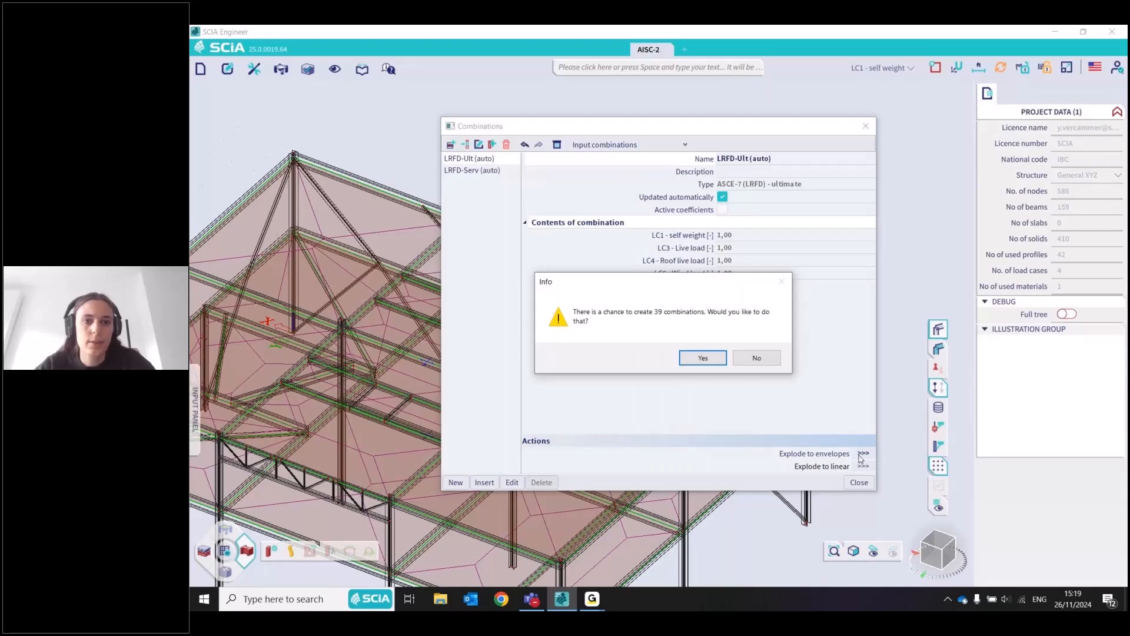
click(702, 358)
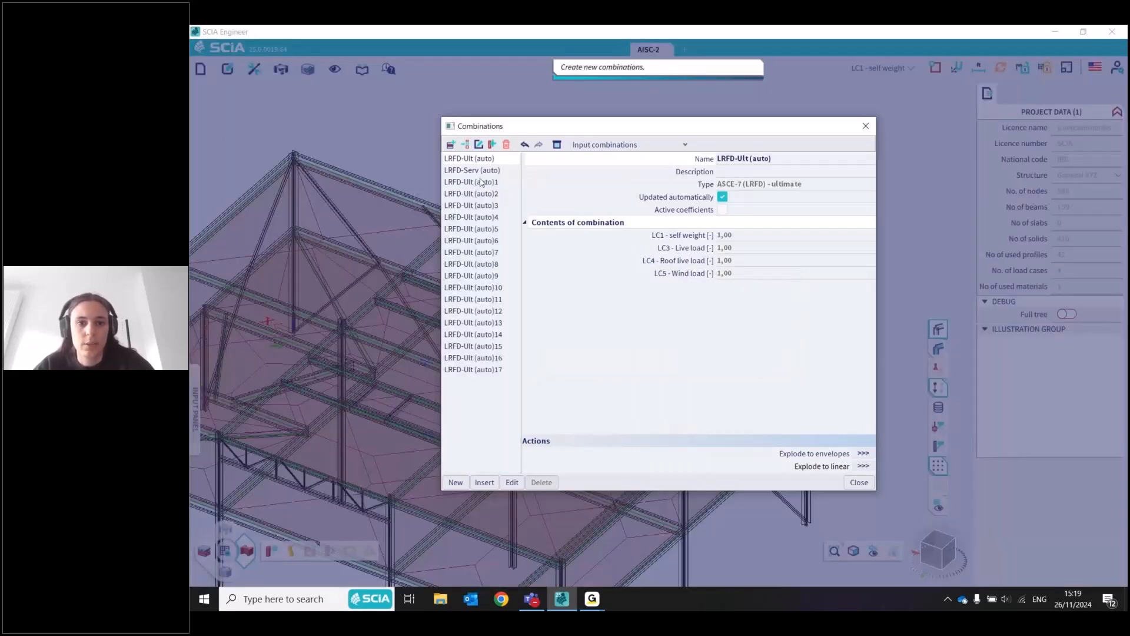
Review the load factors of the linear combinations exploded from LRFD-Ult (auto) and close the Combinations manager
click(484, 229)
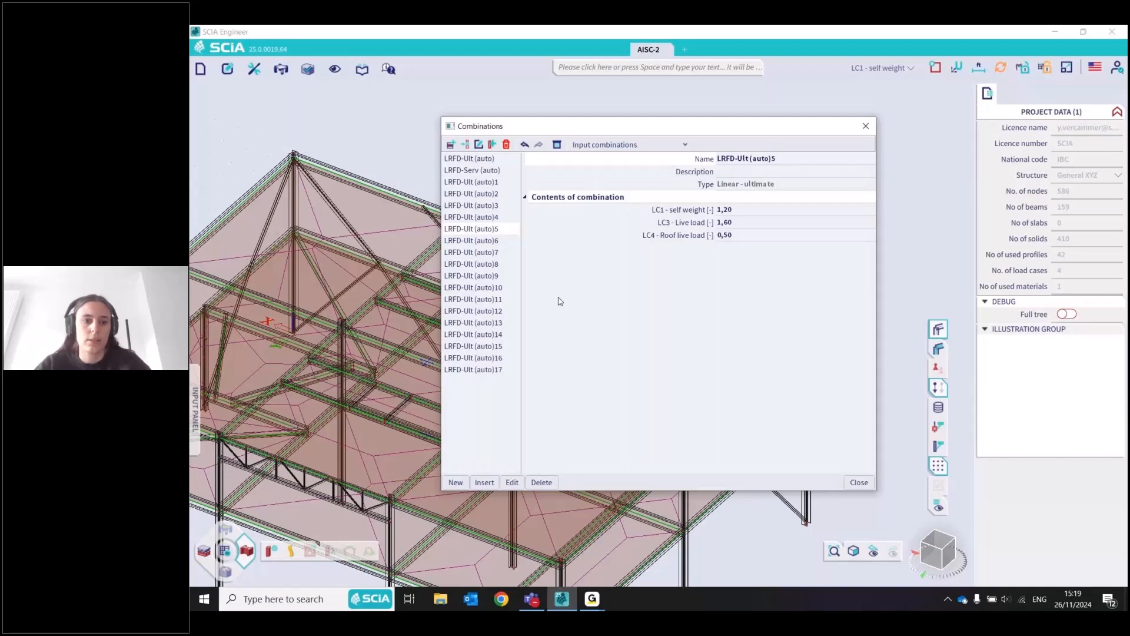
key(Down)
key(Down)
key(Down)
key(Down)
key(Down)
key(Down)
key(Down)
key(Down)
key(Down)
key(Down)
key(Down)
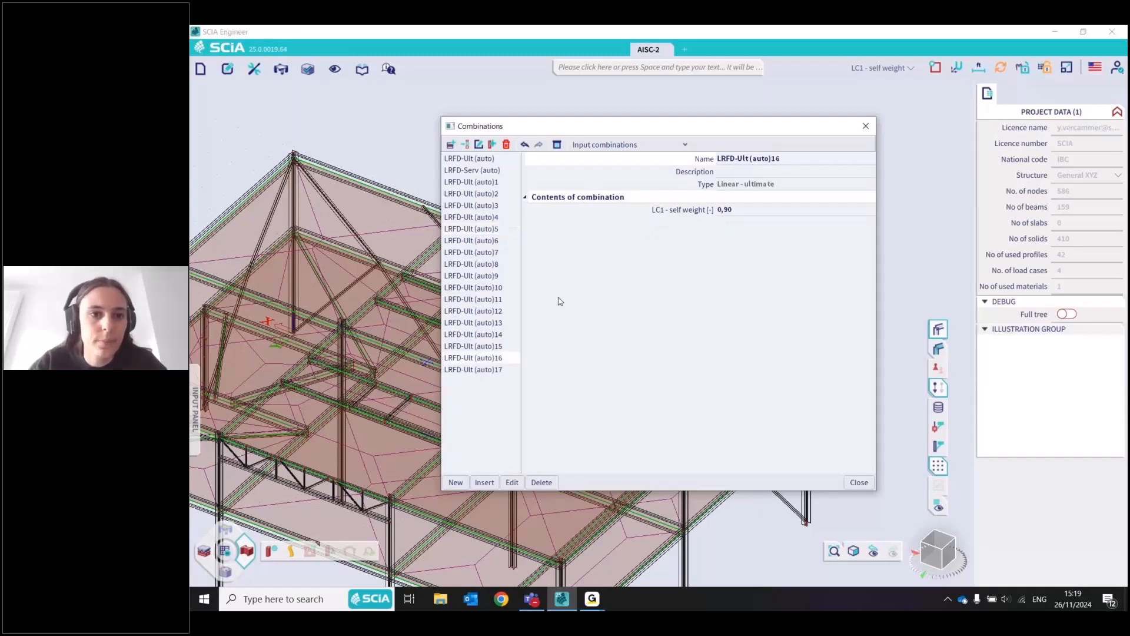
key(Down)
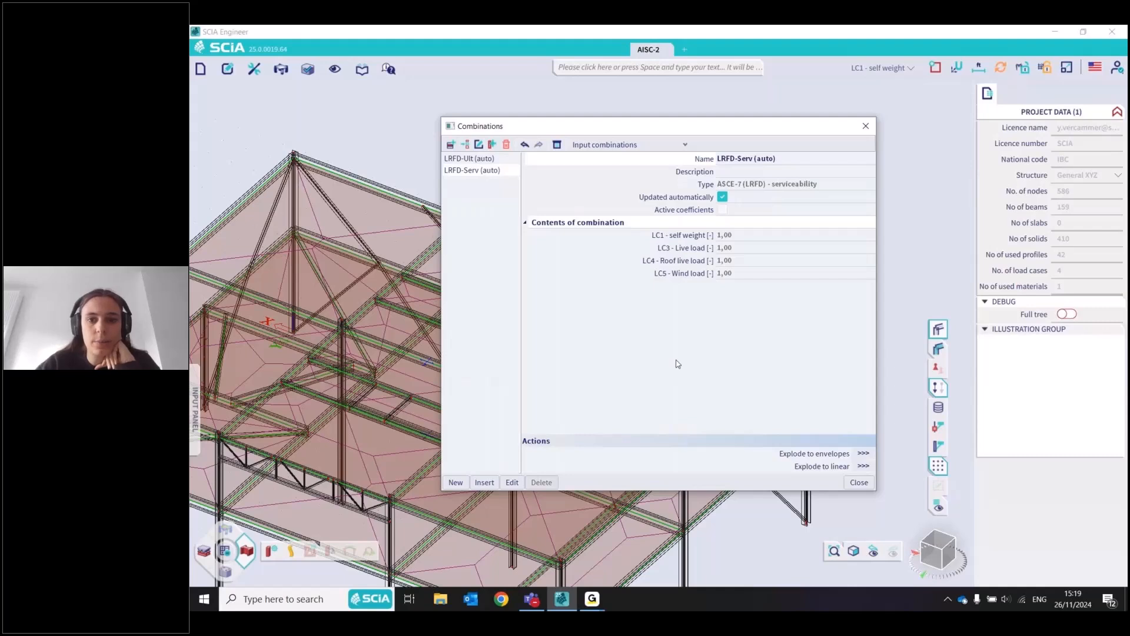
click(469, 158)
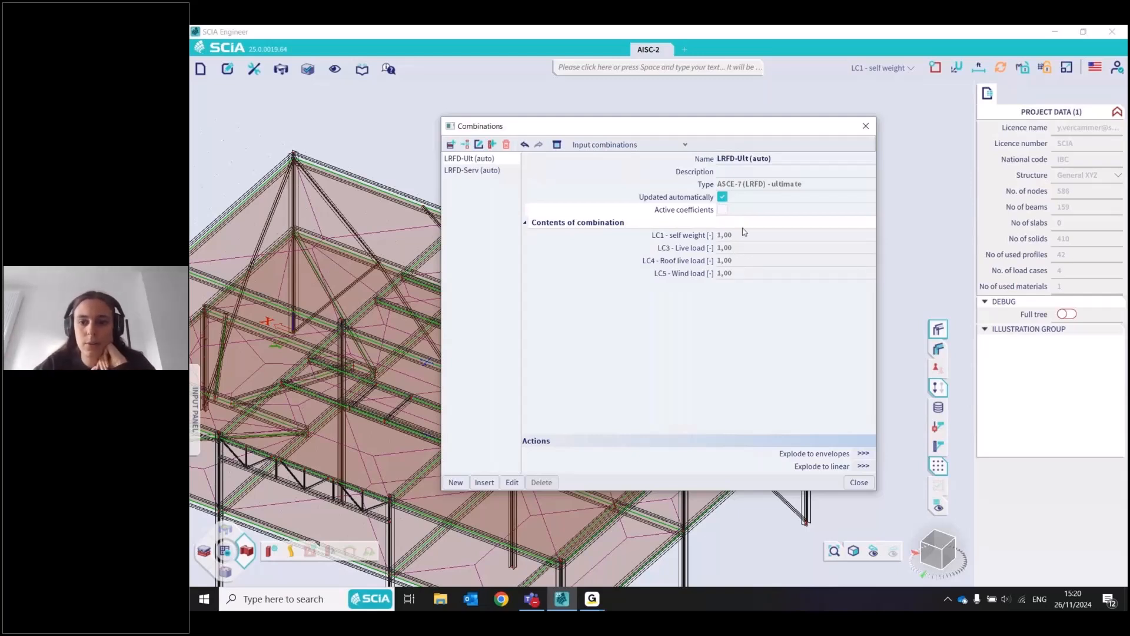
click(865, 127)
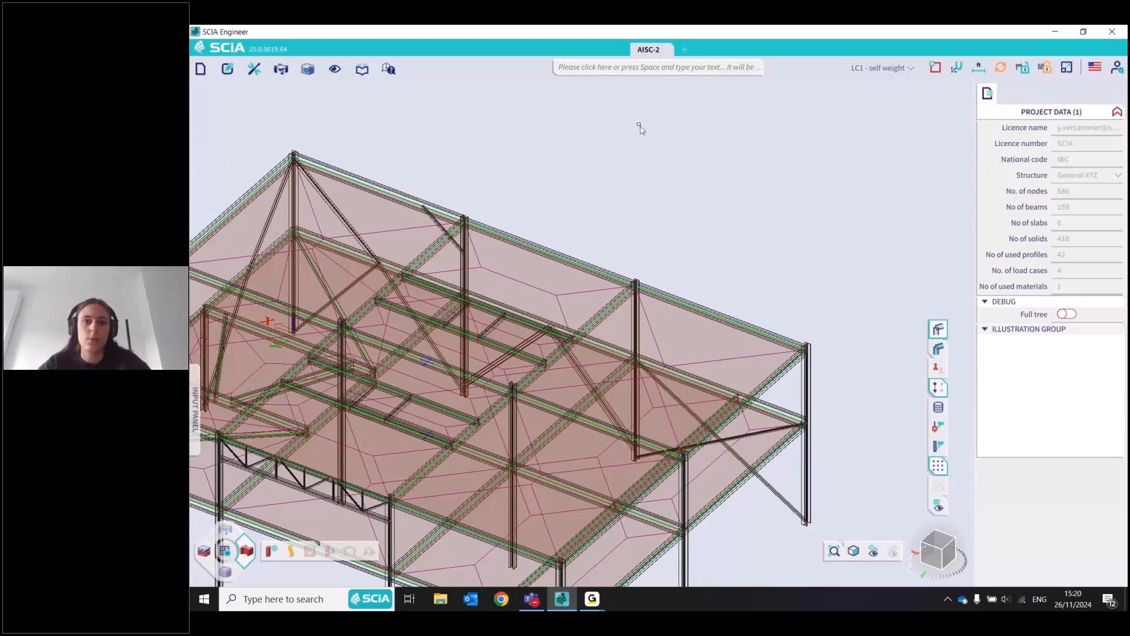
Open the Cross-Sections manager through the command search and start a new cross-section
click(731, 72)
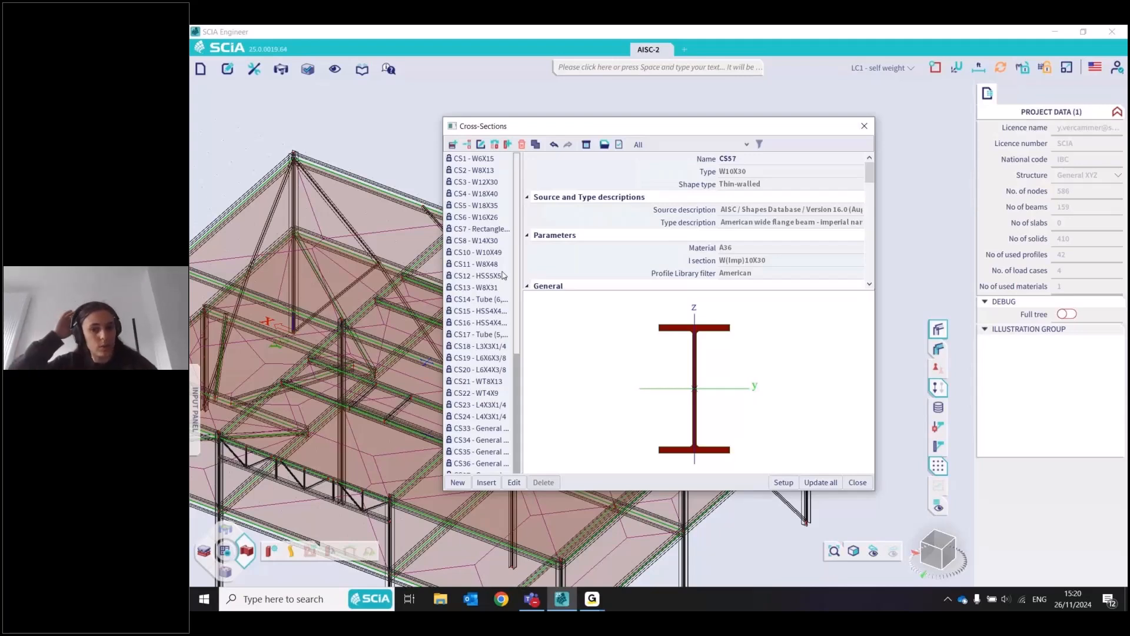
drag(638, 131, 700, 128)
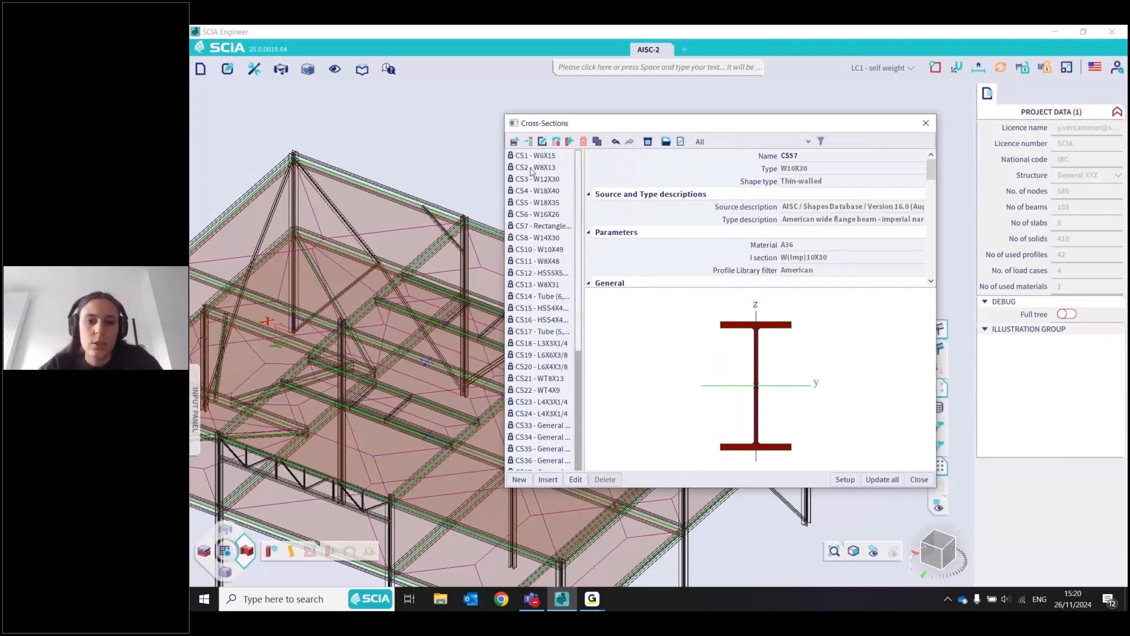
click(519, 479)
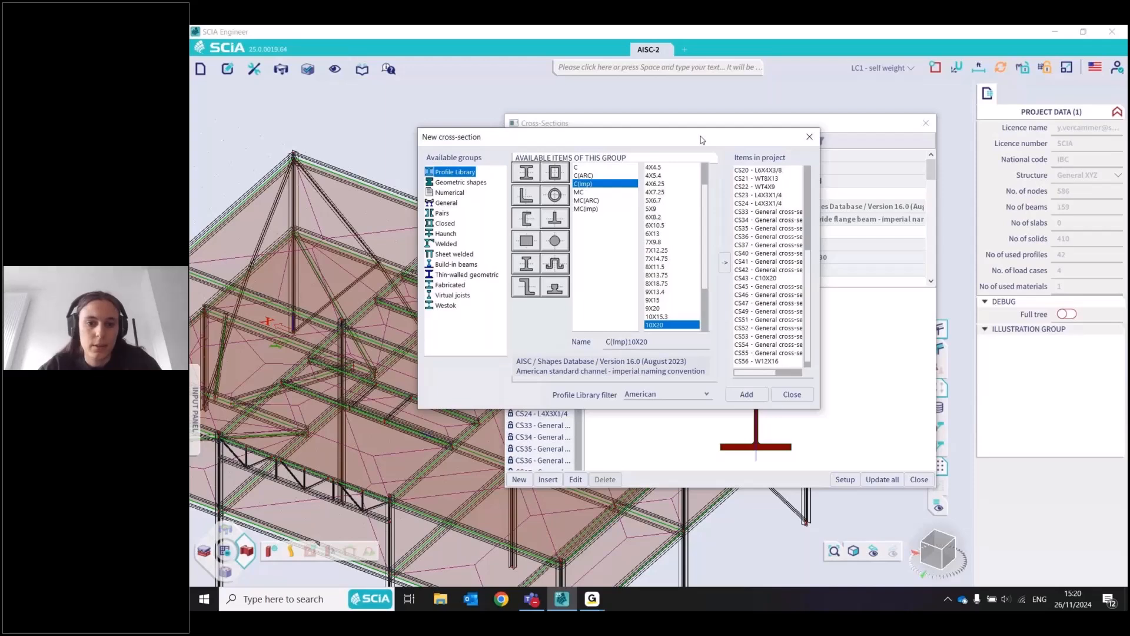
drag(700, 140, 708, 134)
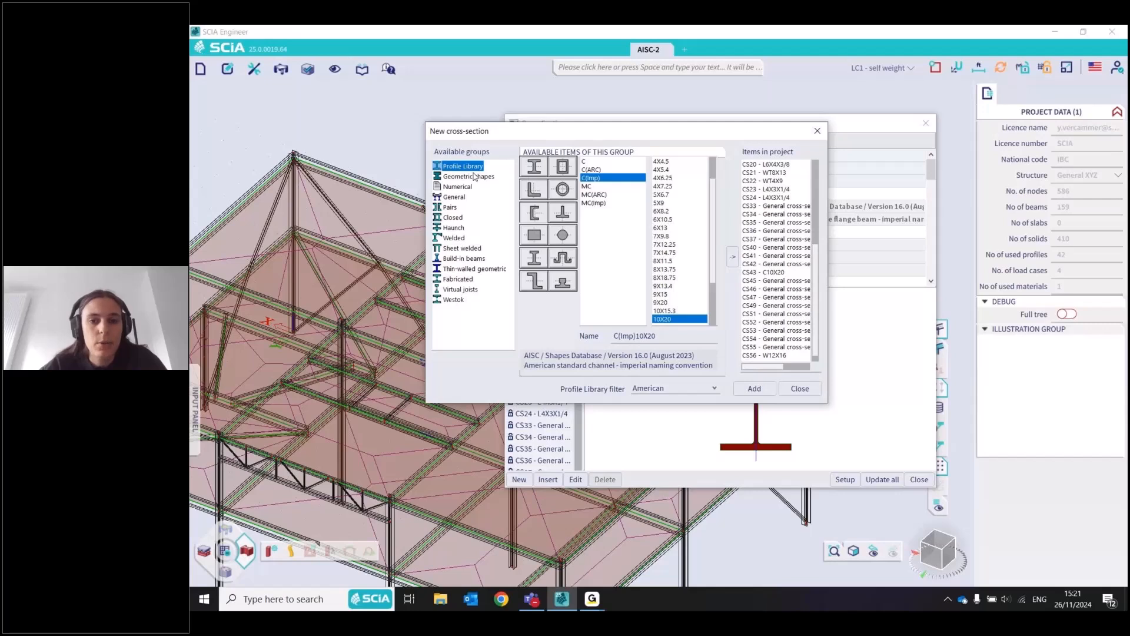
Preview the parameters of a thin-walled geometric I section and cancel without adding it
click(465, 268)
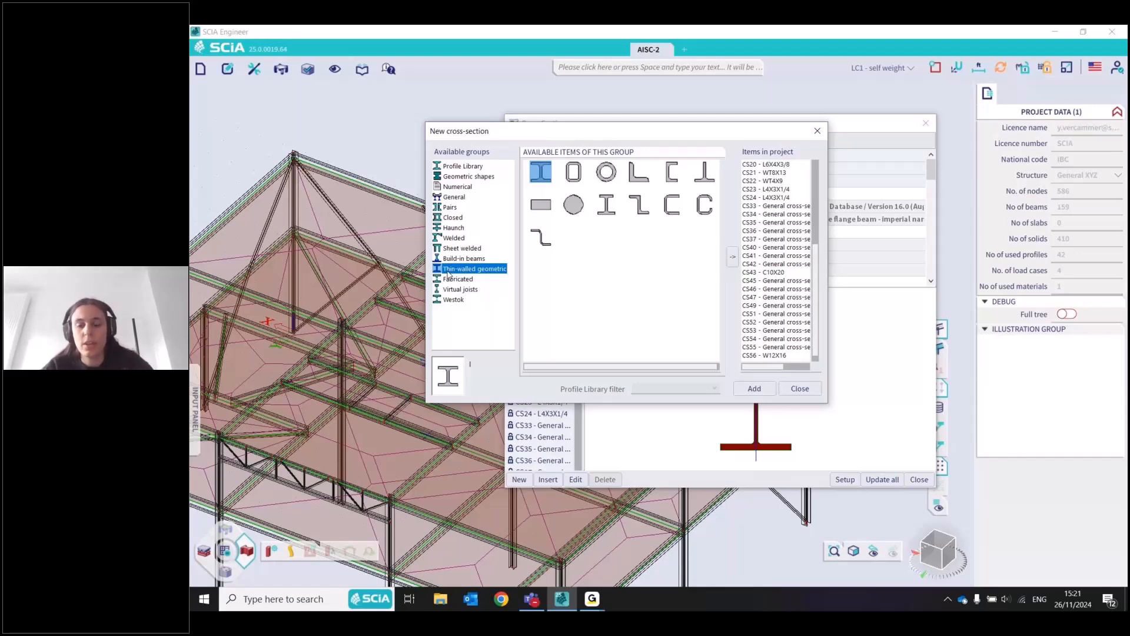
click(732, 256)
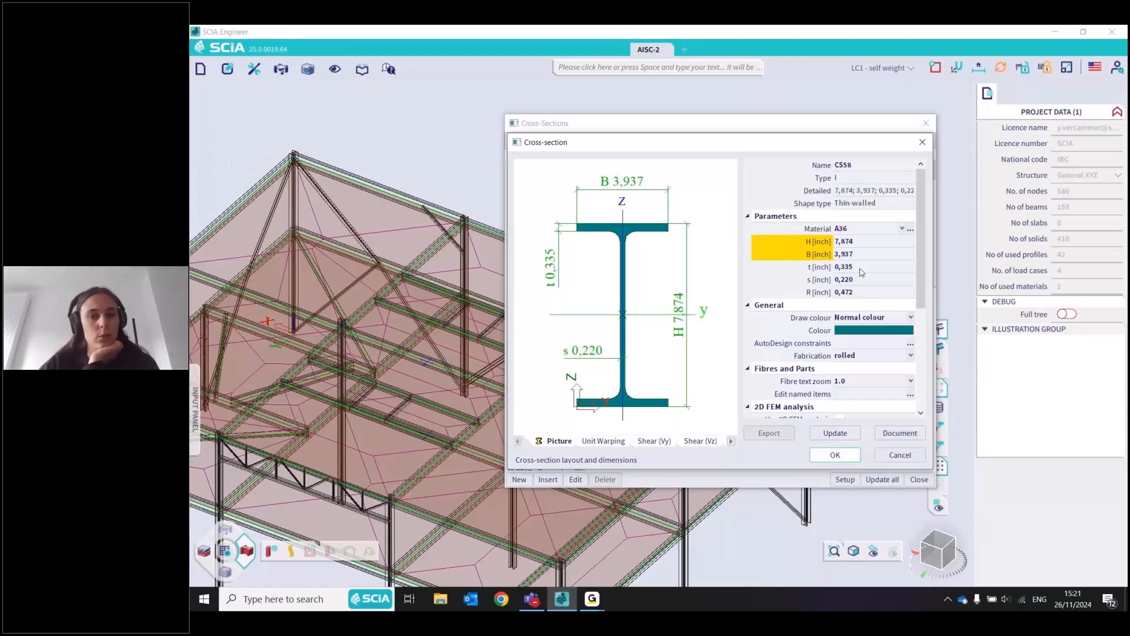
key(Escape)
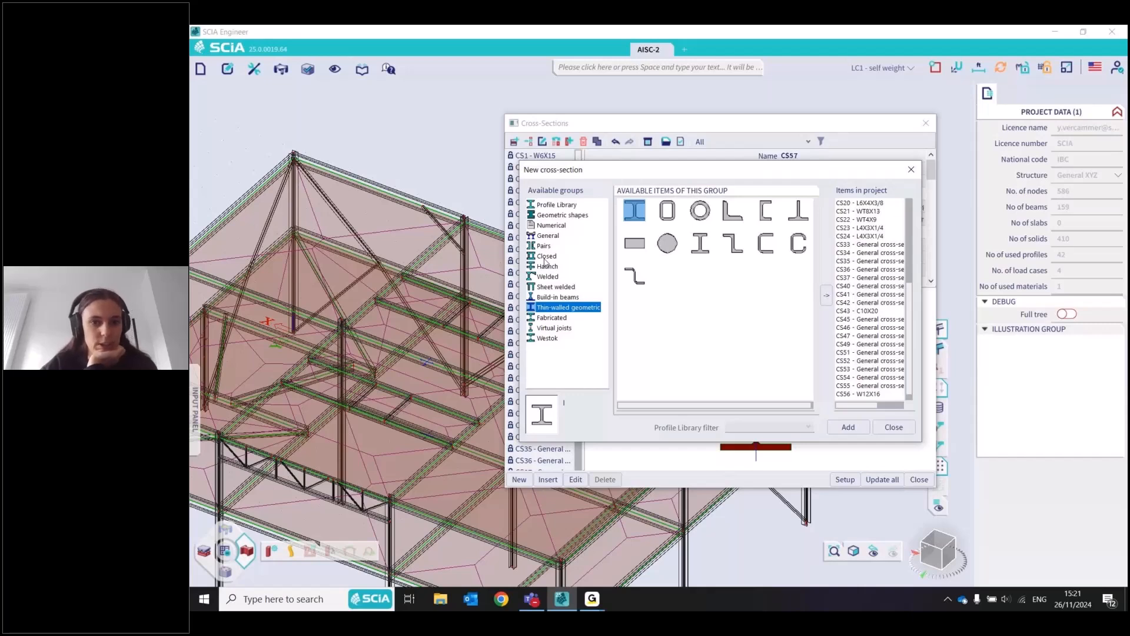
Browse the available cross-section groups, comparing Sheet welded, Geometric shapes, General, Profile Library and Thin-walled geometric
click(544, 286)
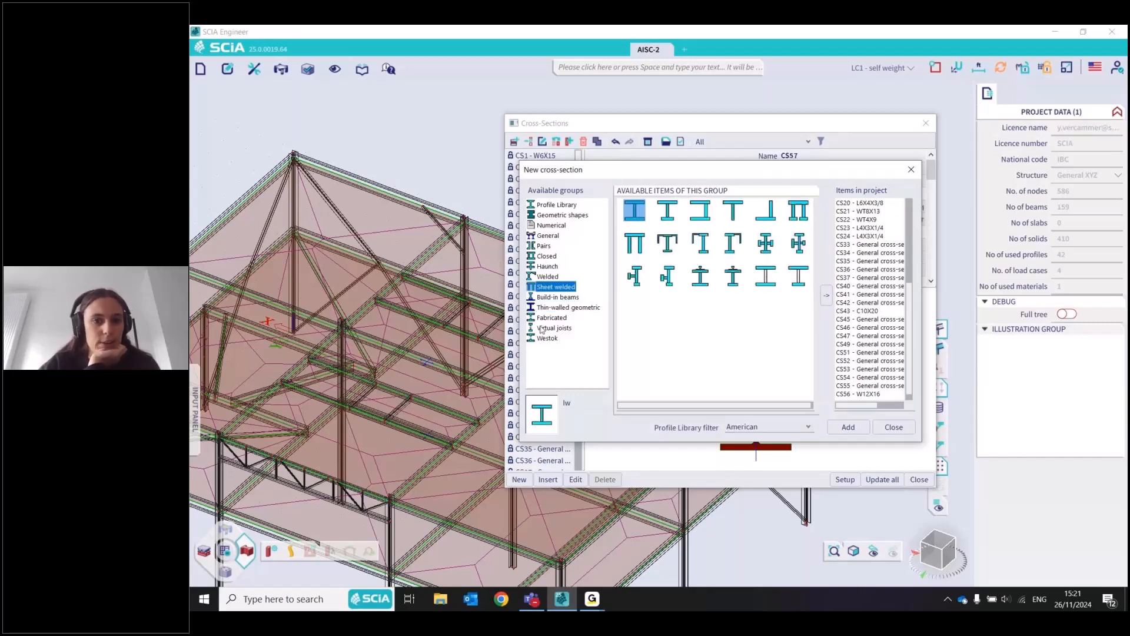
click(538, 216)
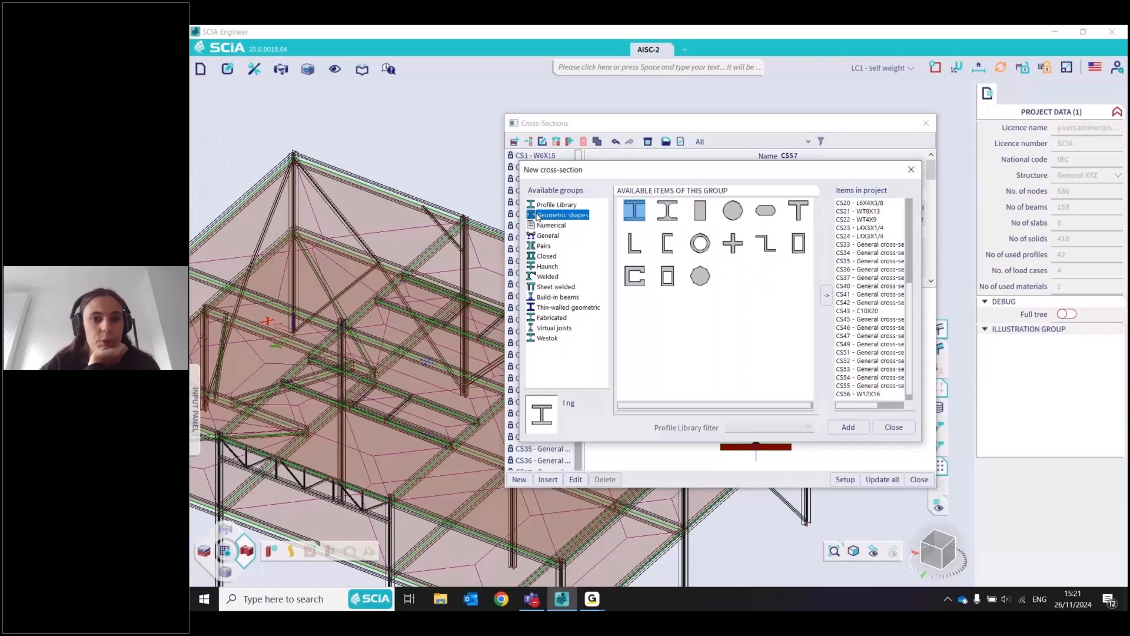
click(547, 236)
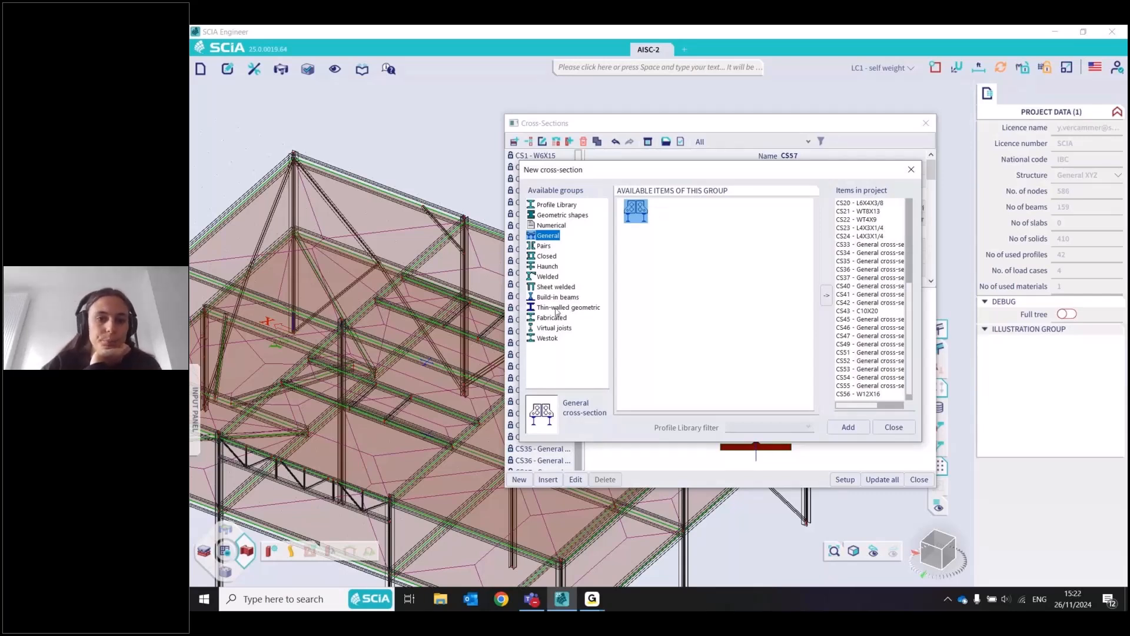
click(556, 205)
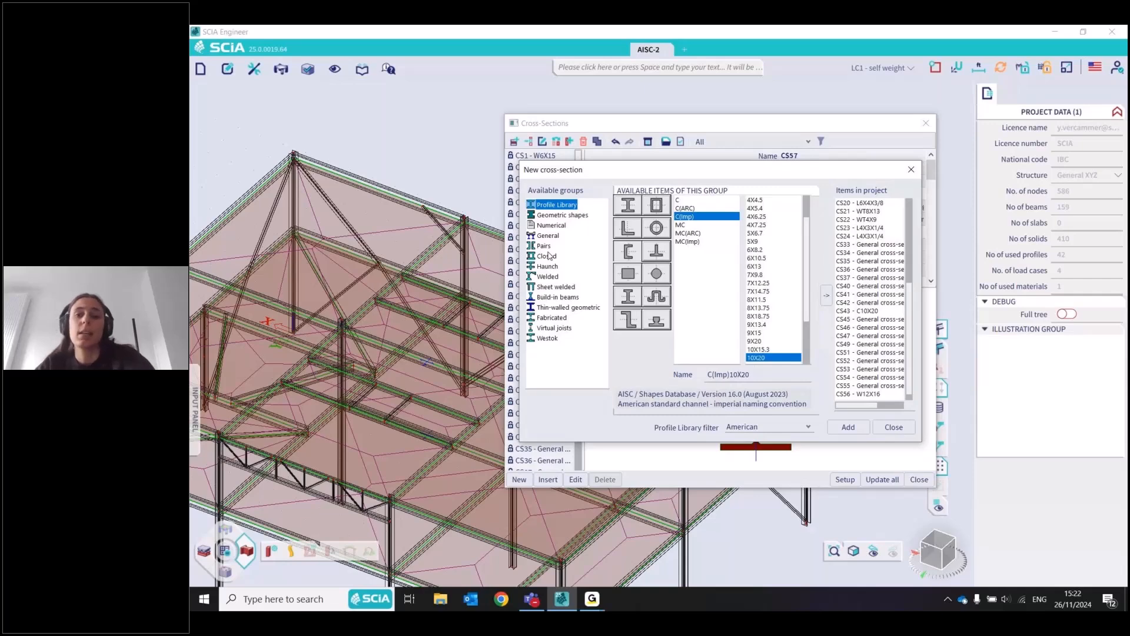
click(568, 308)
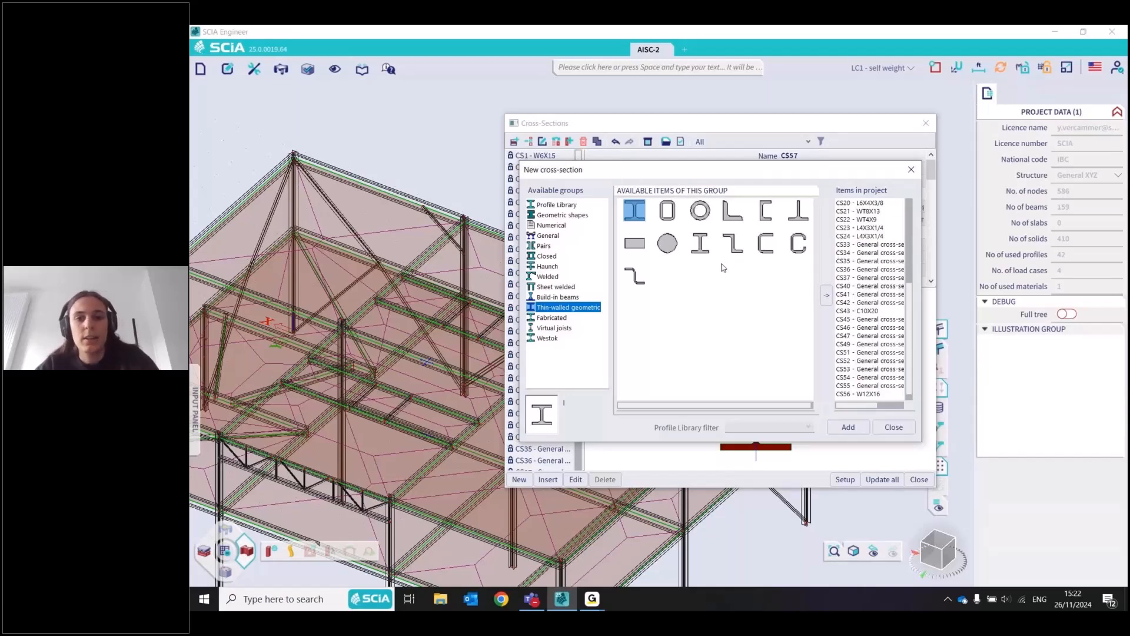
click(548, 235)
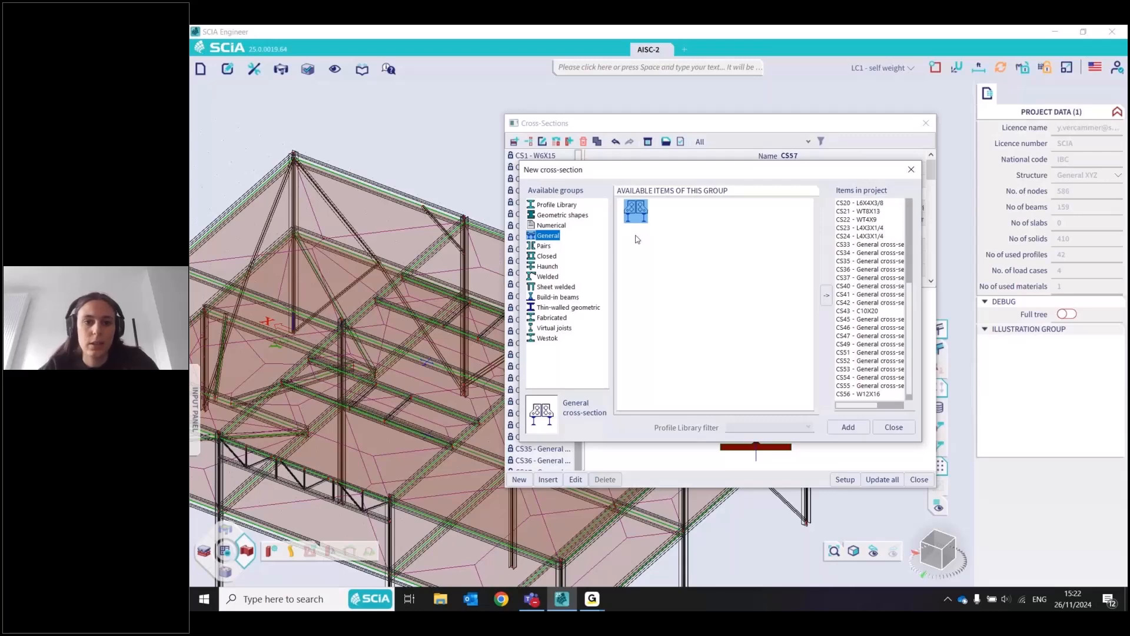
click(568, 307)
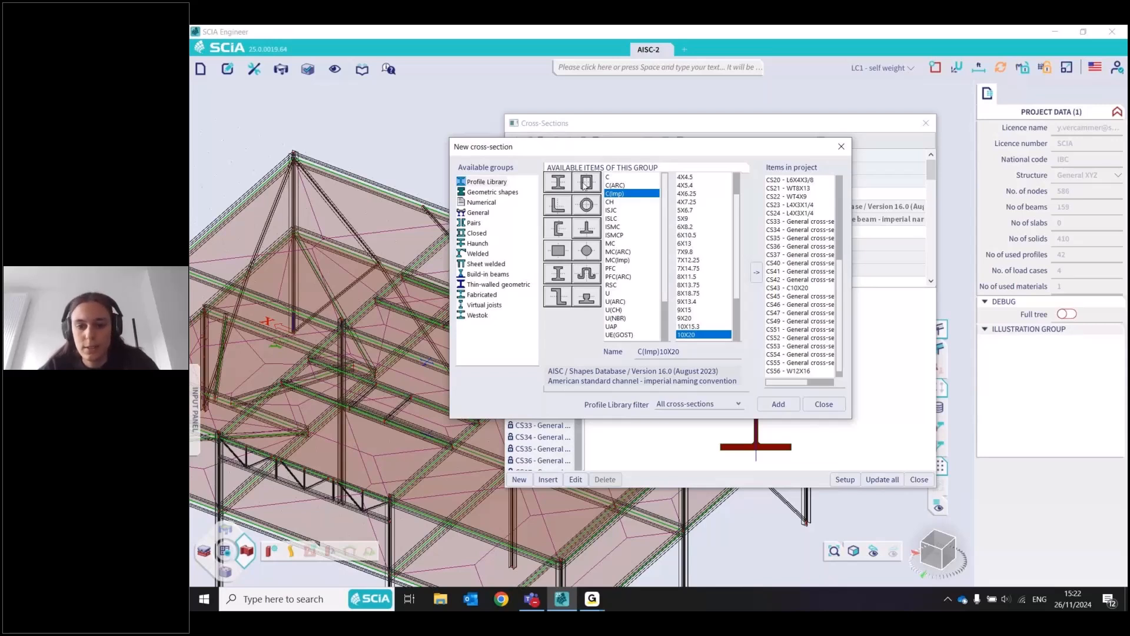
Filter the profile library to American sections, choose the wide flange beam W(Imp)4X13 and highlight its description
click(584, 185)
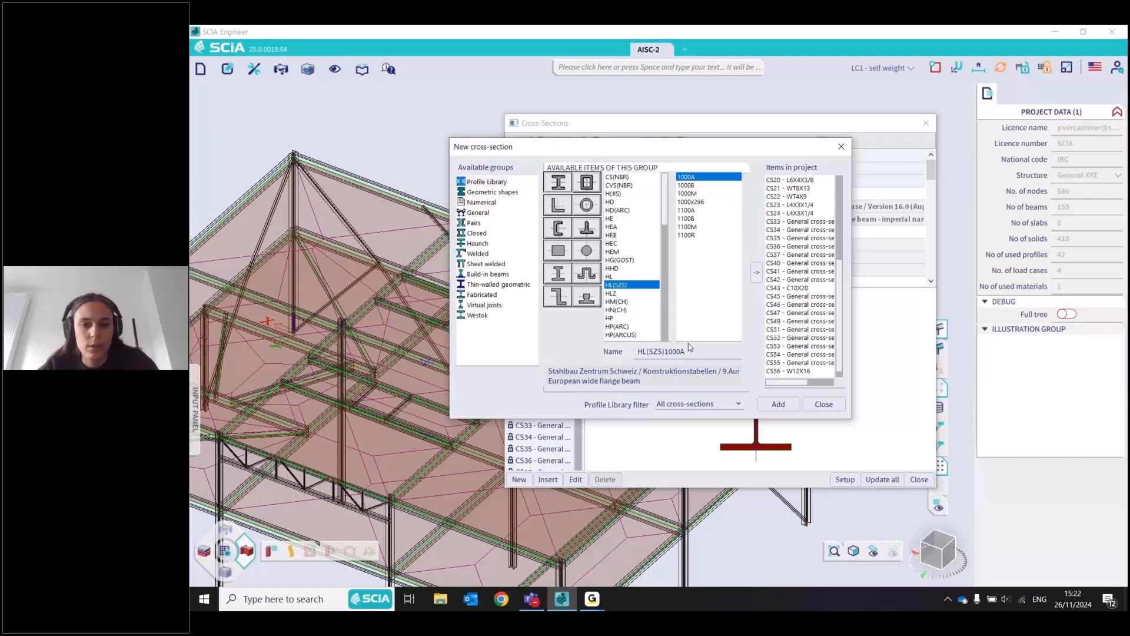
click(699, 404)
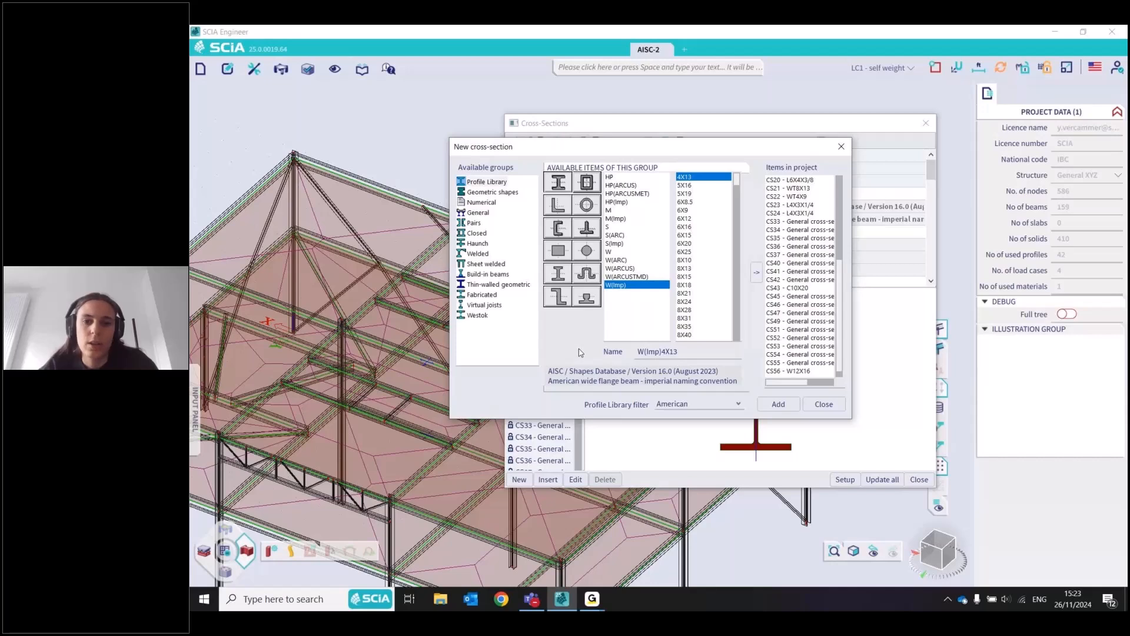
triple_click(596, 377)
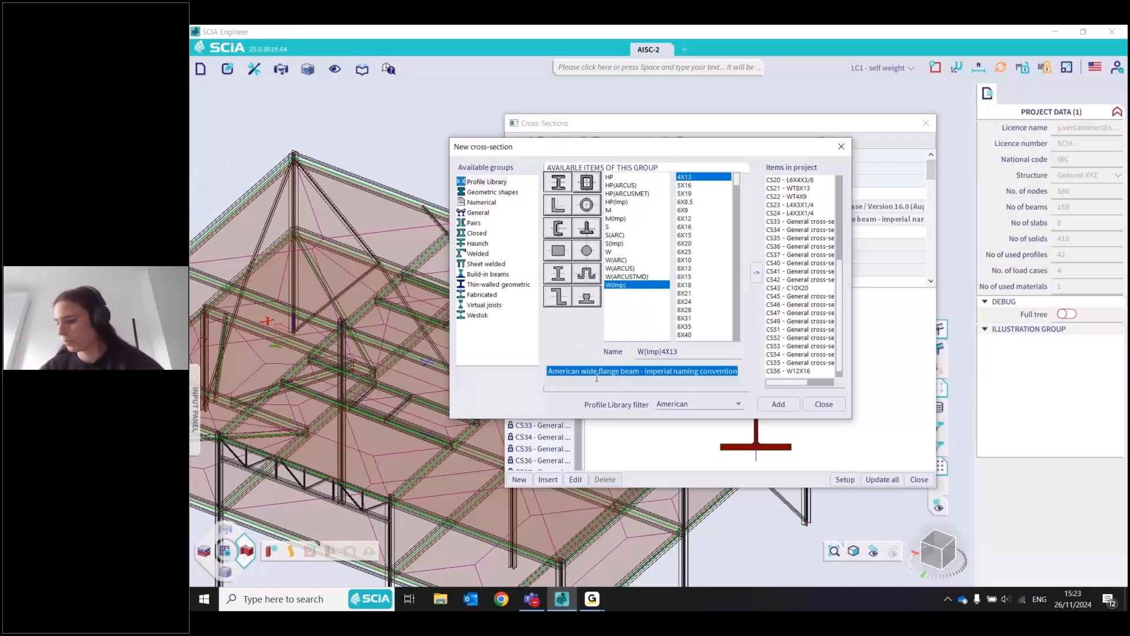
Close the profile library without adding a section, open the W10X30 cross-section for editing and inspect its initial shape
click(596, 378)
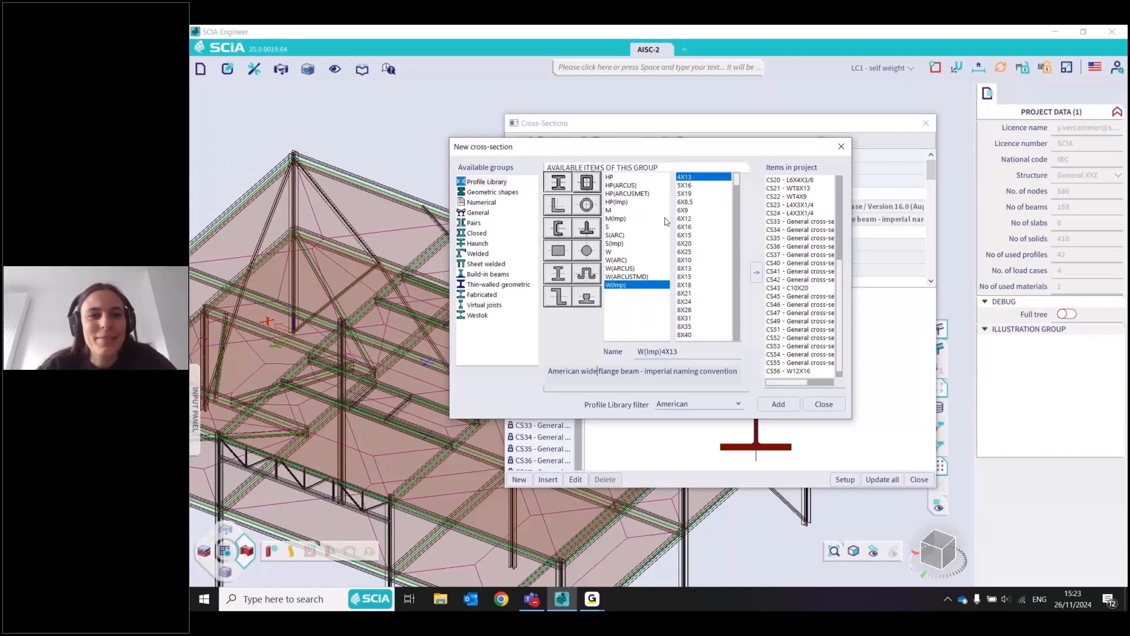
click(824, 404)
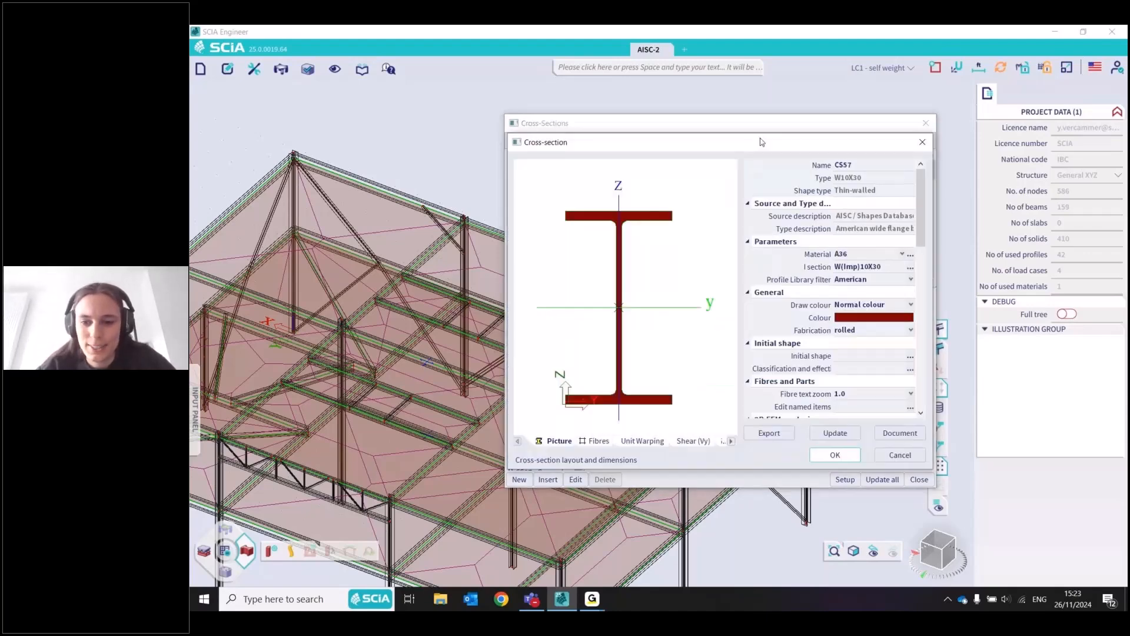
drag(760, 138, 646, 93)
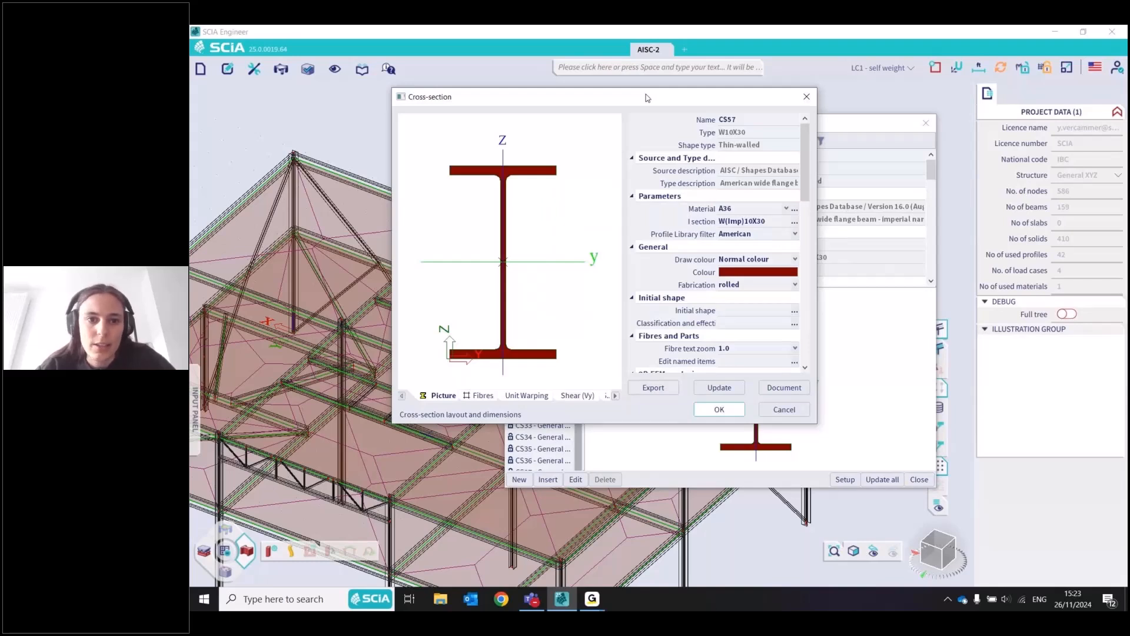
drag(817, 266, 909, 268)
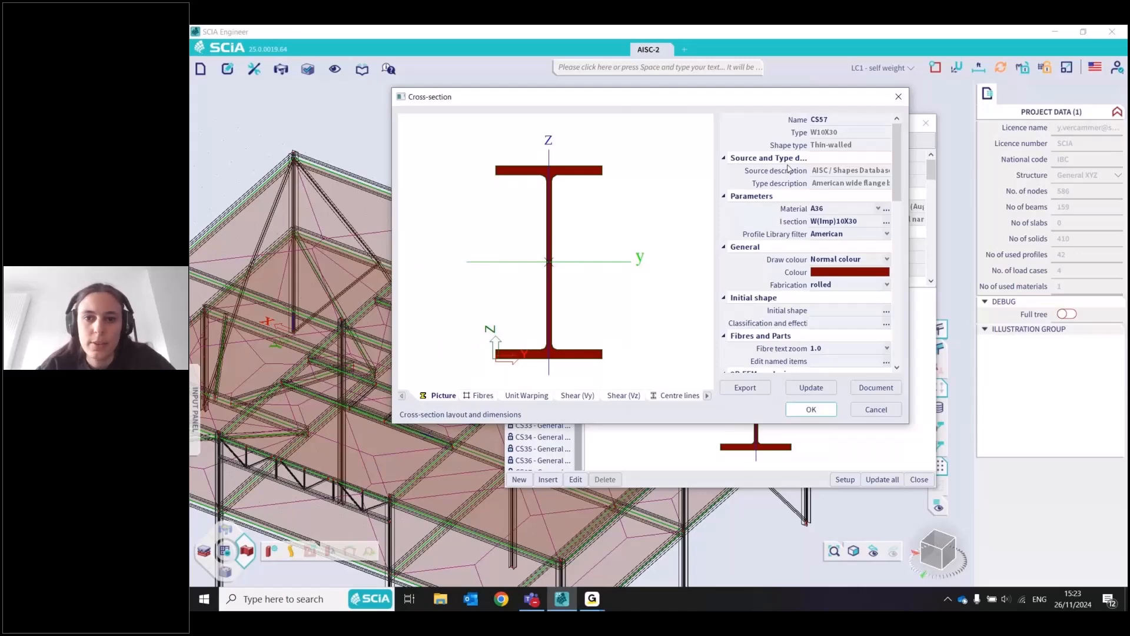
click(886, 311)
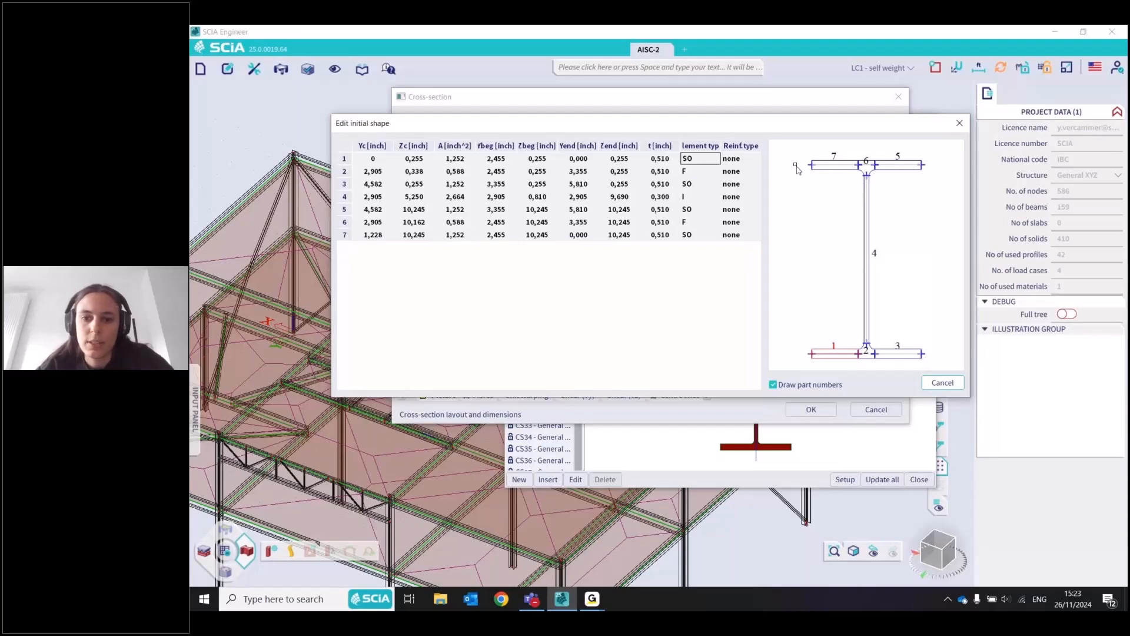
key(Escape)
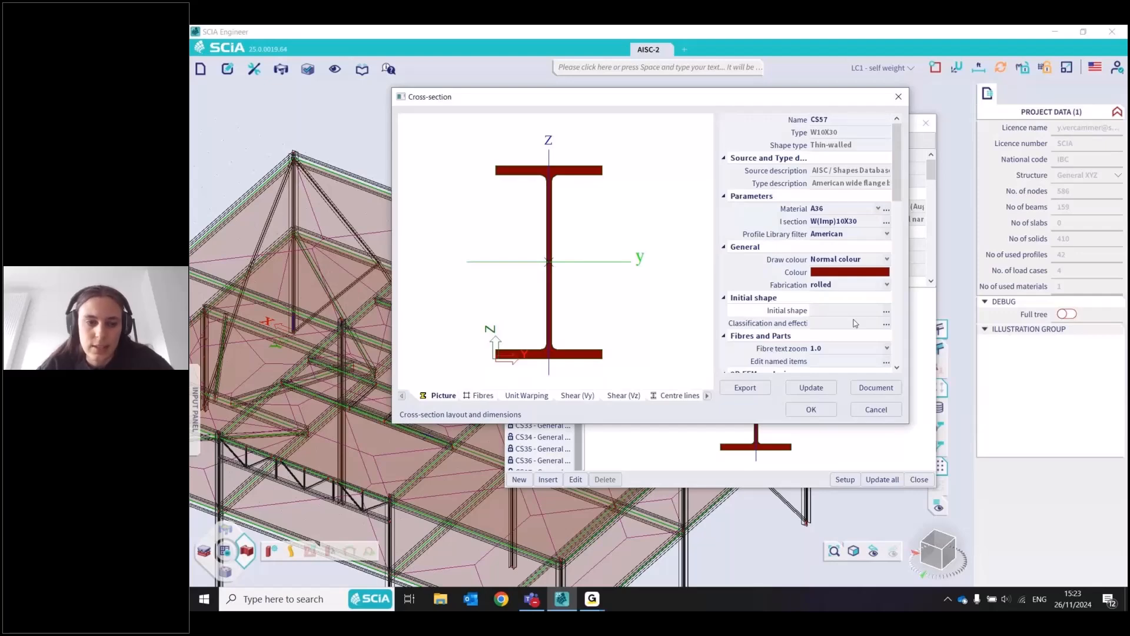
Review the W10X30 section's AISC 360-22 classification and effective section calculation for compression Fn
click(886, 323)
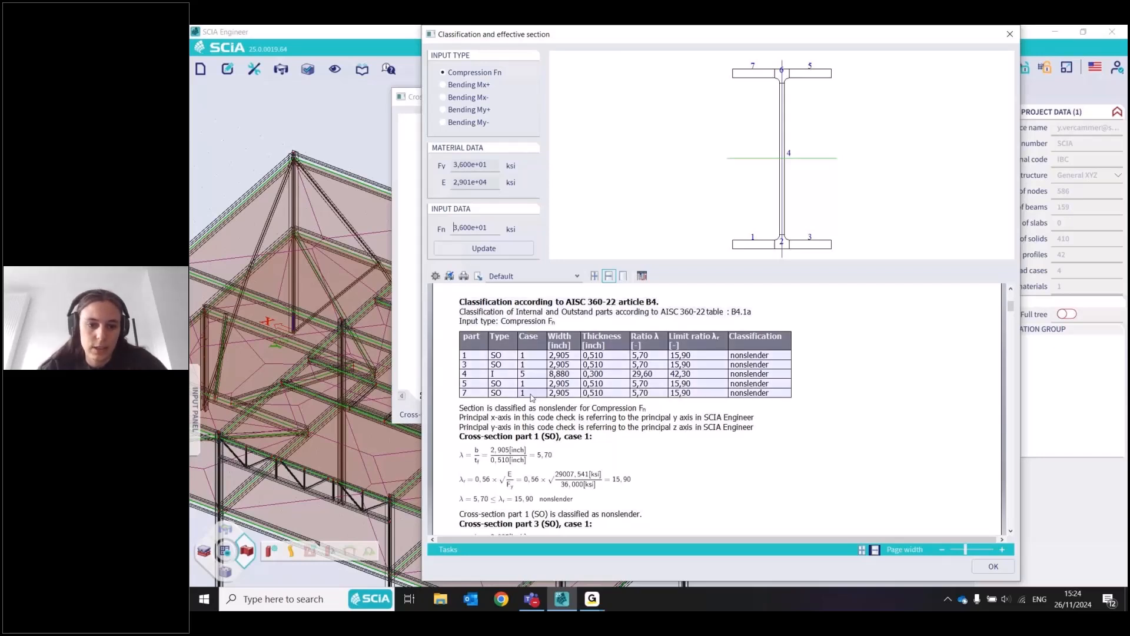
scroll(898, 363, down, 3)
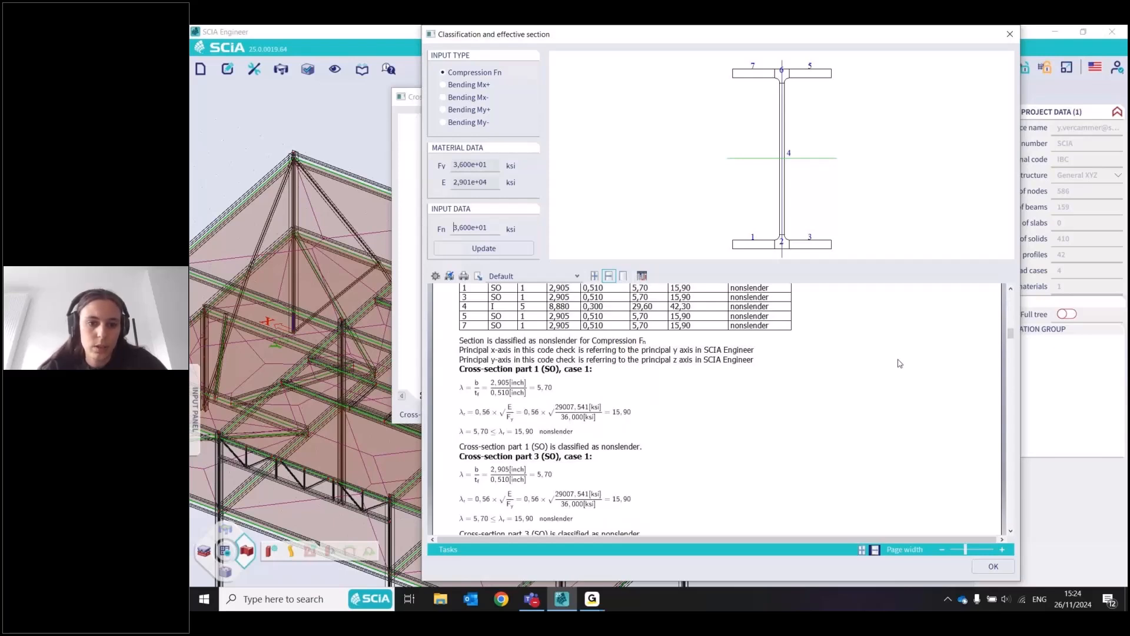
scroll(709, 415, down, 1)
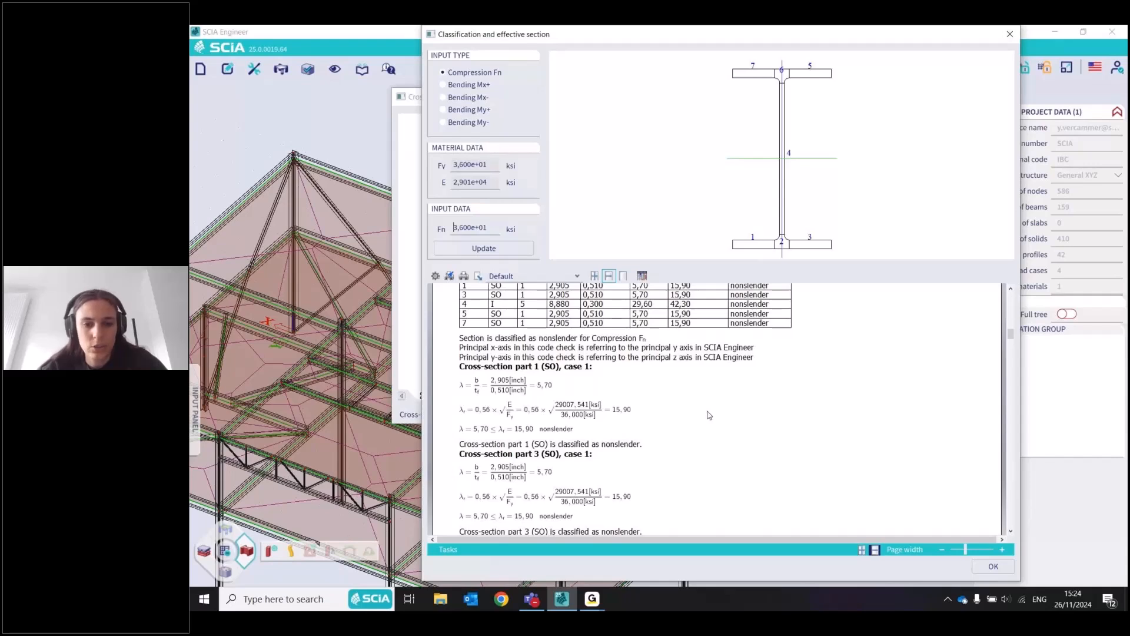
scroll(709, 415, down, 10)
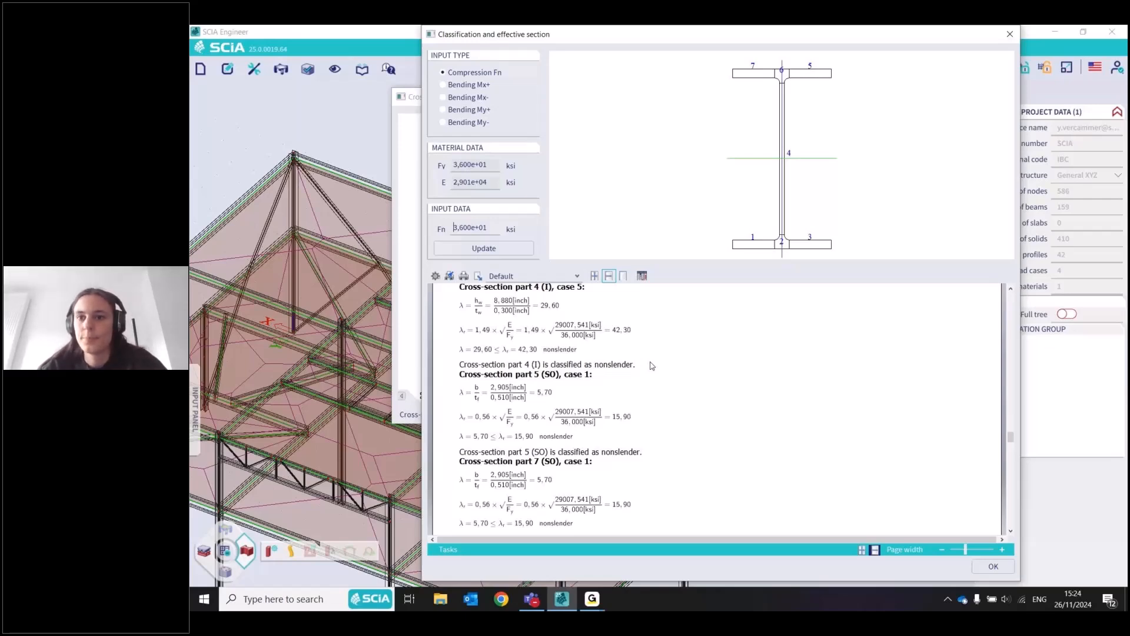
click(993, 567)
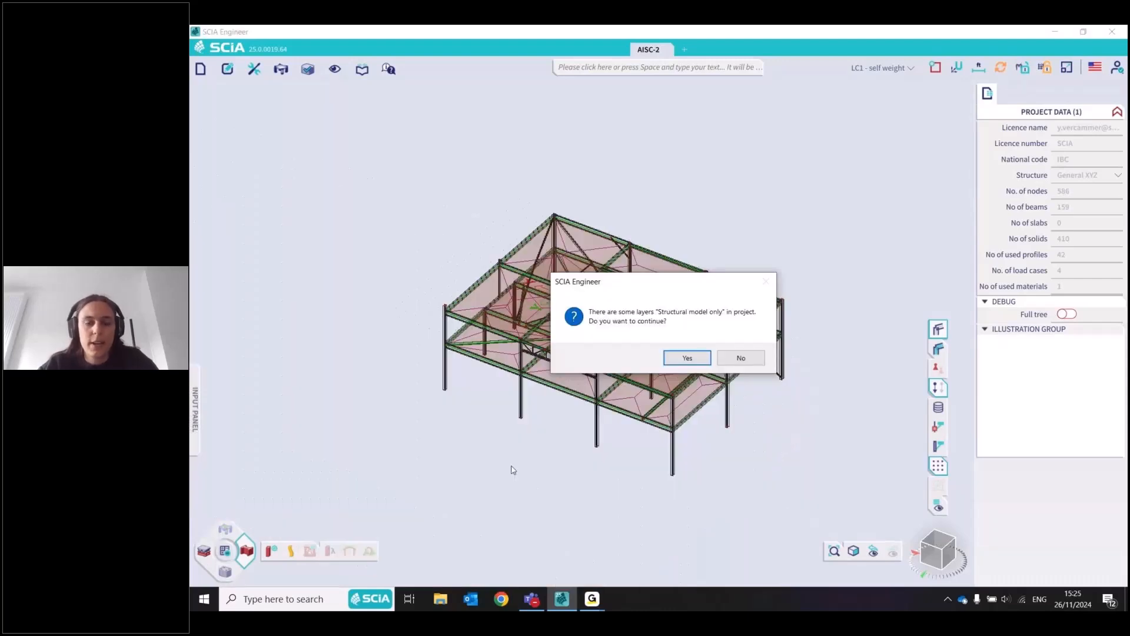
Confirm running the calculation and display the frame's total 3D displacement for the LRFD-Ult (auto) combination
key(Return)
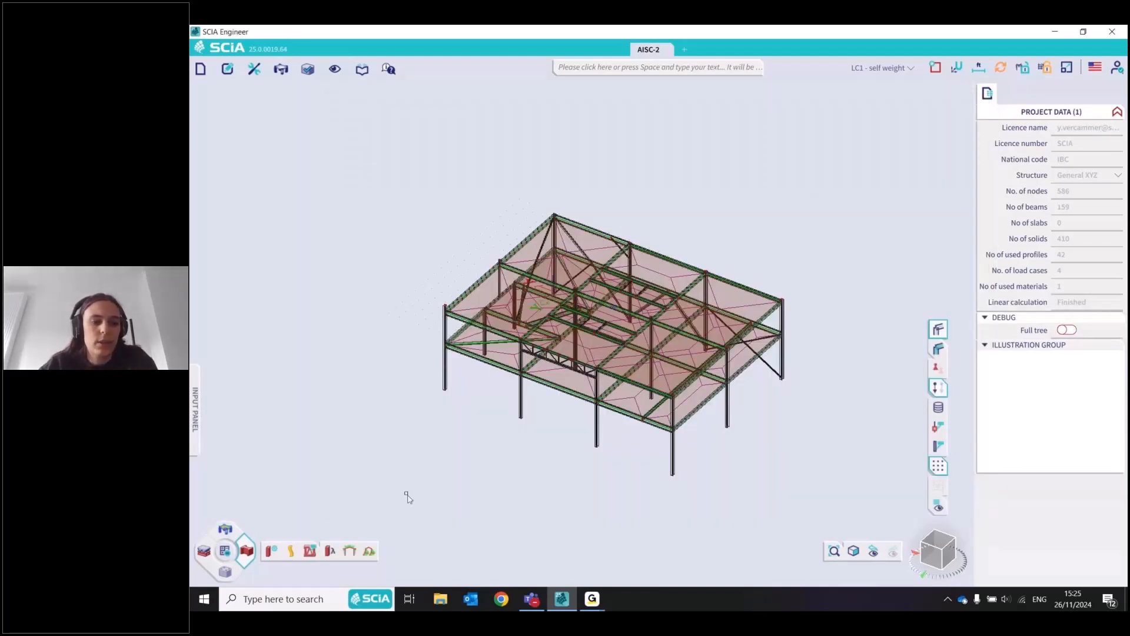
click(225, 529)
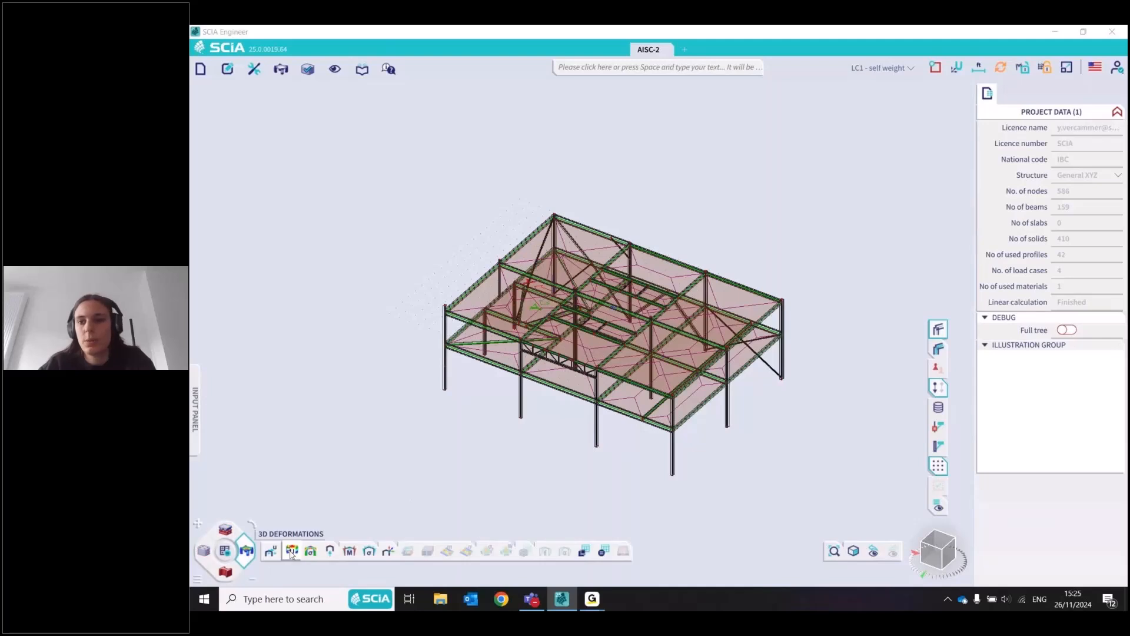
click(291, 551)
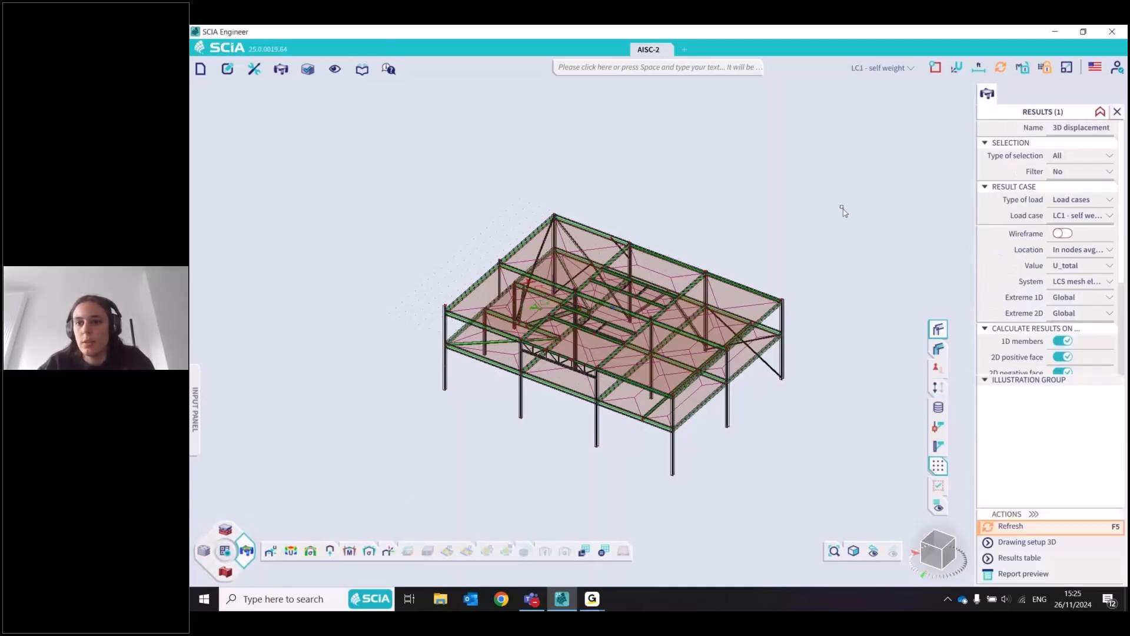
click(1083, 200)
click(1081, 224)
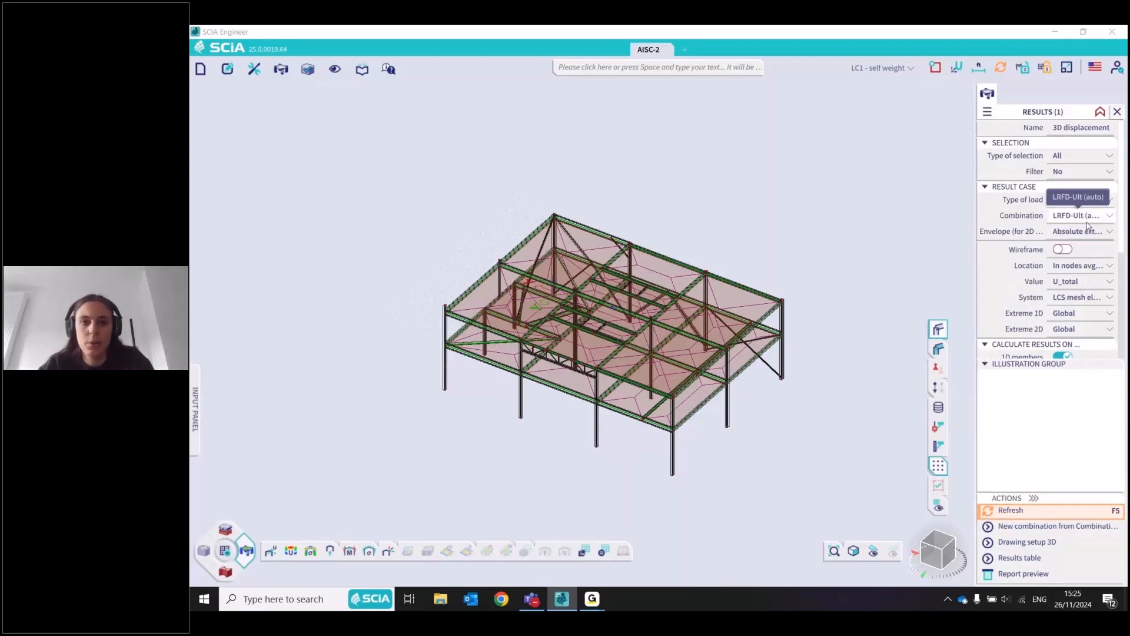
key(F5)
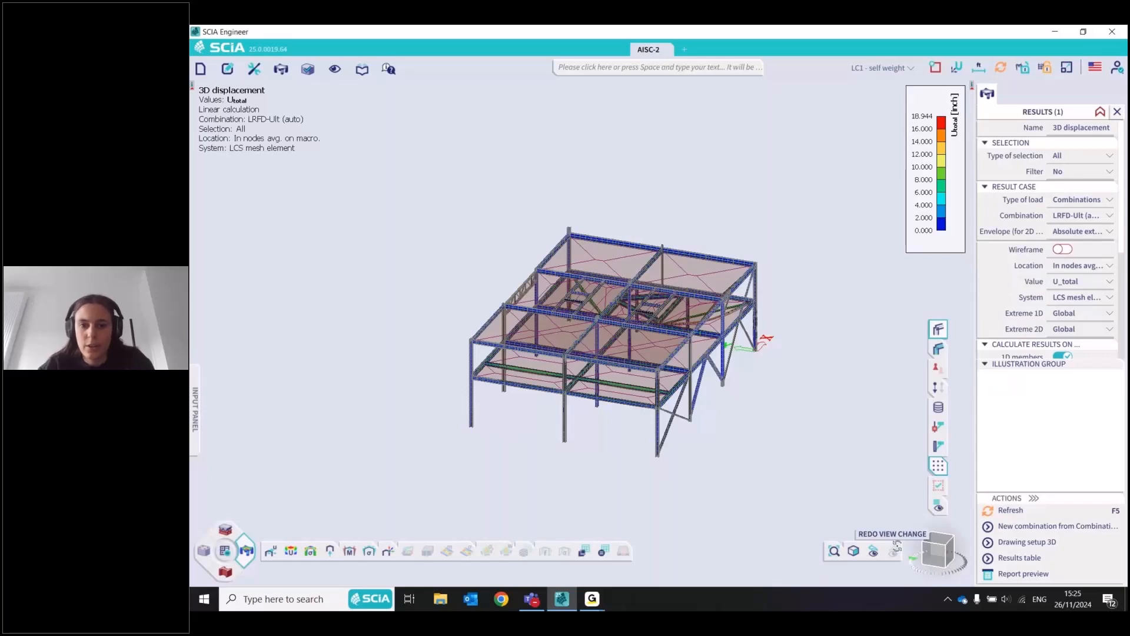
drag(897, 546, 934, 571)
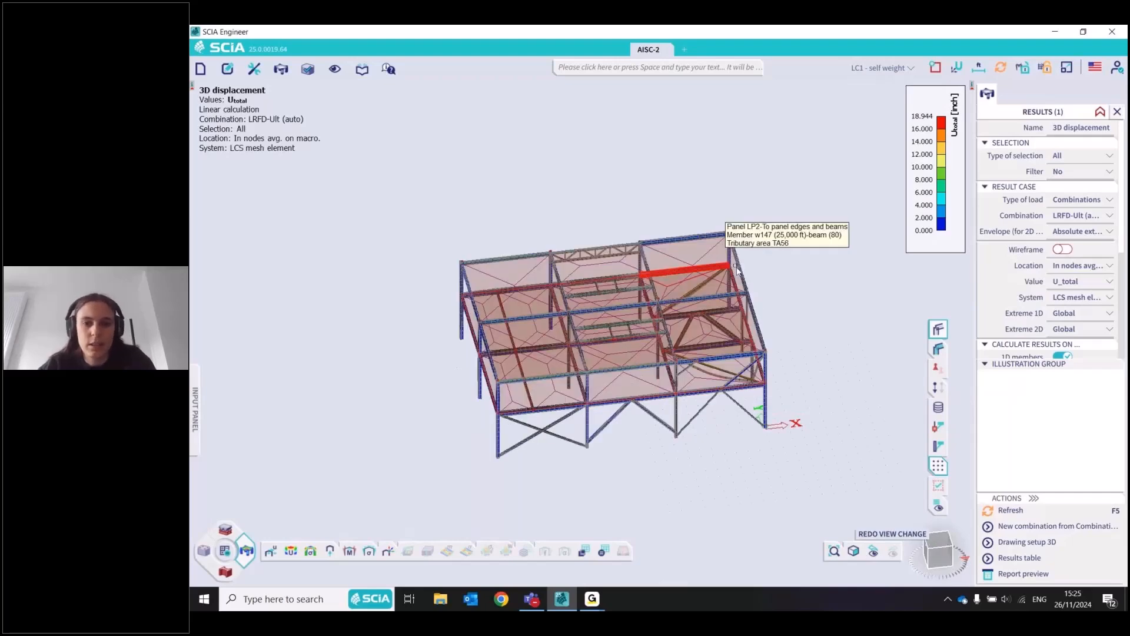
scroll(708, 384, up, 3)
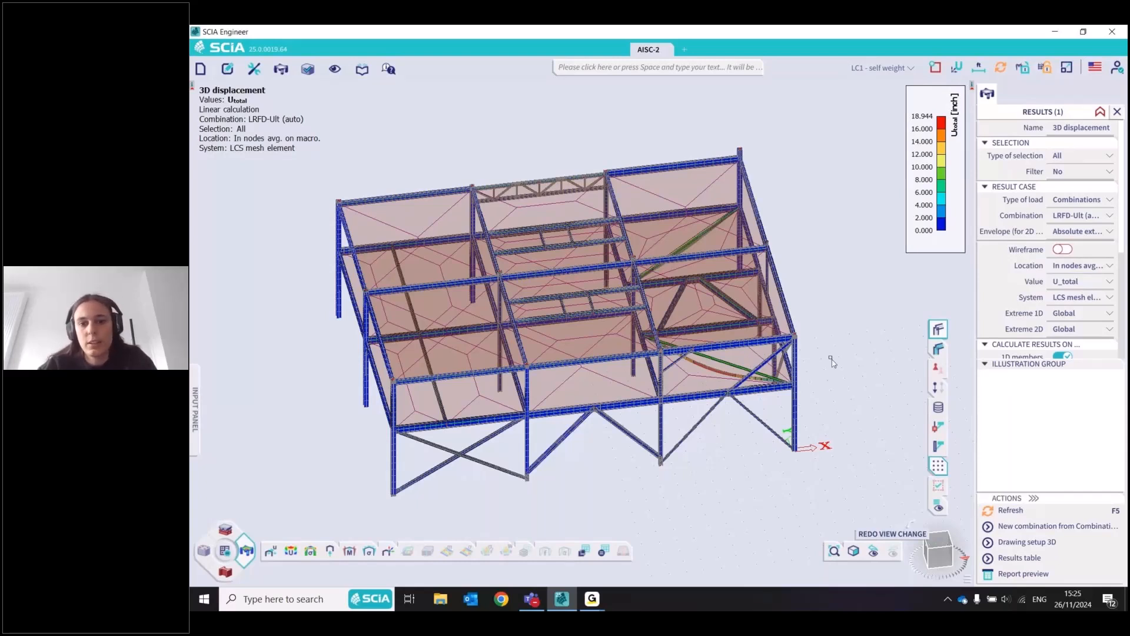
scroll(832, 361, down, 3)
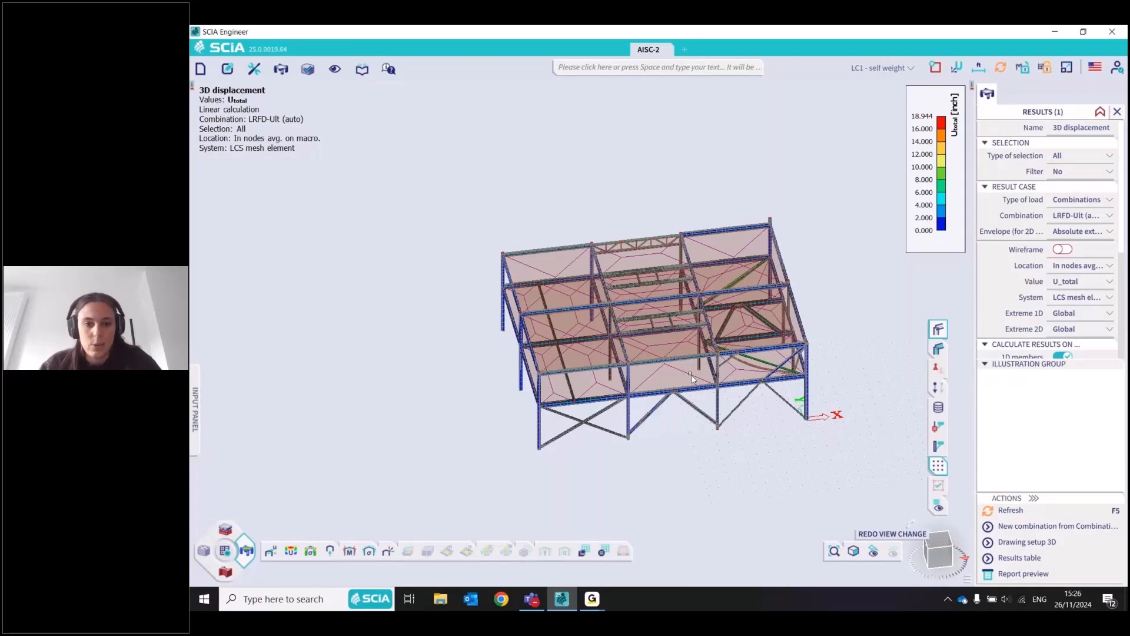
ctrl+right_drag(692, 379, 874, 537)
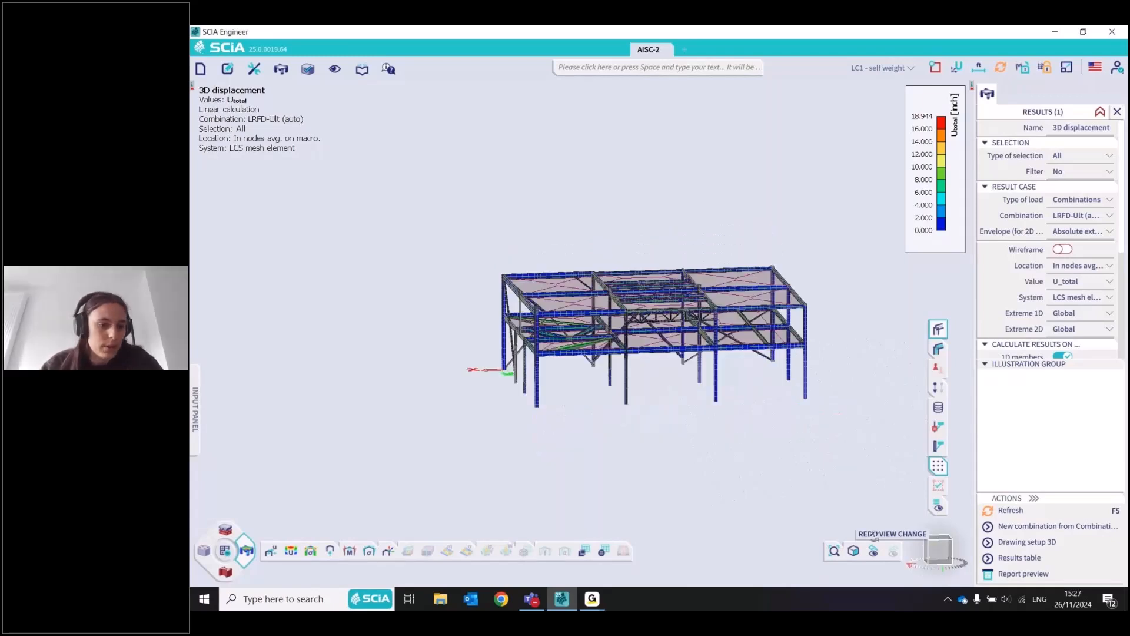
ctrl+right_drag(875, 536, 226, 568)
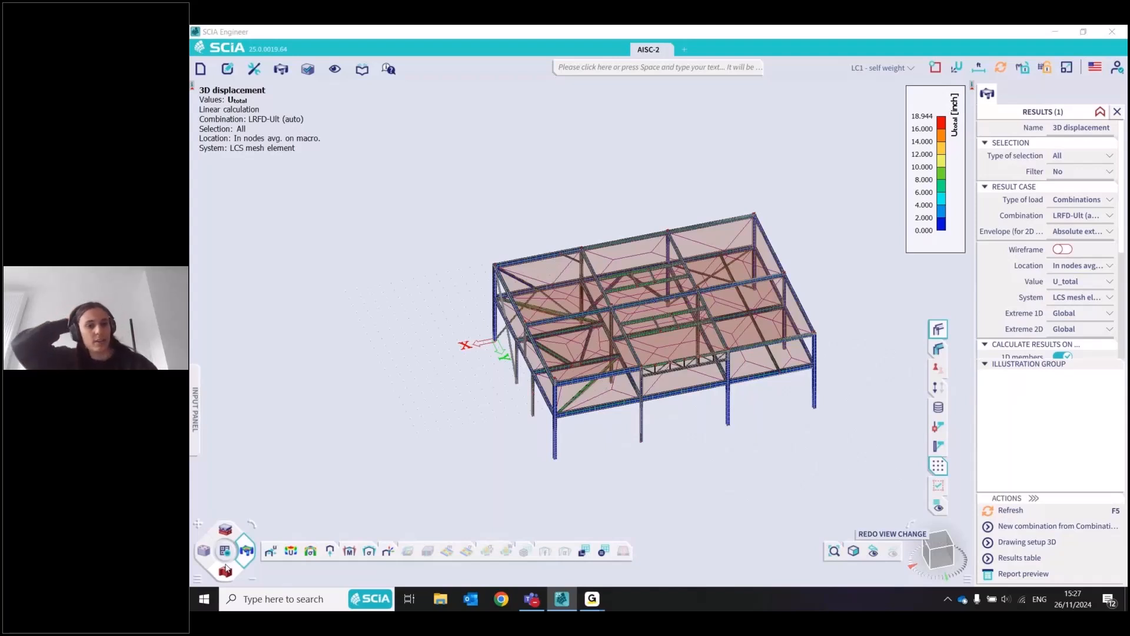
Switch to the steel design tools, select corner column w146 and open its system lengths and buckling settings
click(225, 569)
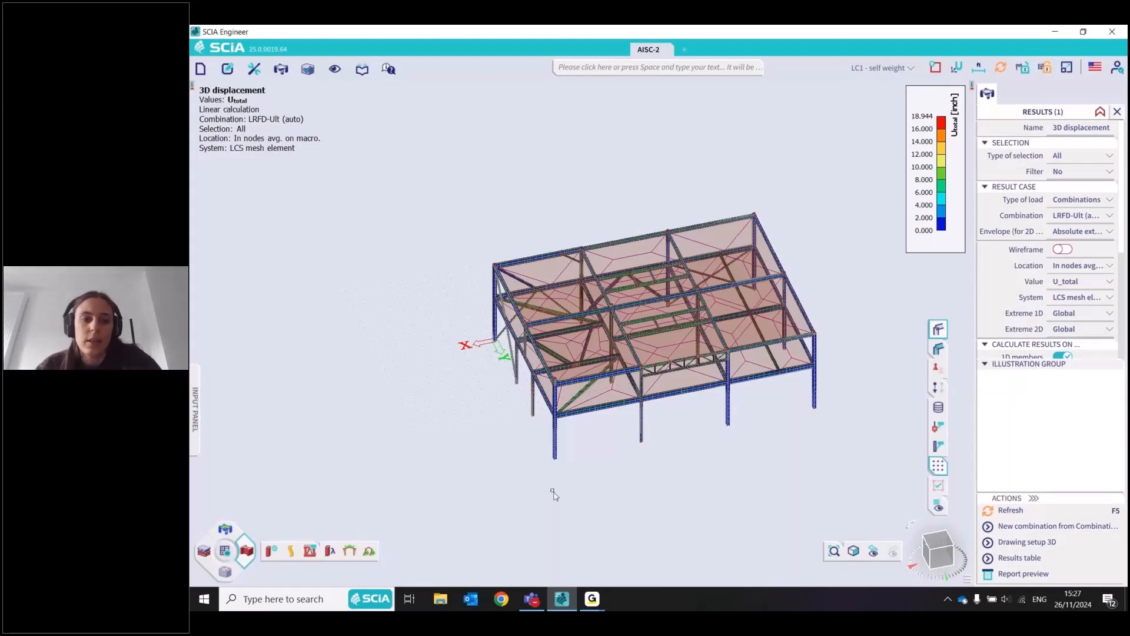
scroll(686, 428, up, 5)
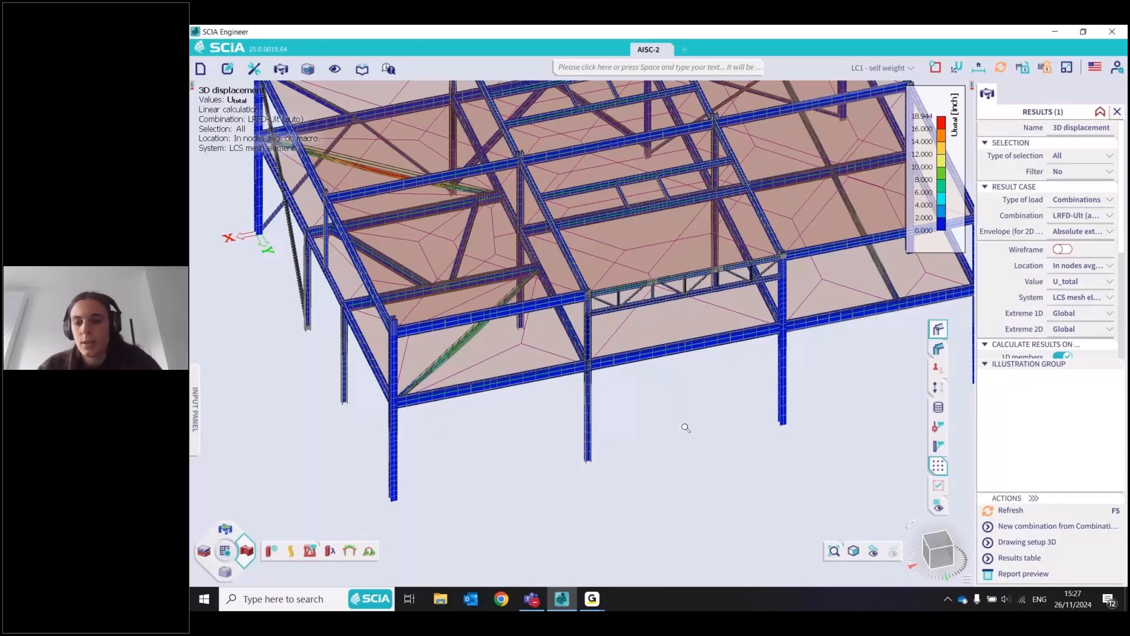
scroll(686, 428, down, 5)
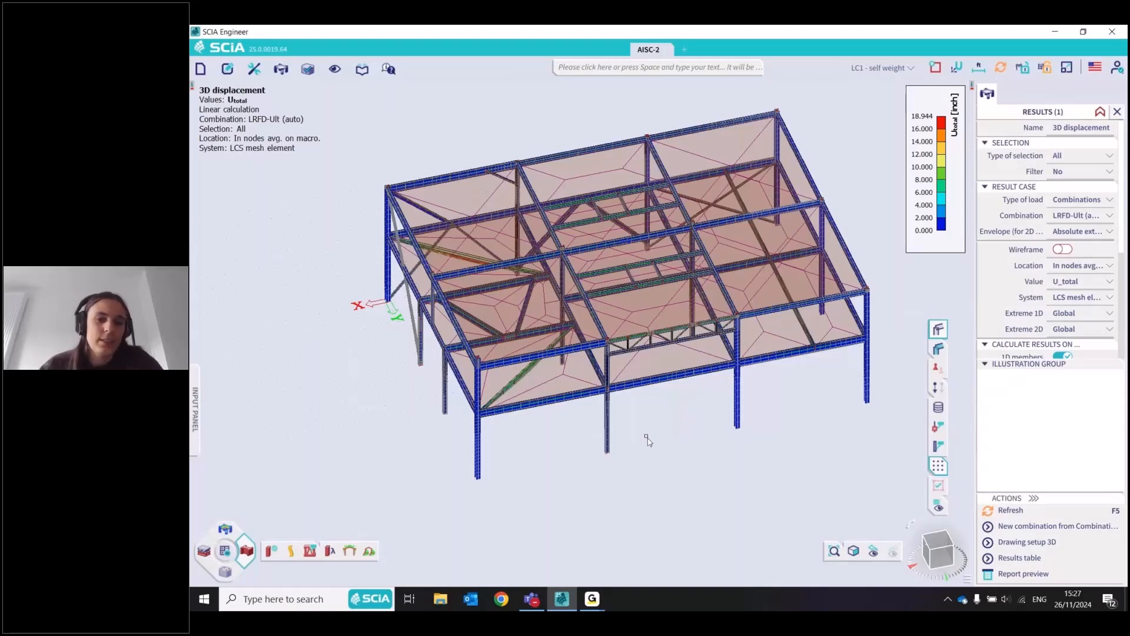
middle_drag(646, 437, 727, 497)
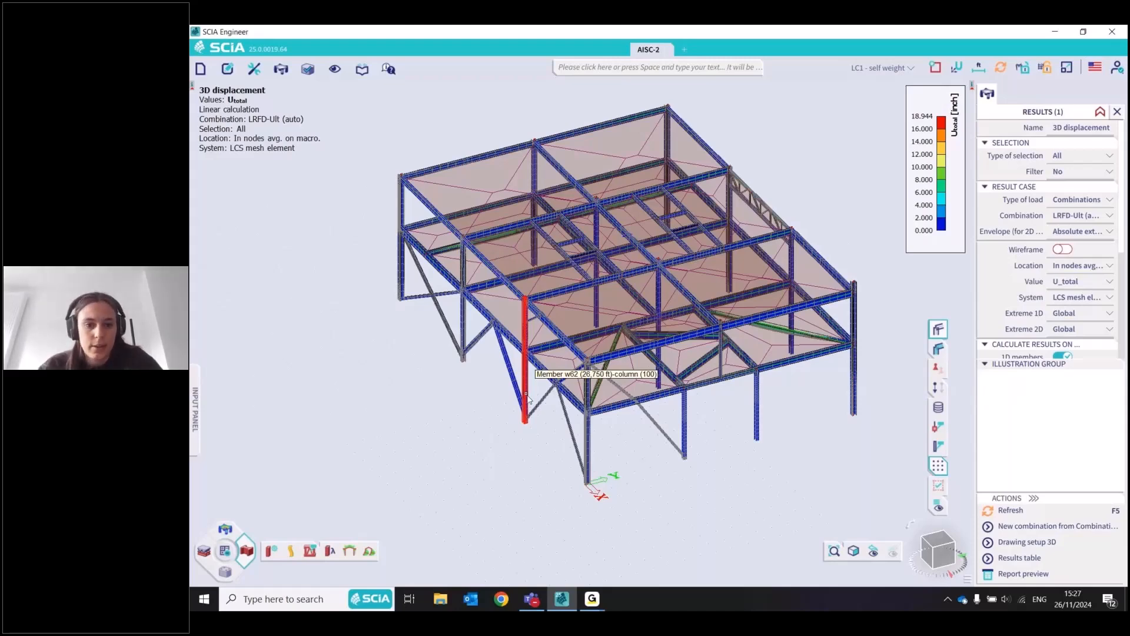
middle_drag(528, 398, 599, 439)
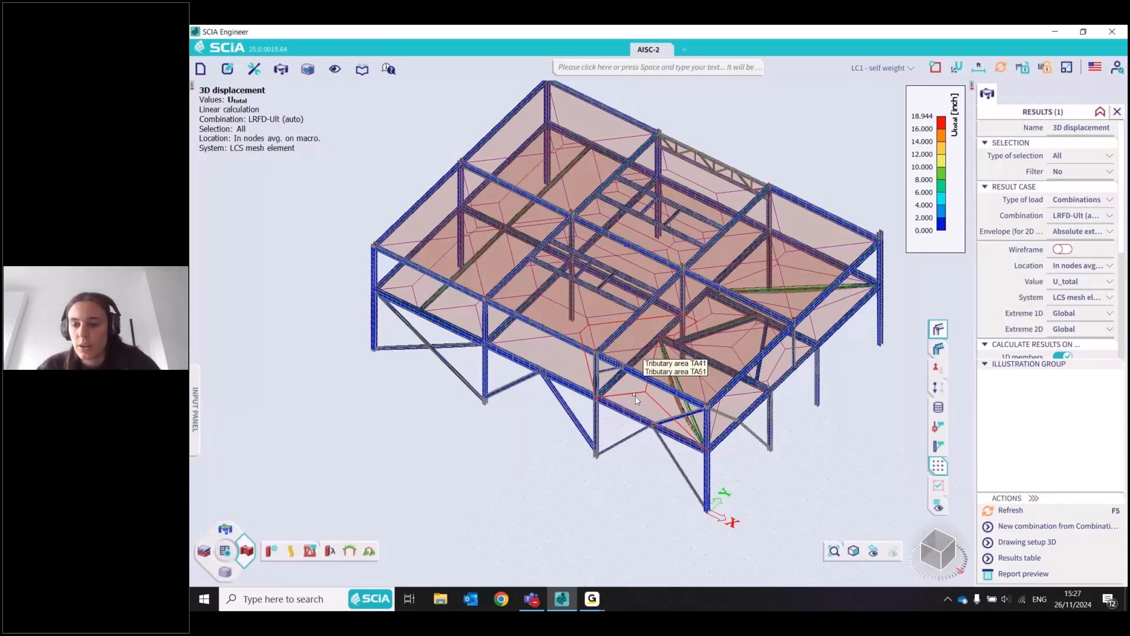
click(374, 296)
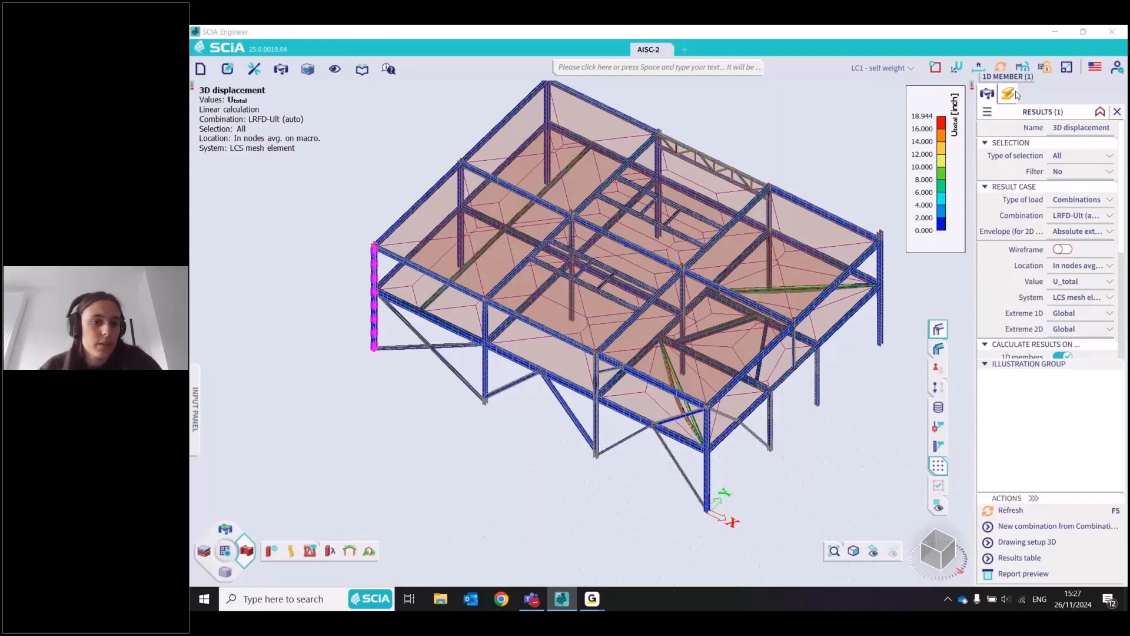
scroll(1012, 265, down, 4)
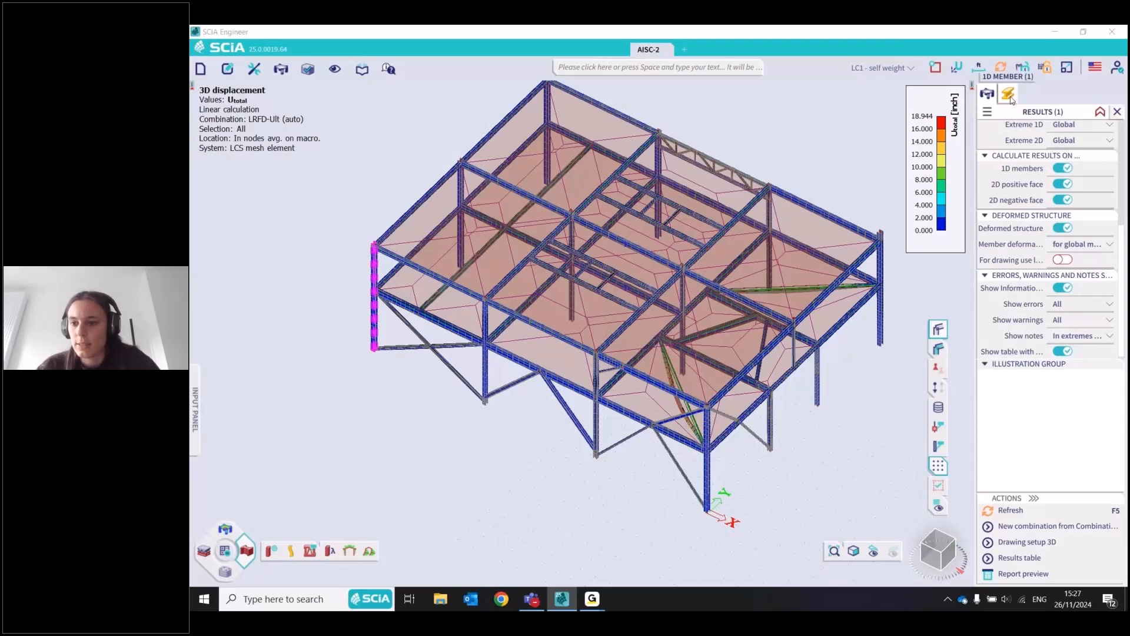
click(1010, 98)
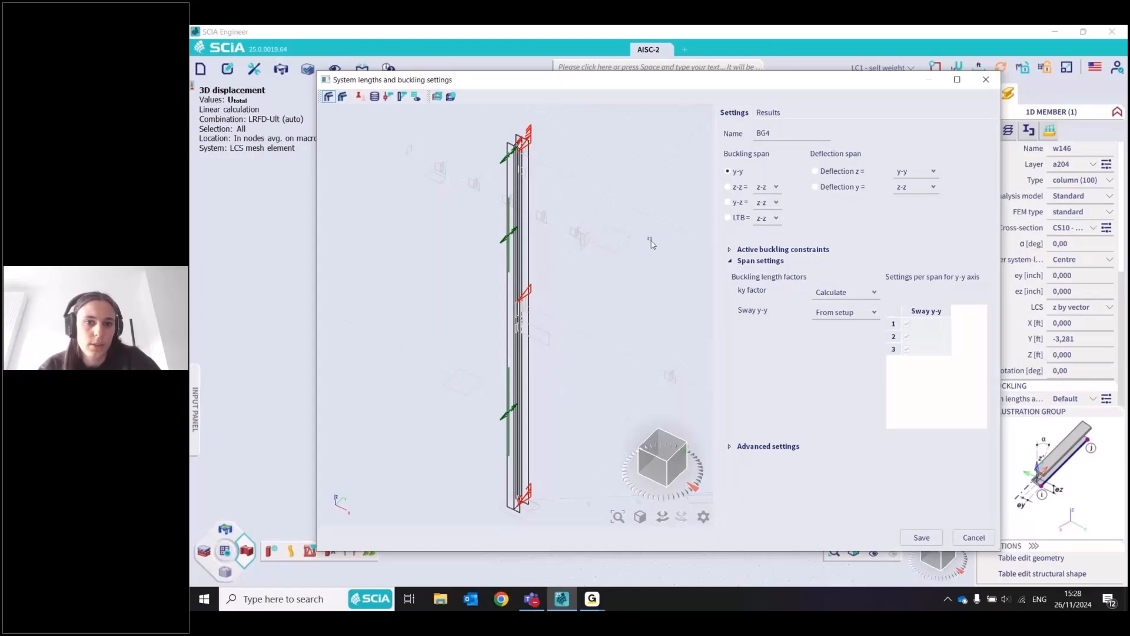
Examine the y-y and z-z buckling constraints along column w146 in the system lengths and buckling preview
scroll(425, 266, down, 5)
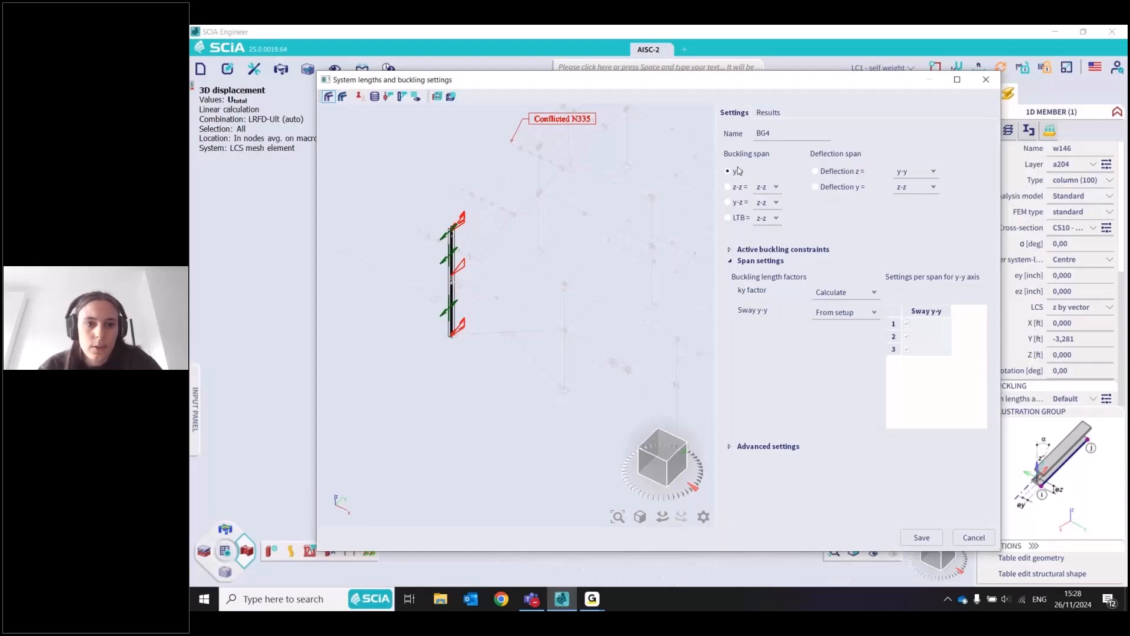
click(650, 443)
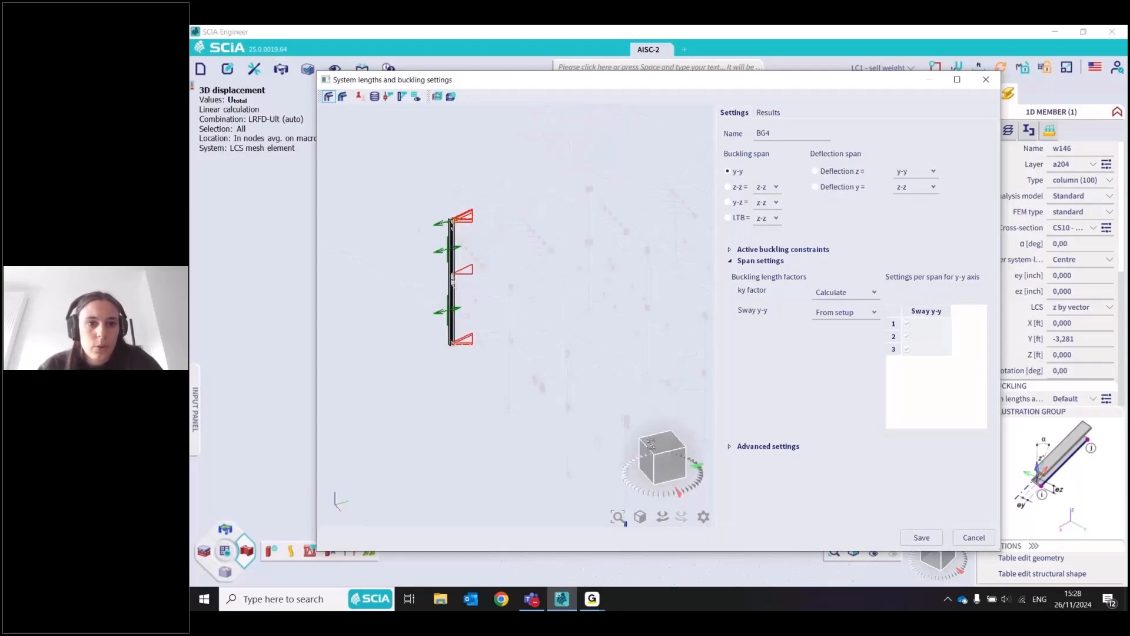
drag(650, 444, 660, 445)
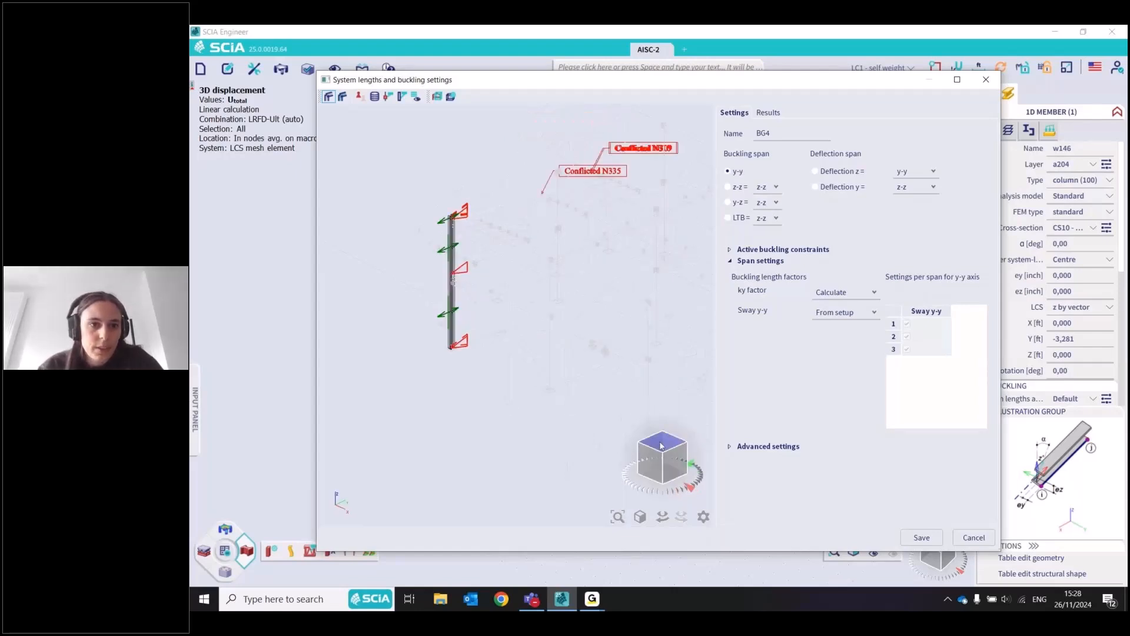
scroll(441, 194, up, 5)
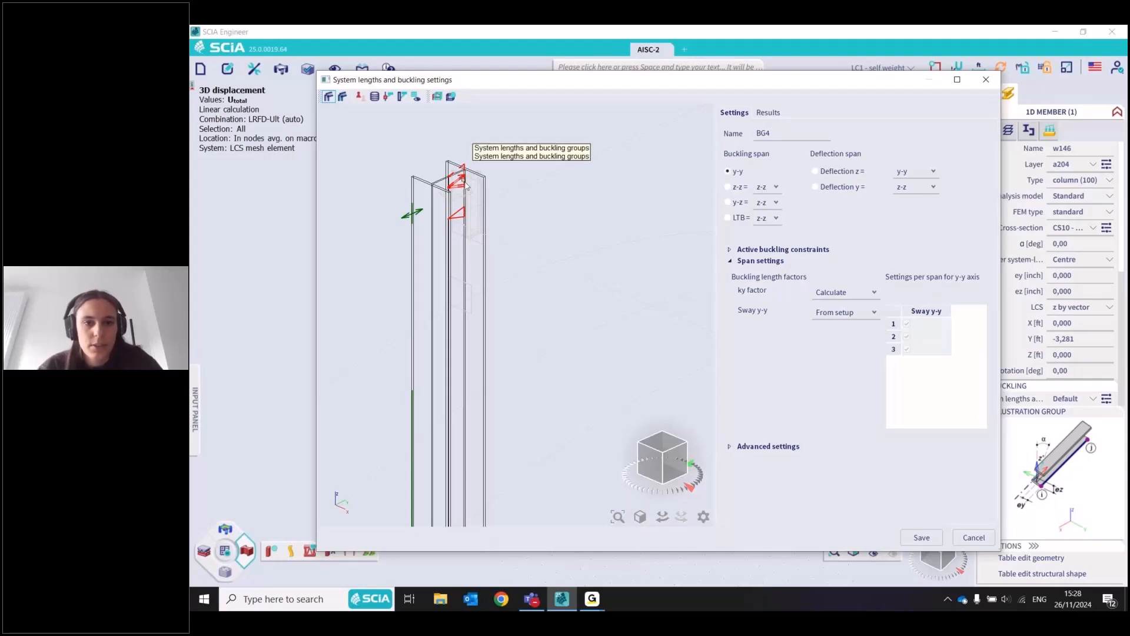
scroll(398, 179, down, 2)
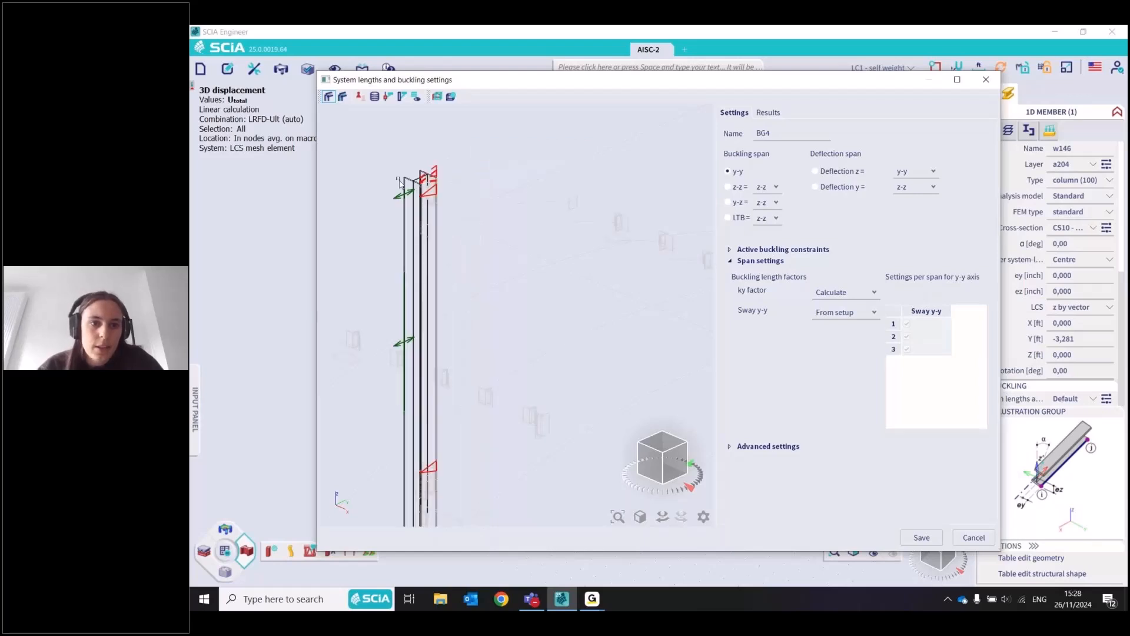
scroll(400, 183, down, 2)
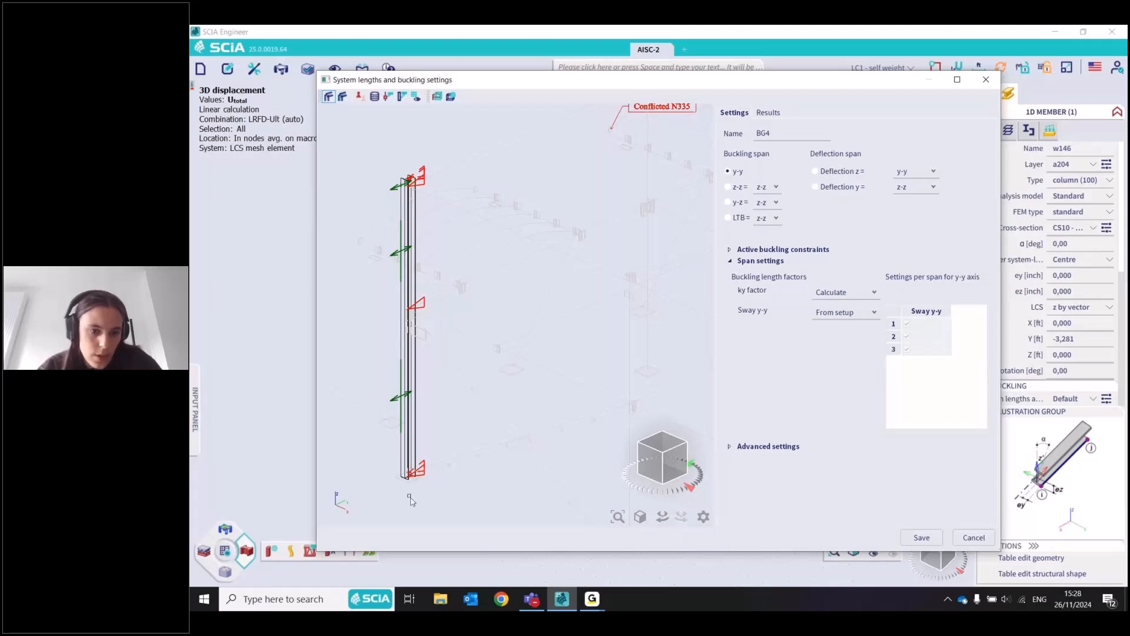
Switch column w146 to the z-z buckling span and remove the z-z constraint at the column's base
scroll(412, 500, up, 3)
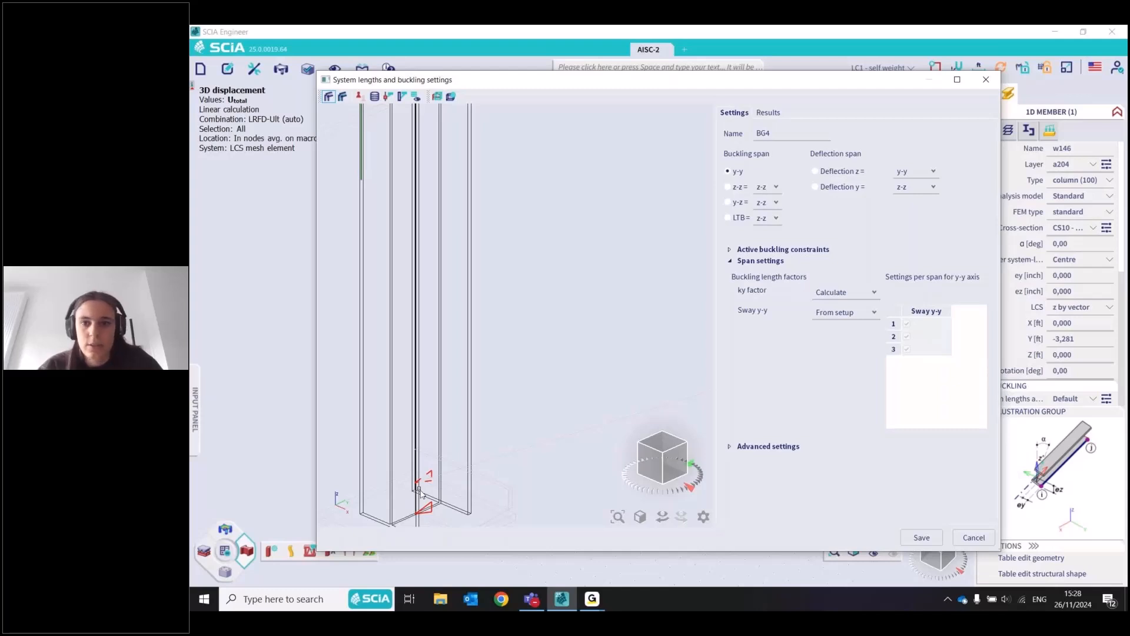
scroll(419, 491, down, 5)
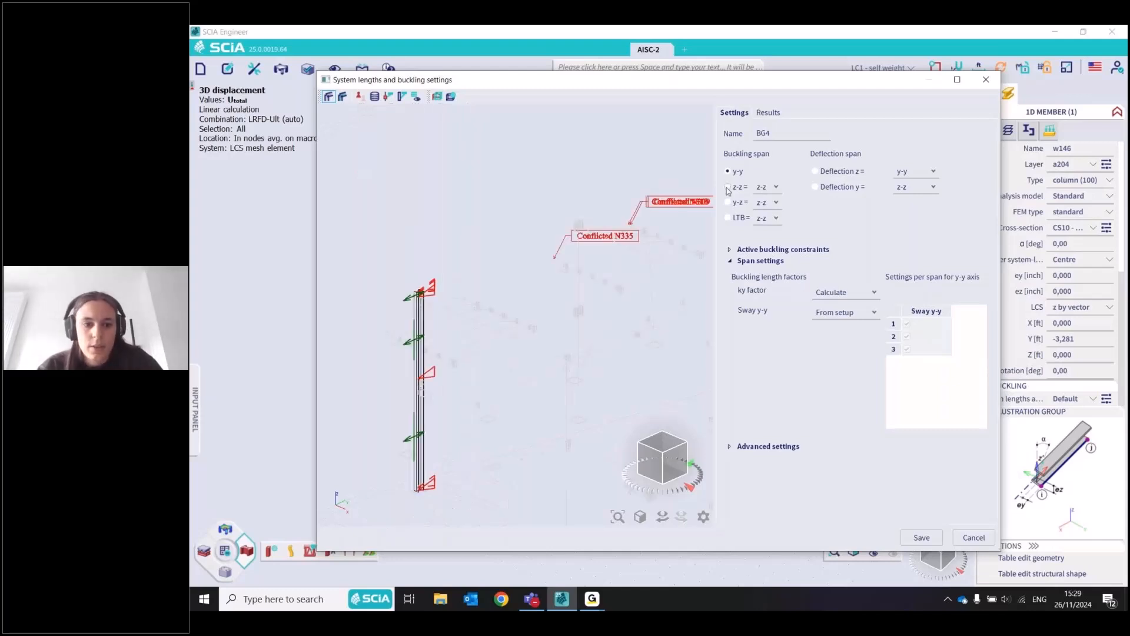
click(728, 187)
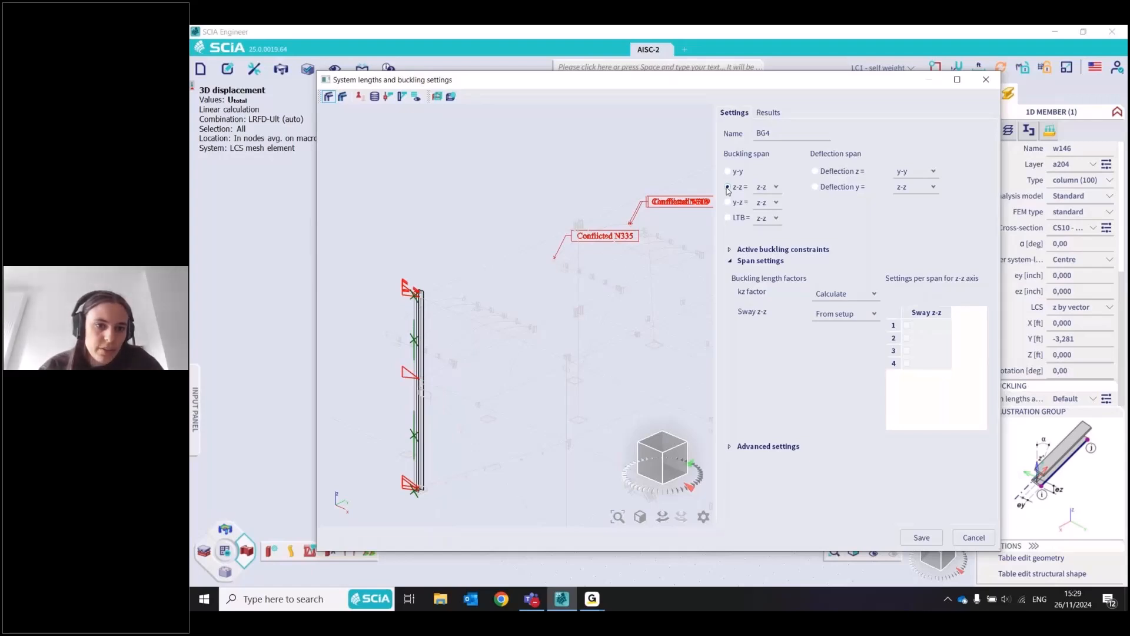
scroll(396, 292, up, 3)
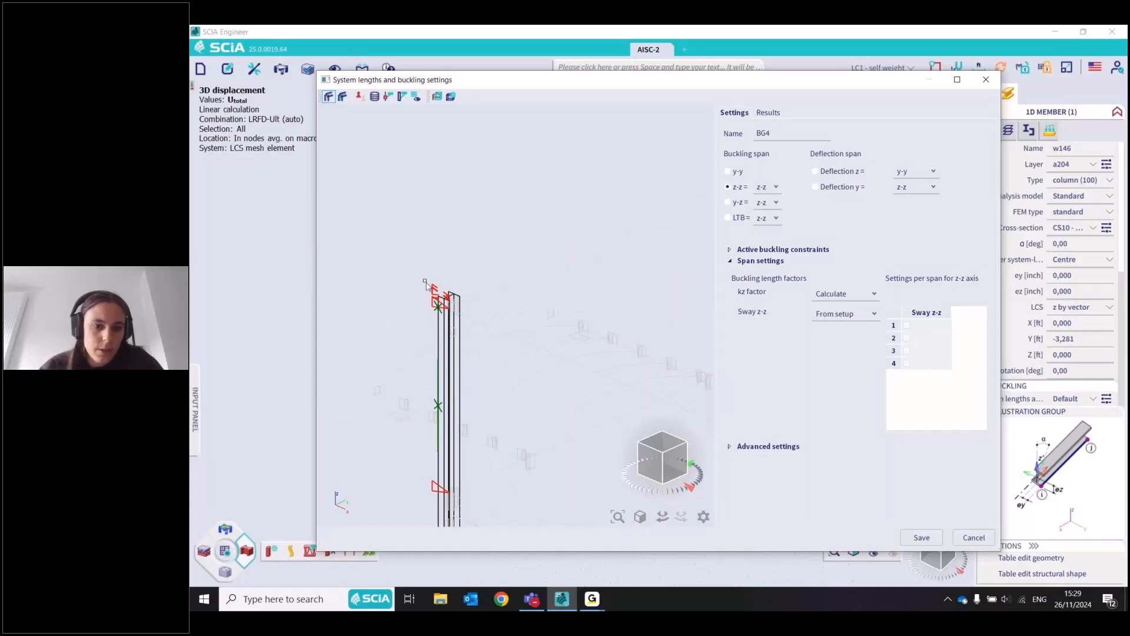
scroll(440, 245, down, 3)
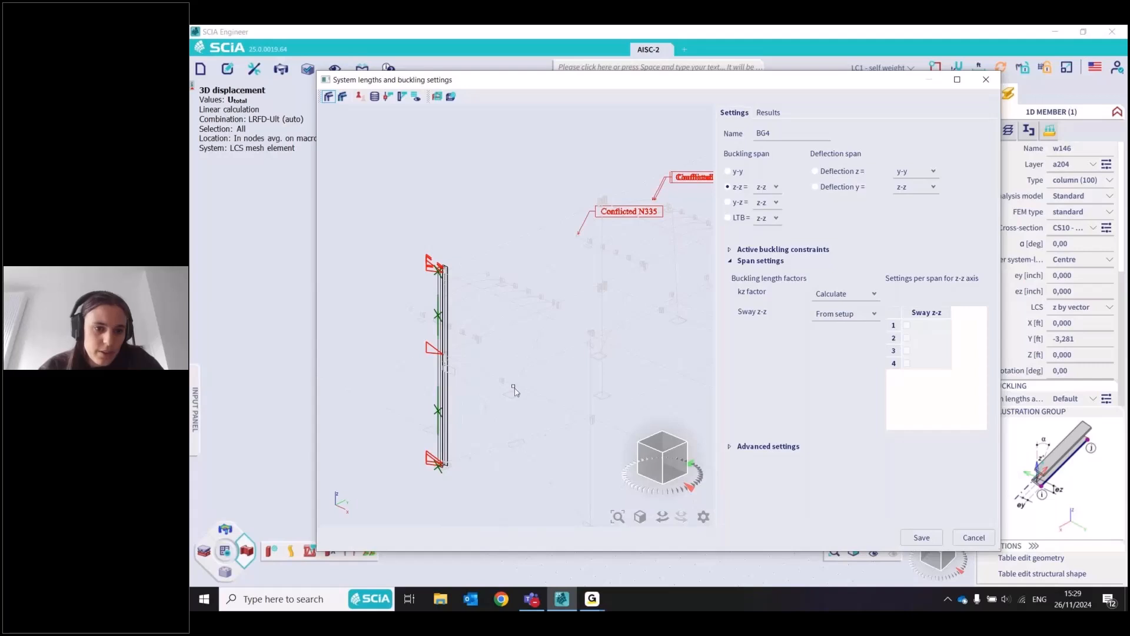
scroll(514, 390, up, 3)
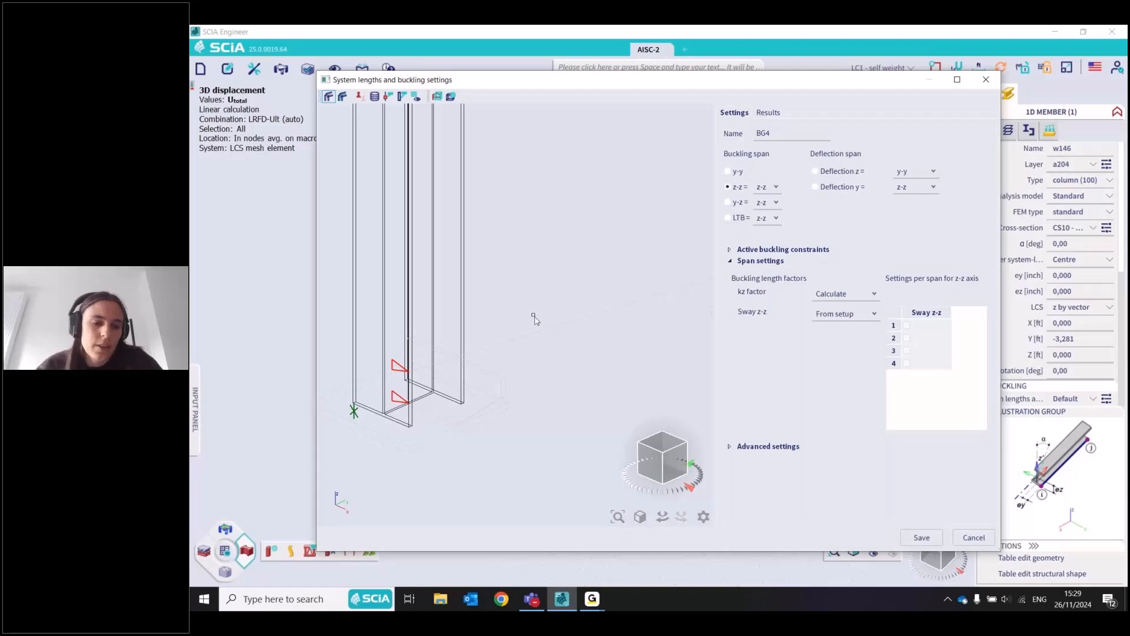
click(414, 405)
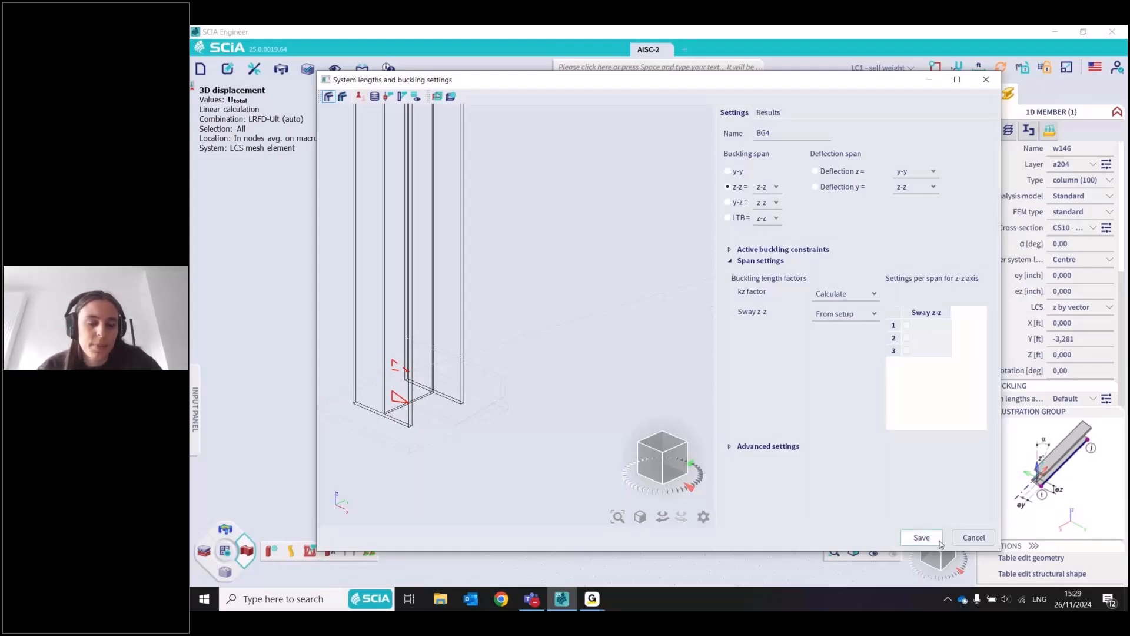
Compare the y-y, z-z, y-z, LTB and deflection spans of column w146, then close its buckling settings
click(728, 172)
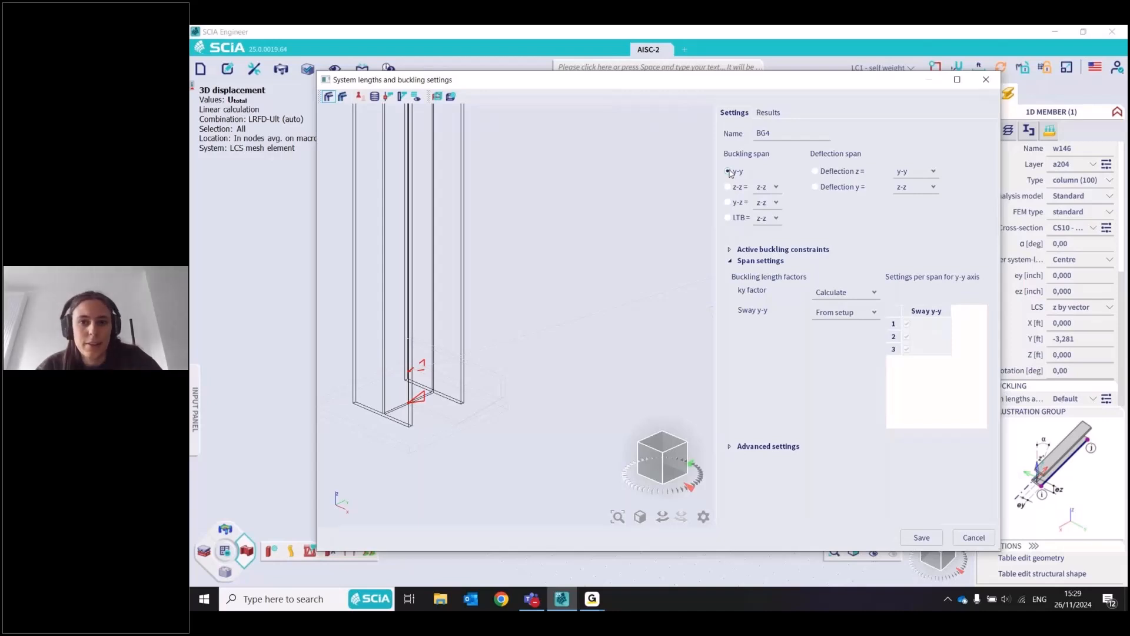
click(729, 187)
click(731, 173)
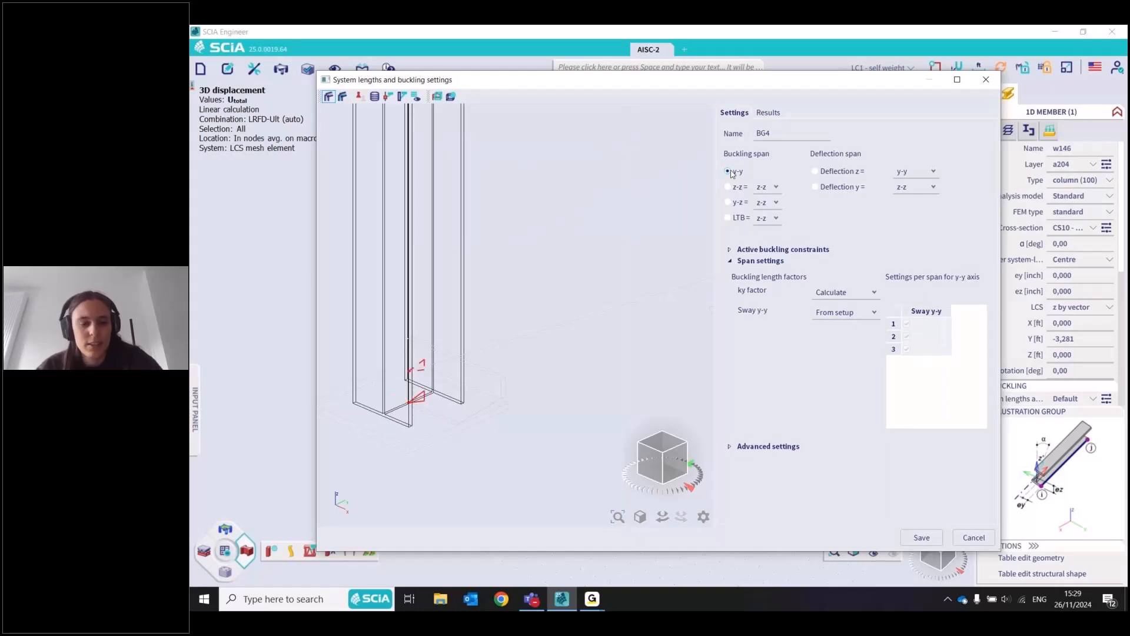
click(729, 187)
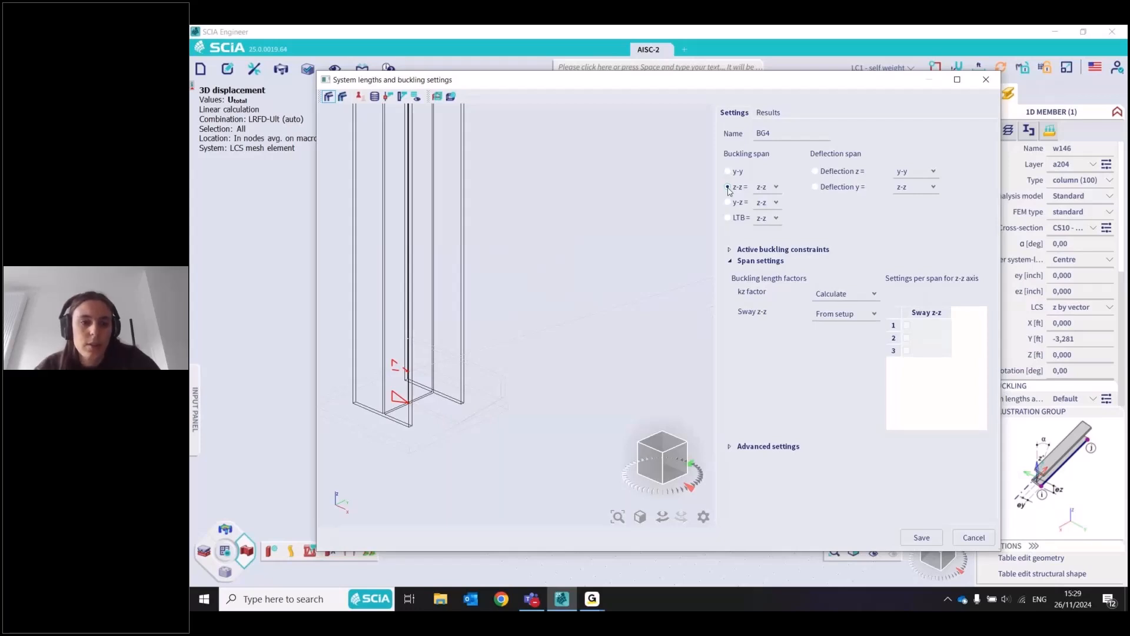
click(728, 202)
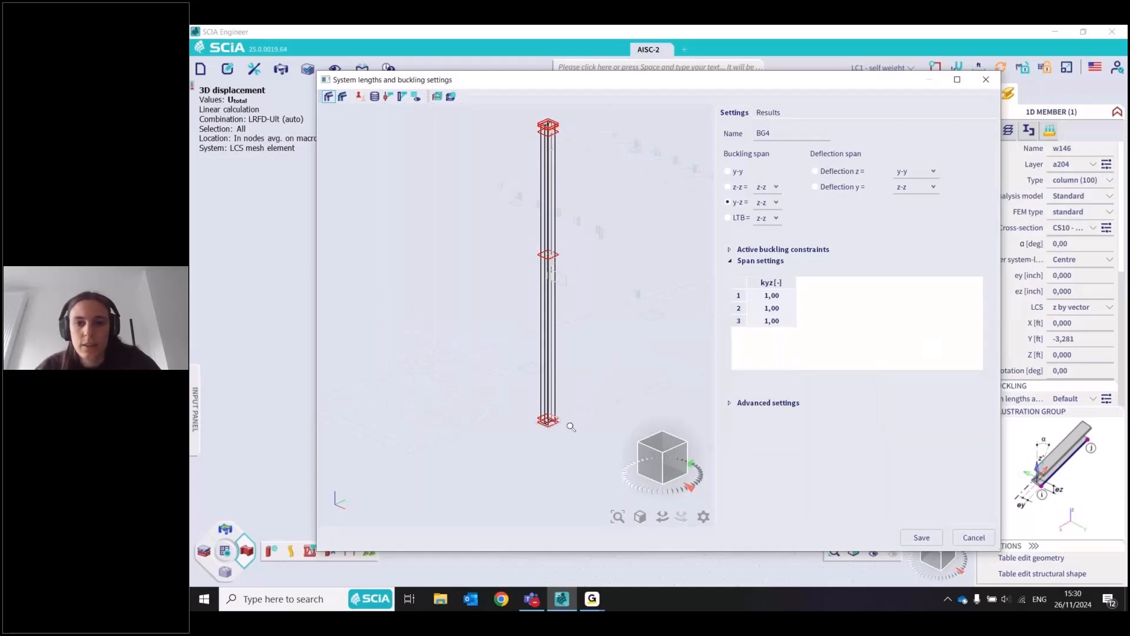
click(728, 218)
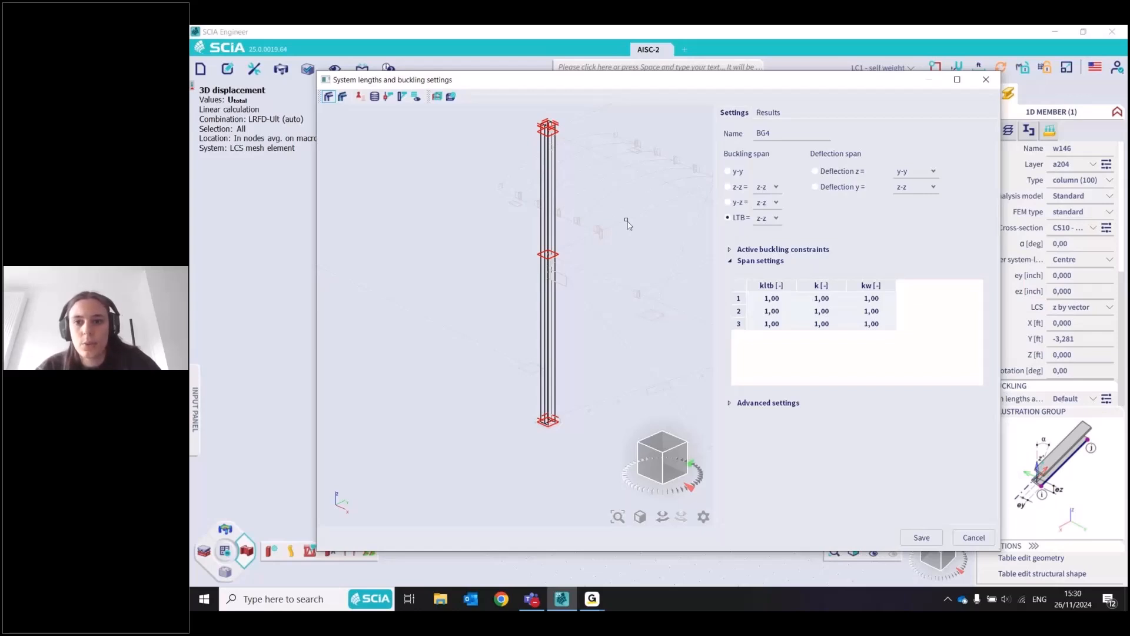
click(816, 172)
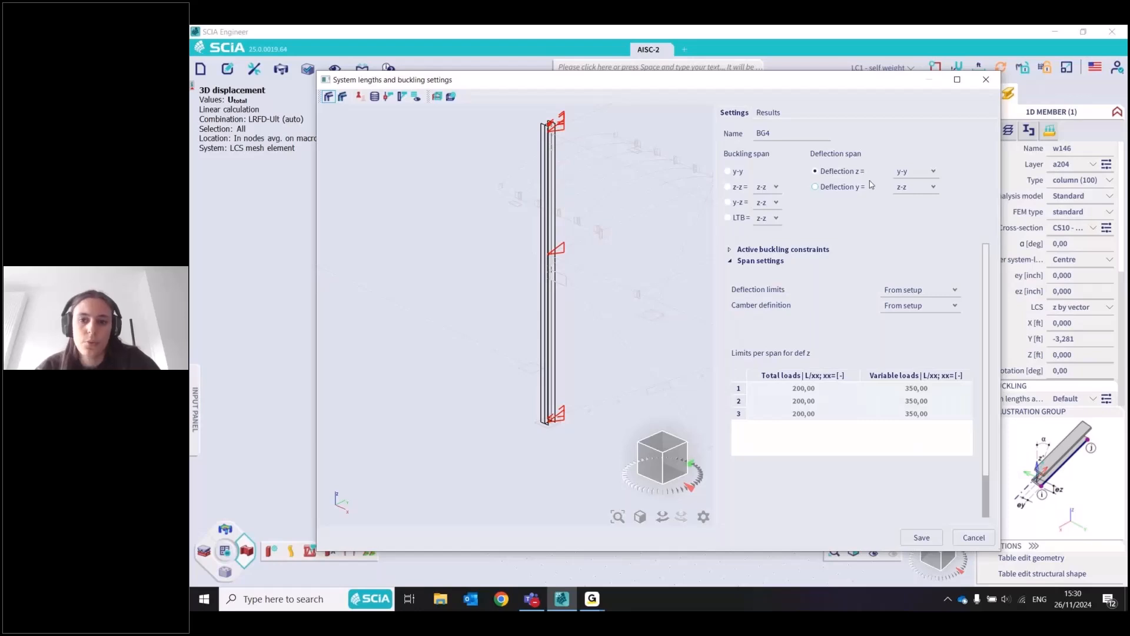
click(869, 186)
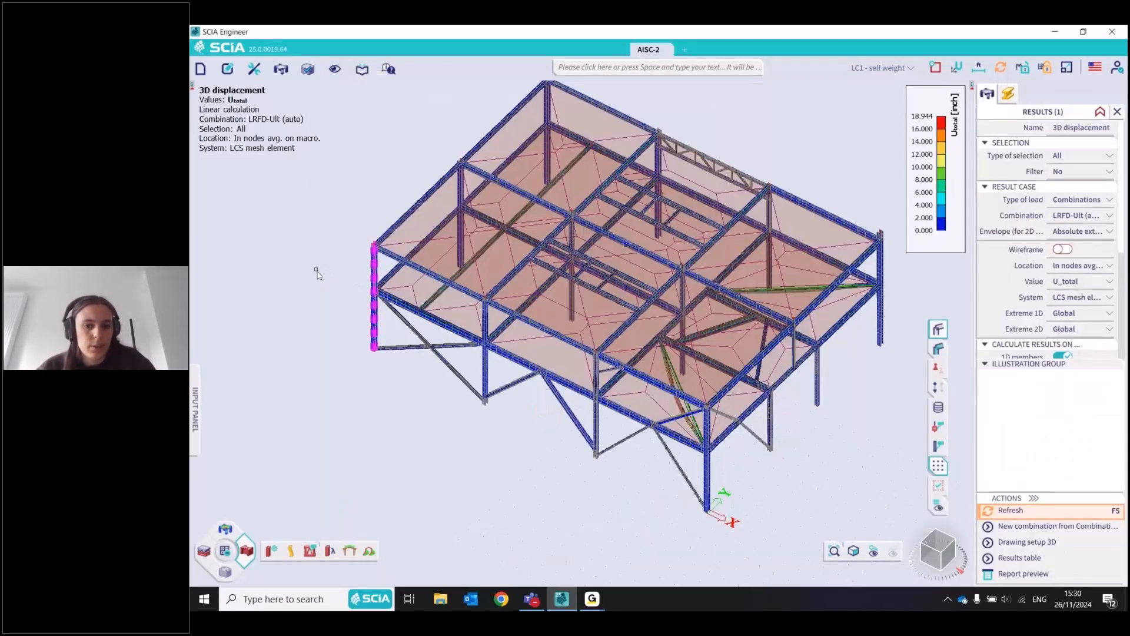
Reopen column w146's buckling settings and save them as Column without the z-z constraint at its base
click(375, 302)
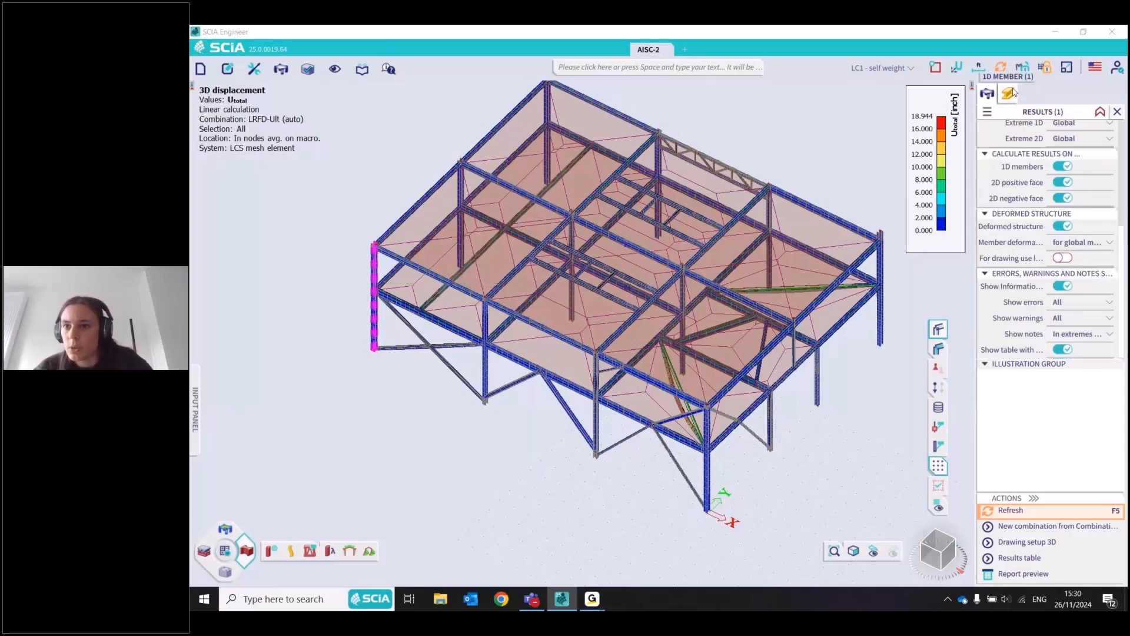
click(1010, 92)
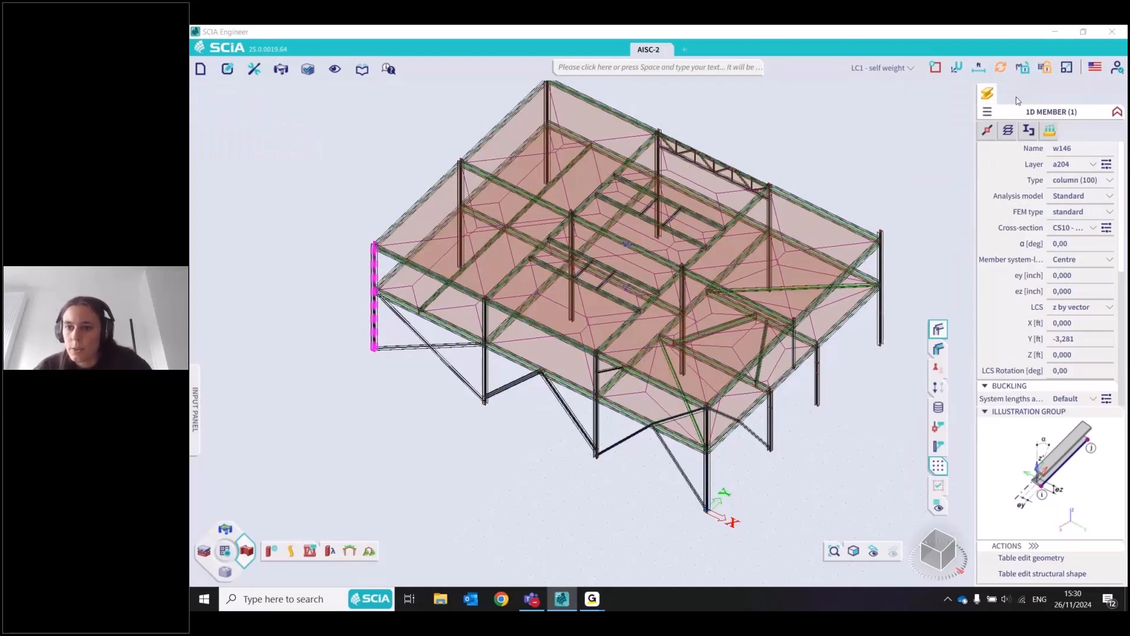
scroll(1102, 254, down, 3)
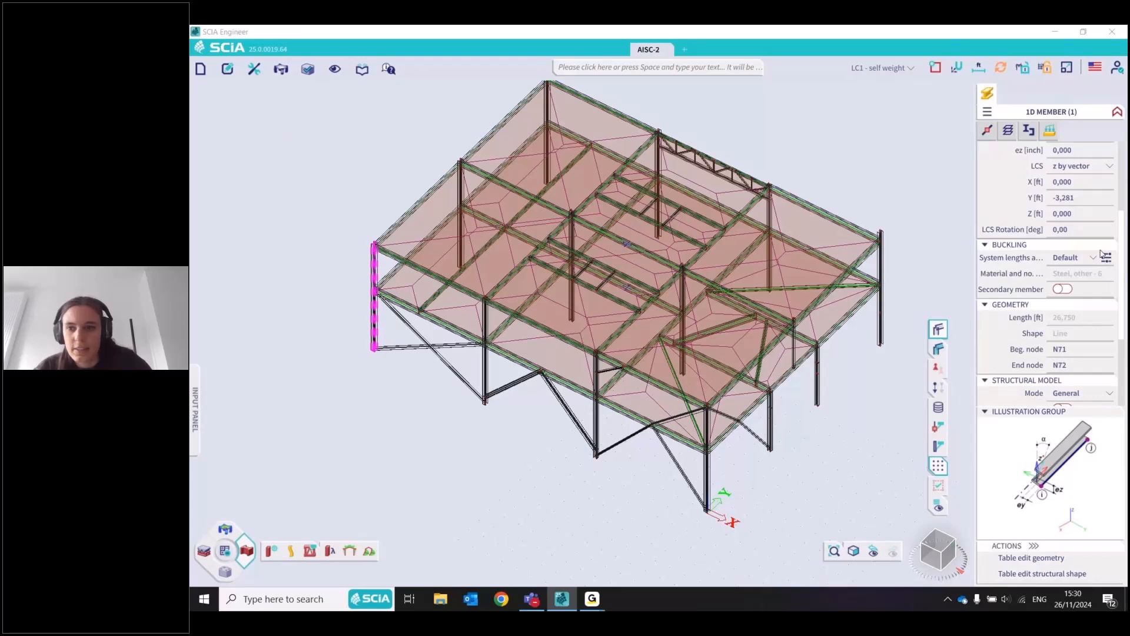
click(1106, 257)
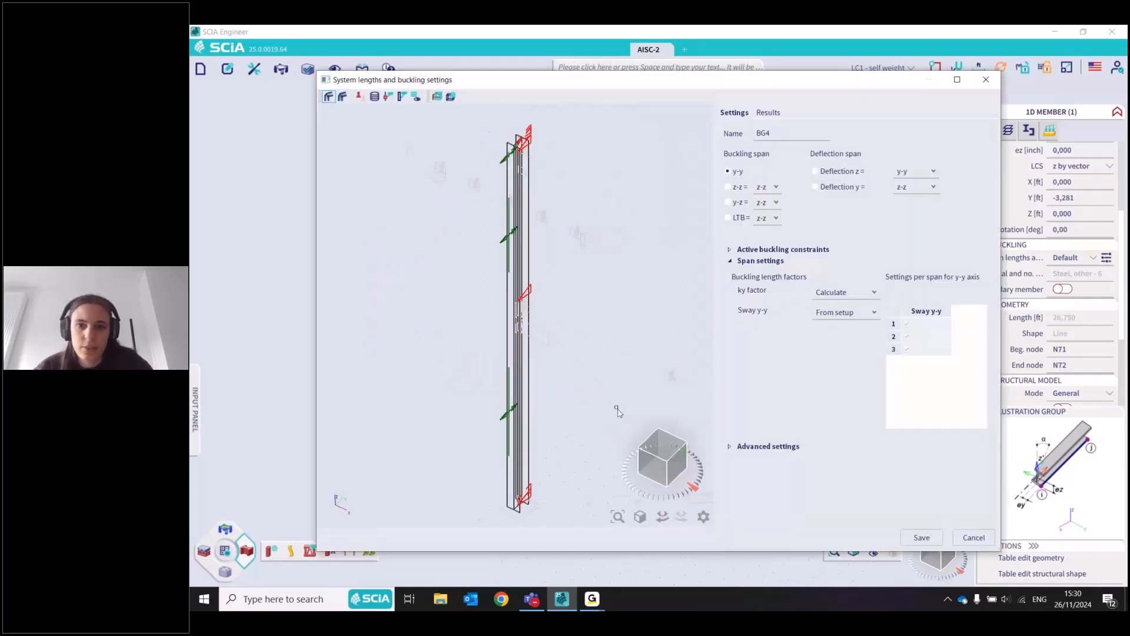
click(743, 187)
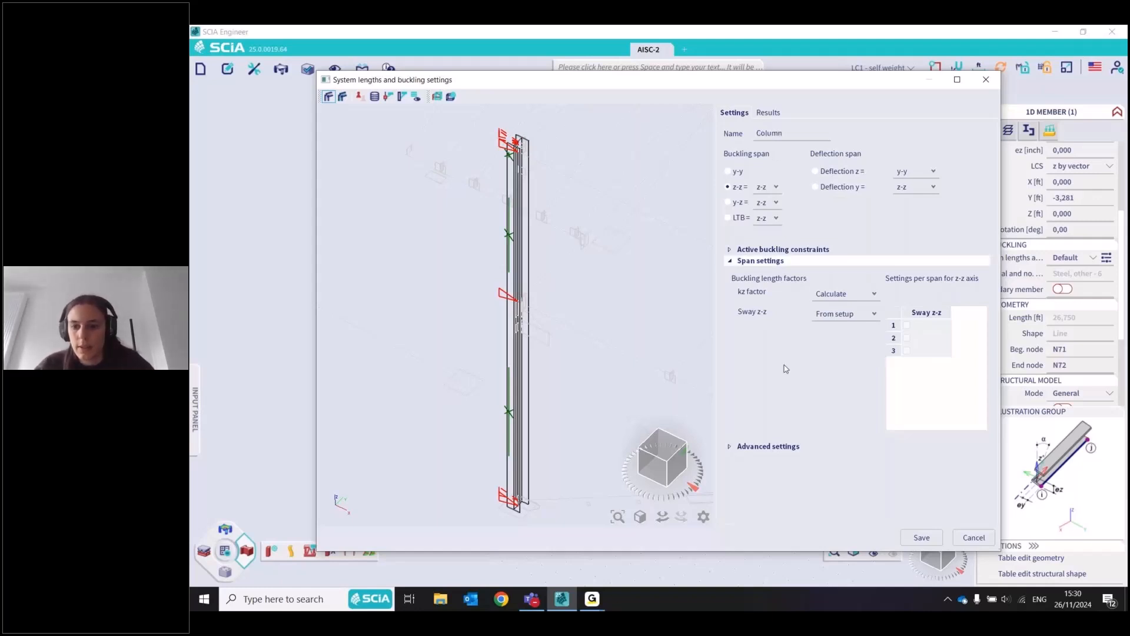
click(918, 537)
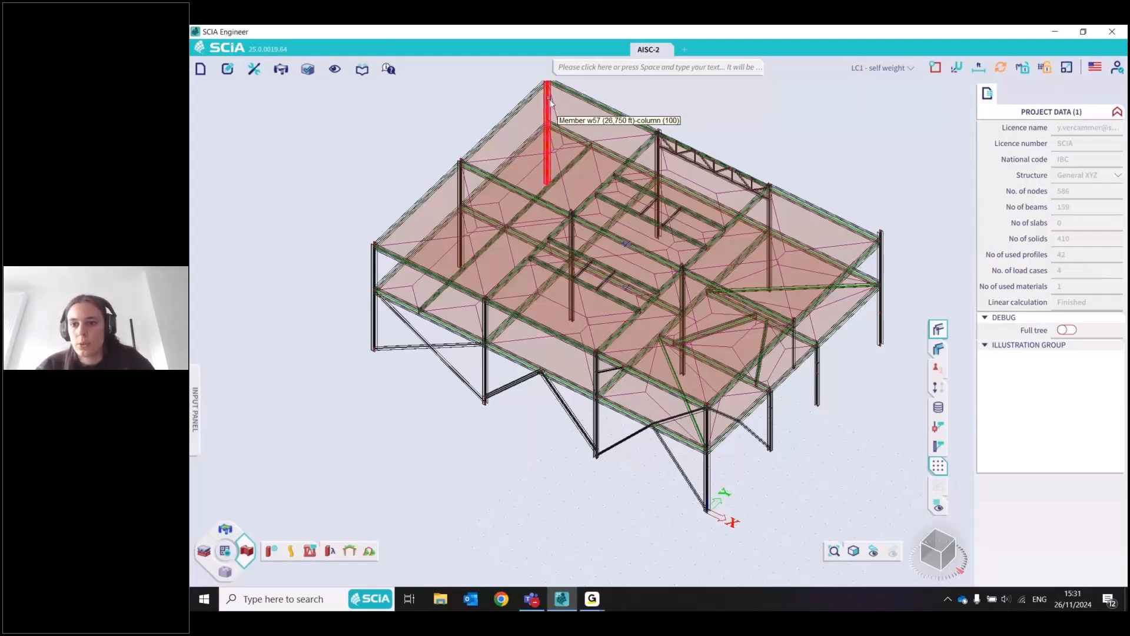
Select column w57 and check which system lengths and buckling settings are available for it
click(549, 103)
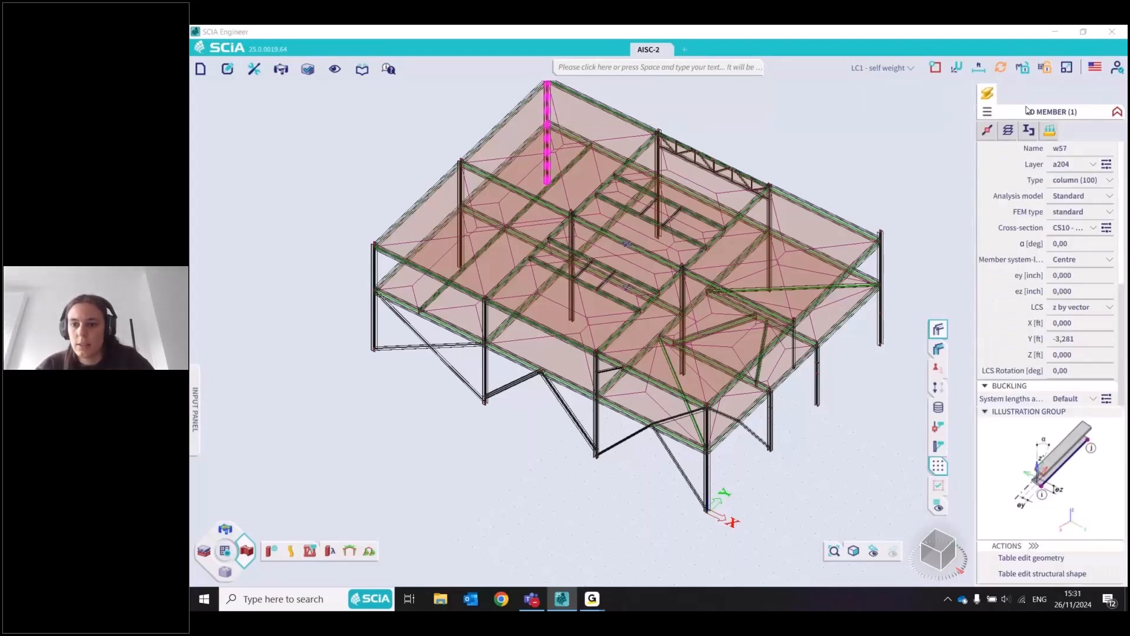
scroll(1038, 288, down, 2)
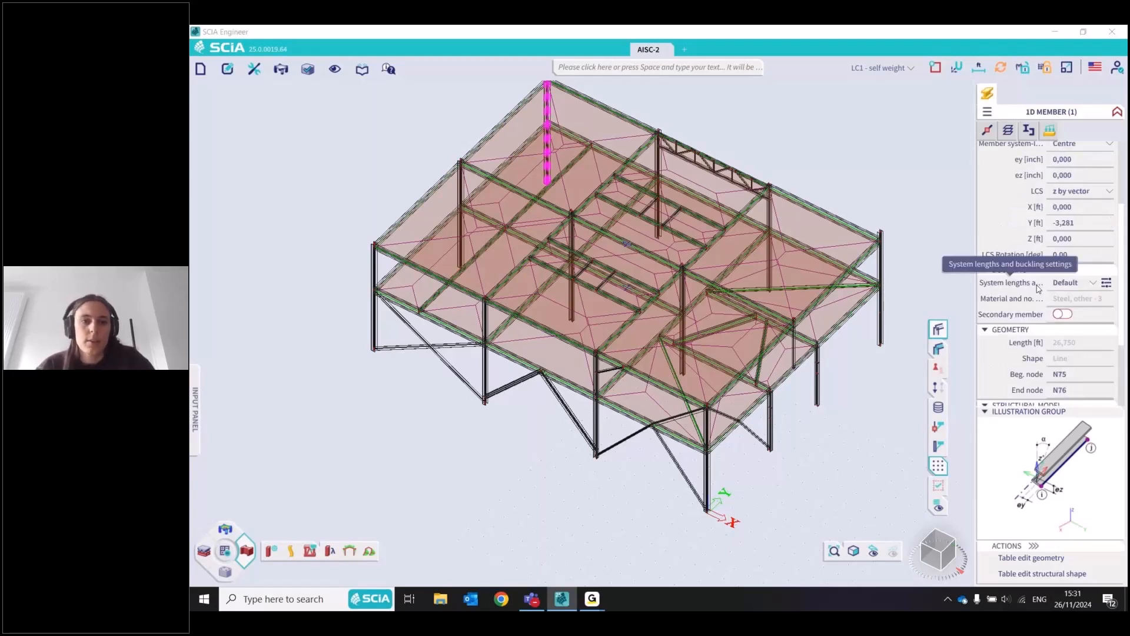
click(1094, 283)
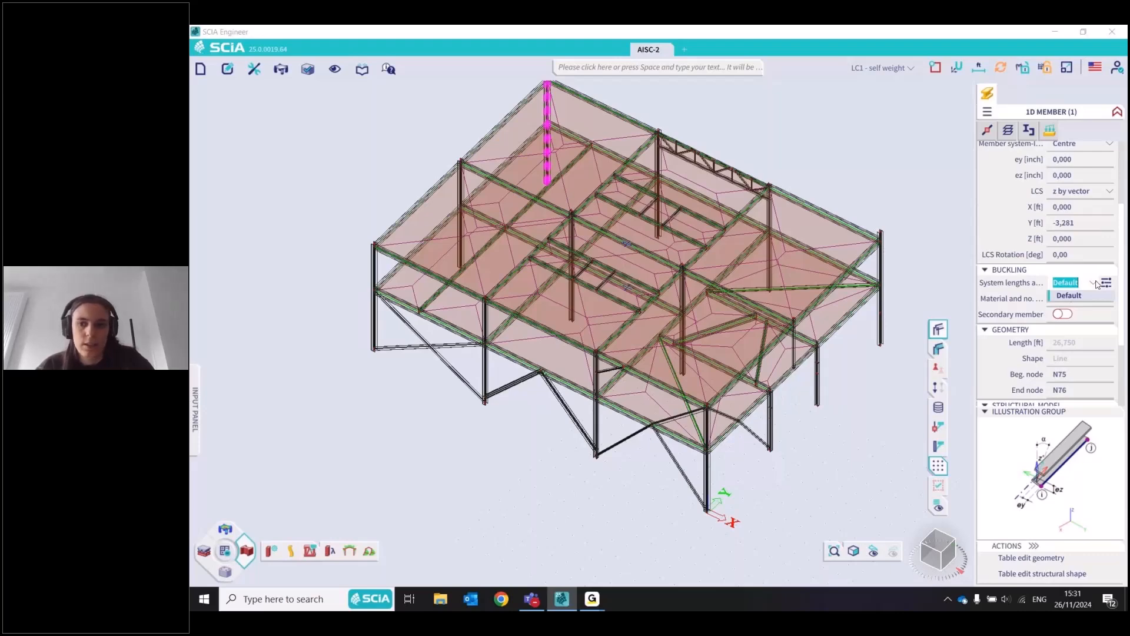
scroll(585, 166, up, 5)
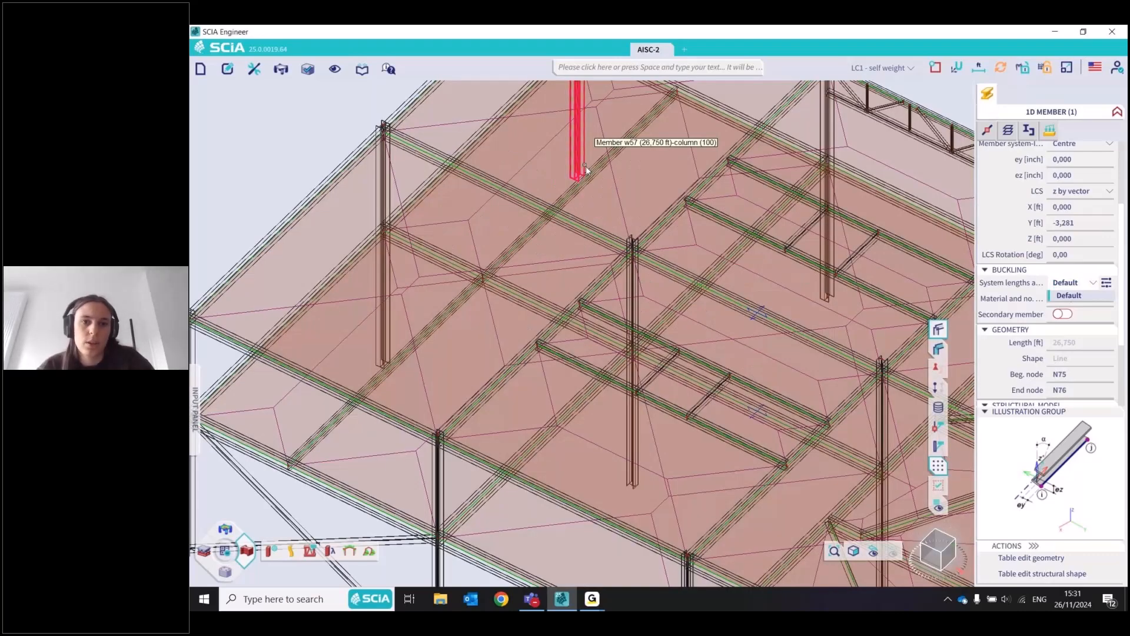
scroll(586, 166, down, 5)
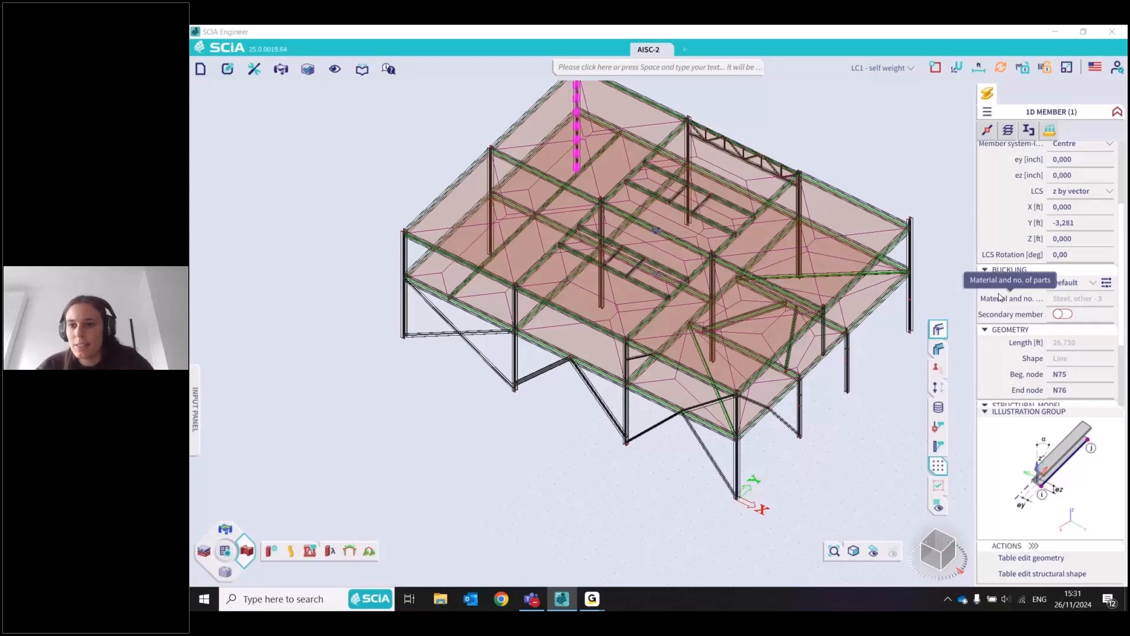
Expand the selection to all members with the same material and number of parts as column w57, and inspect them in the model
scroll(1013, 161, up, 3)
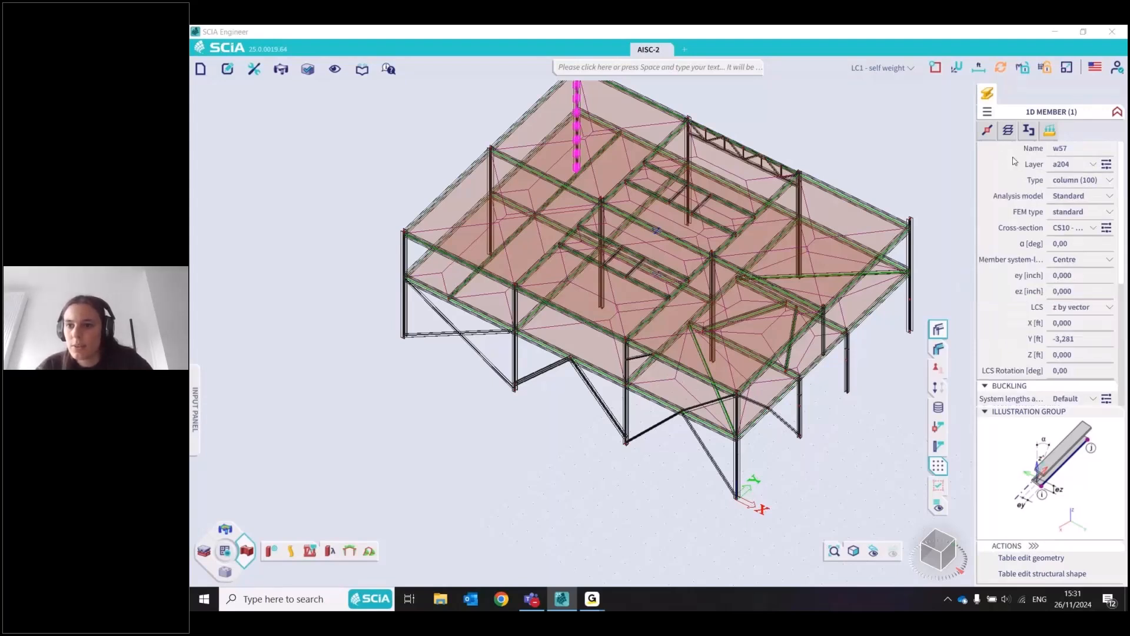
scroll(1085, 187, down, 4)
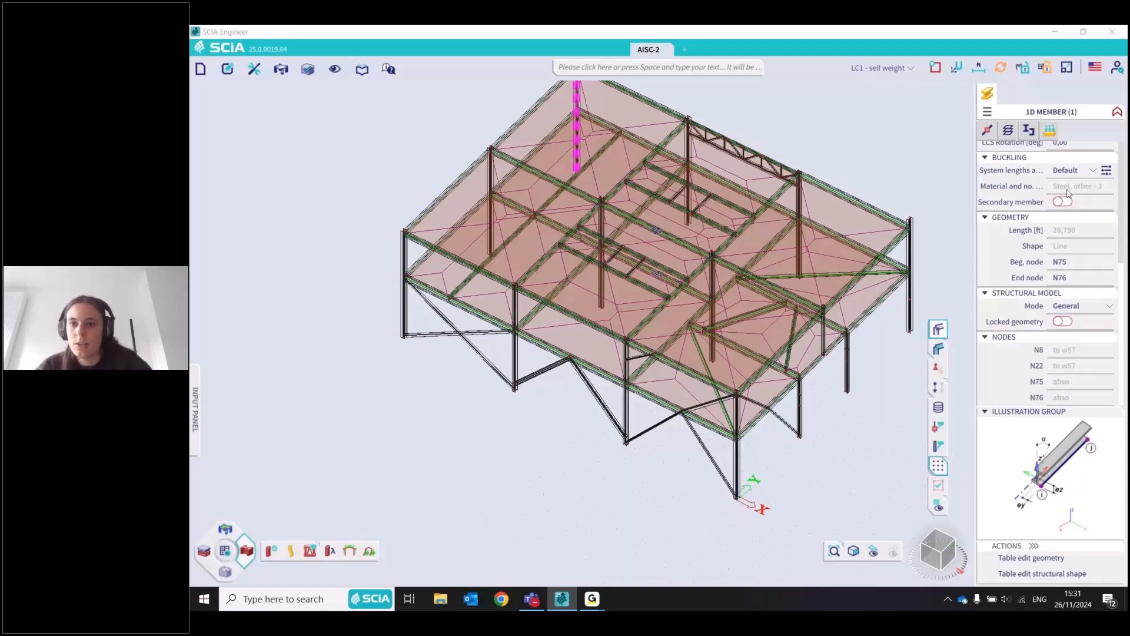
right_click(1061, 190)
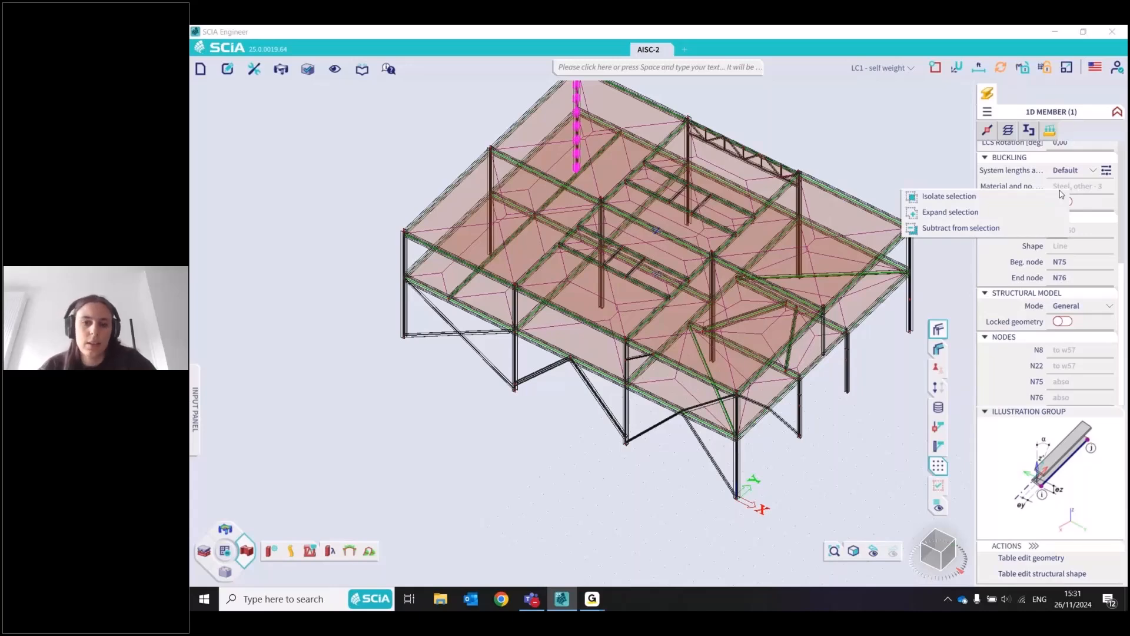
click(950, 212)
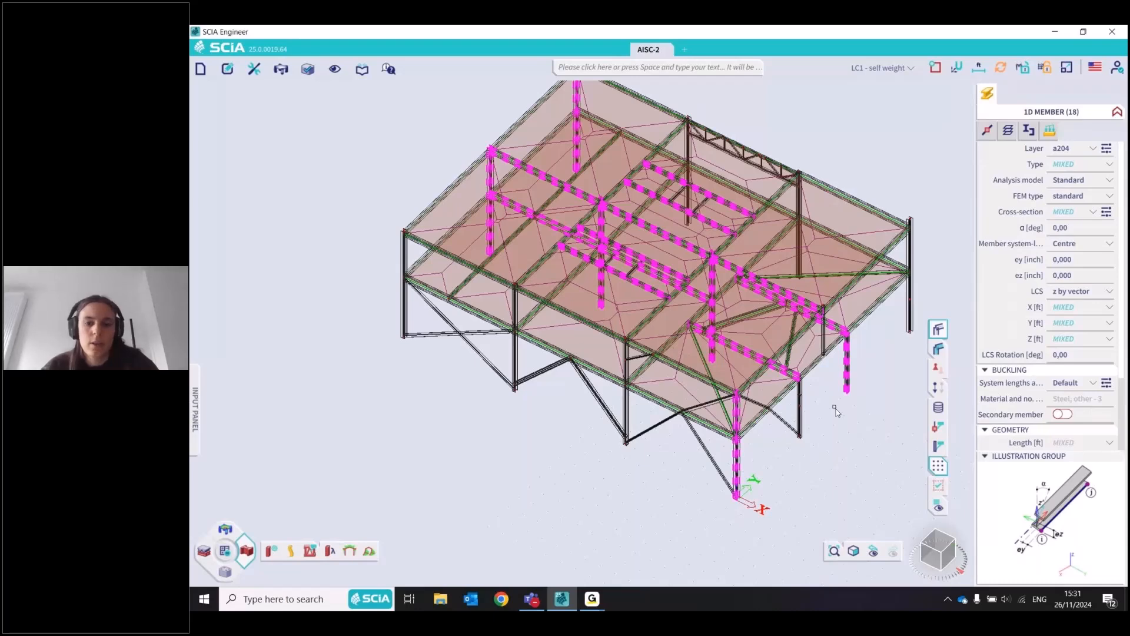
click(870, 546)
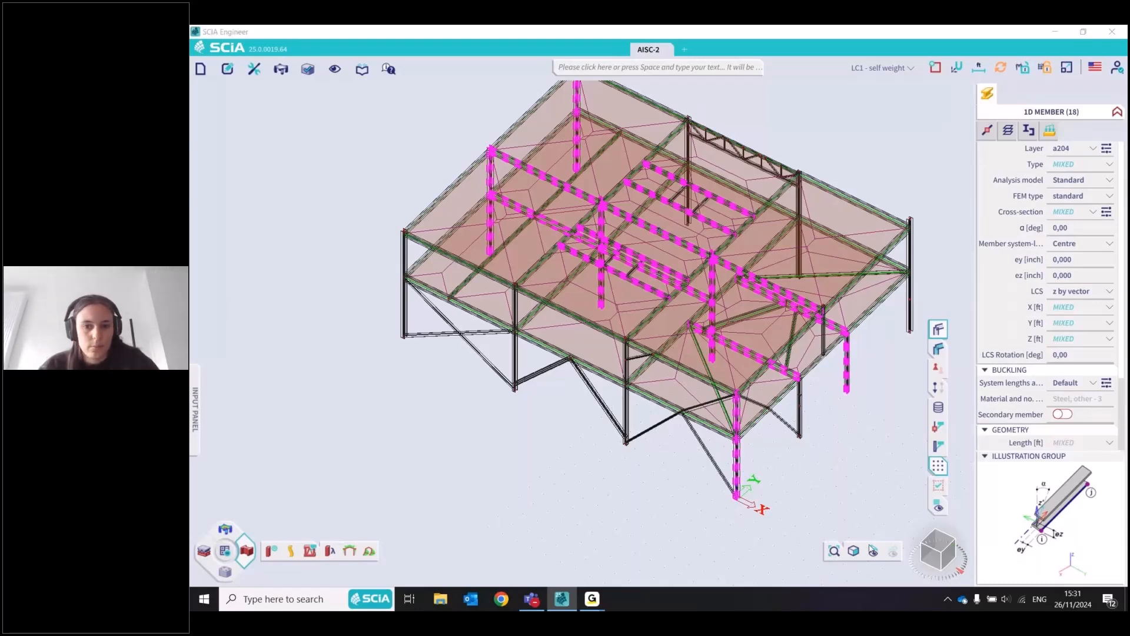
drag(939, 545, 928, 546)
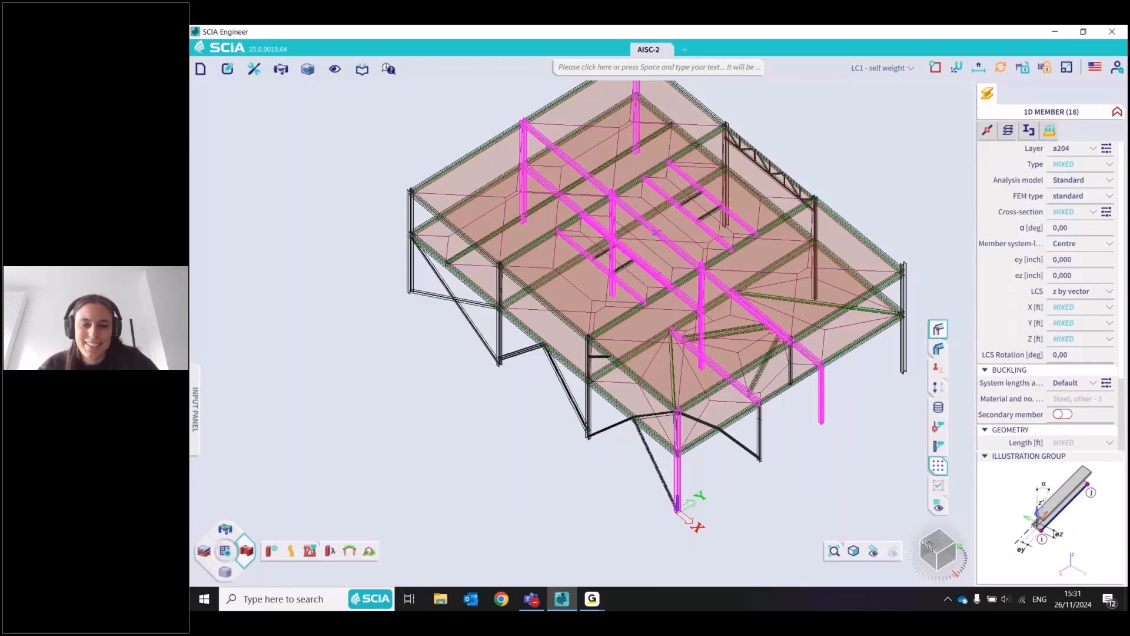
mouse_move(928, 546)
mouse_down()
mouse_move(913, 556)
mouse_move(933, 539)
mouse_up()
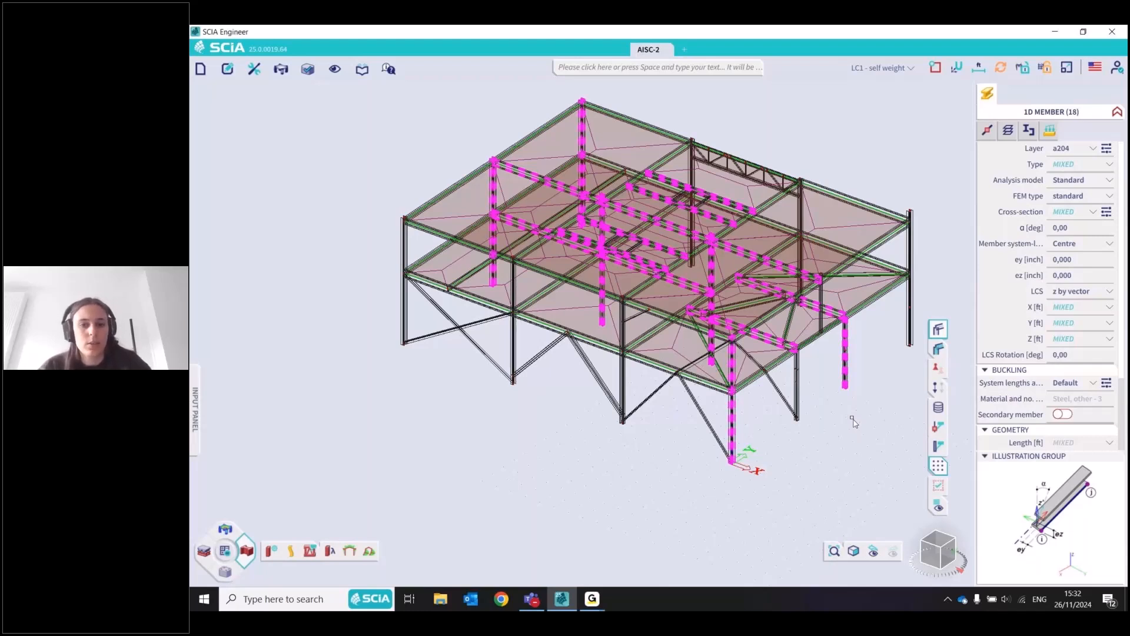
Clear the member selection and select beam a116 above the V-shaped bracing
key(Escape)
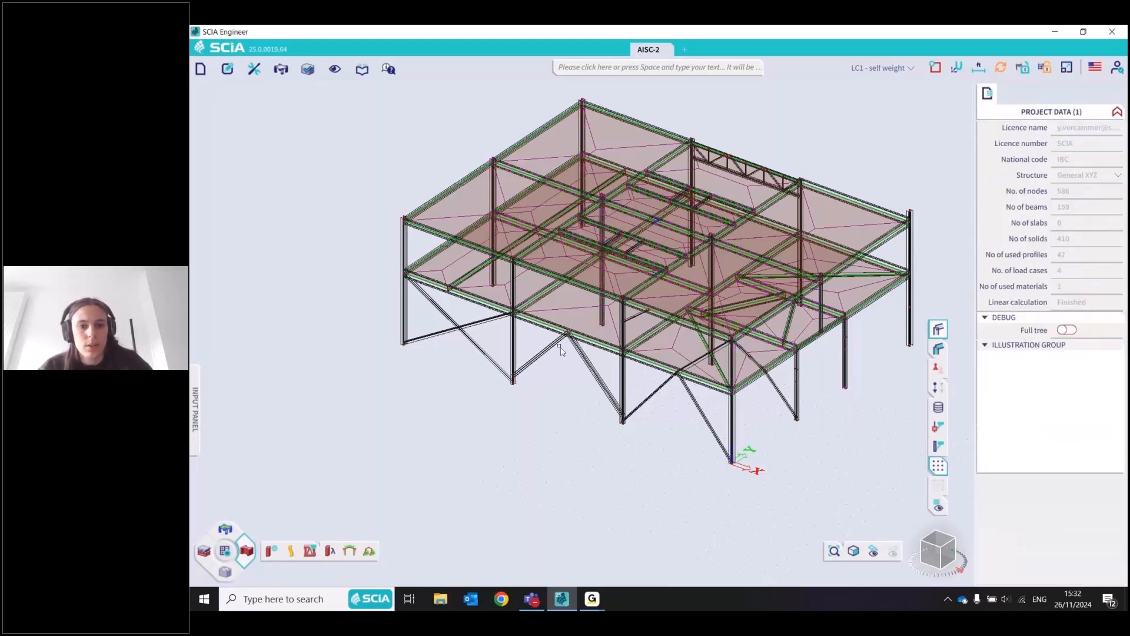
click(595, 344)
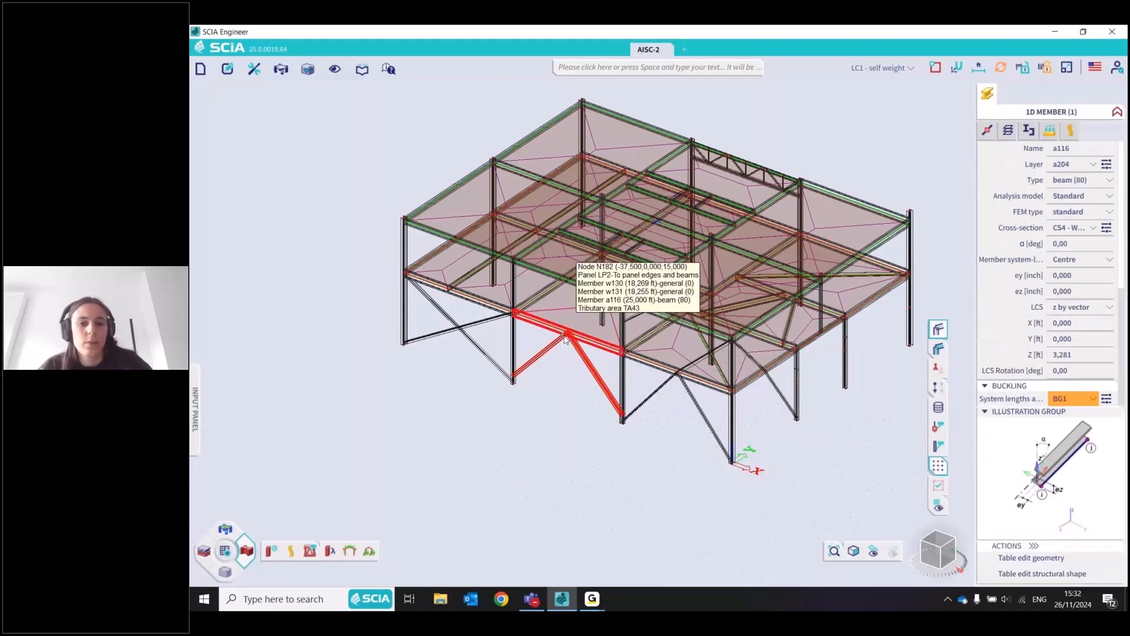
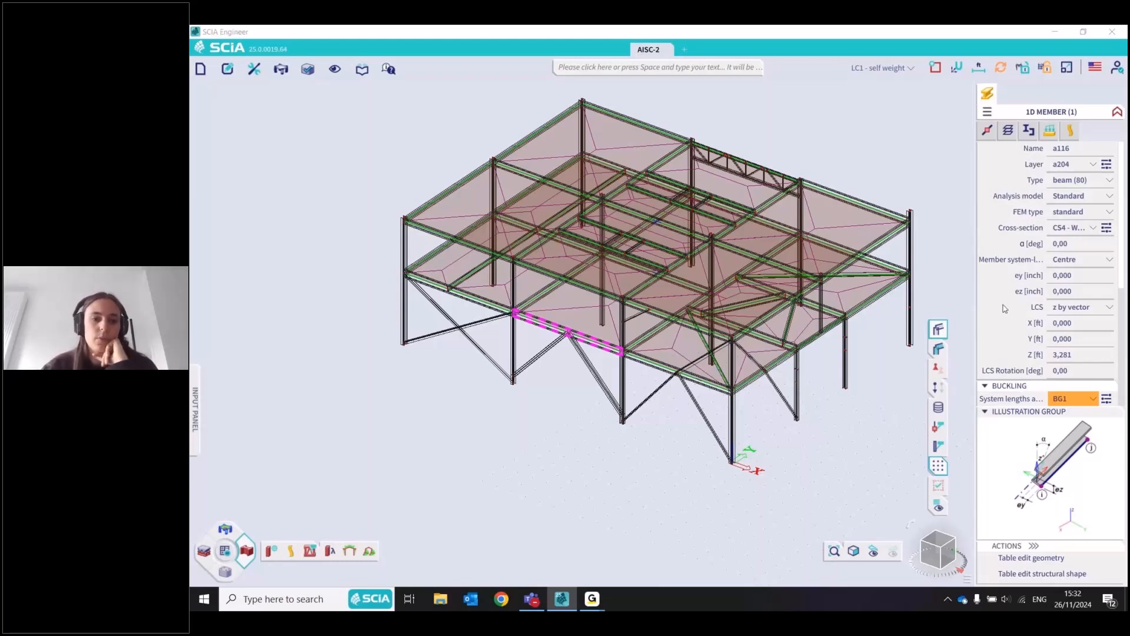
Clear the beam selection after checking its buckling group, and examine the buckling defaults in the steel setup
scroll(1038, 272, down, 3)
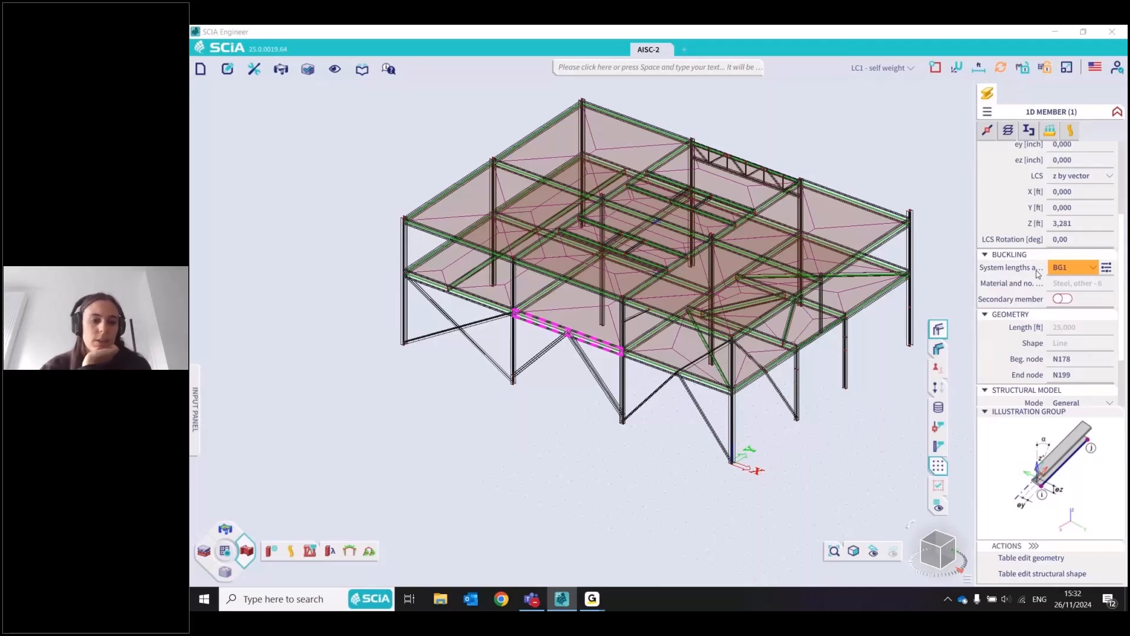
key(Escape)
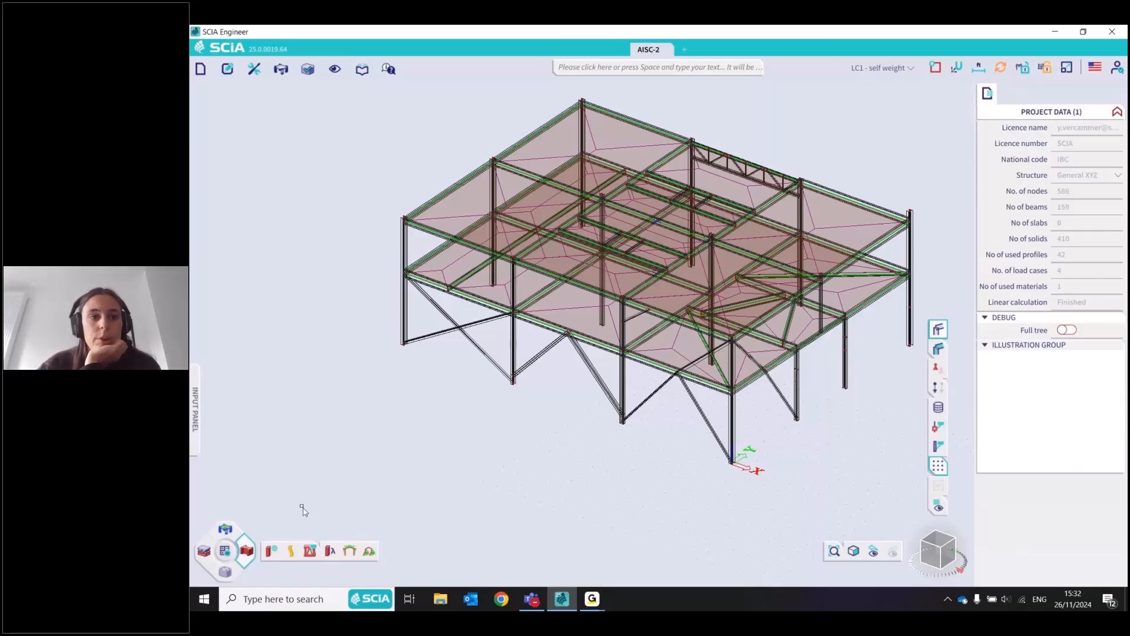
click(272, 551)
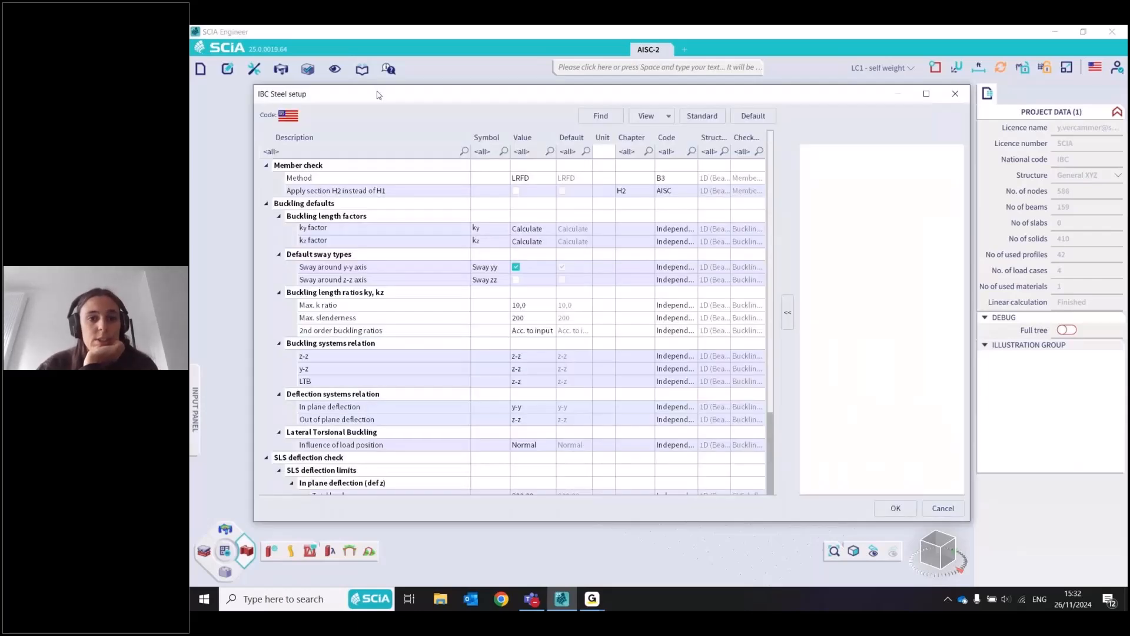
drag(378, 95, 380, 94)
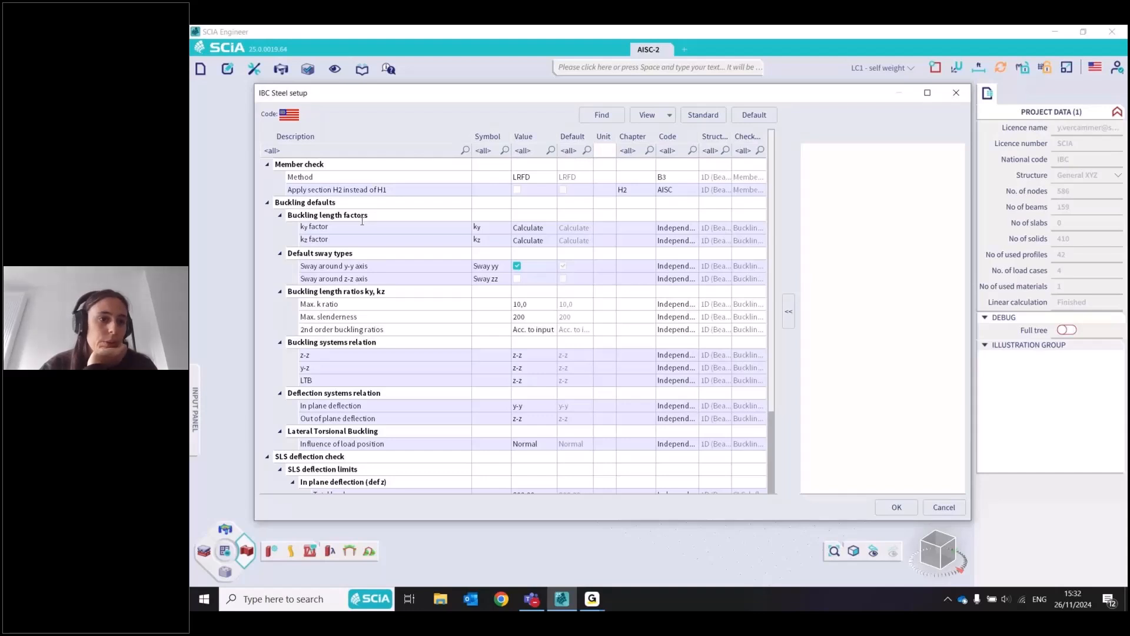
click(268, 203)
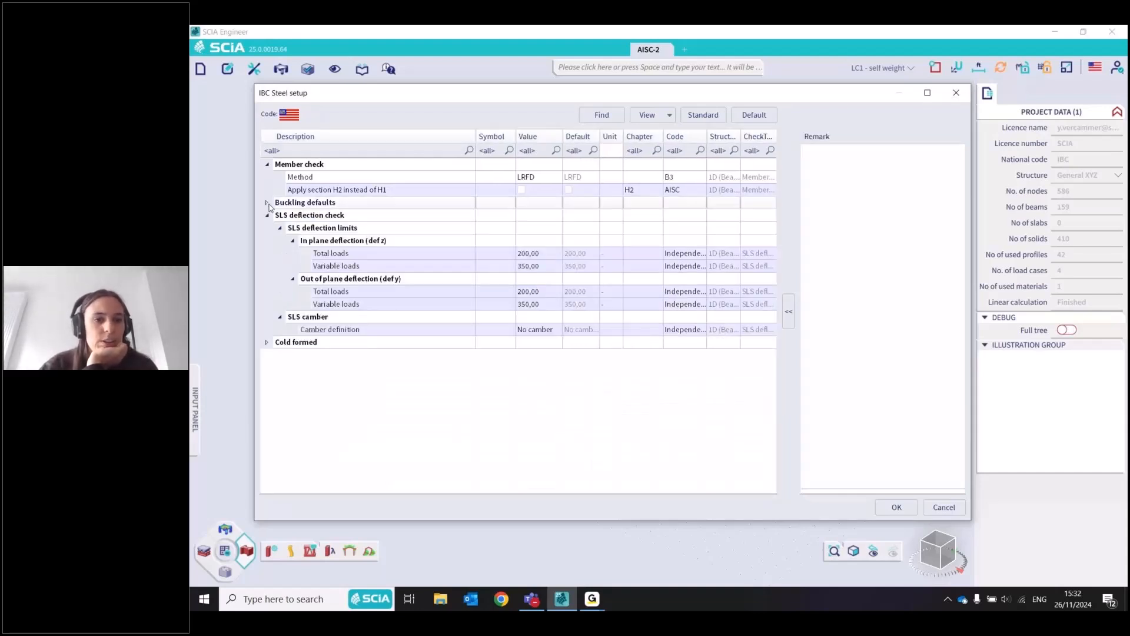
click(267, 202)
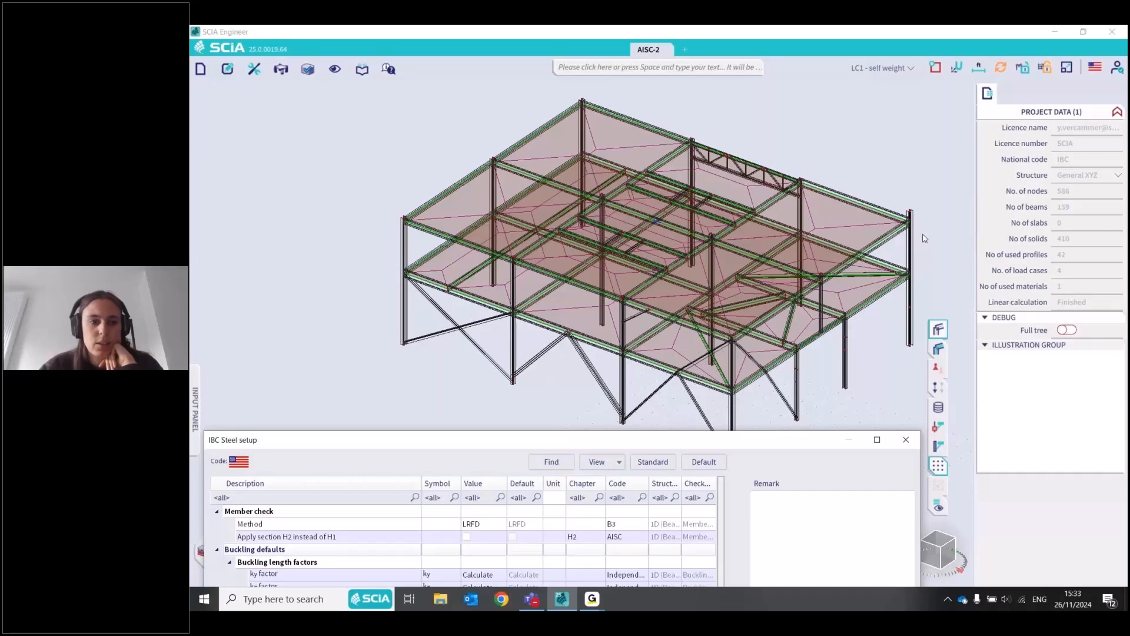
drag(539, 440, 634, 115)
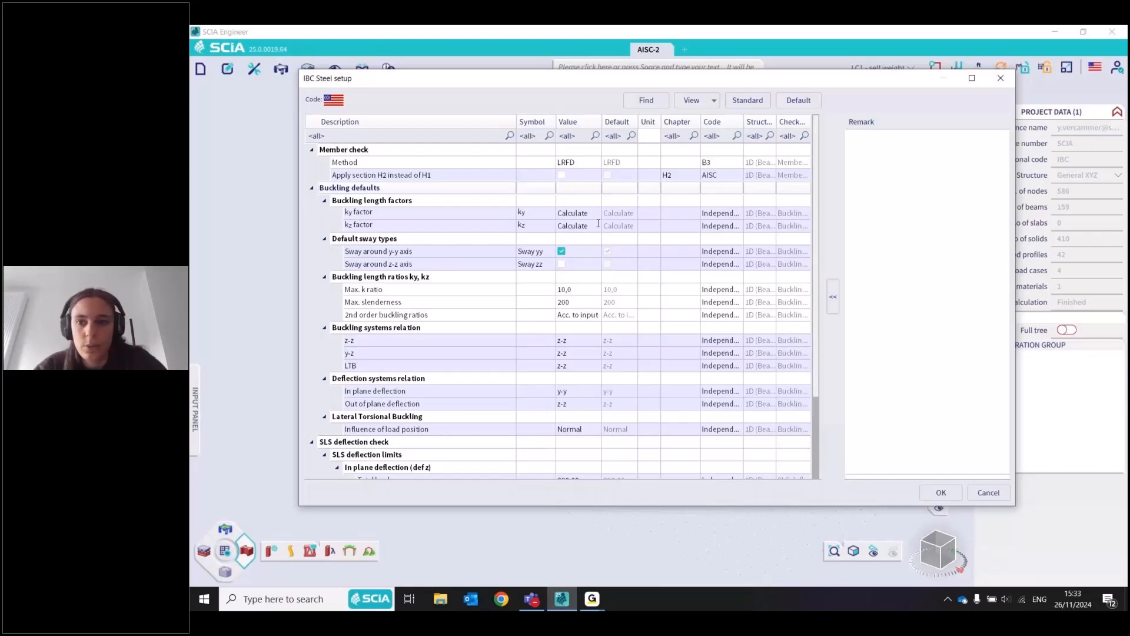
Review the ky factor explanation in the steel setup and try Factor as the default way to determine it
click(591, 213)
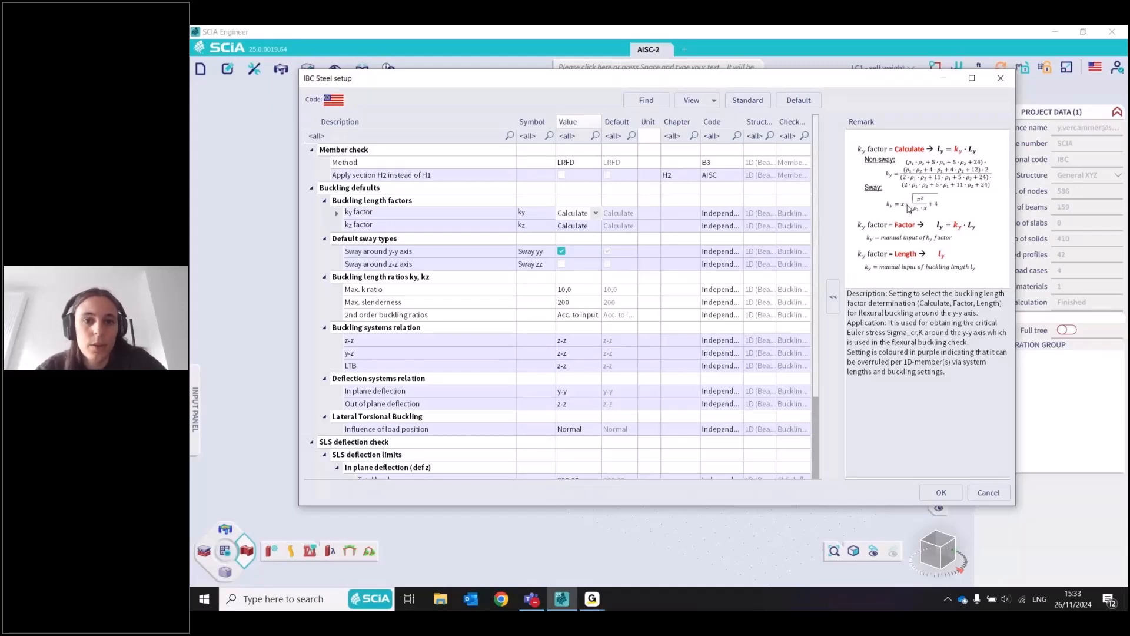
click(595, 213)
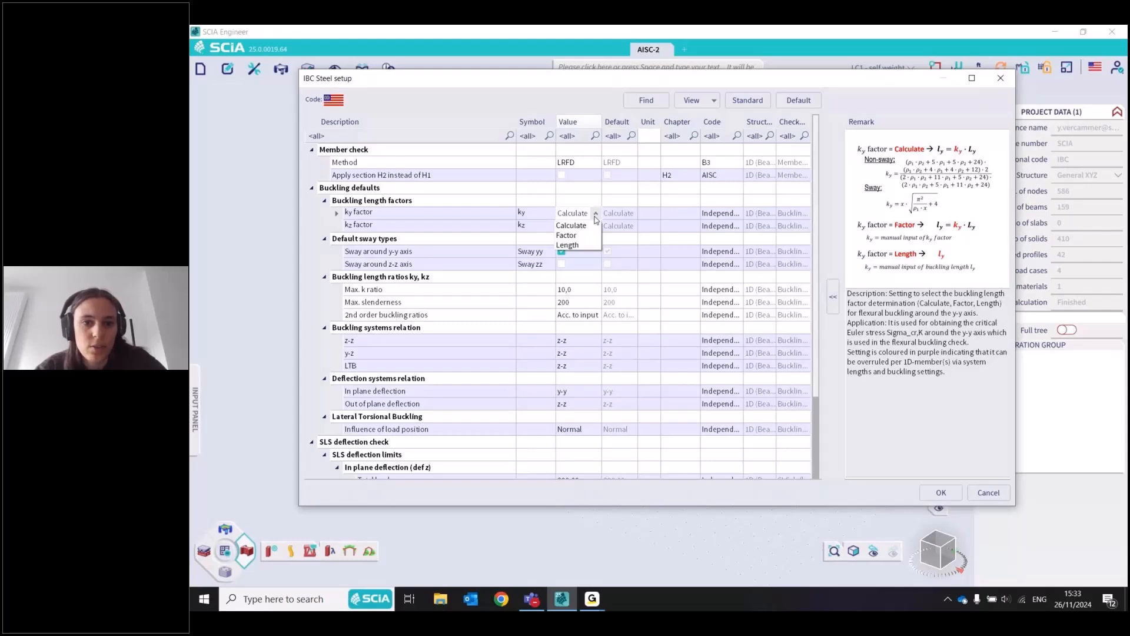
click(585, 235)
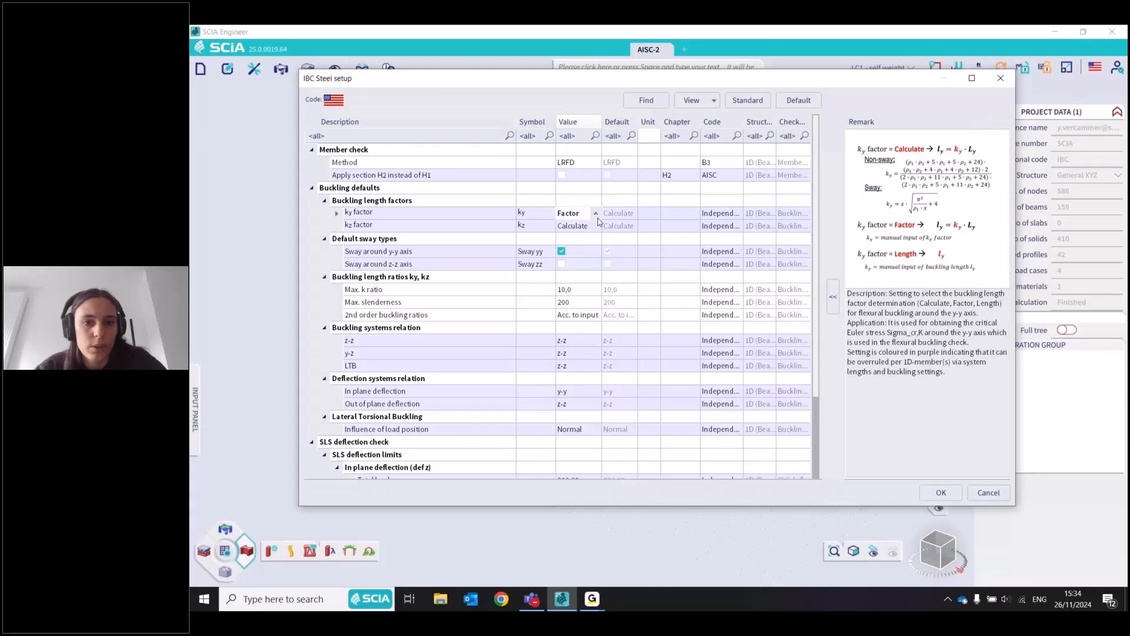
click(597, 213)
click(597, 215)
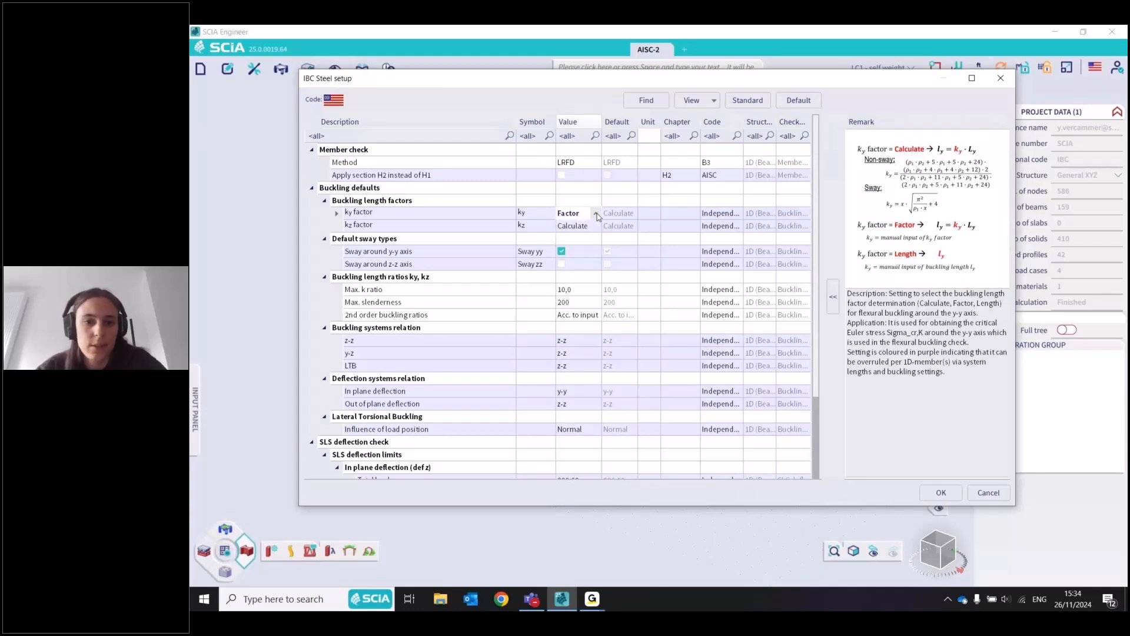
click(597, 215)
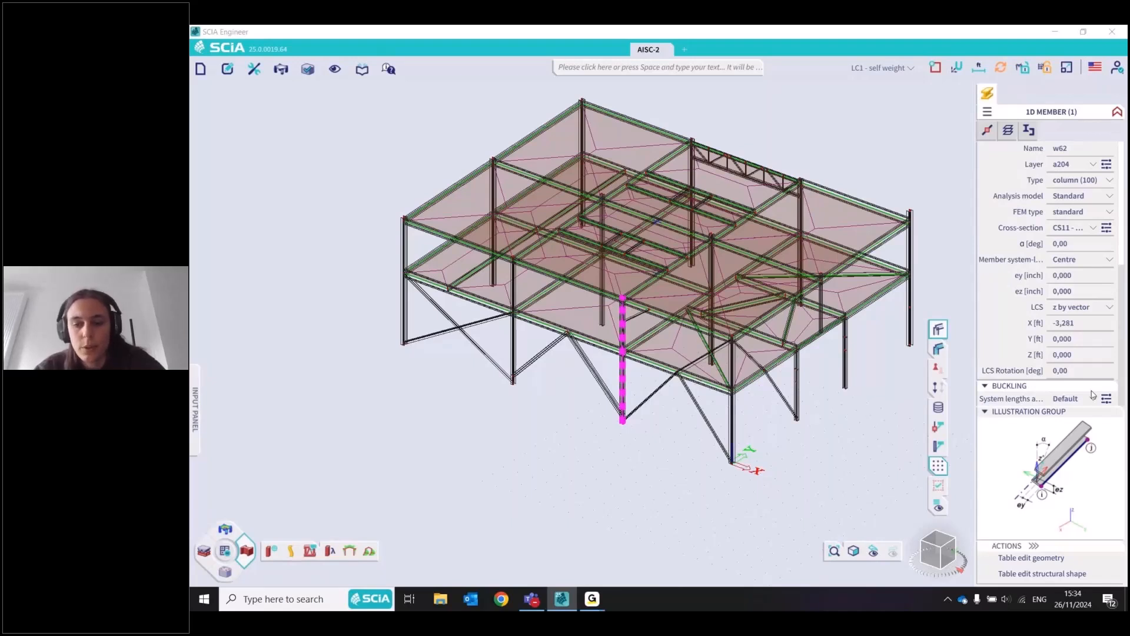
Open column w62's system lengths and buckling settings and open the first span's ky value for editing
click(1106, 399)
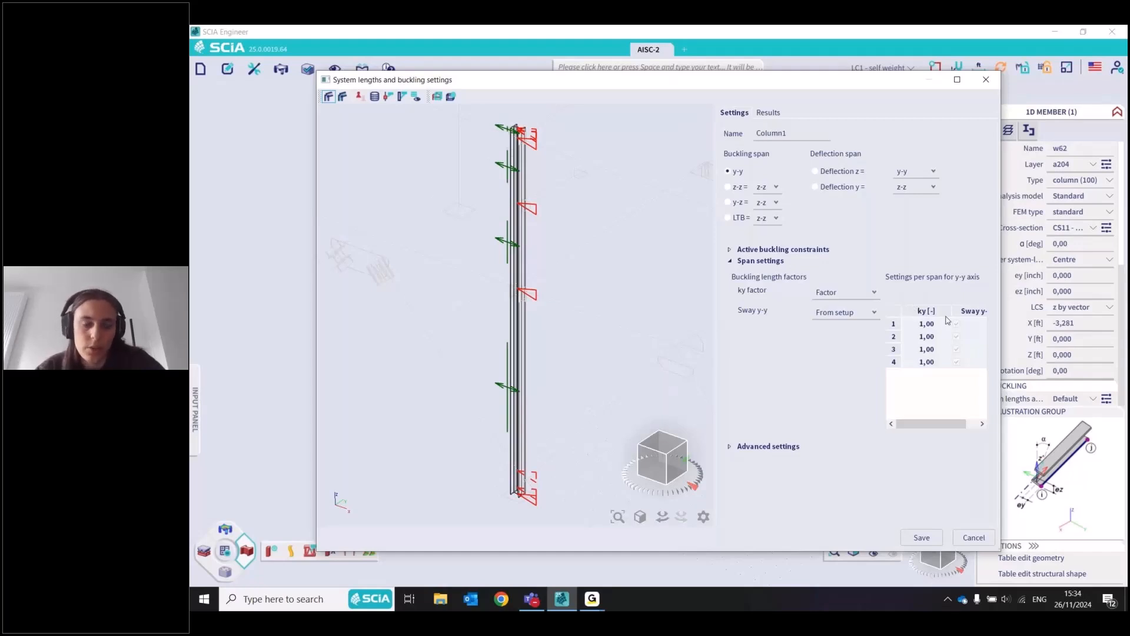
double_click(936, 323)
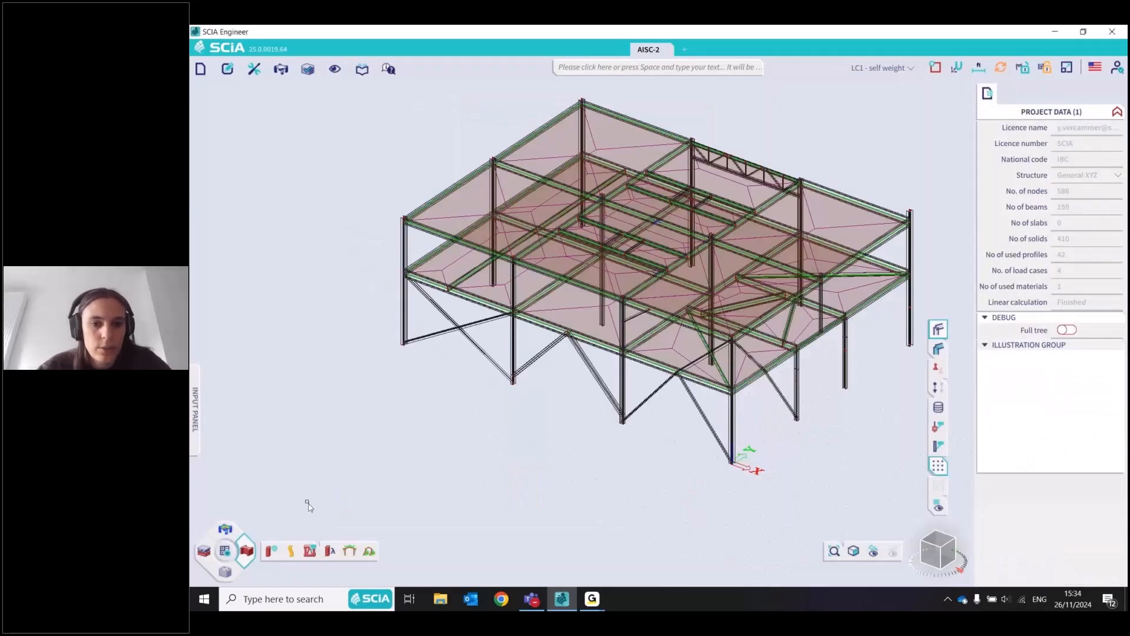
Reopen the steel setup and review the available ky factor options and the kz factor explanation
click(272, 551)
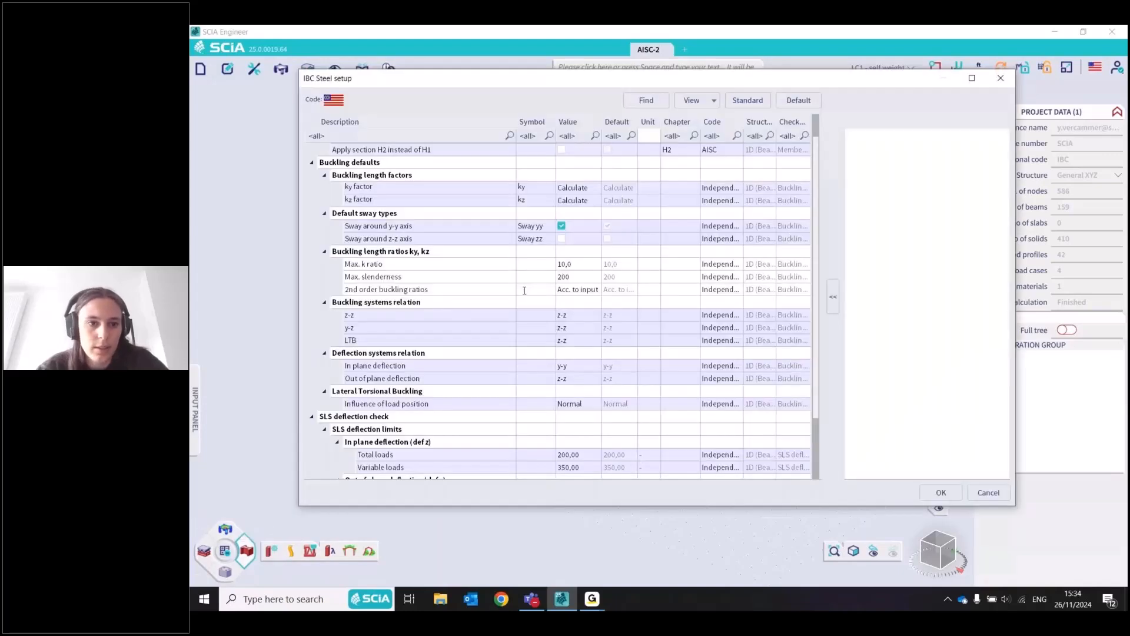
scroll(554, 216, up, 1)
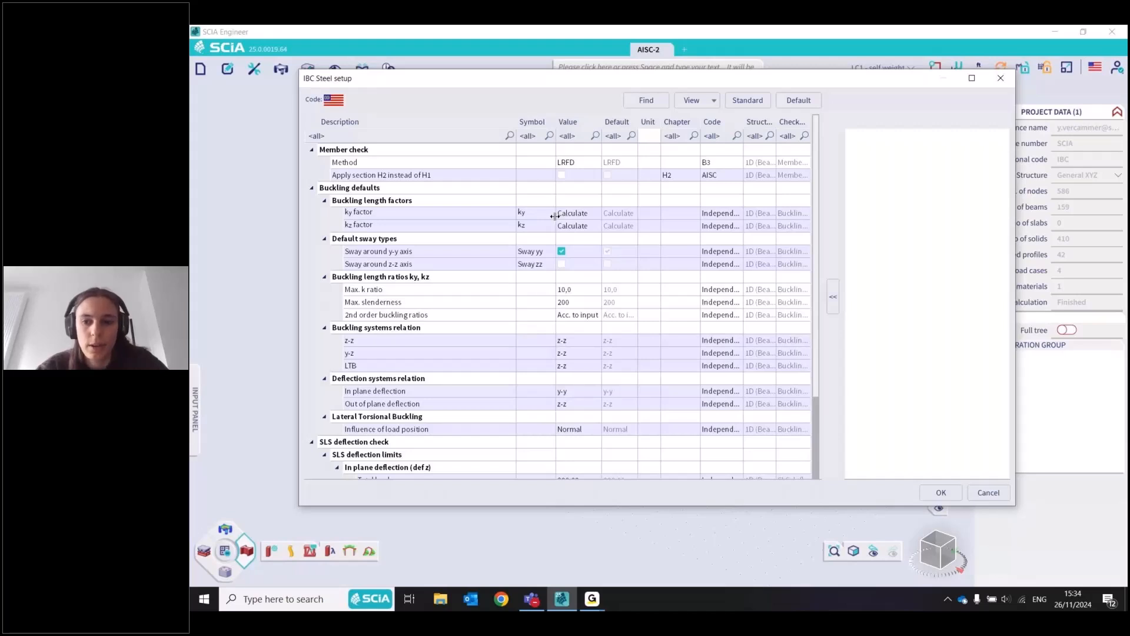
click(571, 213)
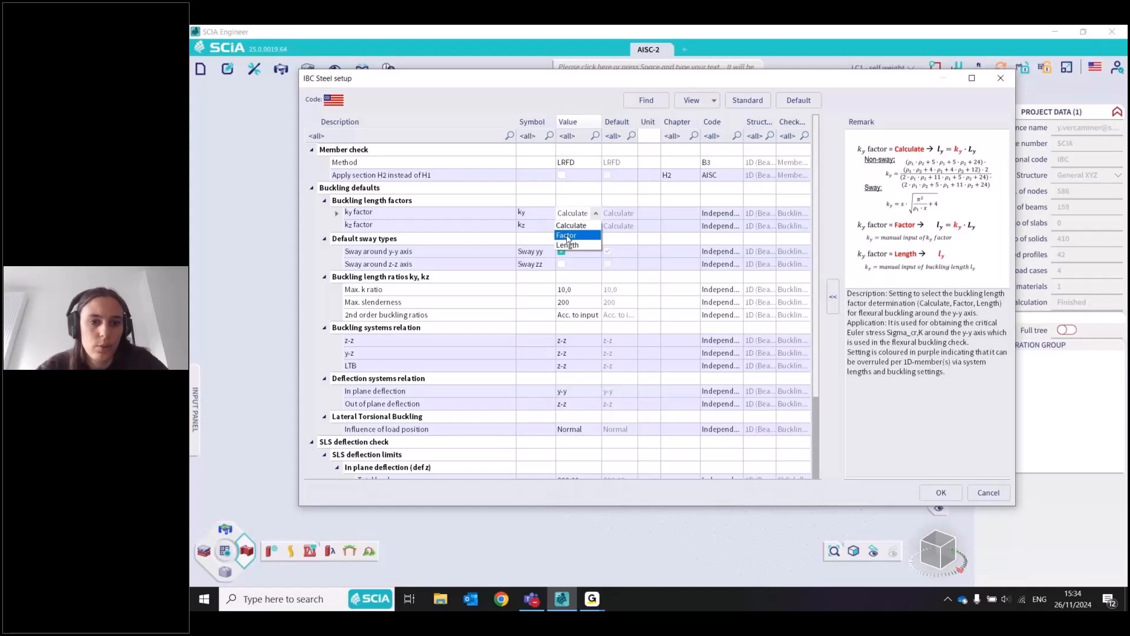
click(468, 223)
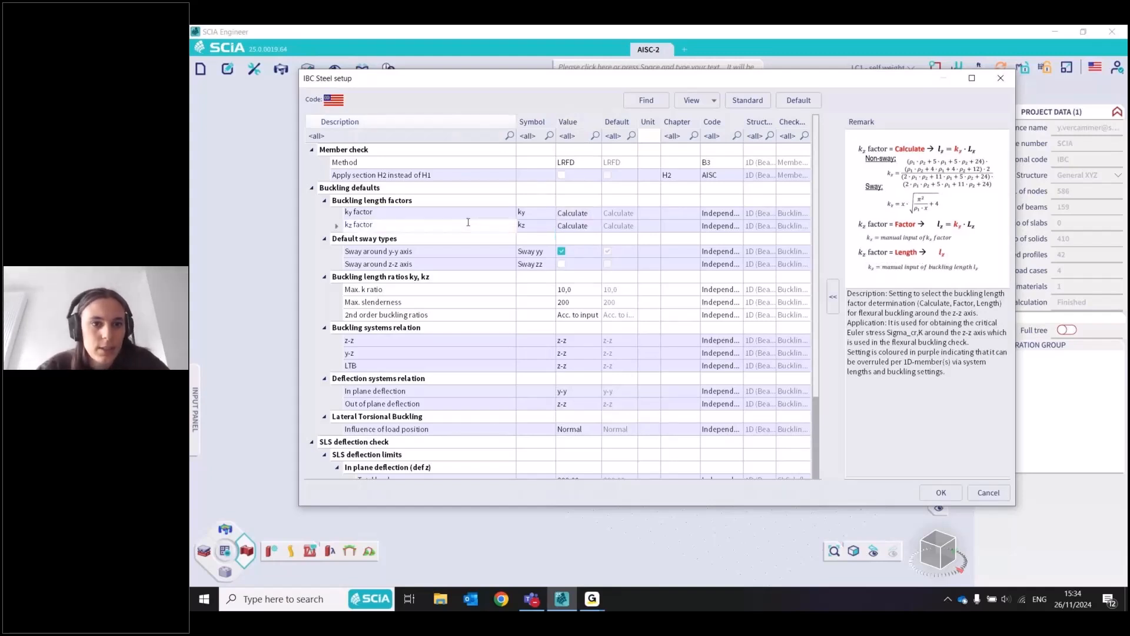
Try ASD as the member check method, return it to LRFD, and cancel the steel setup
click(312, 187)
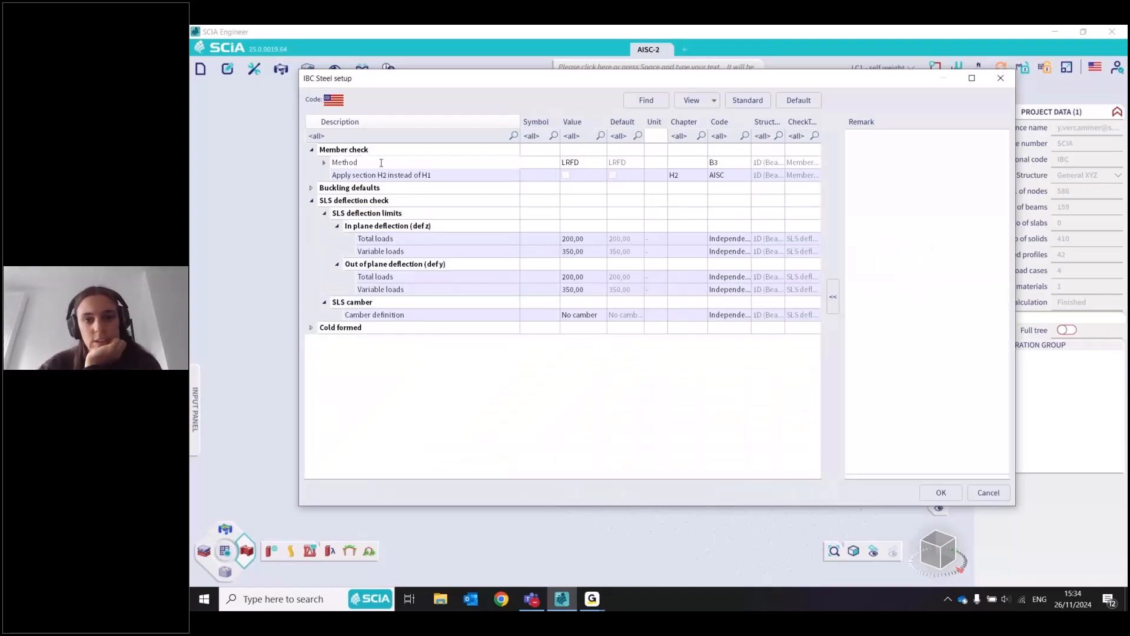
click(597, 166)
click(600, 162)
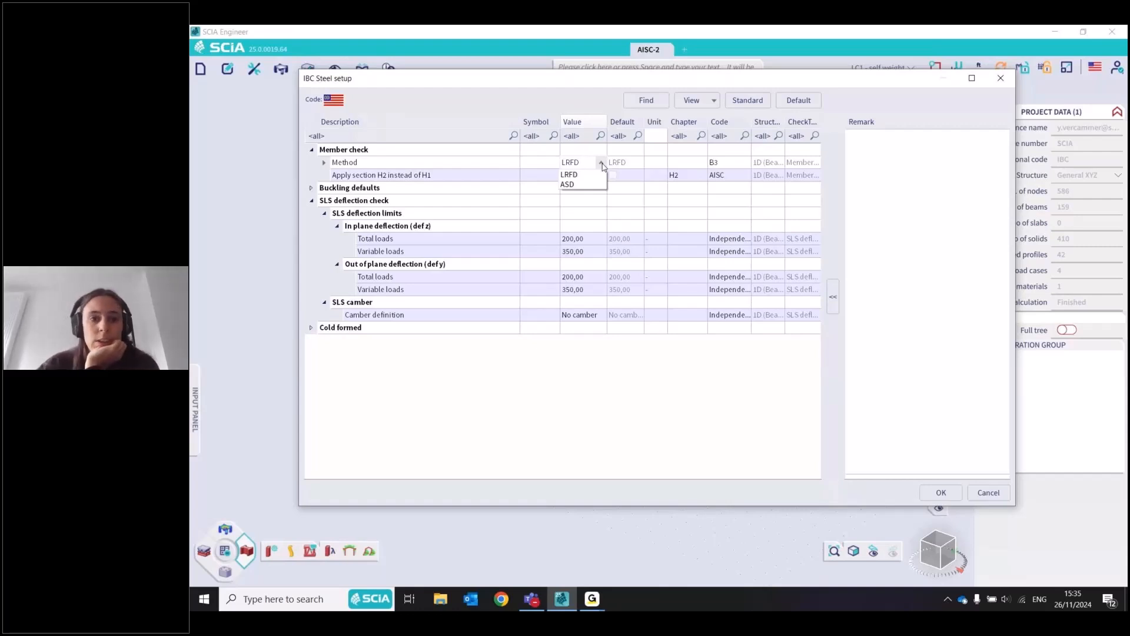
click(567, 185)
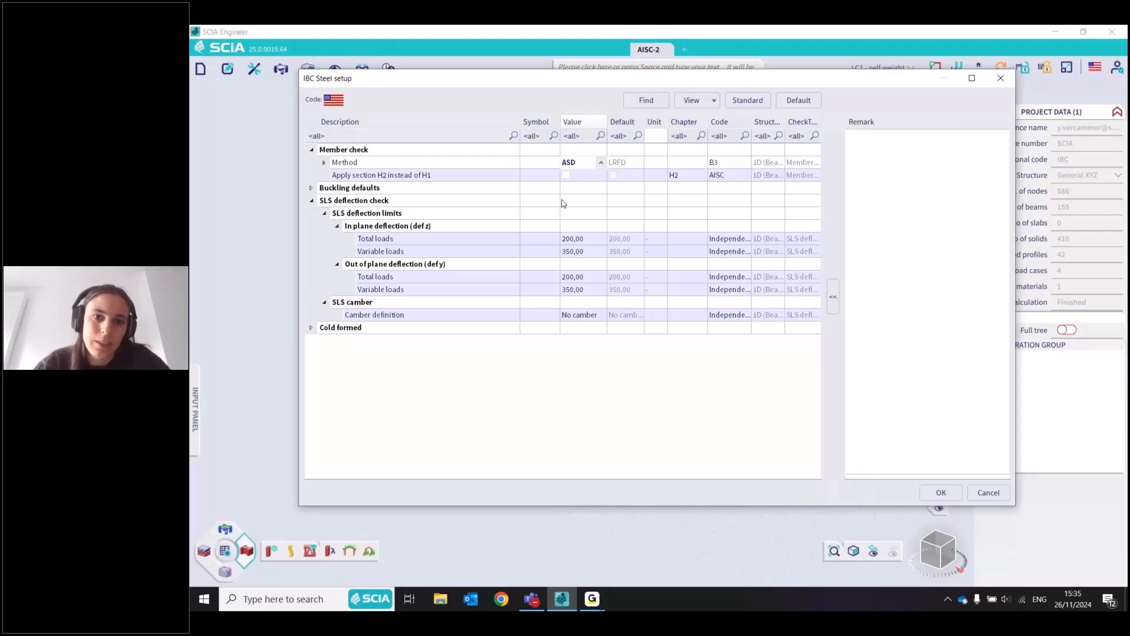
click(601, 162)
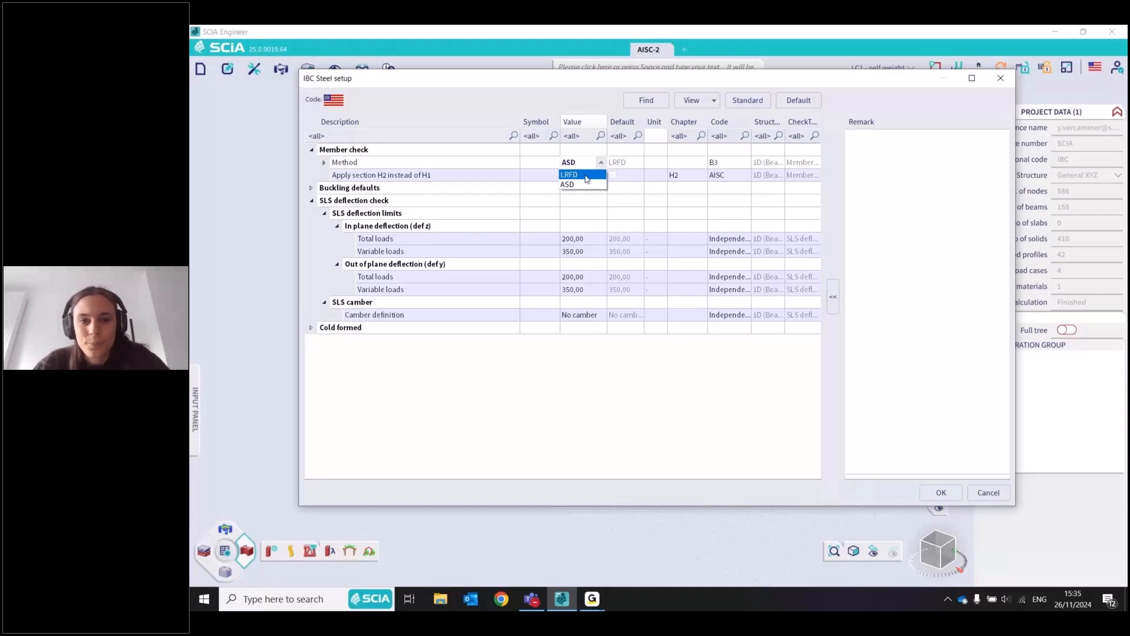
click(587, 179)
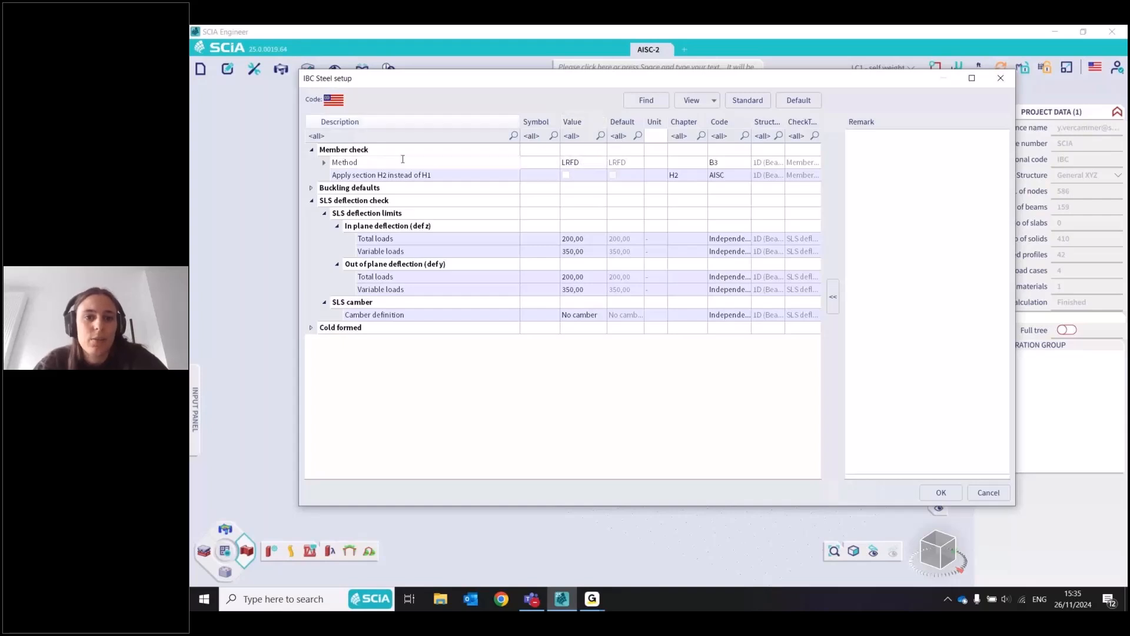
drag(607, 157, 608, 157)
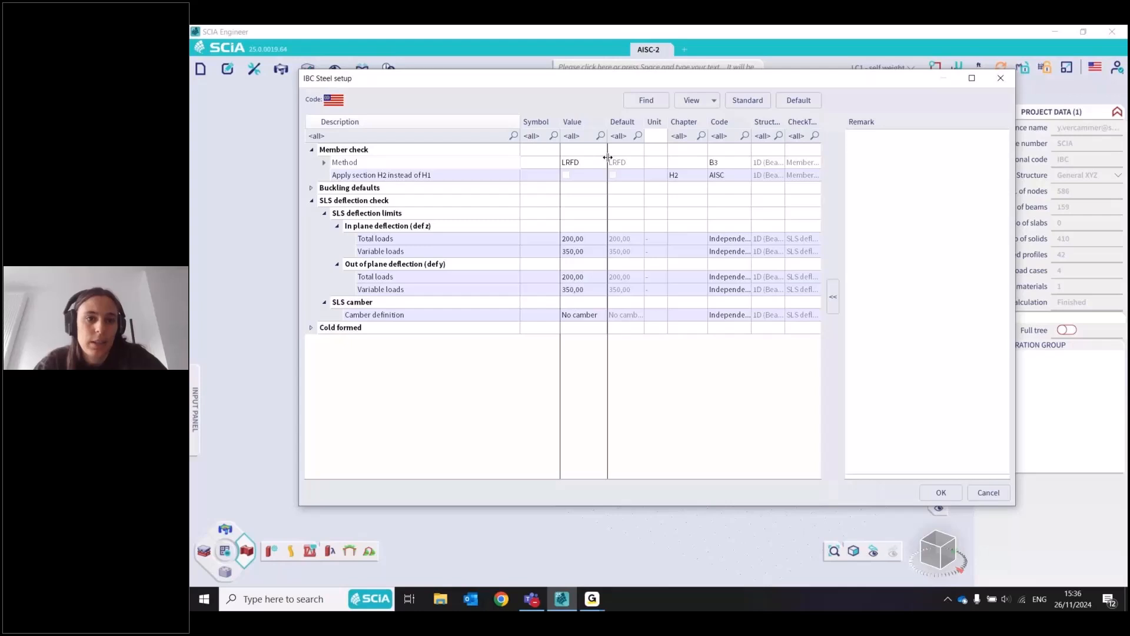
drag(607, 157, 609, 157)
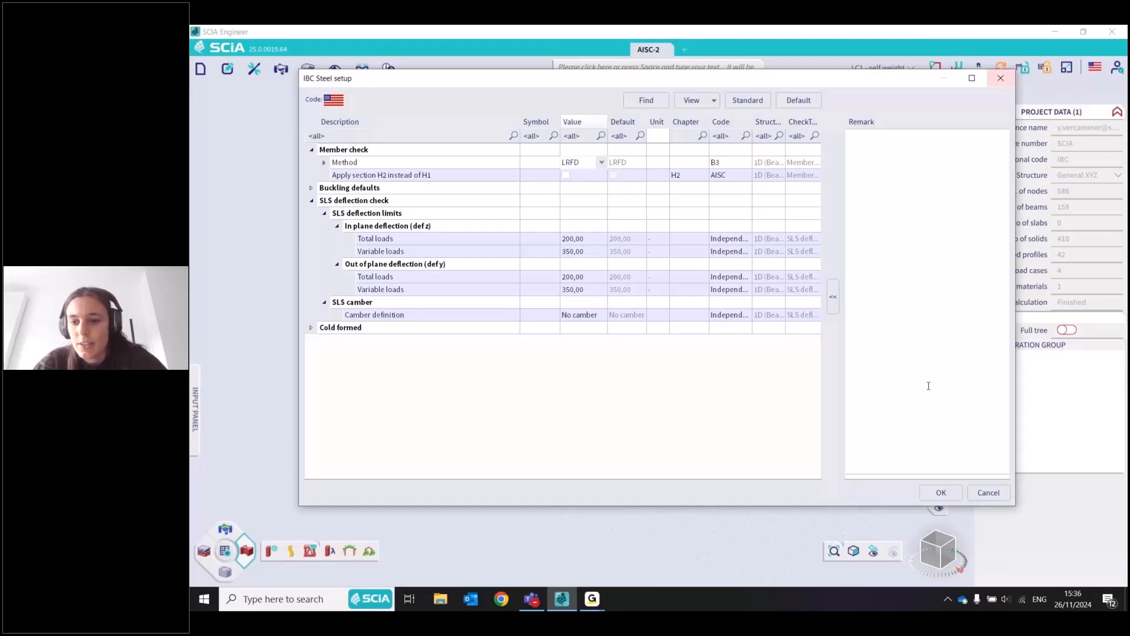
click(980, 492)
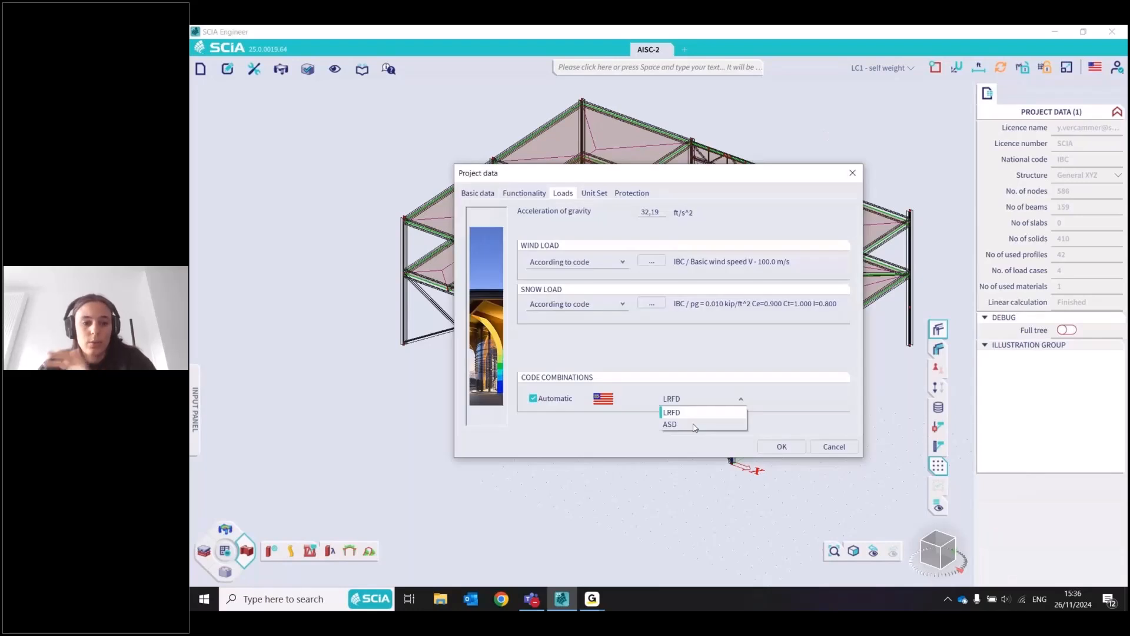
Check the LRFD and ASD code combination options in the project's load data and close it without changes
click(450, 518)
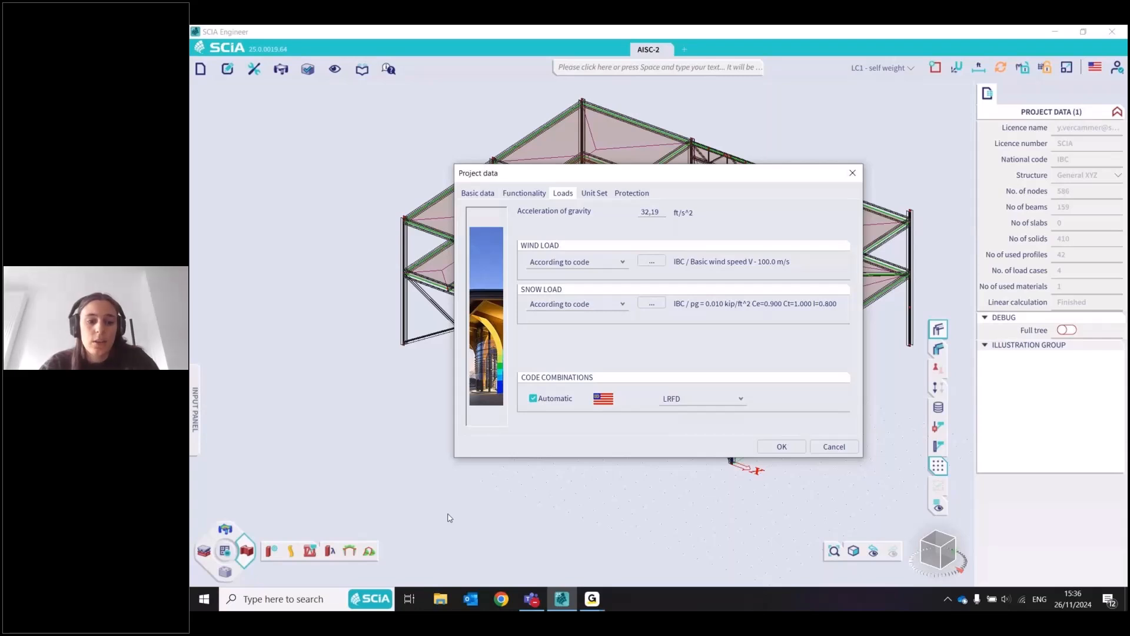
key(Escape)
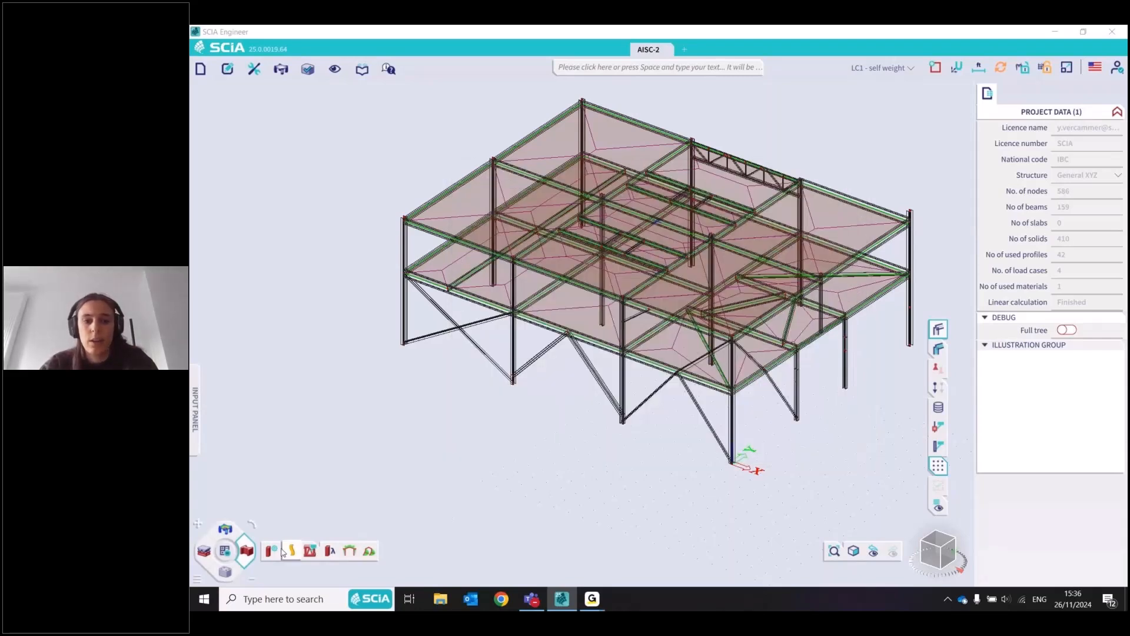
Run the ULS steel check on floor beam a117 for the LRFD-Ult (auto) combination
click(351, 552)
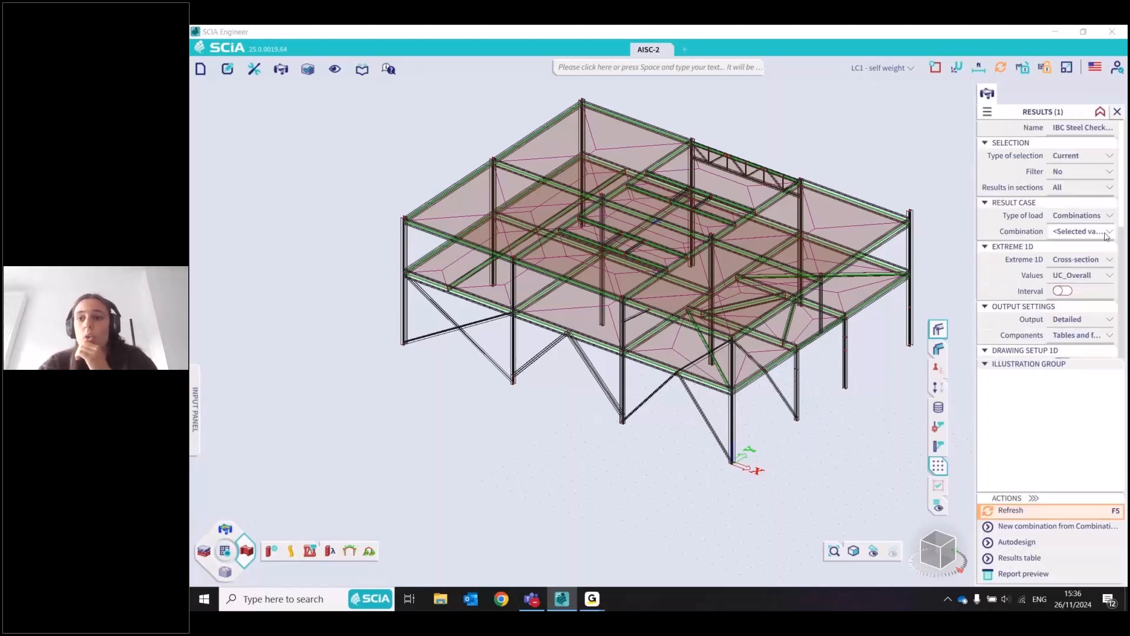
click(1106, 233)
click(1067, 259)
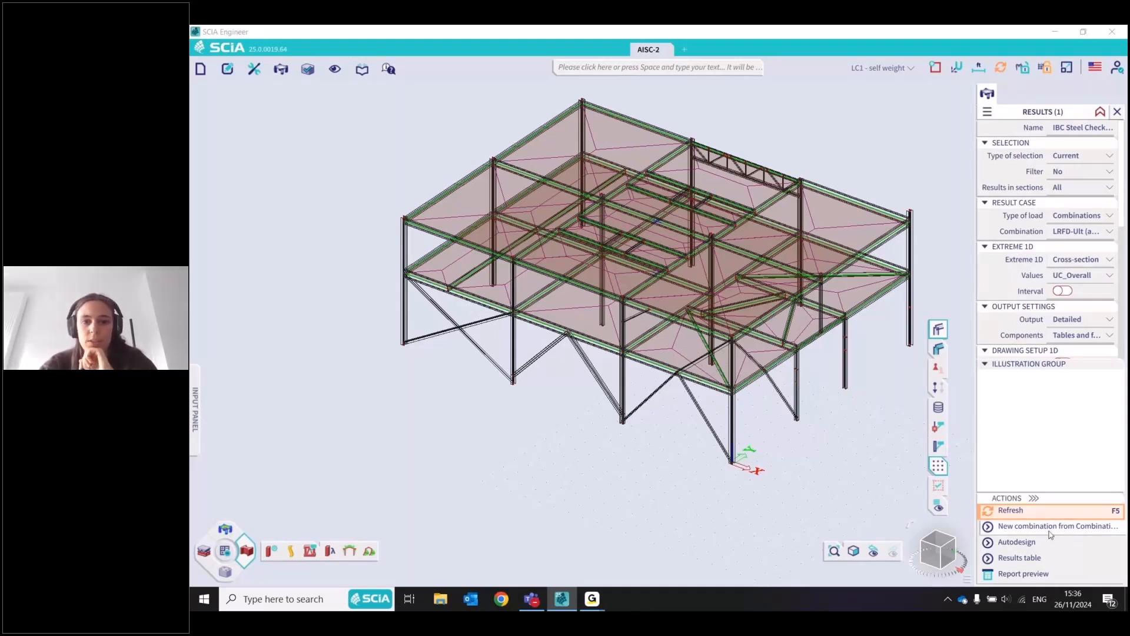
click(548, 291)
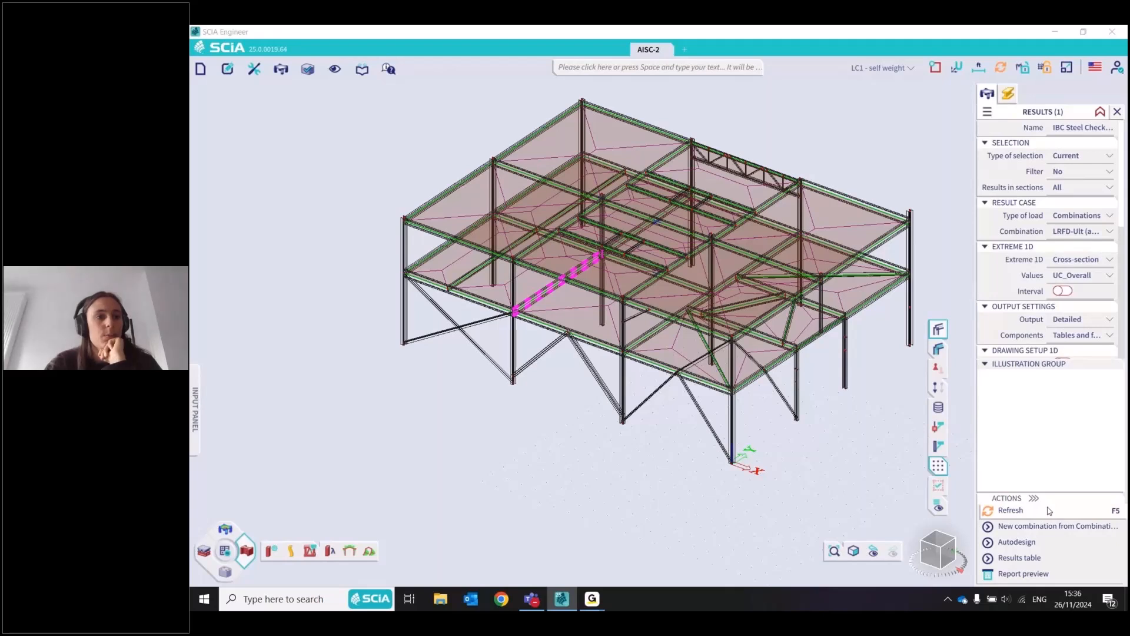
click(1048, 511)
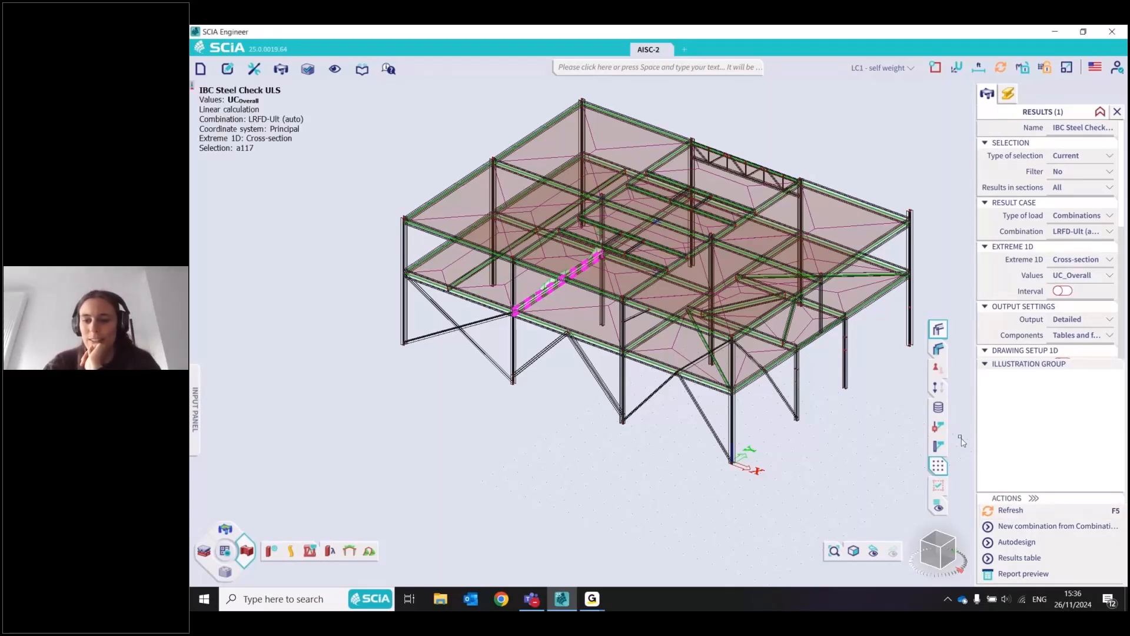
Preview the detailed ULS steel check report for beam a117, read through it, and close the preview
click(1043, 574)
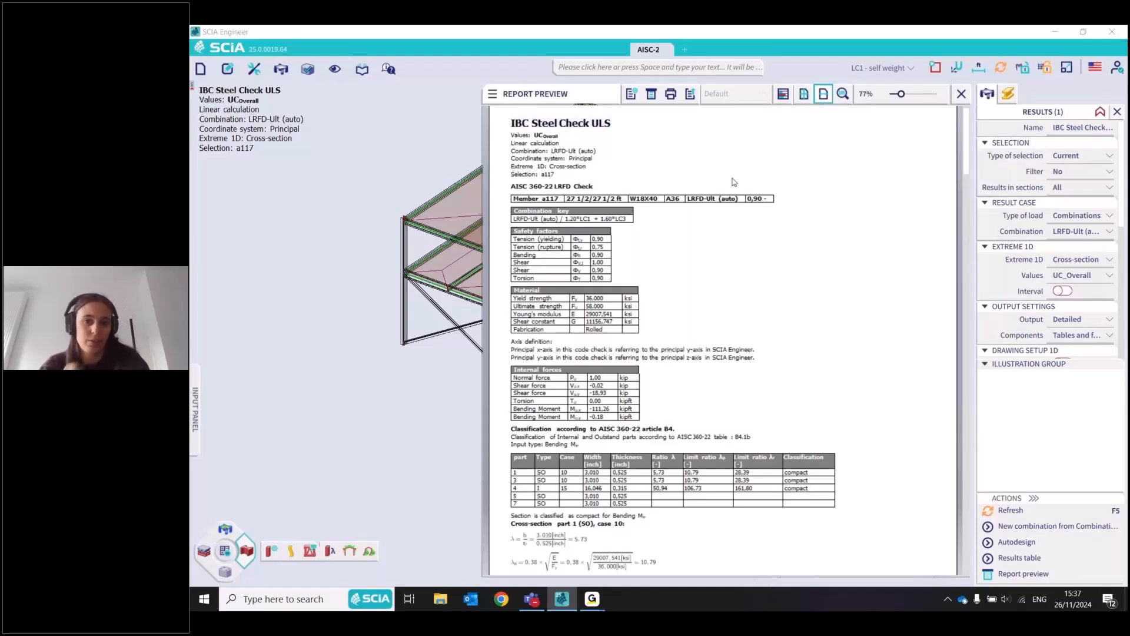
scroll(771, 224, up, 1)
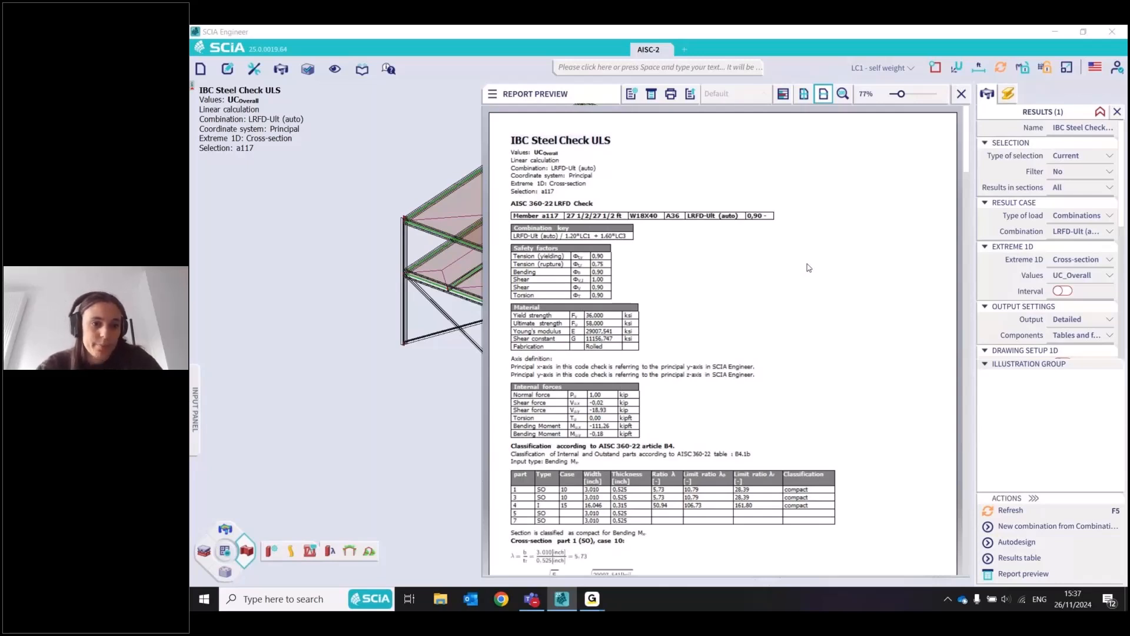
click(961, 94)
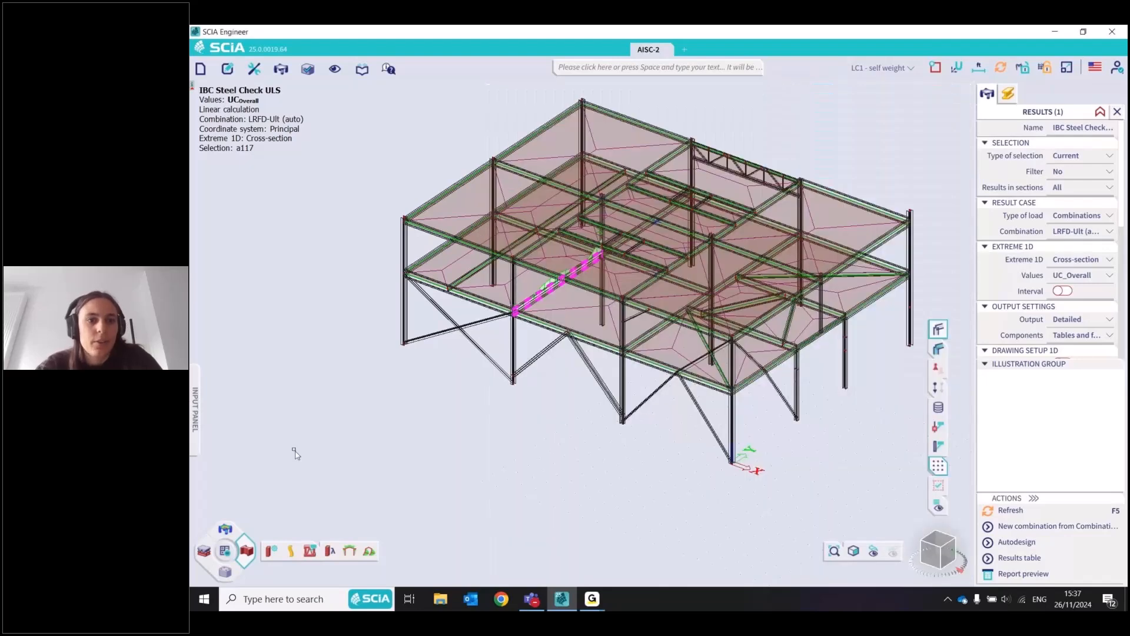
Review the remark on applying section H2 instead of H1 in the steel setup and close the setup without changes
click(271, 551)
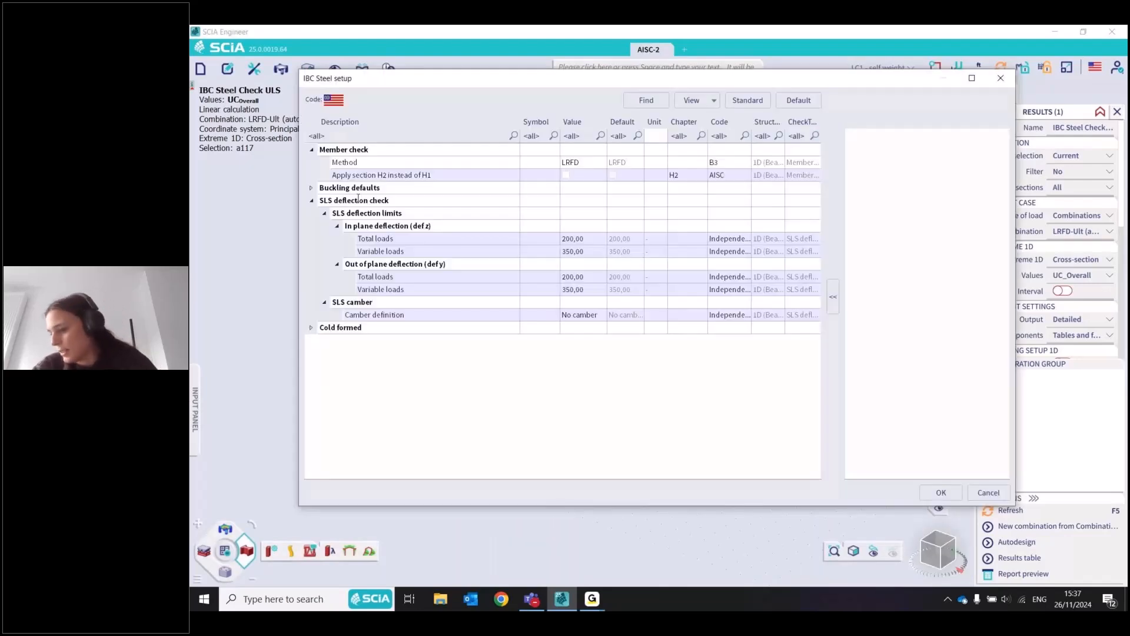
click(473, 174)
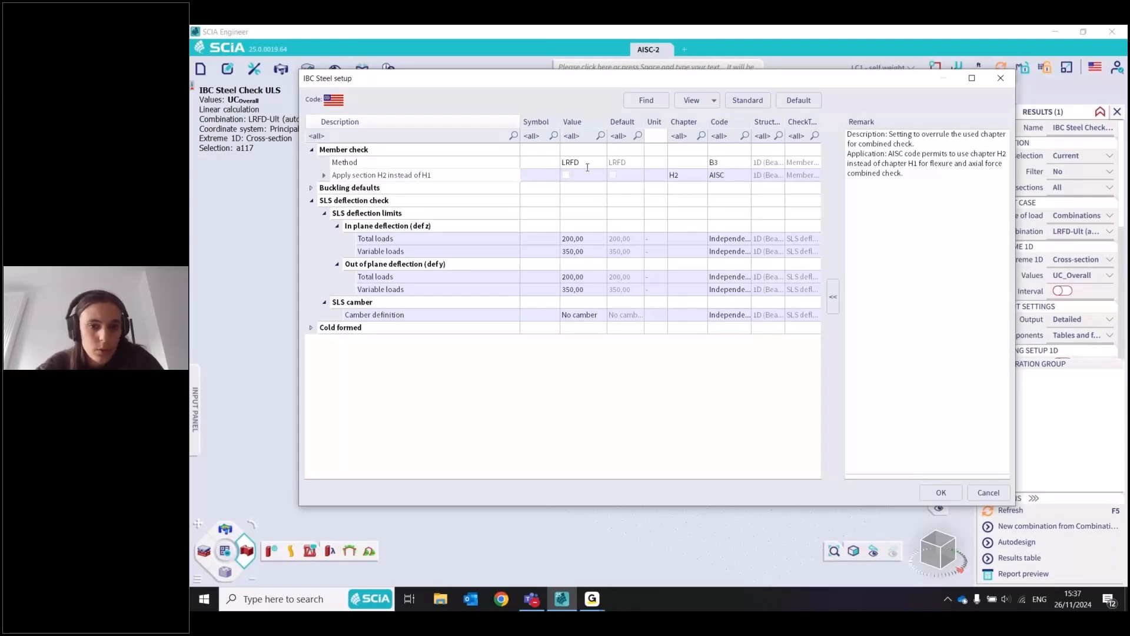
key(Escape)
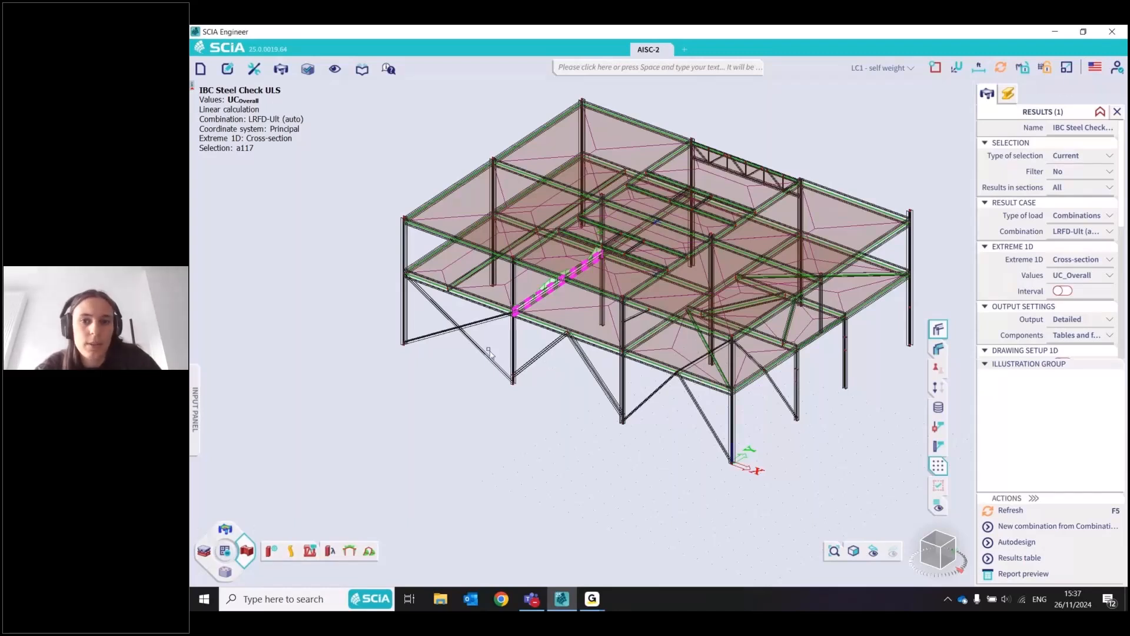
Assign steel member data to beam a117 with section H2 instead of H1 left off, and select the new data label
click(309, 551)
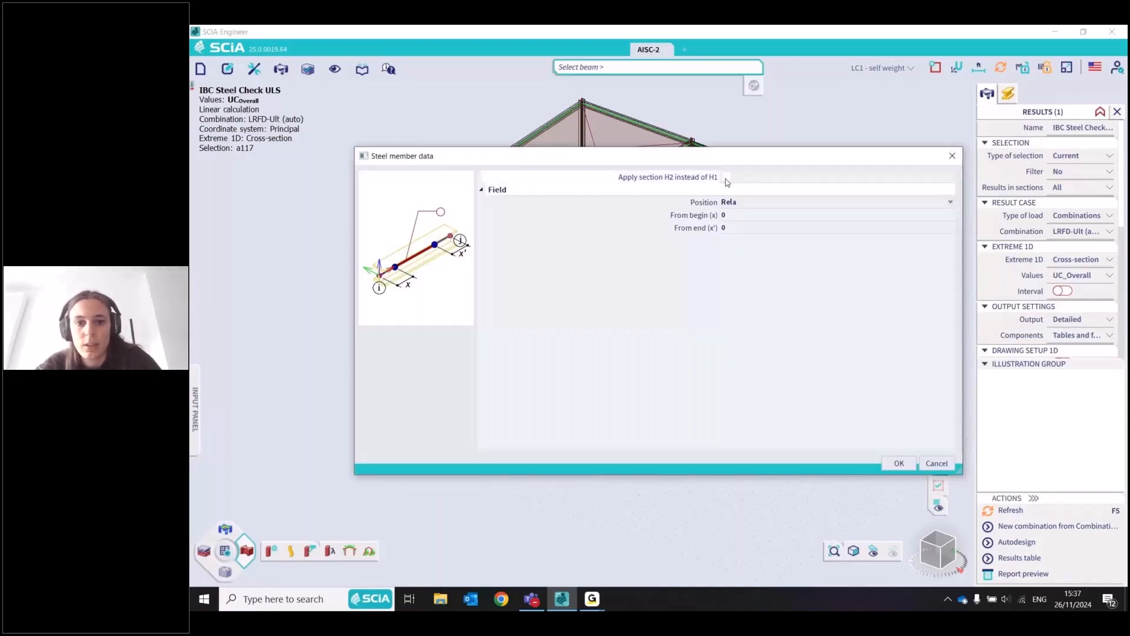
click(898, 464)
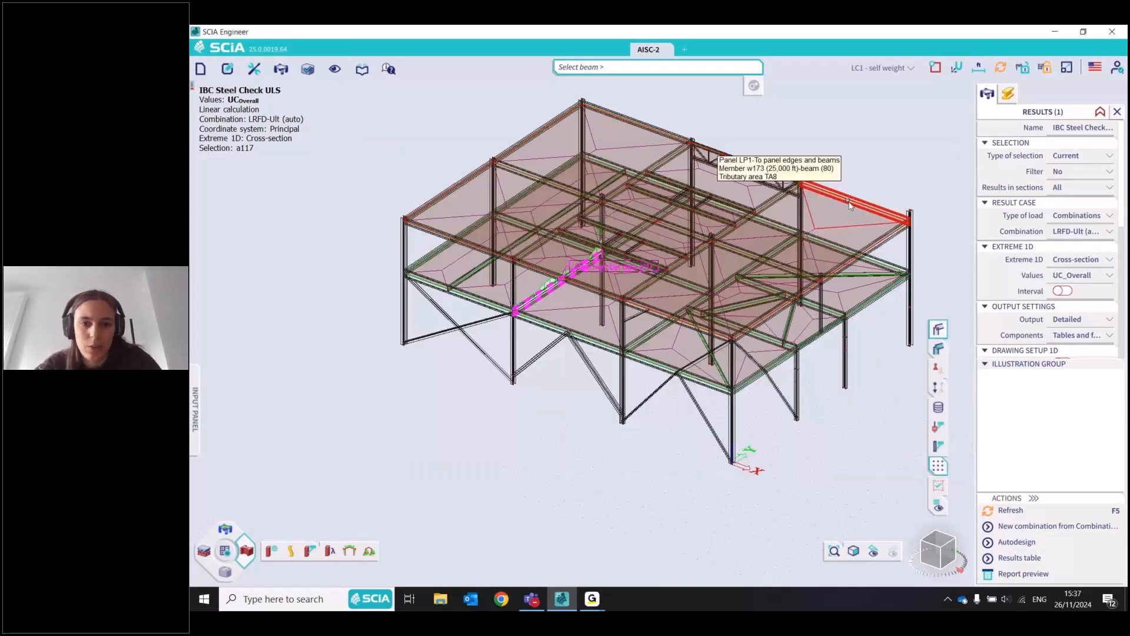
key(Escape)
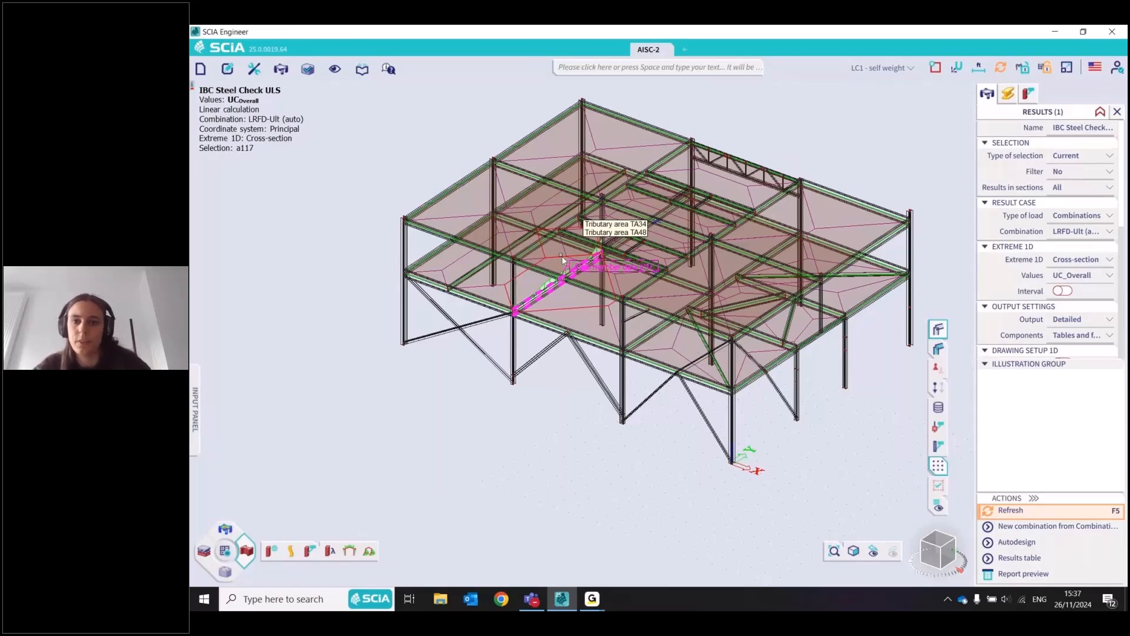
scroll(633, 270, up, 5)
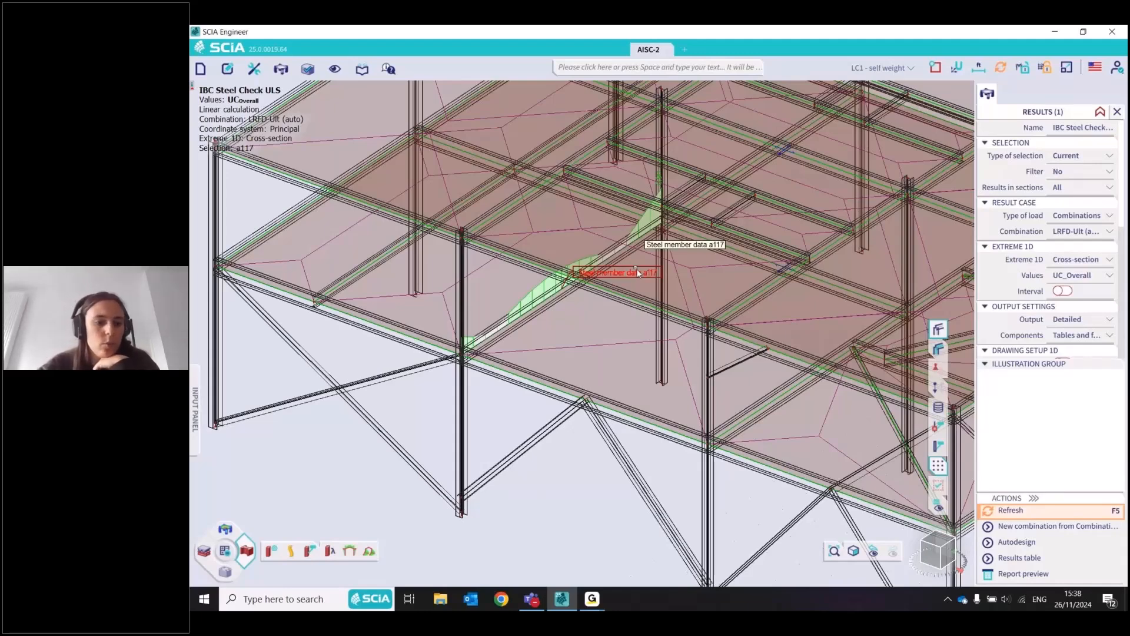
click(639, 273)
Try applying section H2 instead of H1 globally in the steel setup, clear the option again, and cancel the setup
click(269, 555)
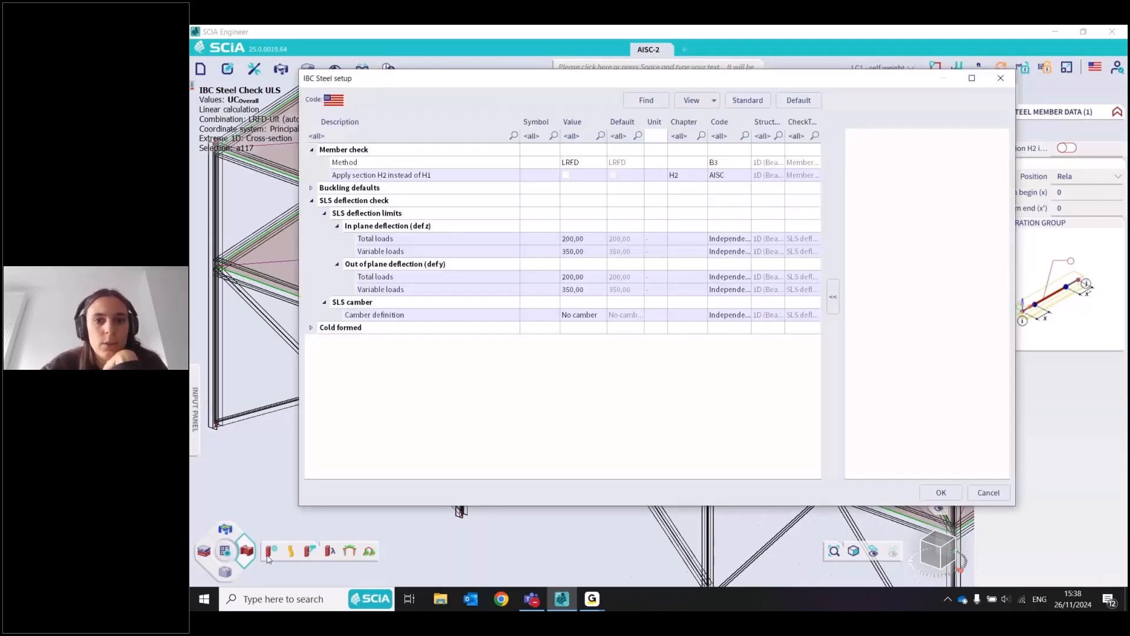
click(566, 176)
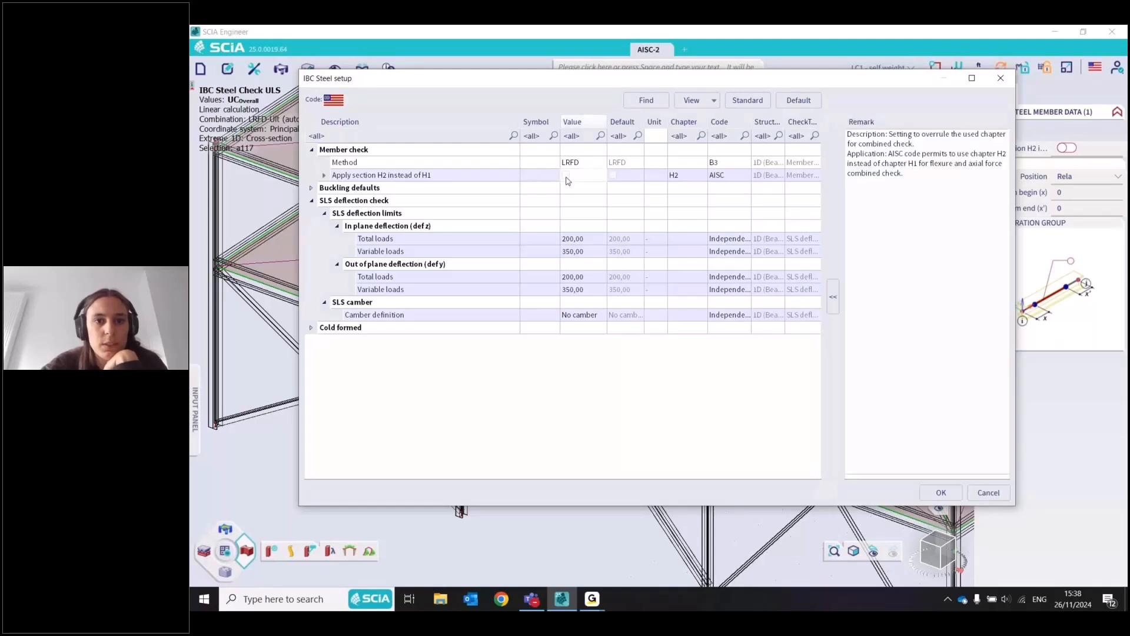
click(566, 176)
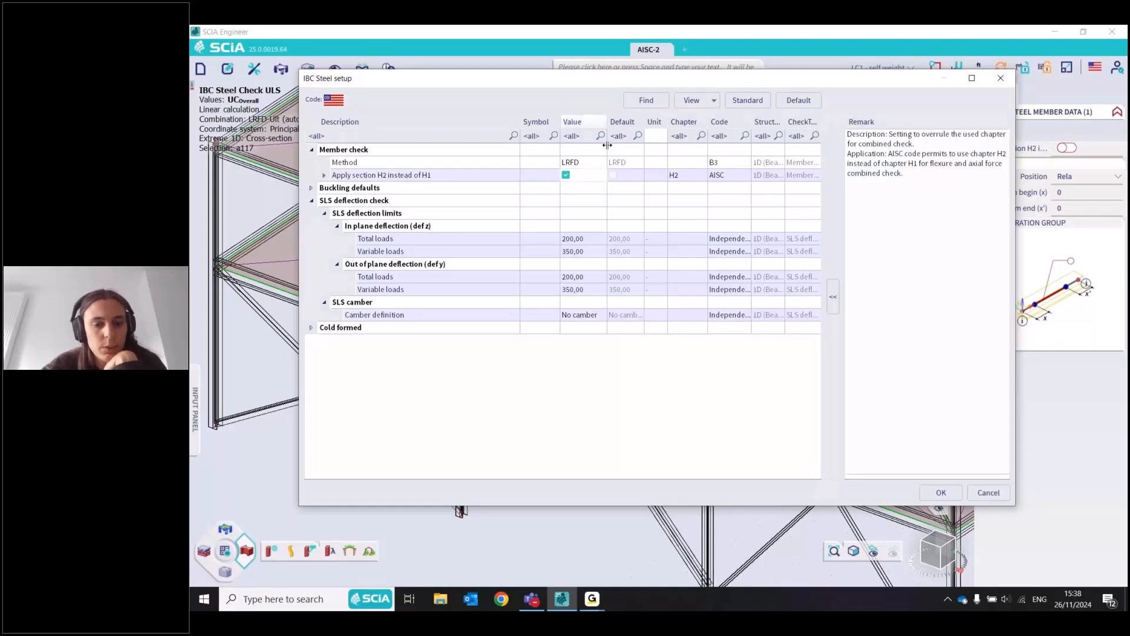
drag(576, 72, 687, 400)
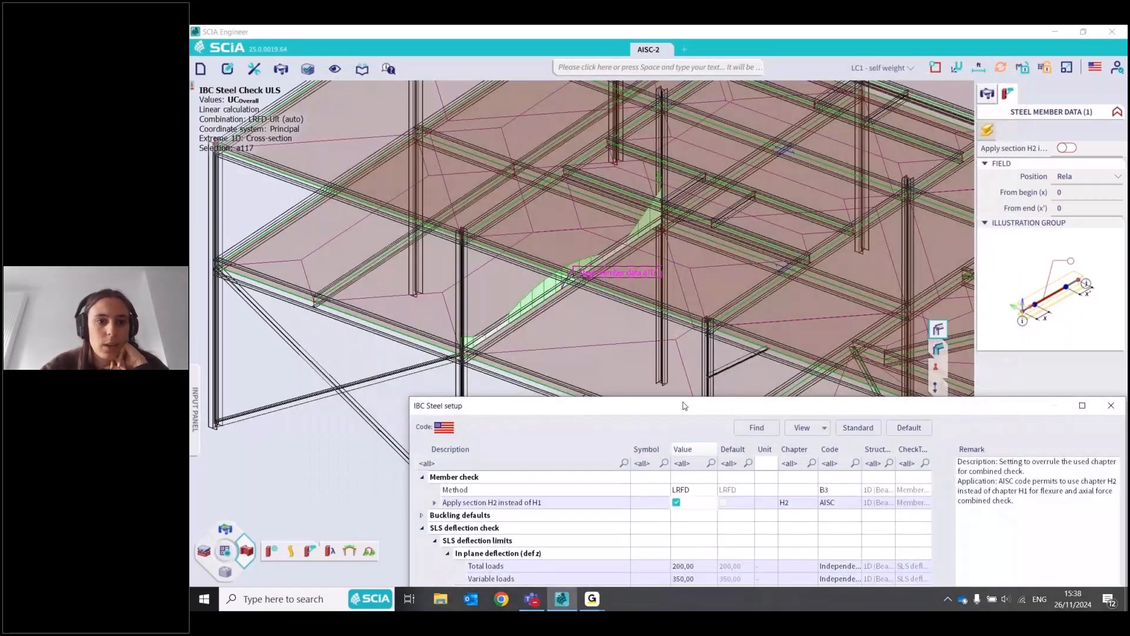
drag(684, 405, 525, 91)
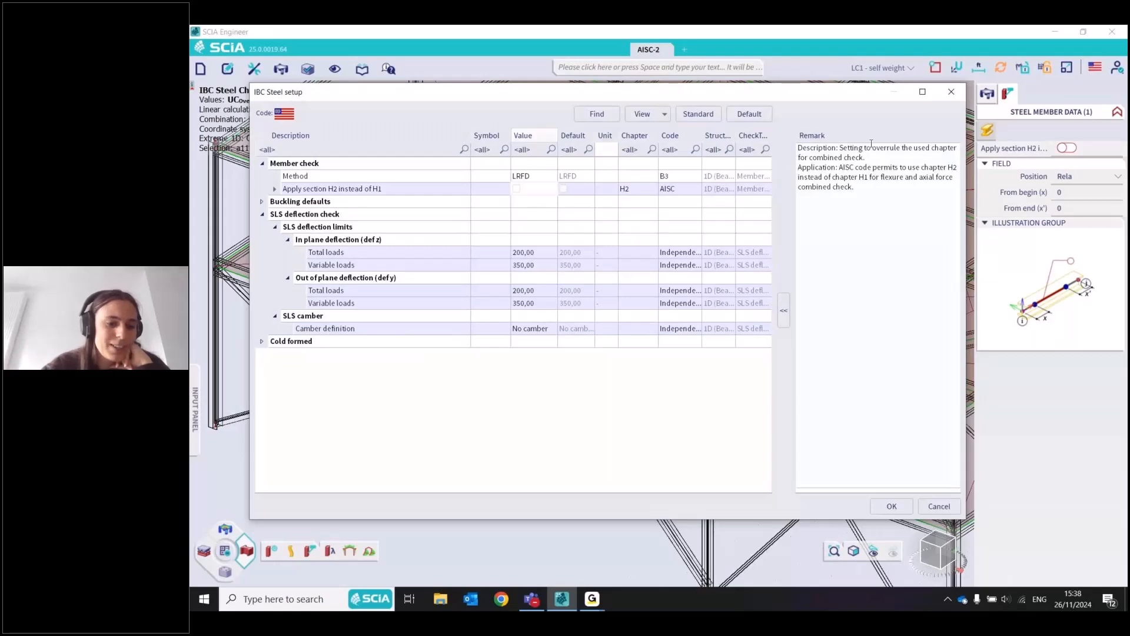
click(938, 507)
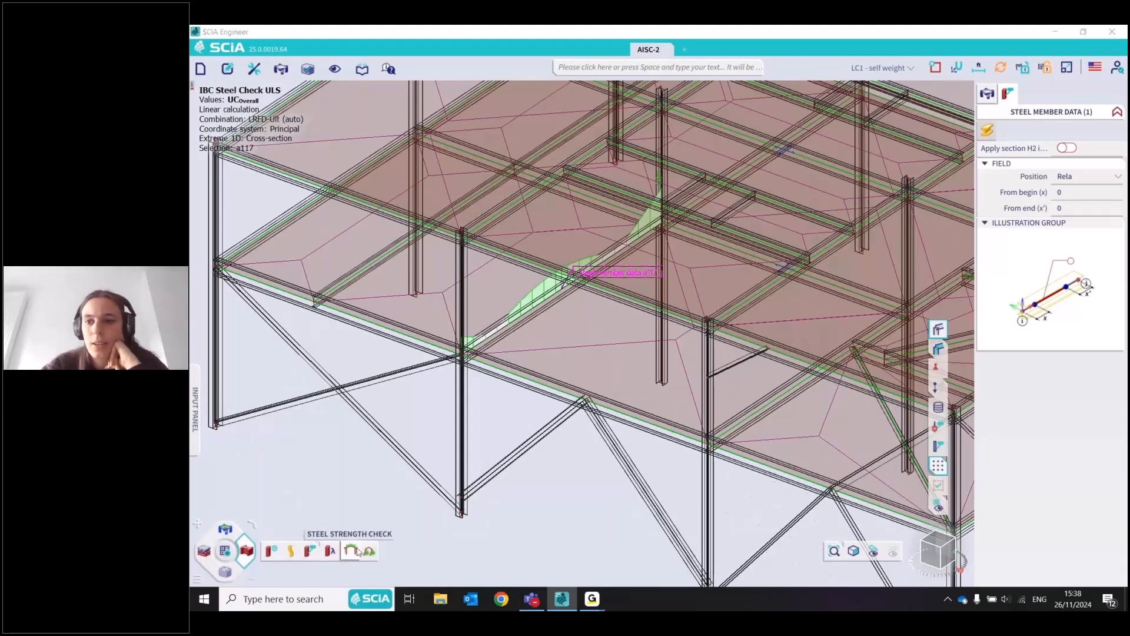
Set up the ULS steel check for beam a117 with tables and formulas as output components, and open its report preview, widened
click(358, 552)
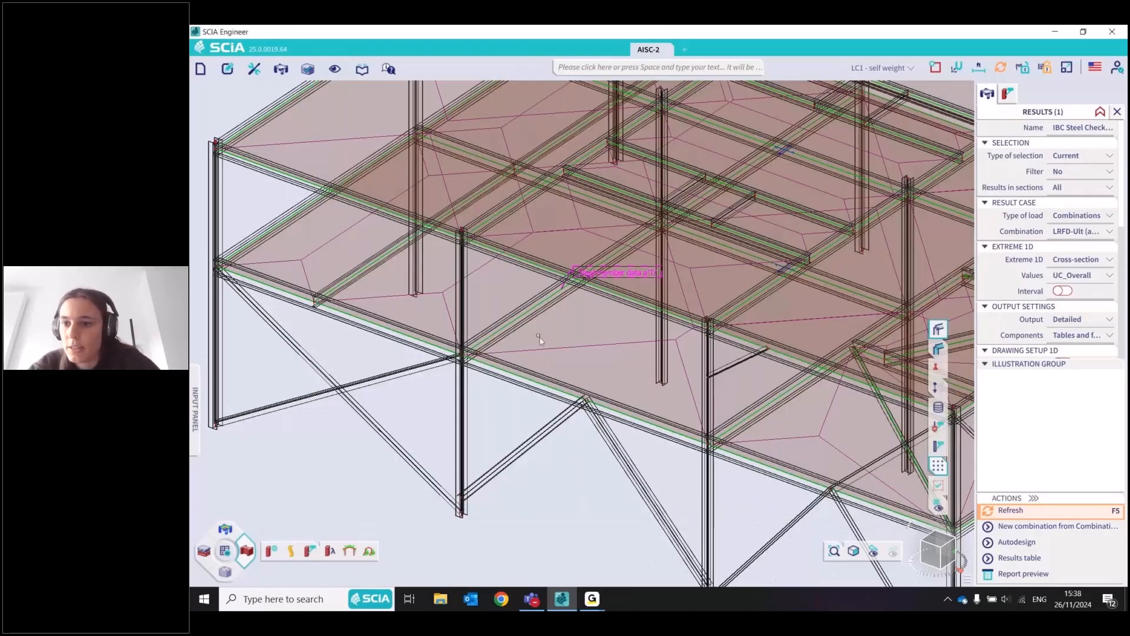
click(522, 325)
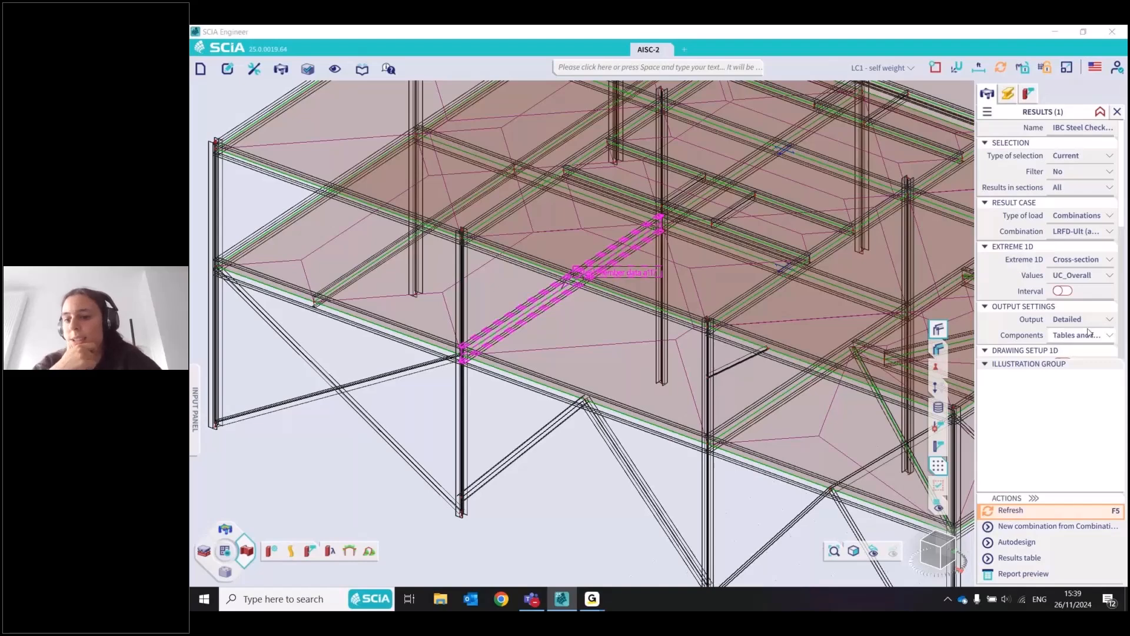
click(1082, 336)
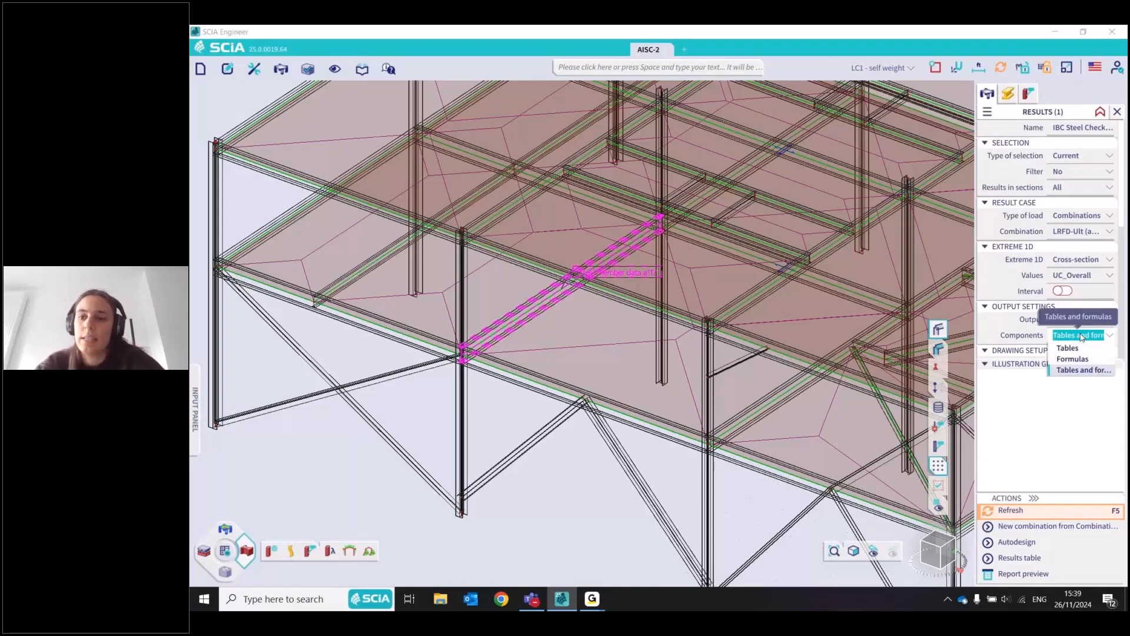
click(1085, 370)
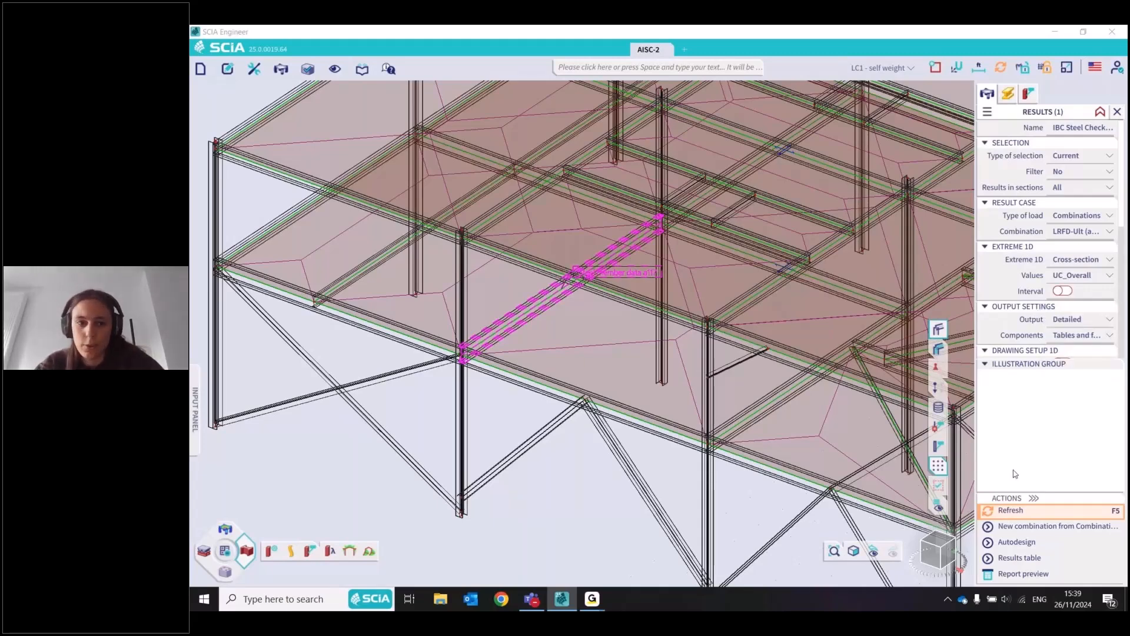
click(1023, 573)
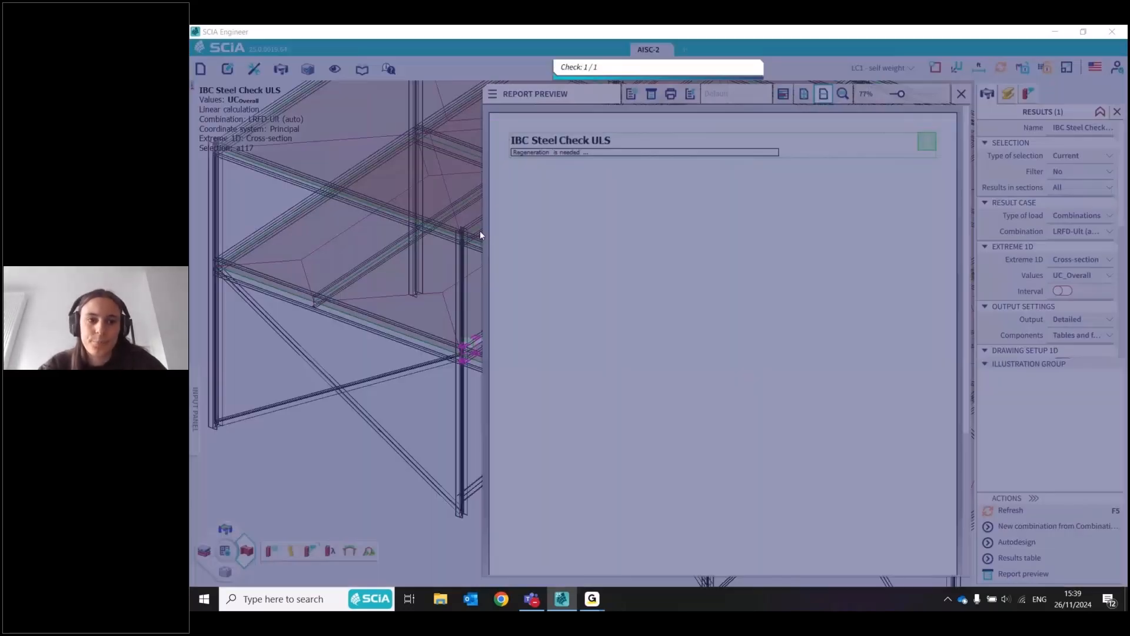
drag(481, 234, 357, 241)
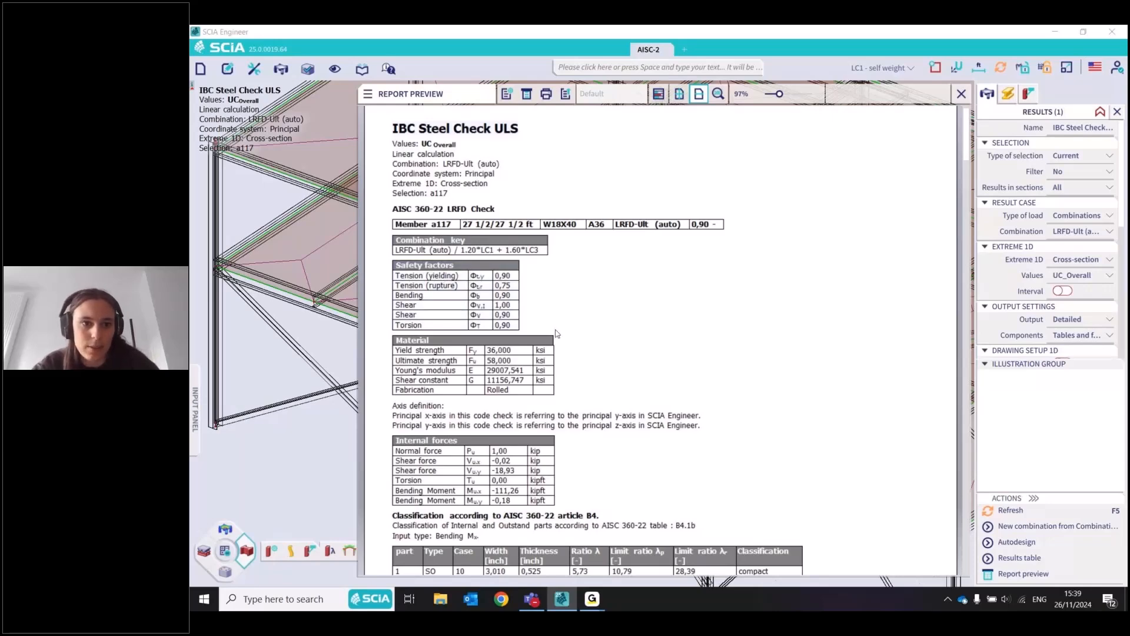
Examine the safety factors, material, internal forces and AISC 360-22 article B4 classification of beam a117 in the report
mouse_move(965, 135)
mouse_down()
mouse_move(966, 167)
mouse_move(968, 157)
mouse_up()
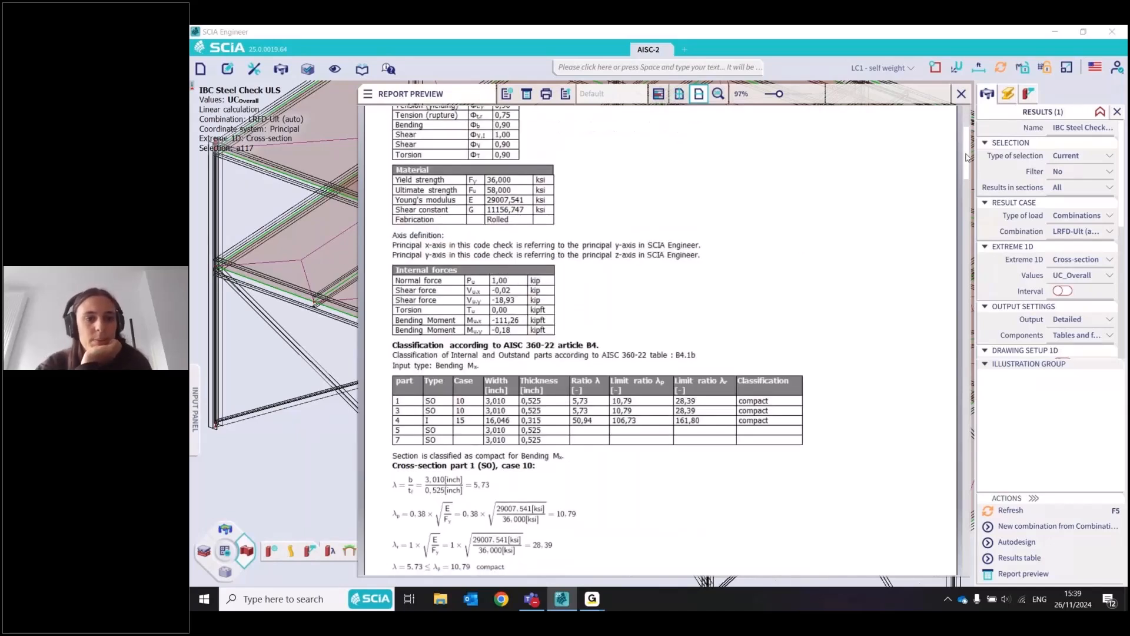
drag(967, 157, 966, 155)
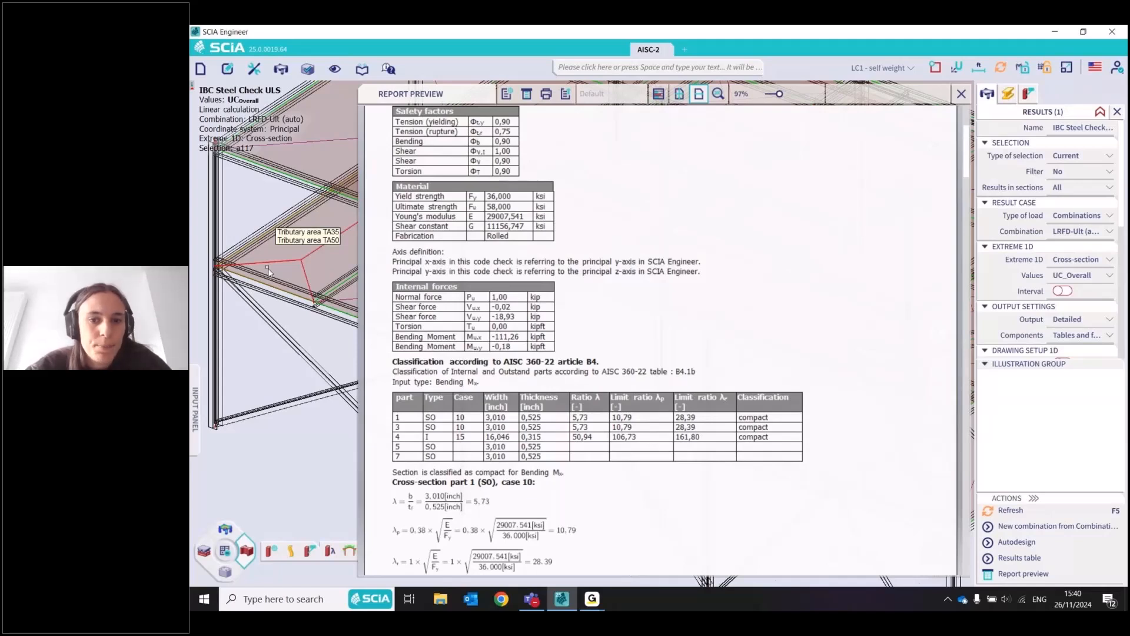
click(701, 285)
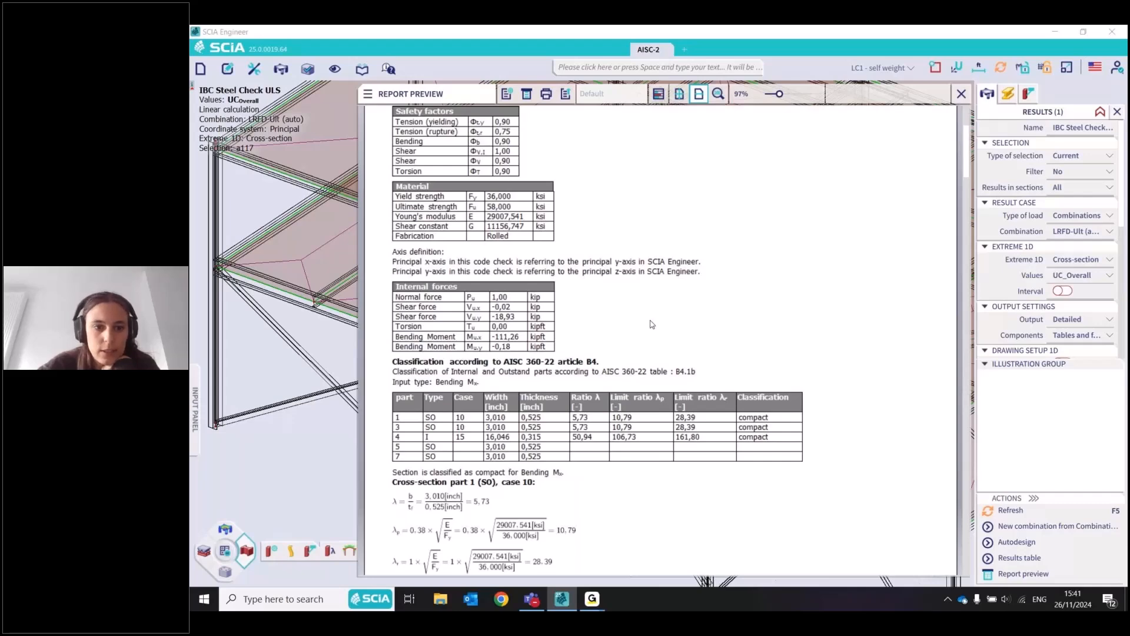
drag(967, 157, 972, 171)
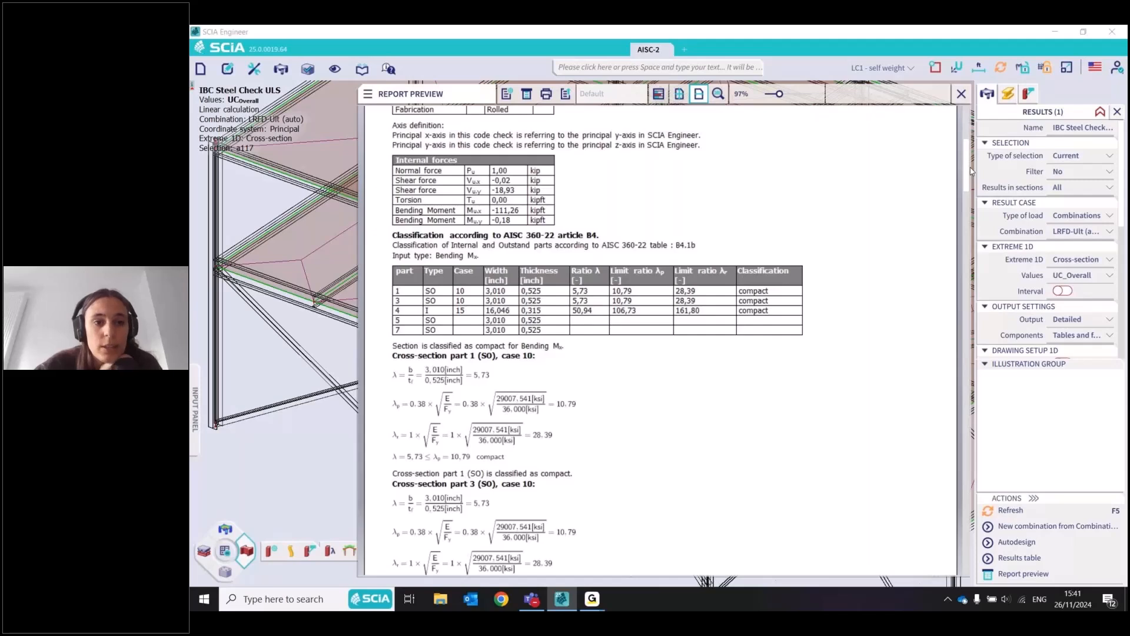
scroll(560, 176, down, 3)
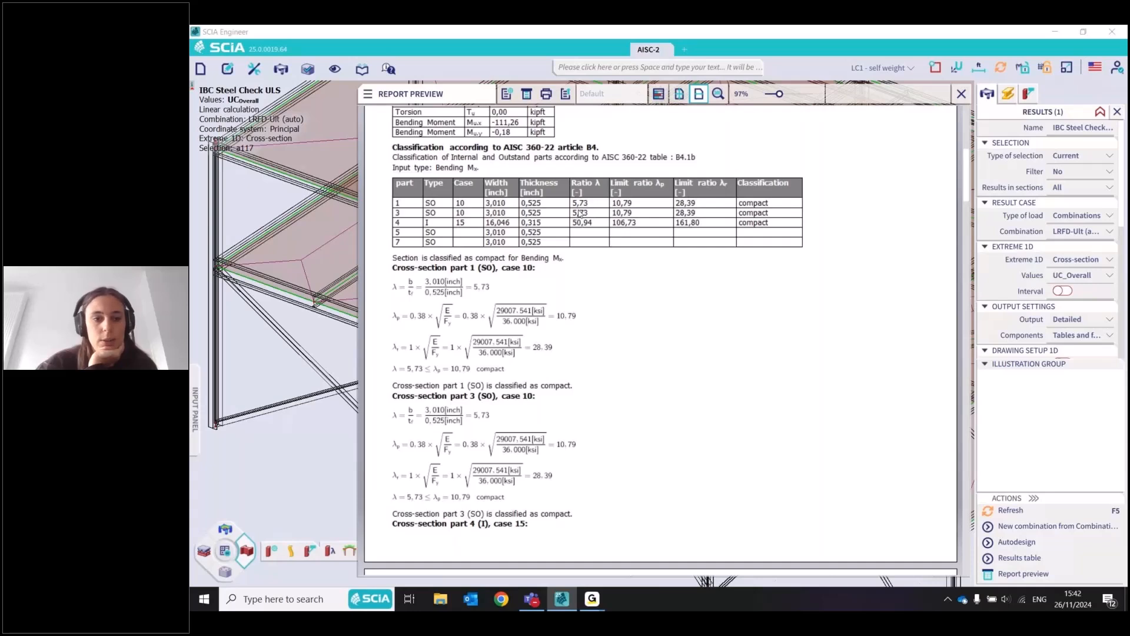
click(966, 167)
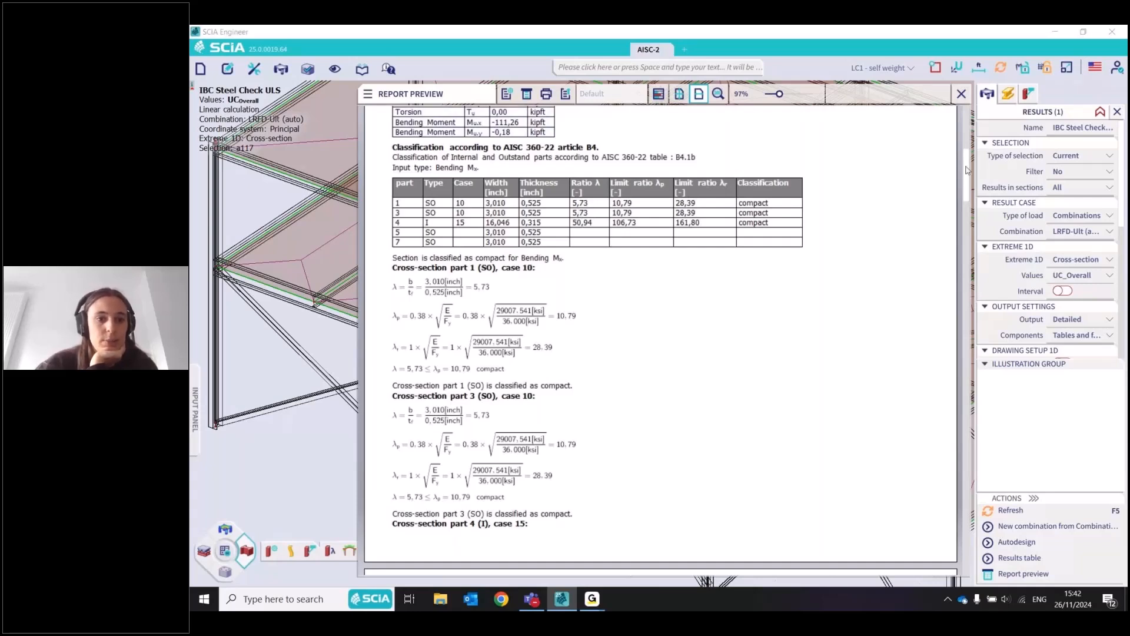
scroll(968, 173, up, 1)
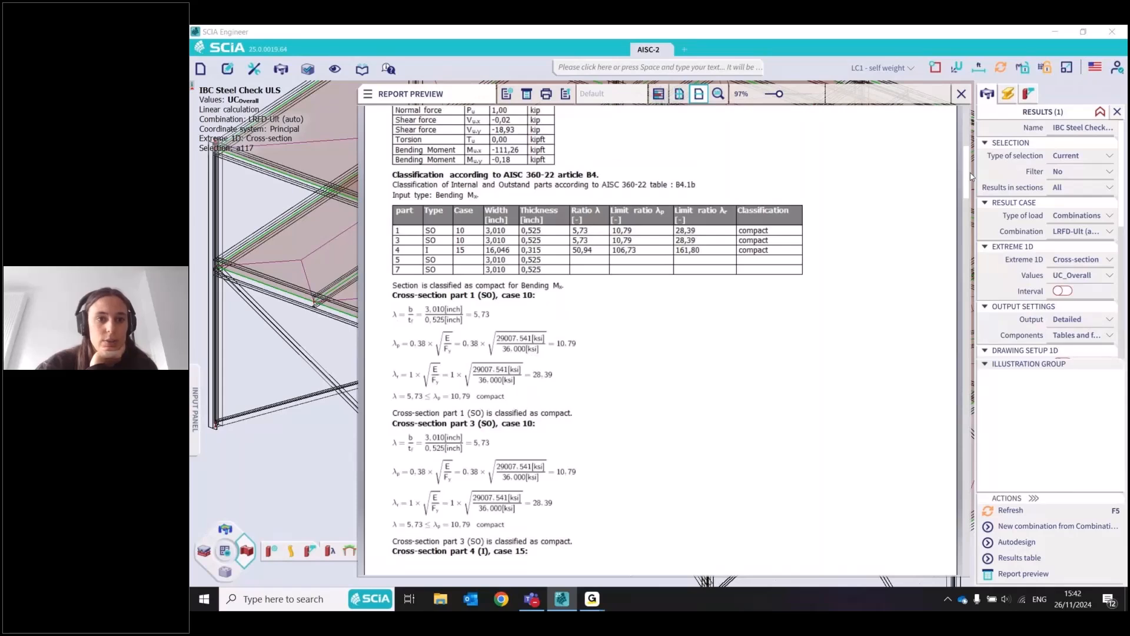
drag(971, 176, 984, 241)
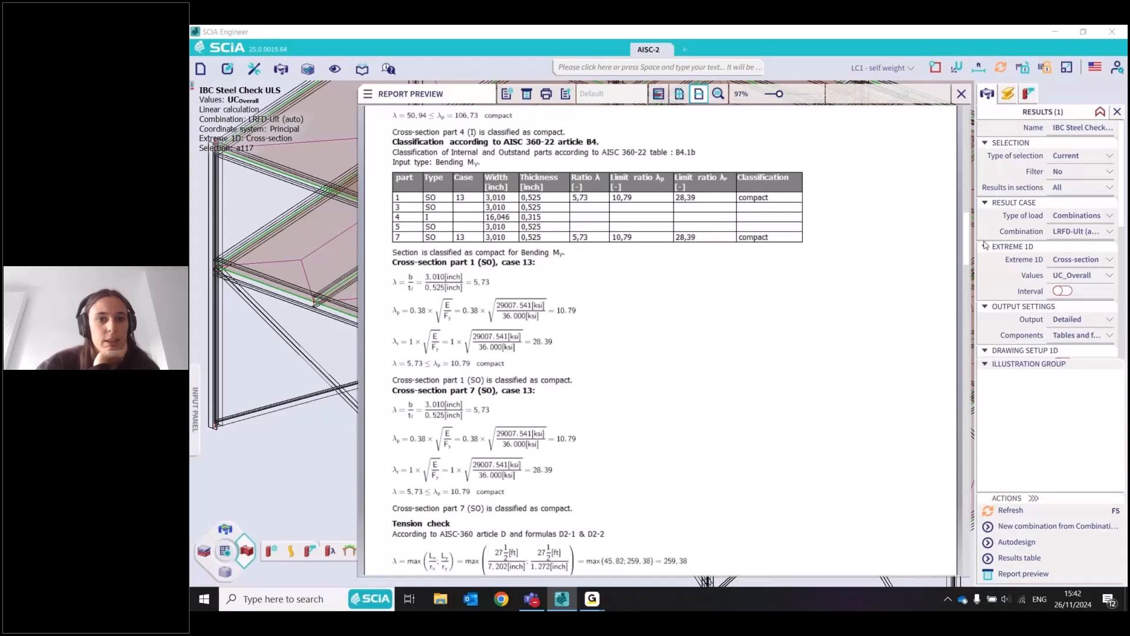
Read through the tension, bending, lateral-torsional buckling, shear, and combined forces and torsion checks to the end of the report
scroll(606, 175, down, 6)
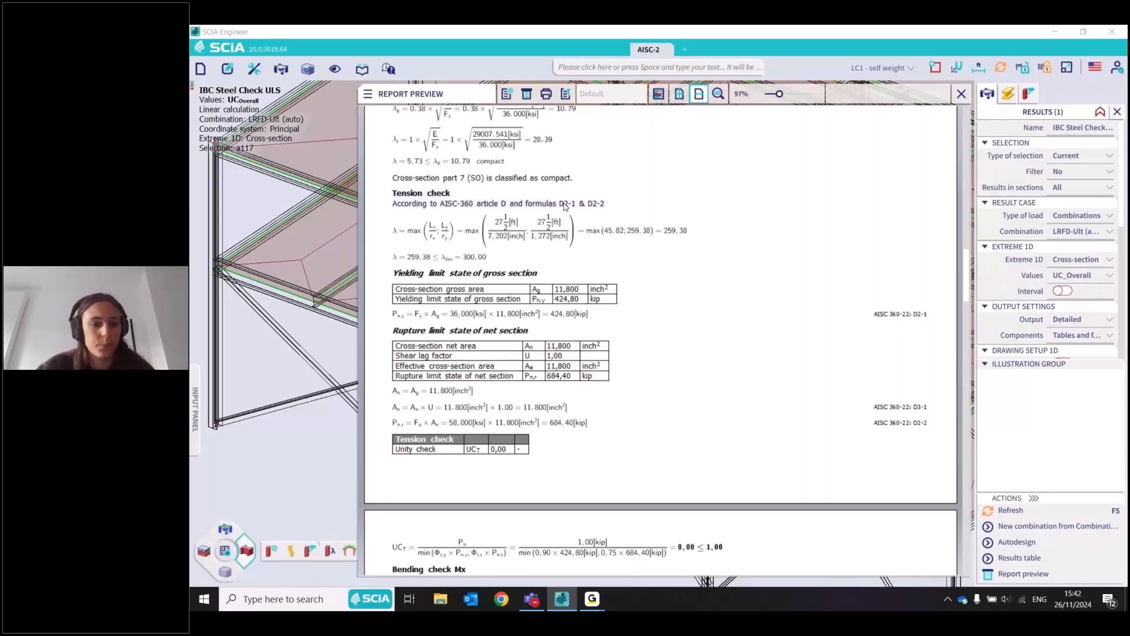
scroll(973, 292, down, 3)
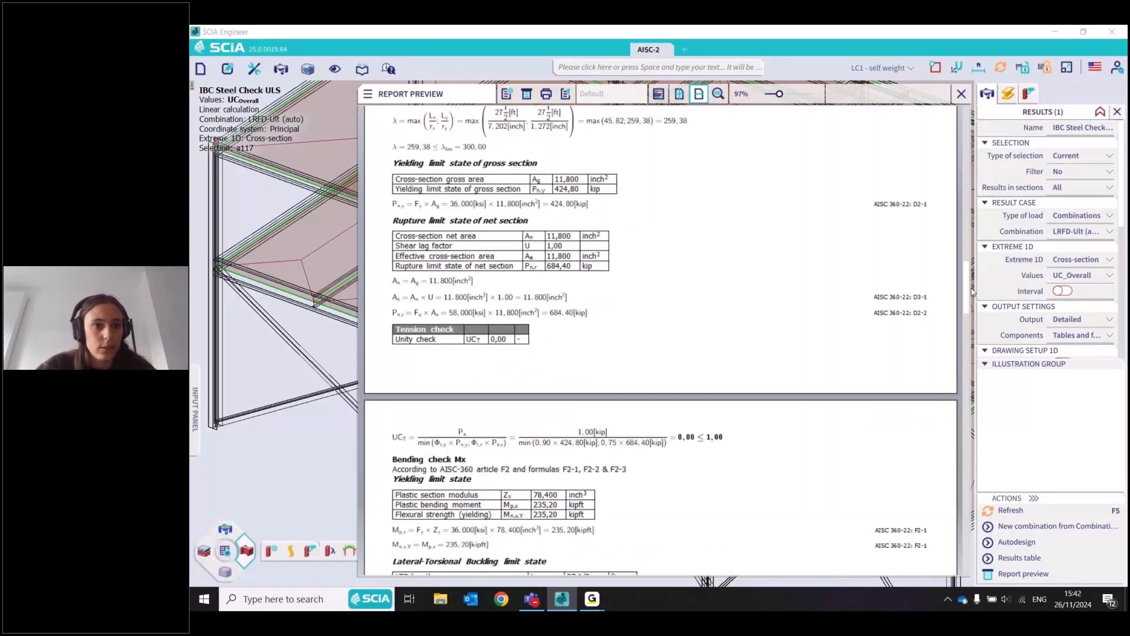
scroll(972, 291, down, 1)
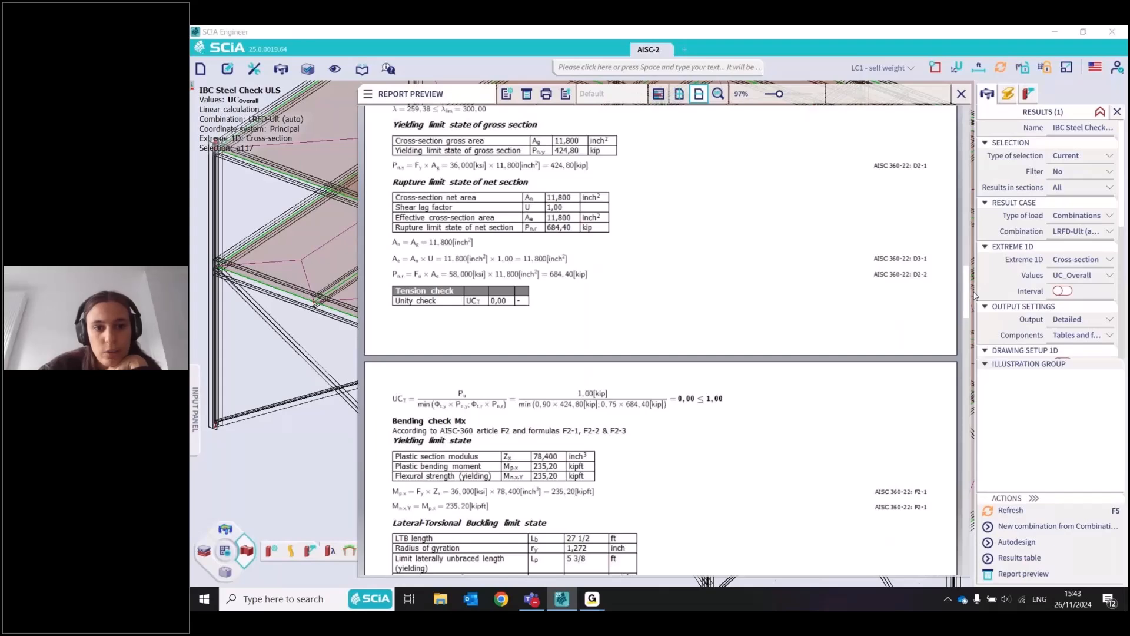
scroll(974, 296, down, 1)
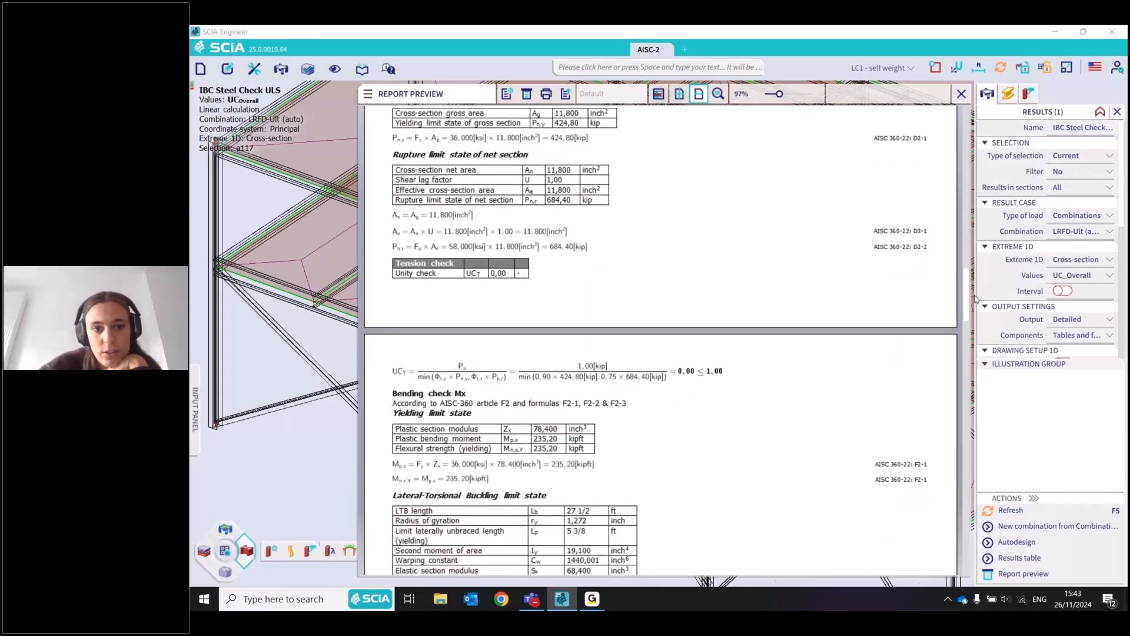
scroll(564, 187, down, 5)
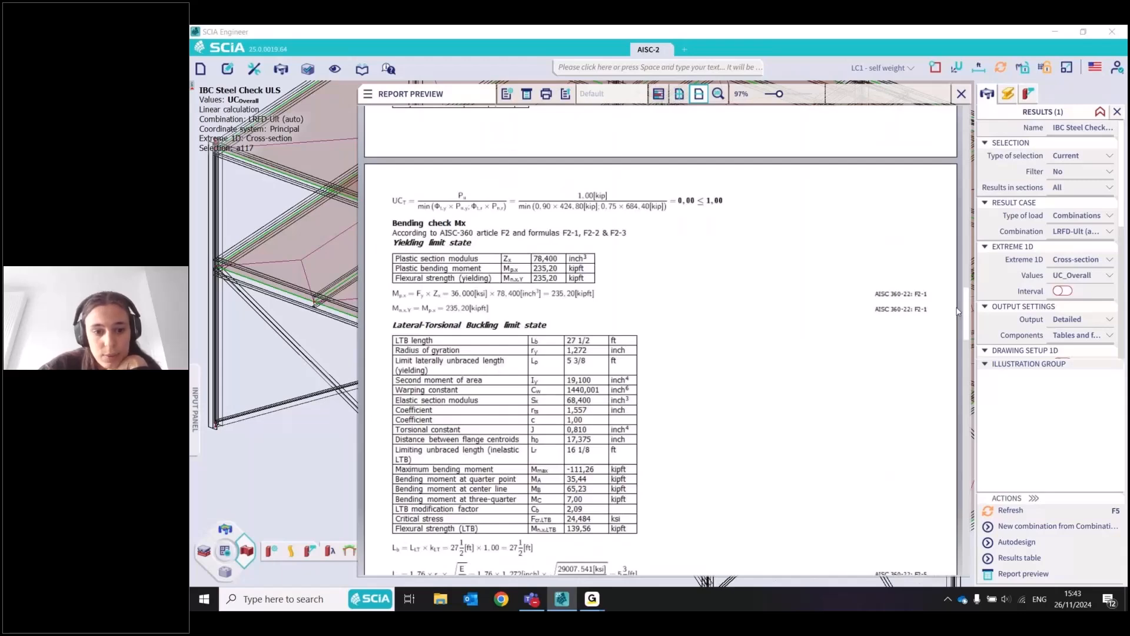
drag(966, 320, 971, 367)
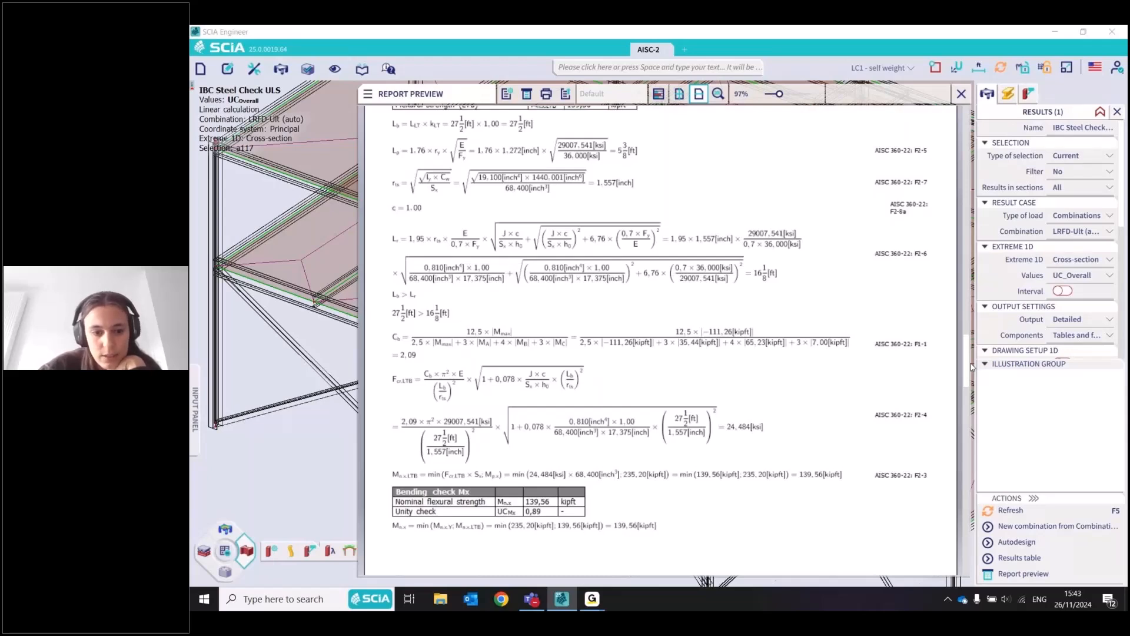
drag(971, 368, 957, 485)
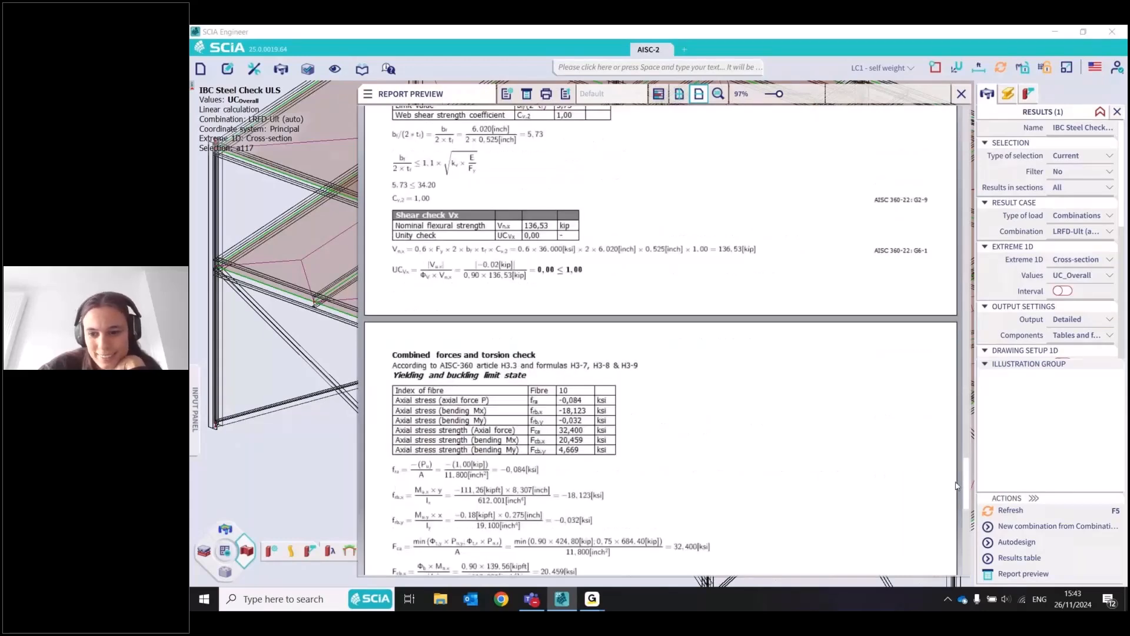
drag(956, 486, 974, 549)
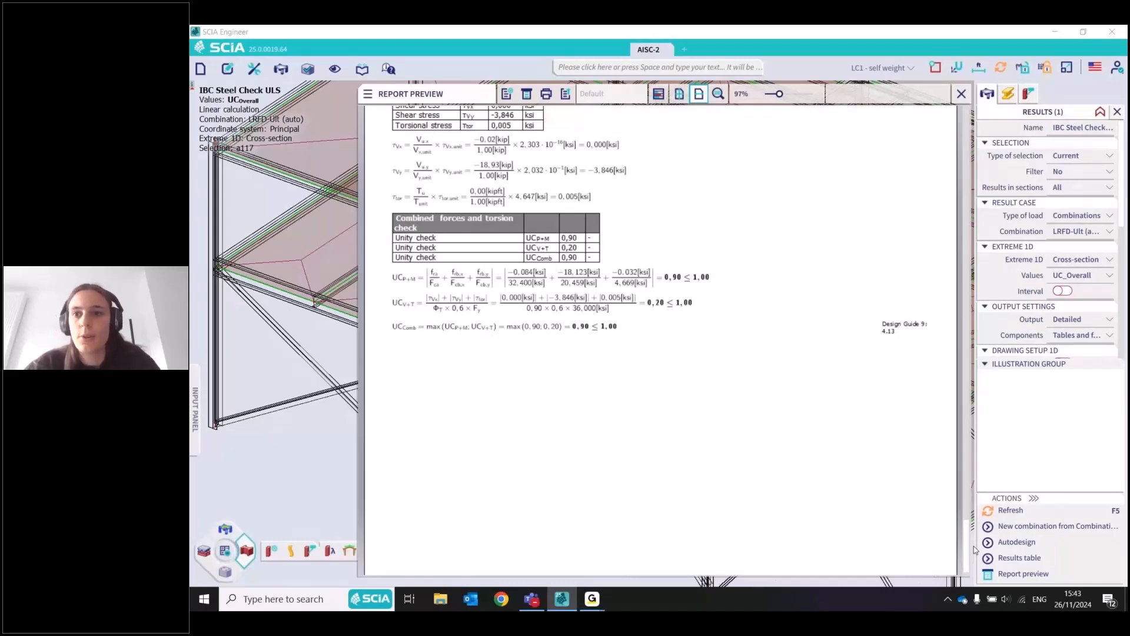
Switch the steel check output to Brief for all members, keep extremes per cross-section, refresh the results and look through the report preview
scroll(609, 234, down, 1)
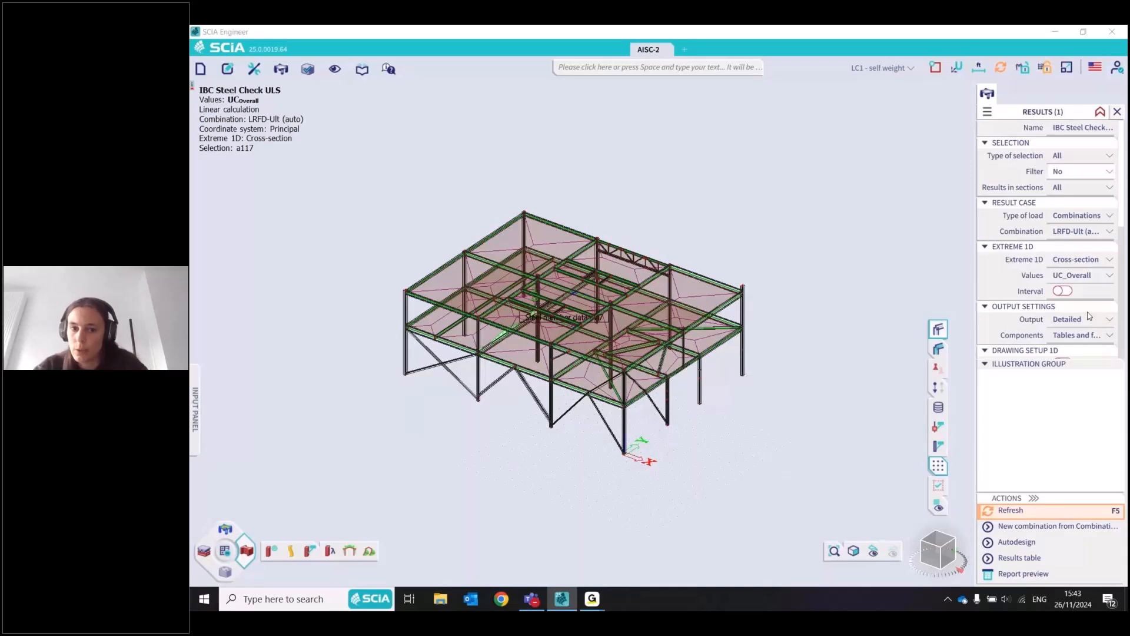
click(1088, 318)
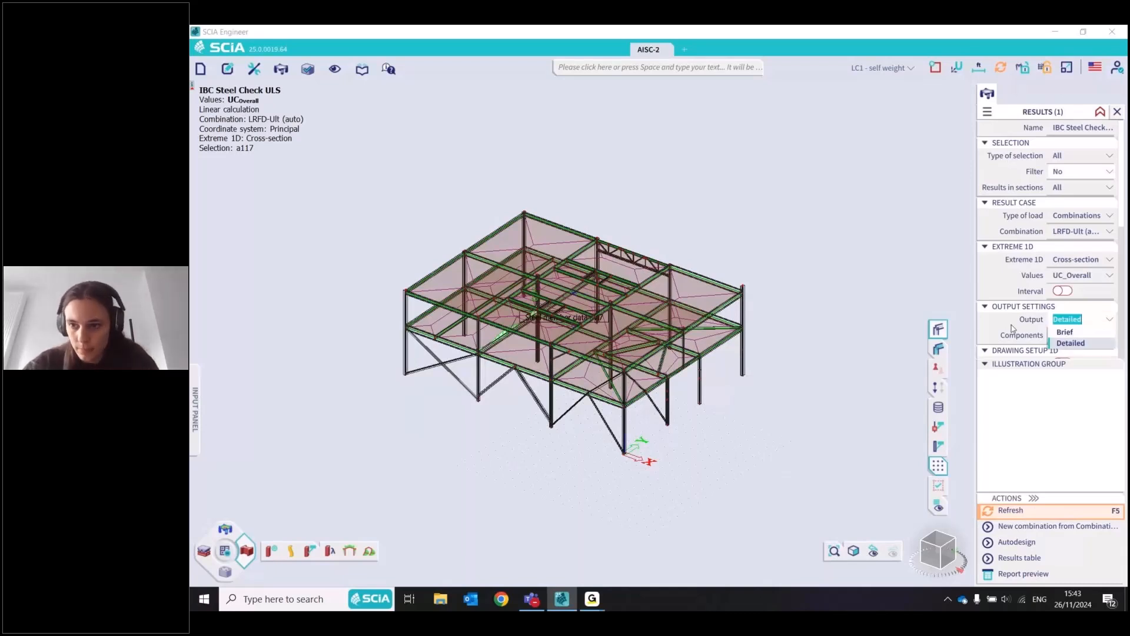
click(1065, 331)
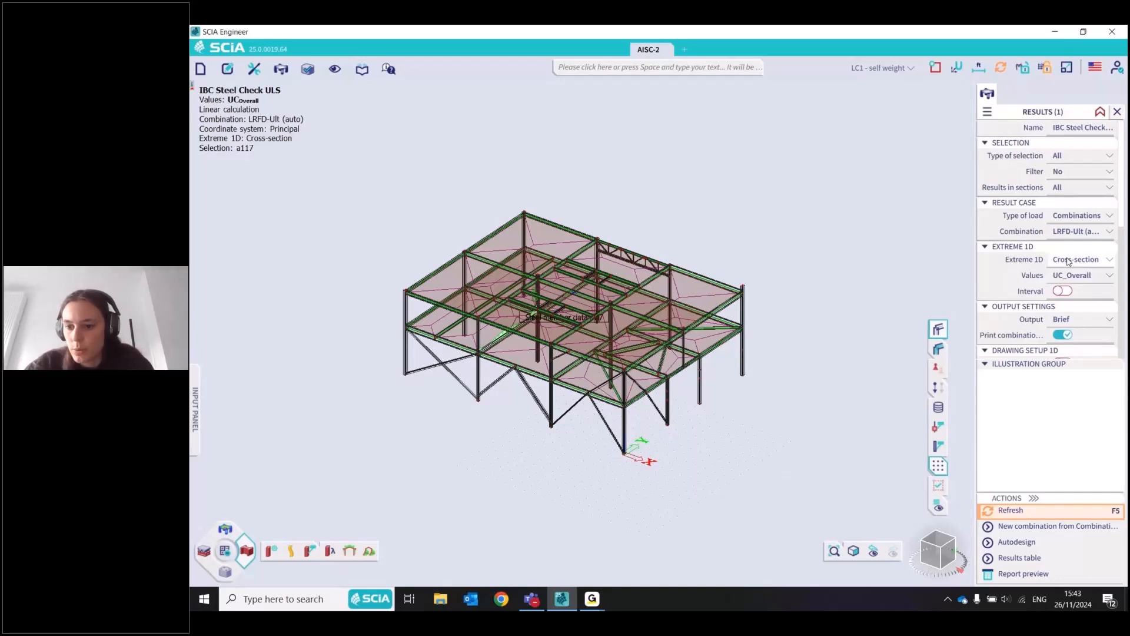
click(1110, 261)
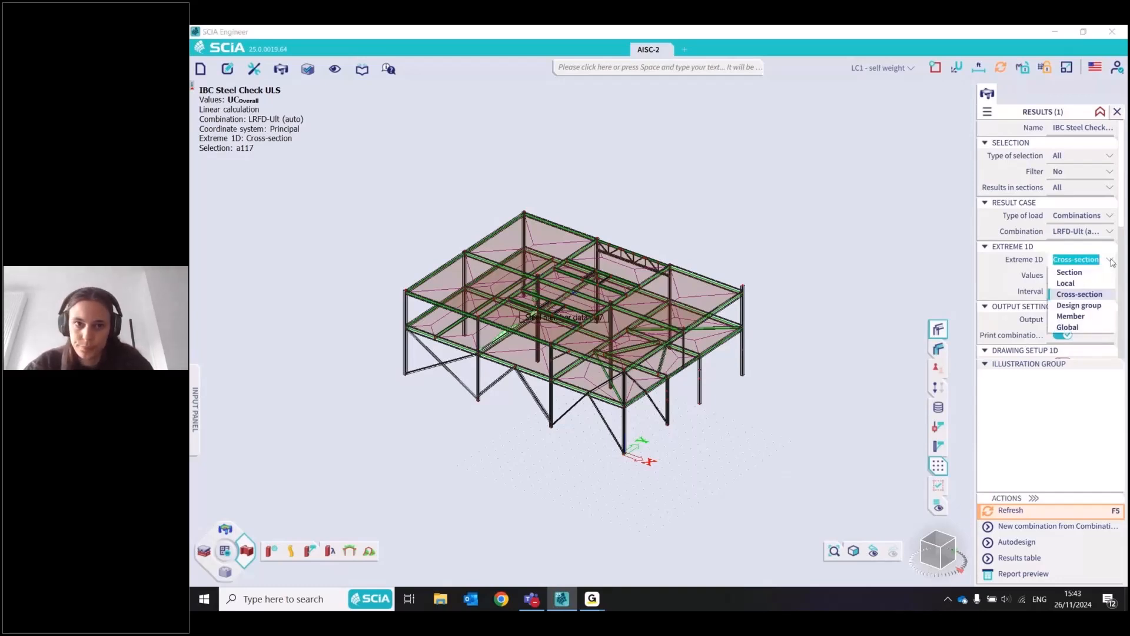
click(1024, 393)
key(F5)
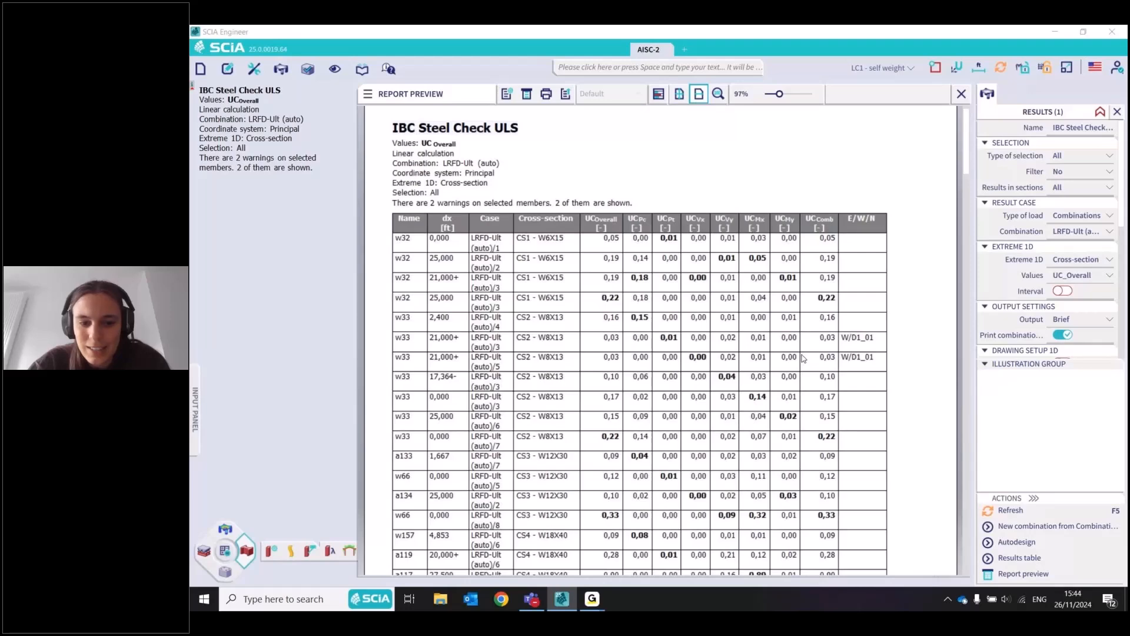
drag(966, 143, 663, 370)
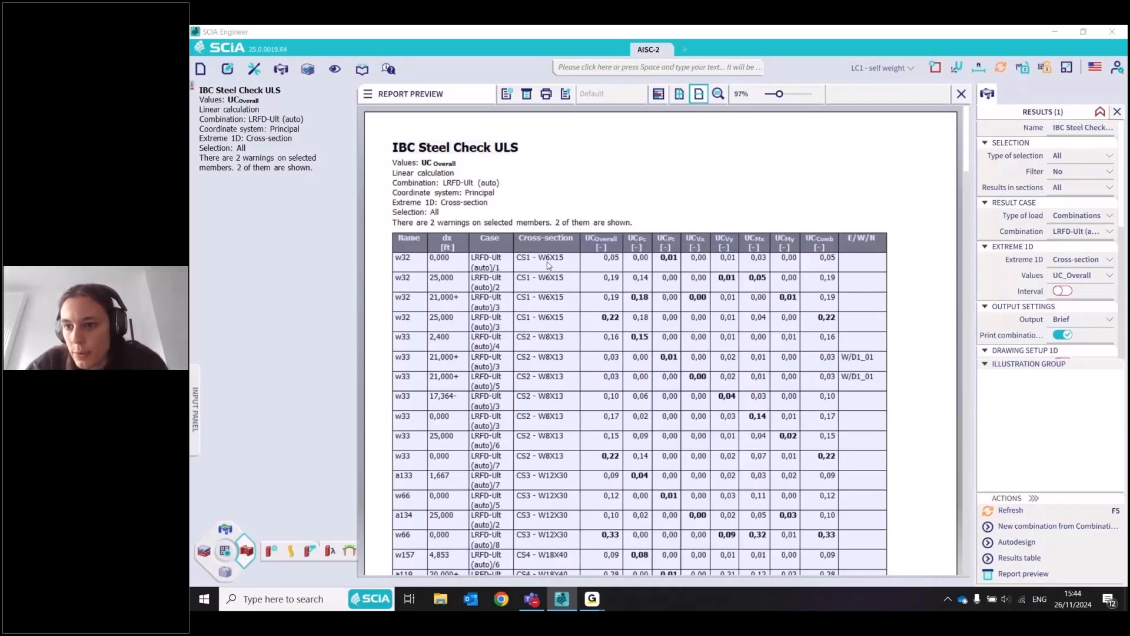
Limit the check values to the UC_Overall component per cross-section and review the condensed table in the report preview
click(1105, 275)
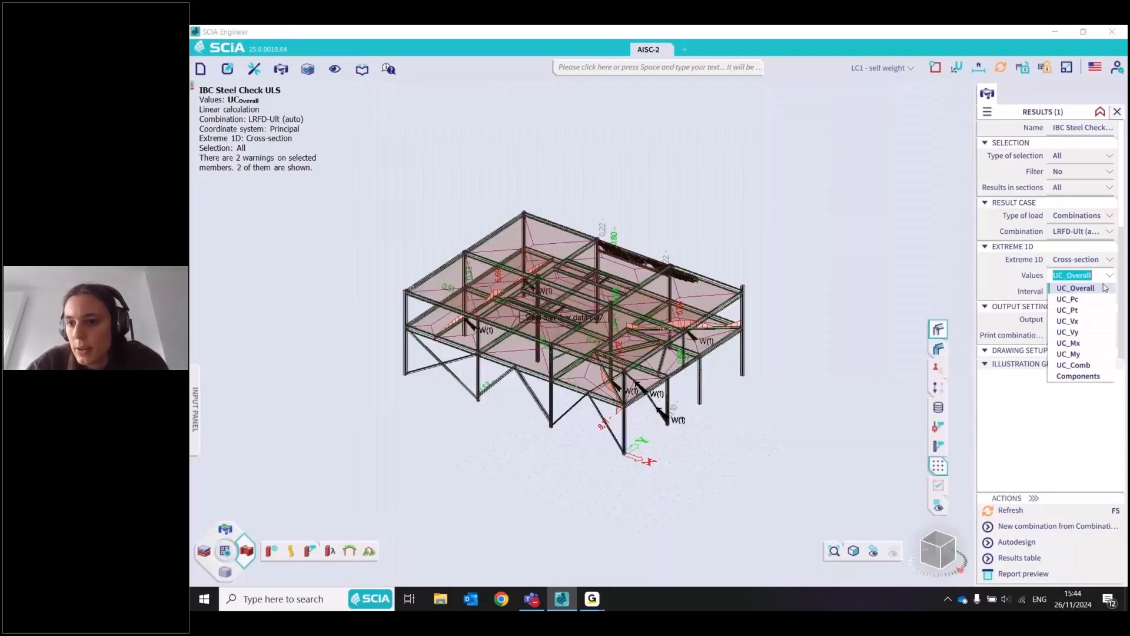
click(1077, 375)
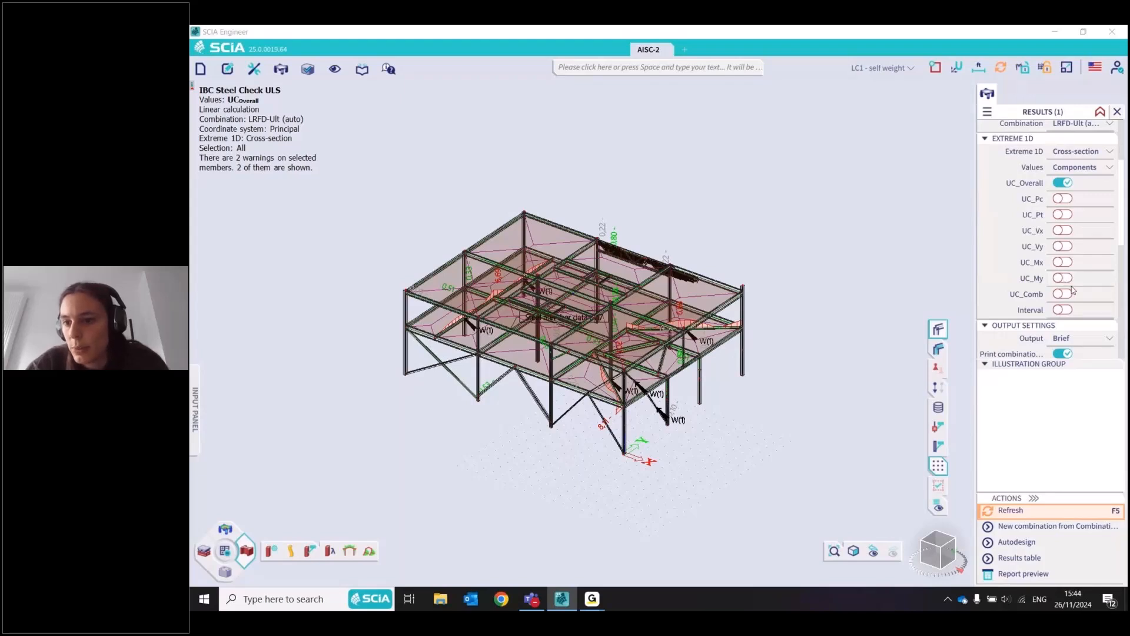
scroll(1069, 293, up, 3)
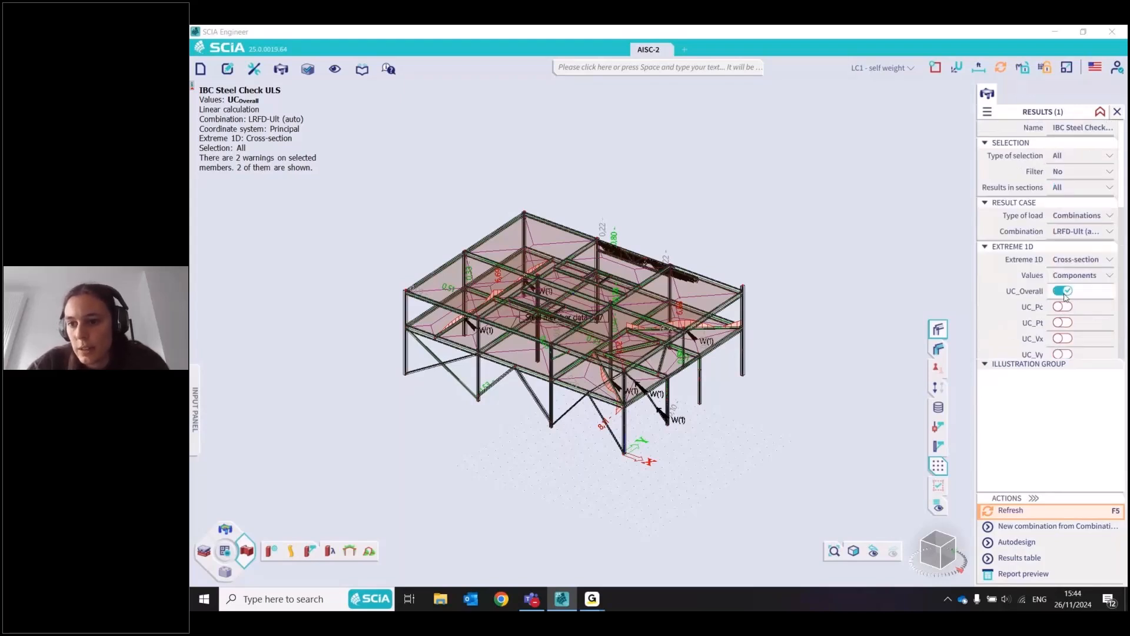
scroll(1066, 297, down, 1)
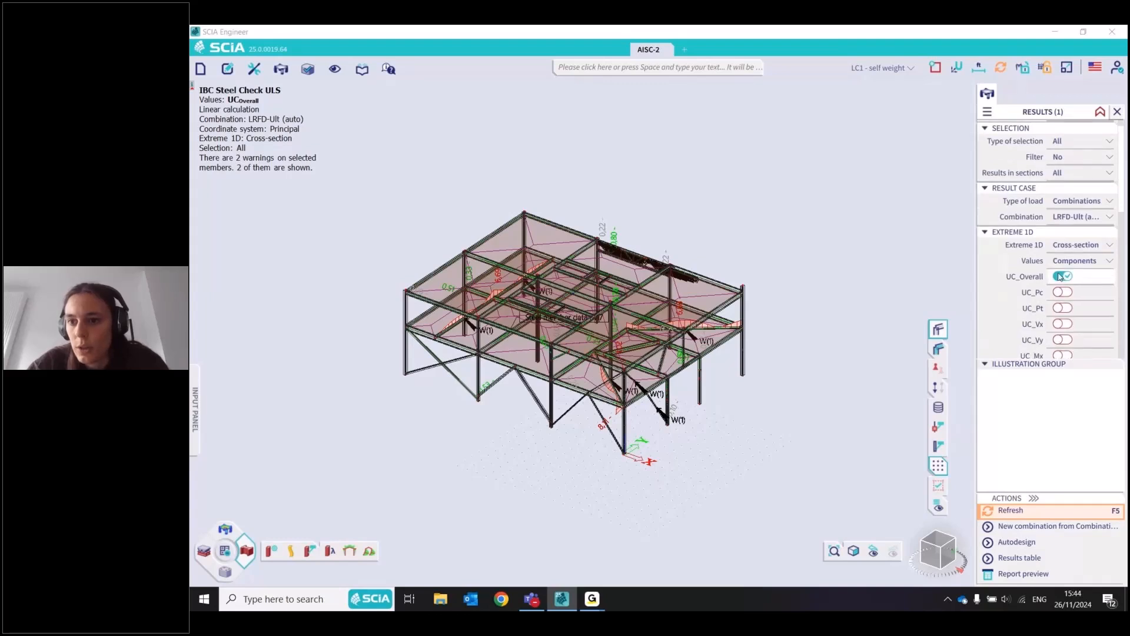
scroll(1062, 284, up, 1)
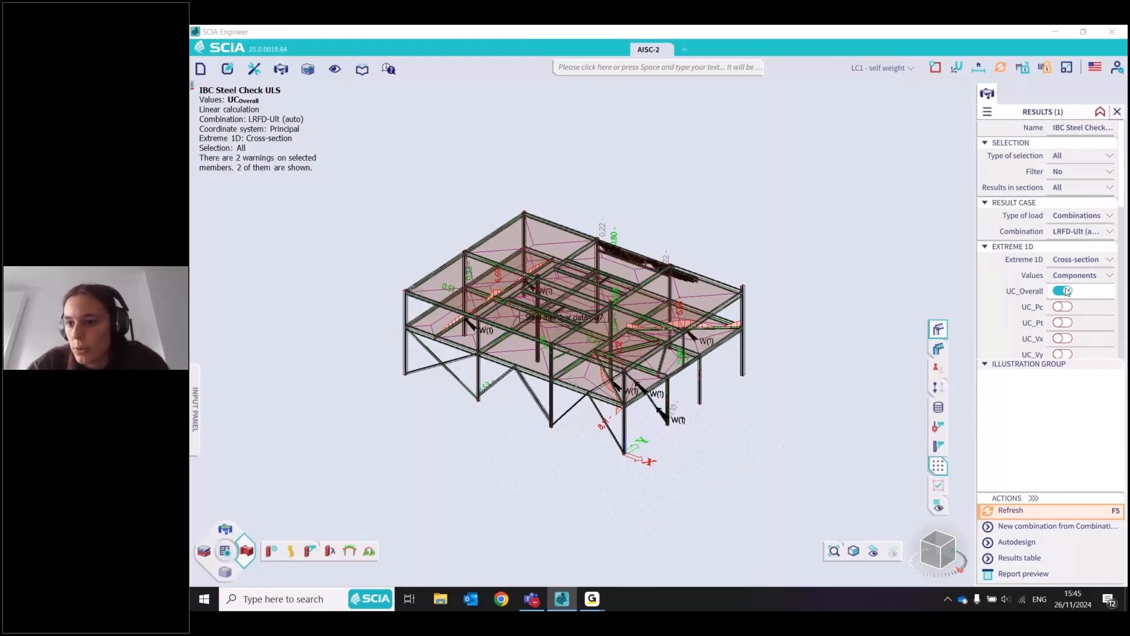
click(1110, 260)
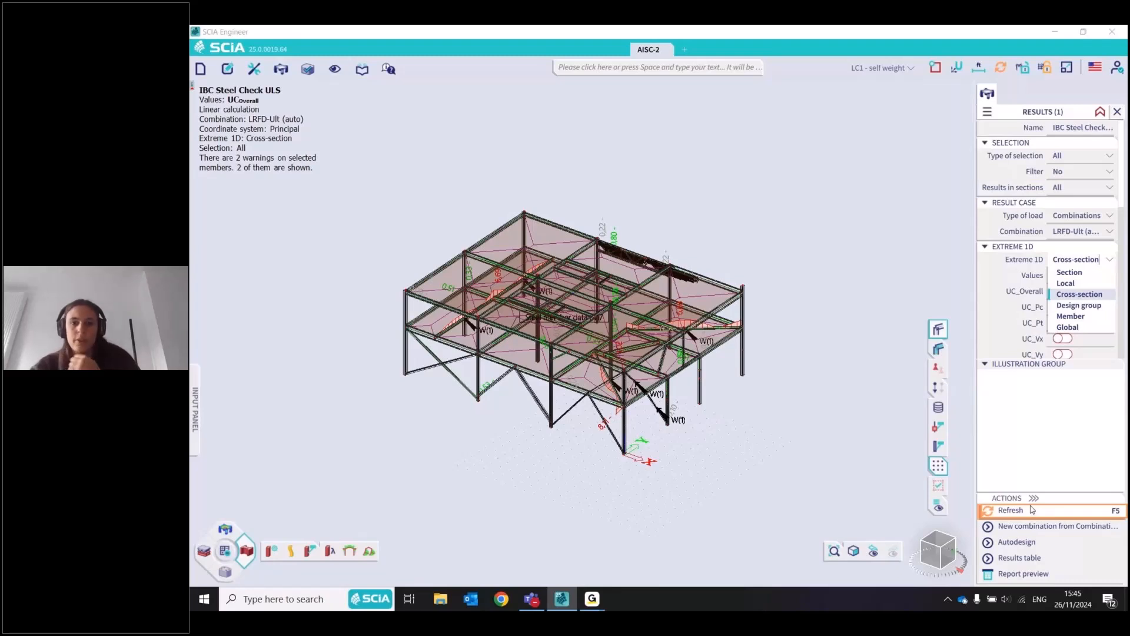
click(1025, 574)
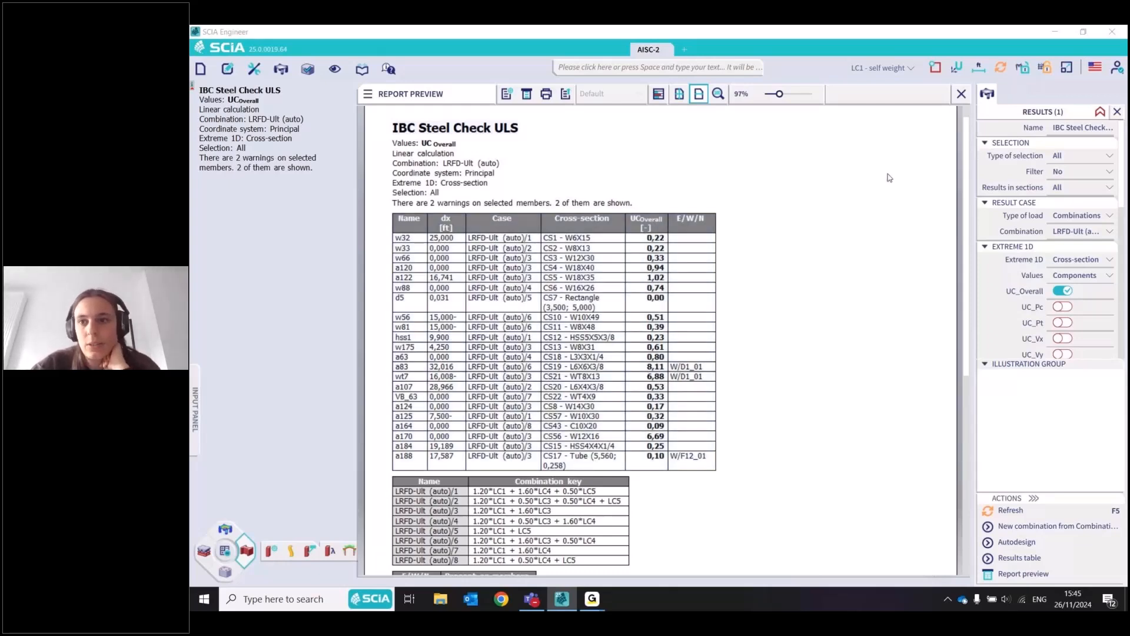
click(961, 94)
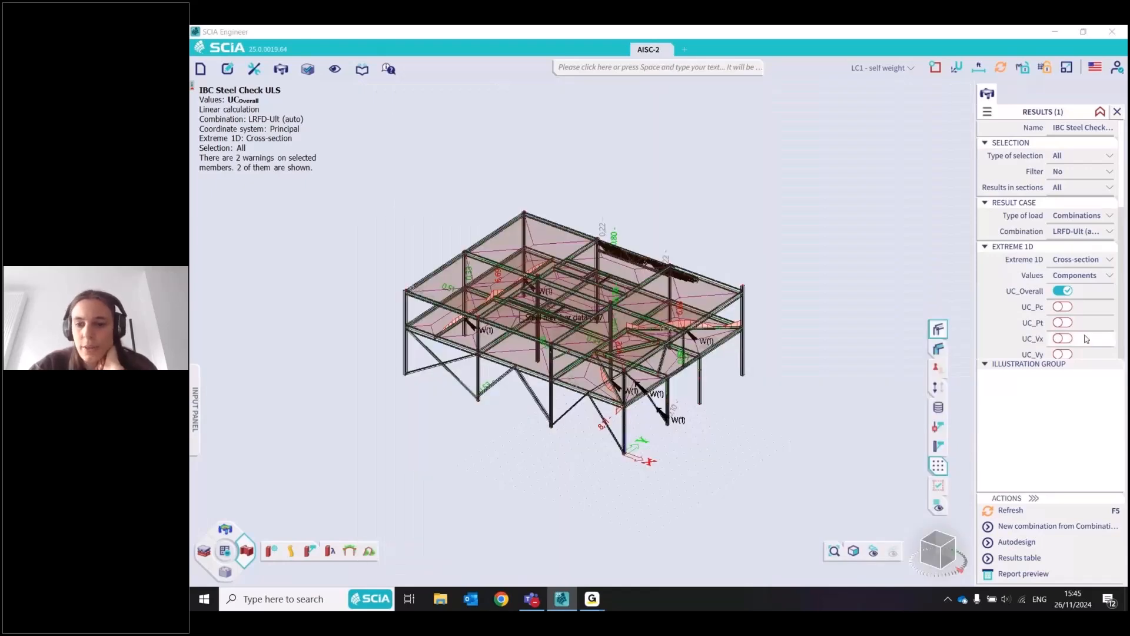
Filter the steel check results by cross-section CS1 - W6X15 with UC_Overall values and inspect the filtered truss members in the model
click(1086, 339)
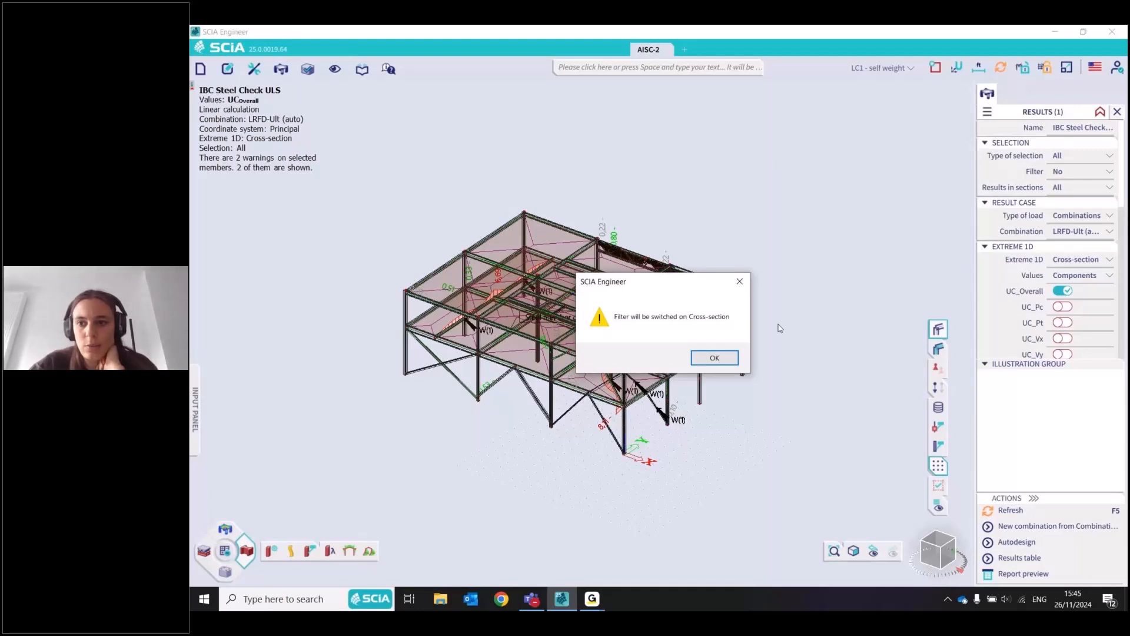
click(734, 358)
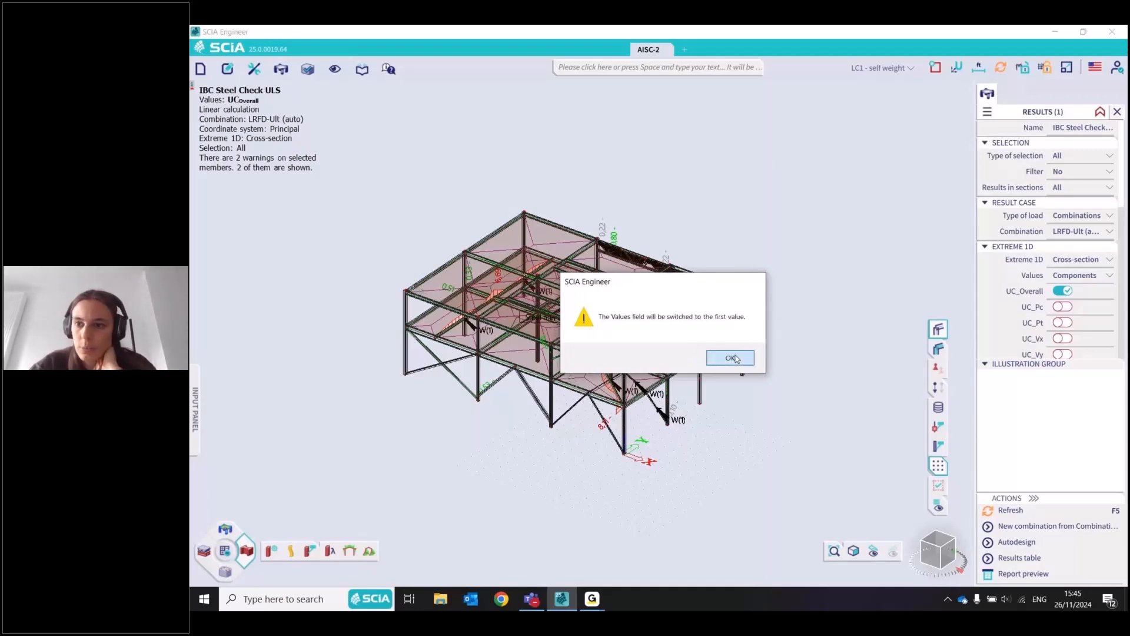
click(734, 357)
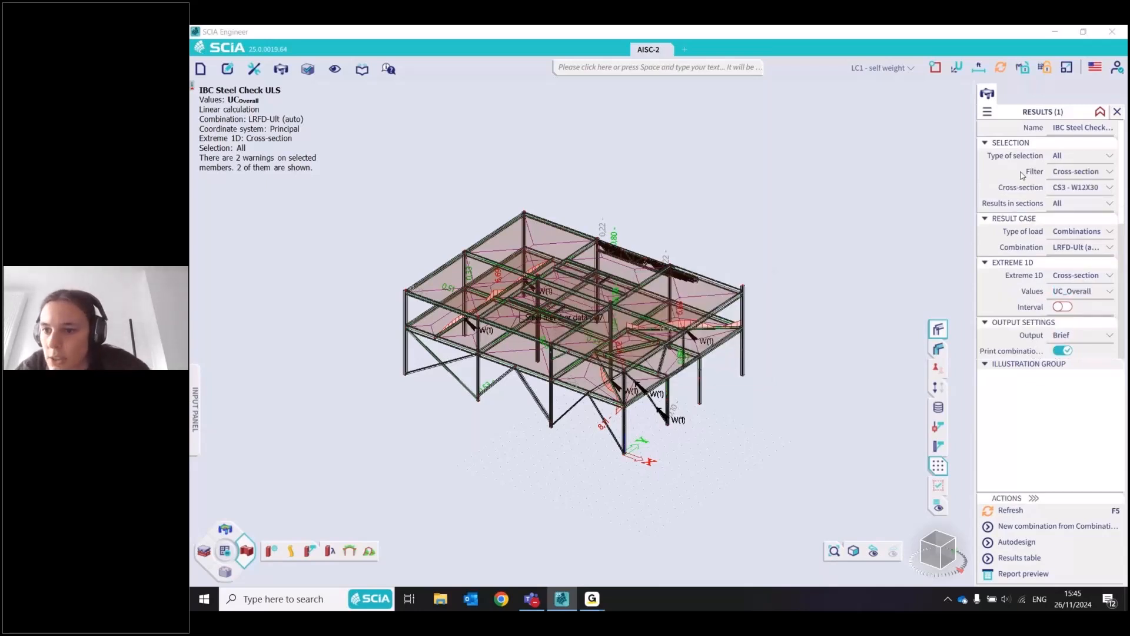
click(1110, 188)
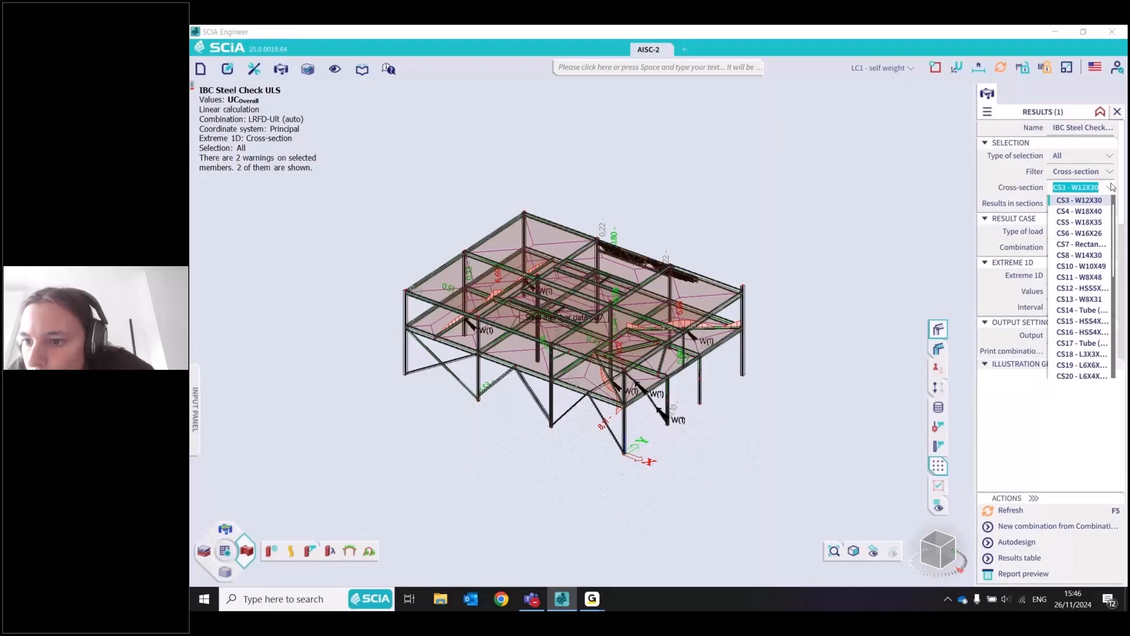
scroll(1098, 263, down, 3)
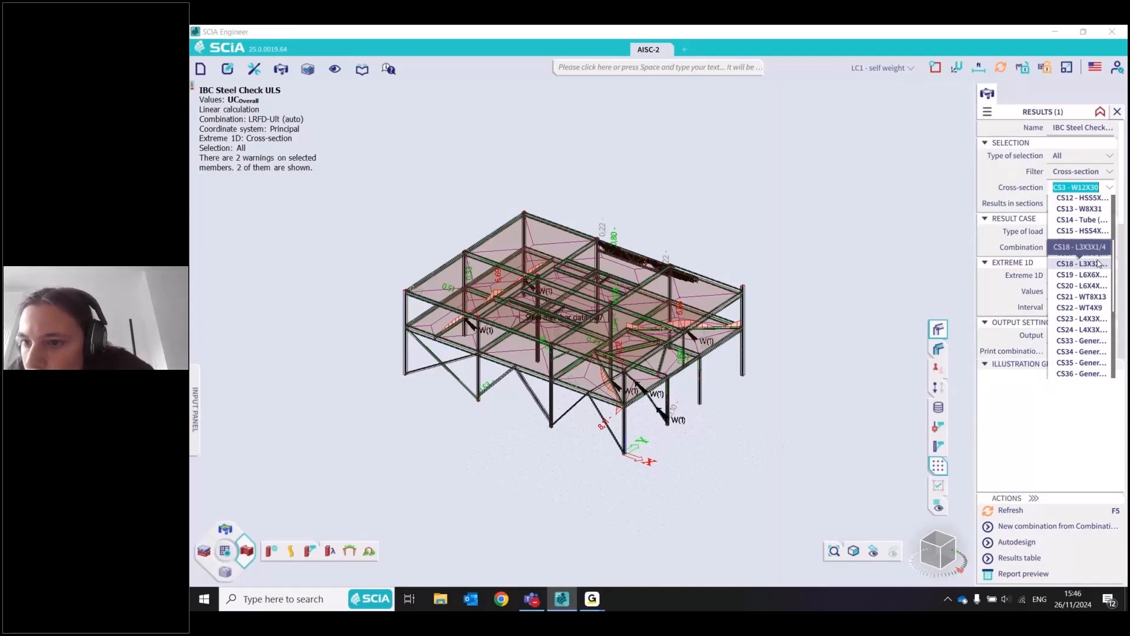
scroll(1097, 318, up, 3)
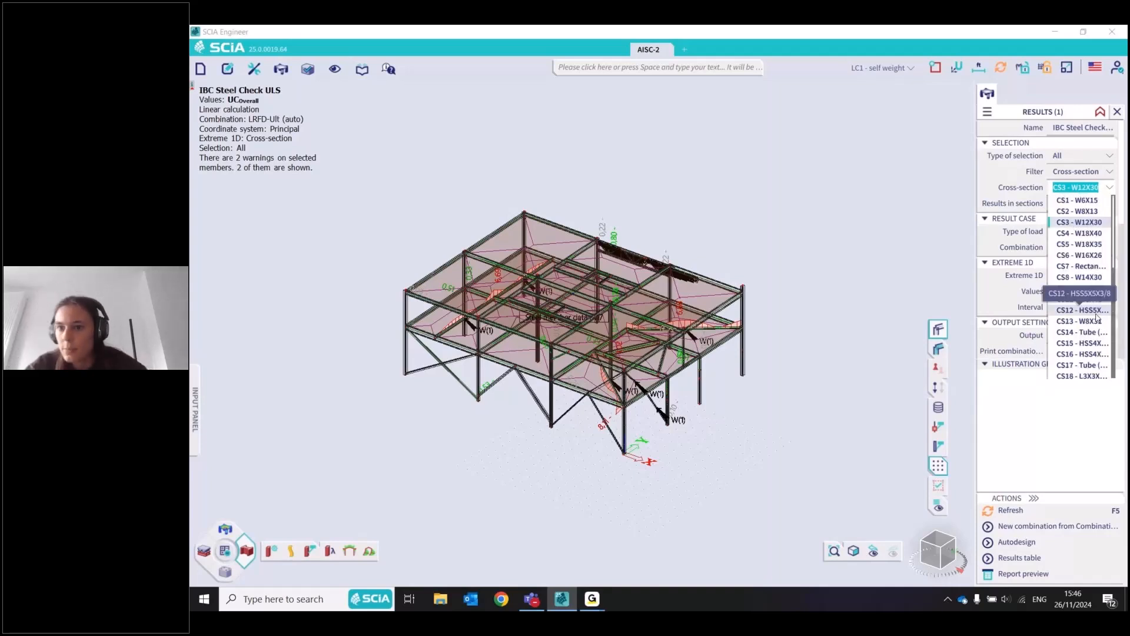
click(1101, 205)
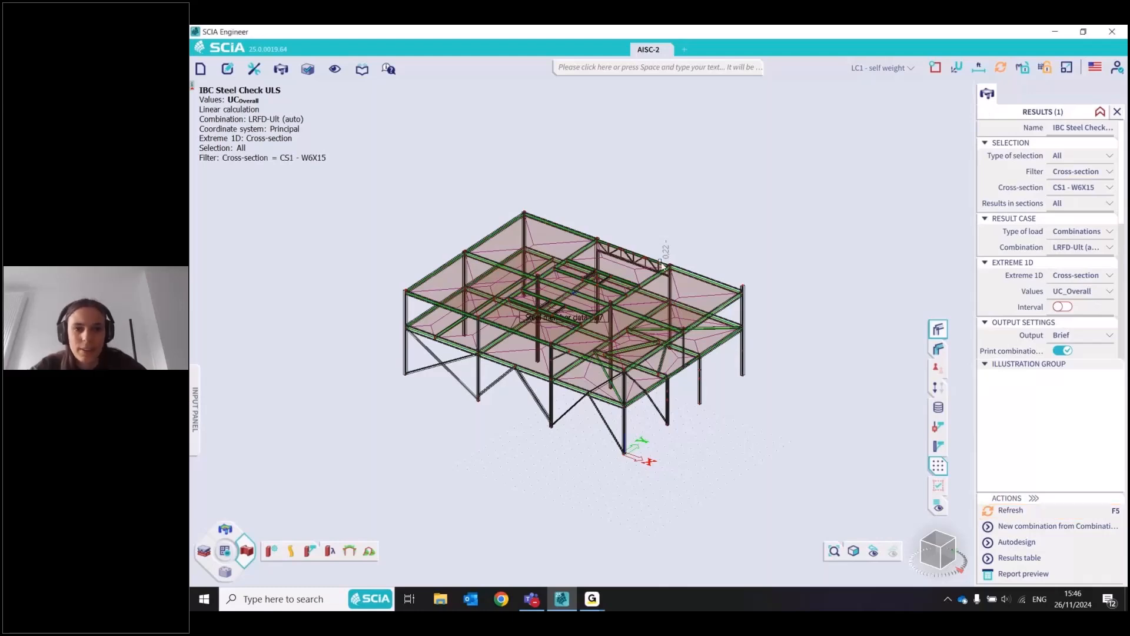
scroll(661, 266, up, 5)
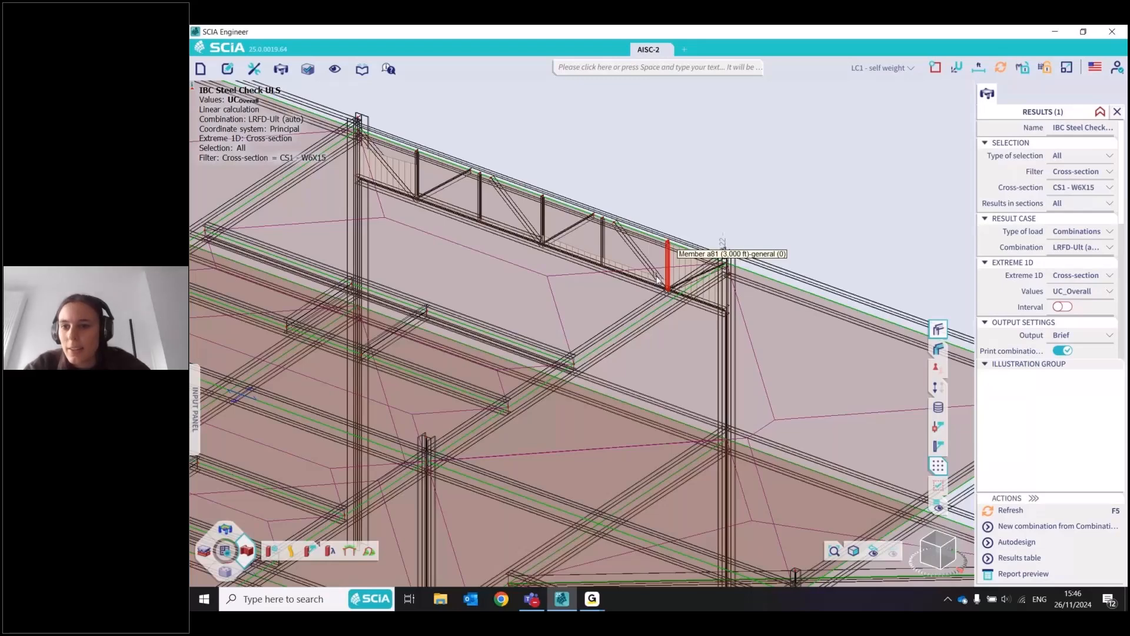
scroll(657, 277, down, 5)
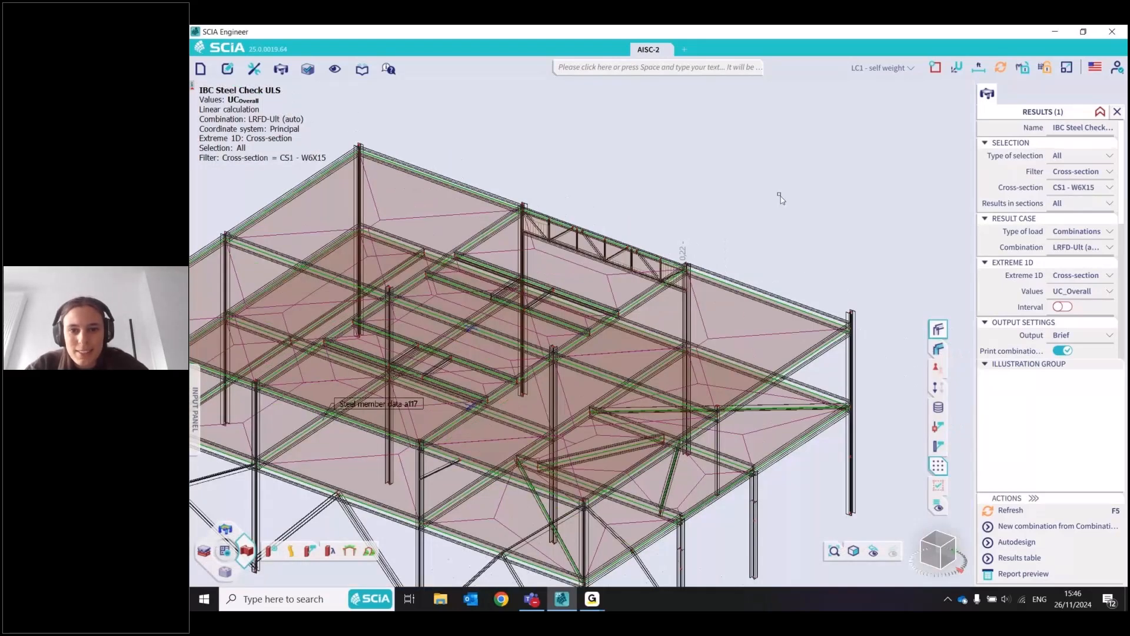
scroll(780, 197, down, 3)
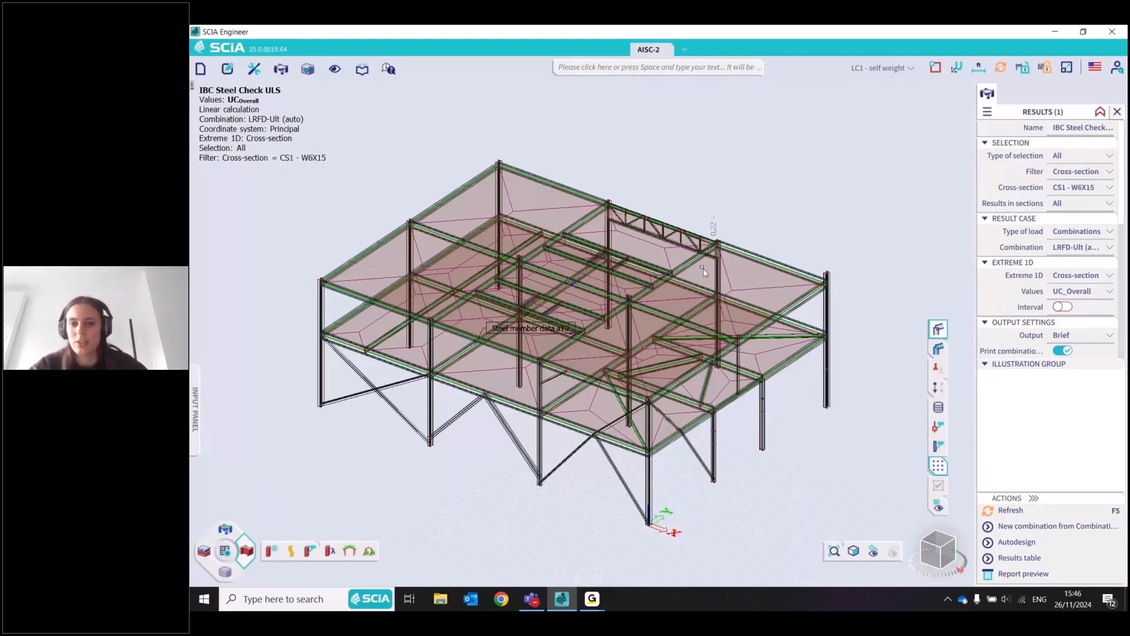
Run Autodesign on cross-section CS1, search for the optimal section in the catalogue and accept W4X13
middle_drag(703, 268, 649, 249)
click(1037, 545)
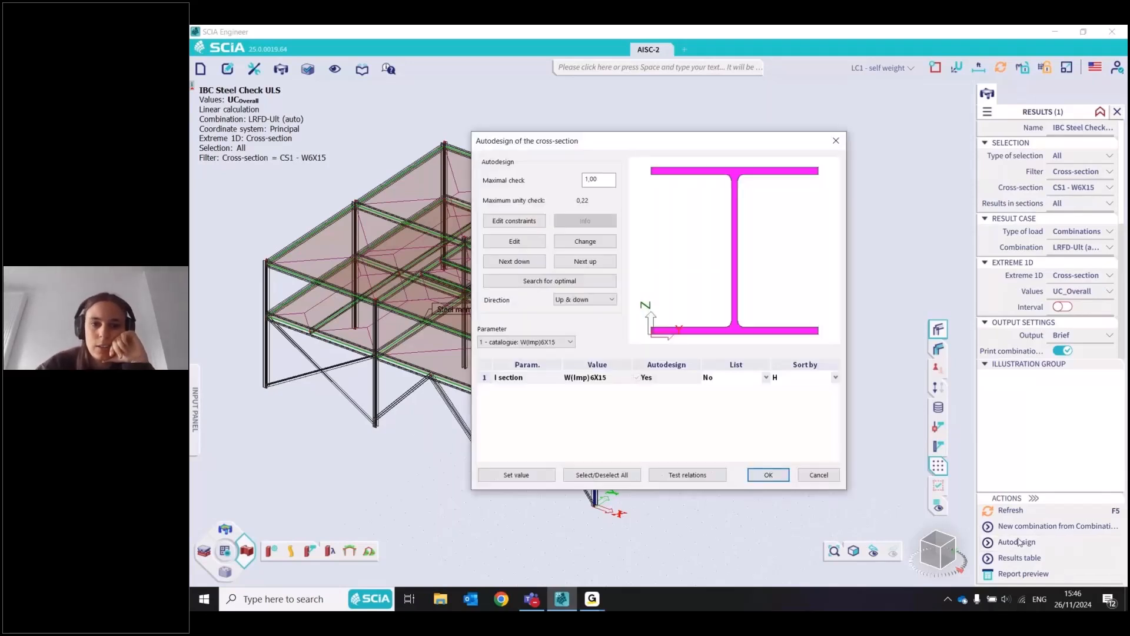
click(540, 282)
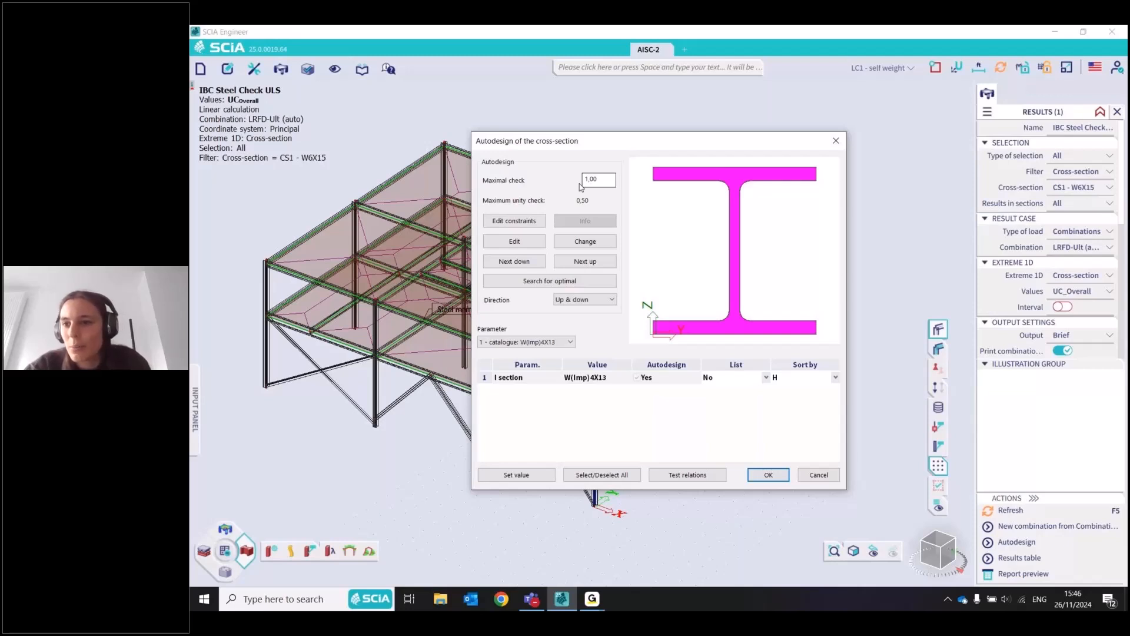
click(769, 475)
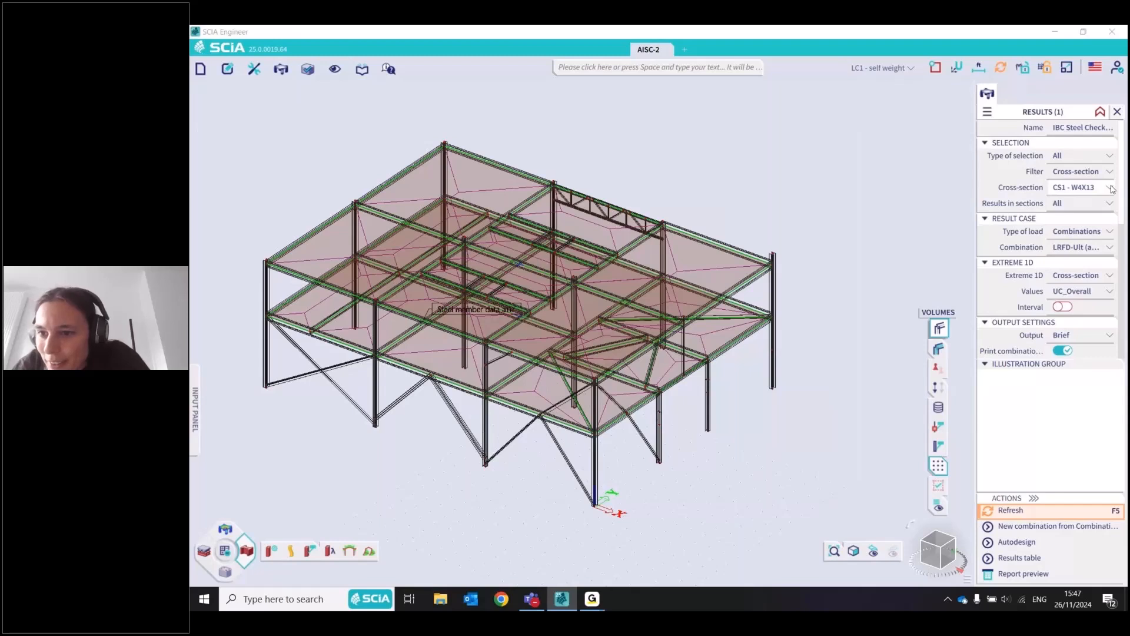
Change the cross-section filter to CS5 - W18X35, refresh the steel check and inspect the overstressed beam
click(1112, 188)
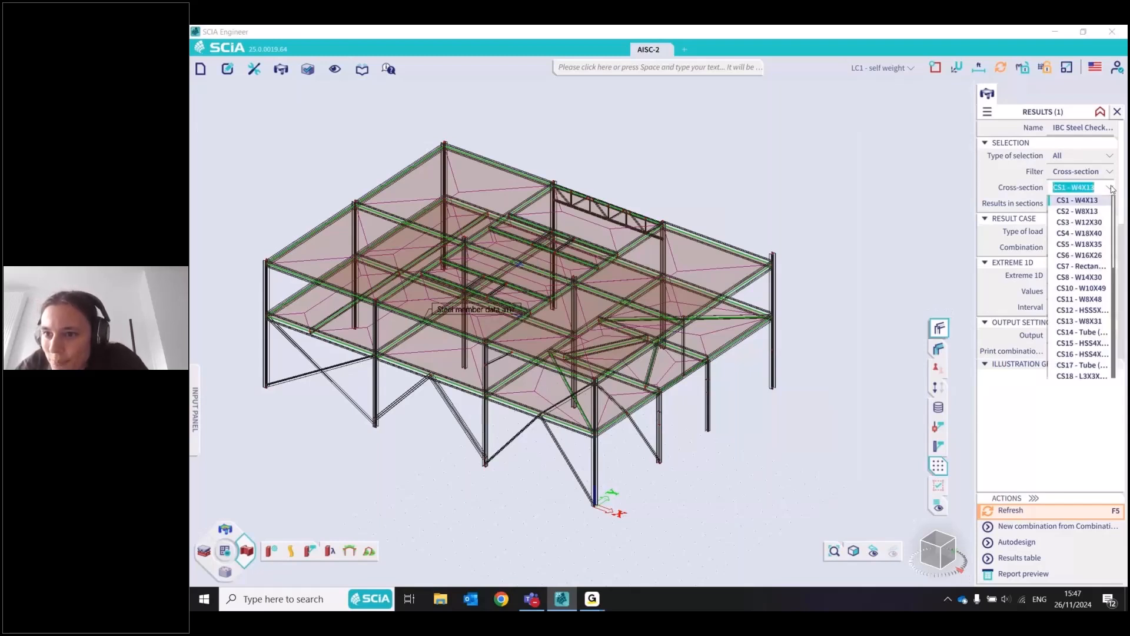
click(1086, 244)
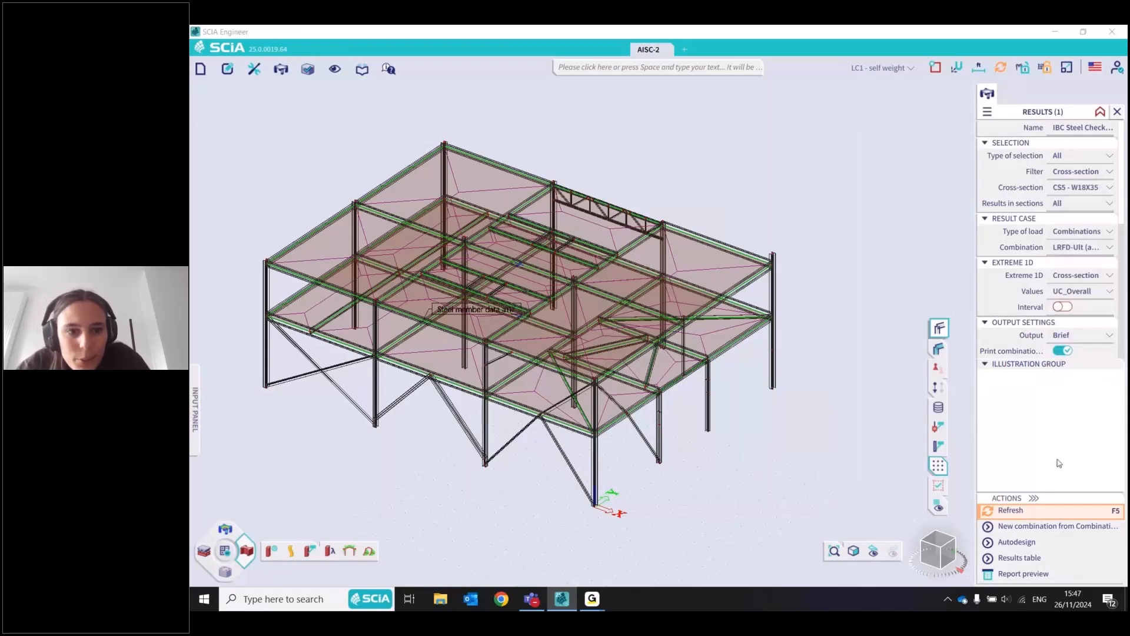
click(1025, 508)
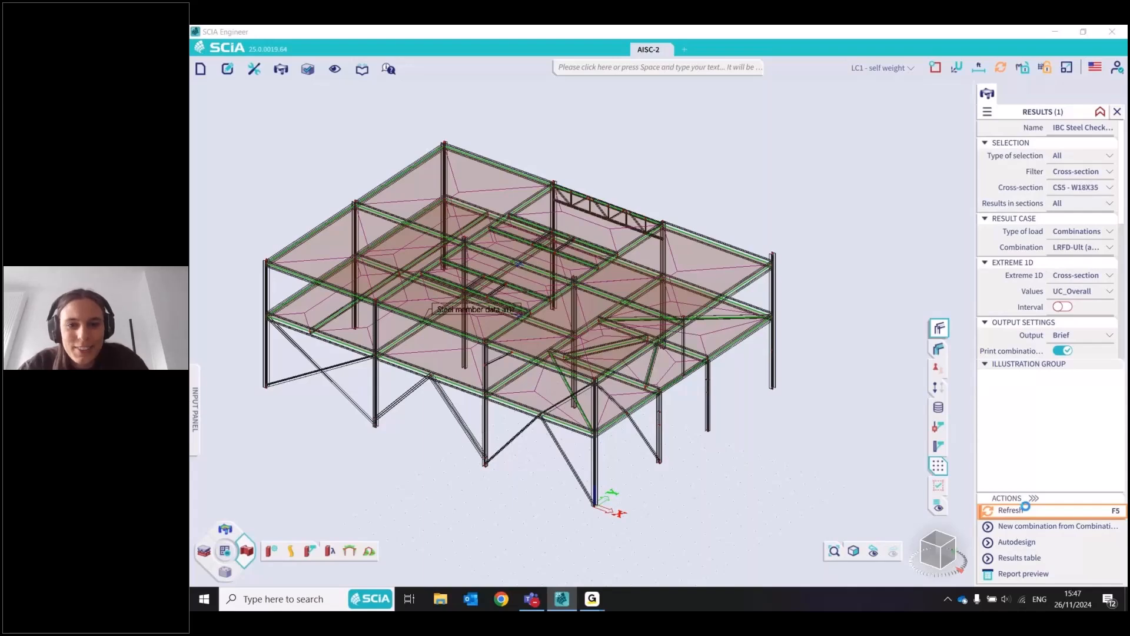
scroll(599, 301, up, 5)
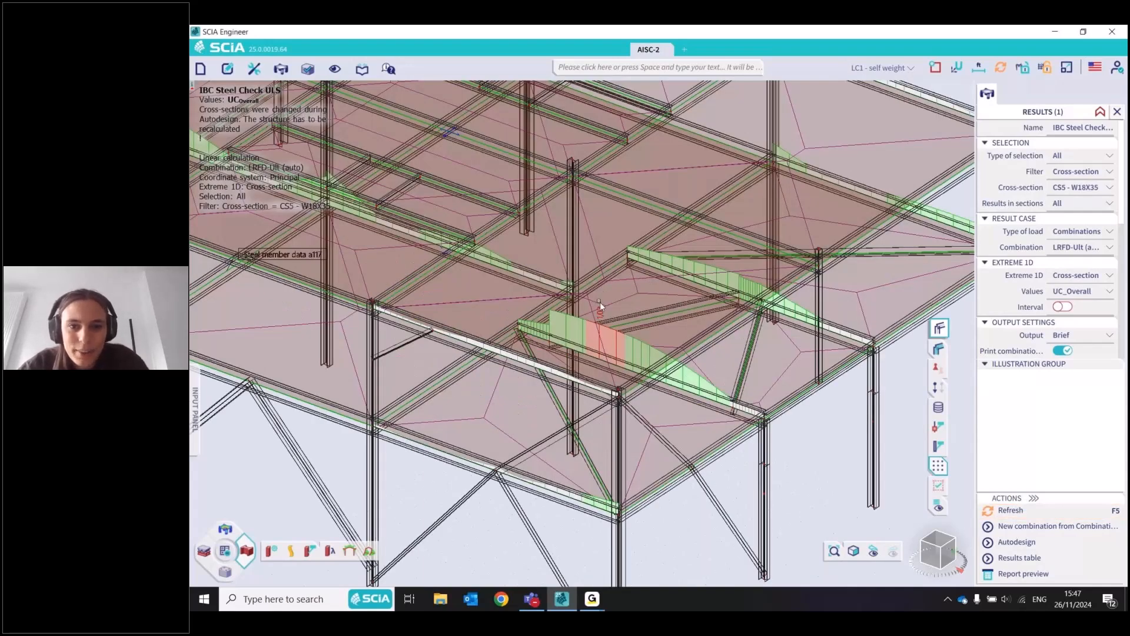
Run Autodesign on cross-section CS5, sort the catalogue by A, search for the optimal section and accept W16X36
click(1027, 542)
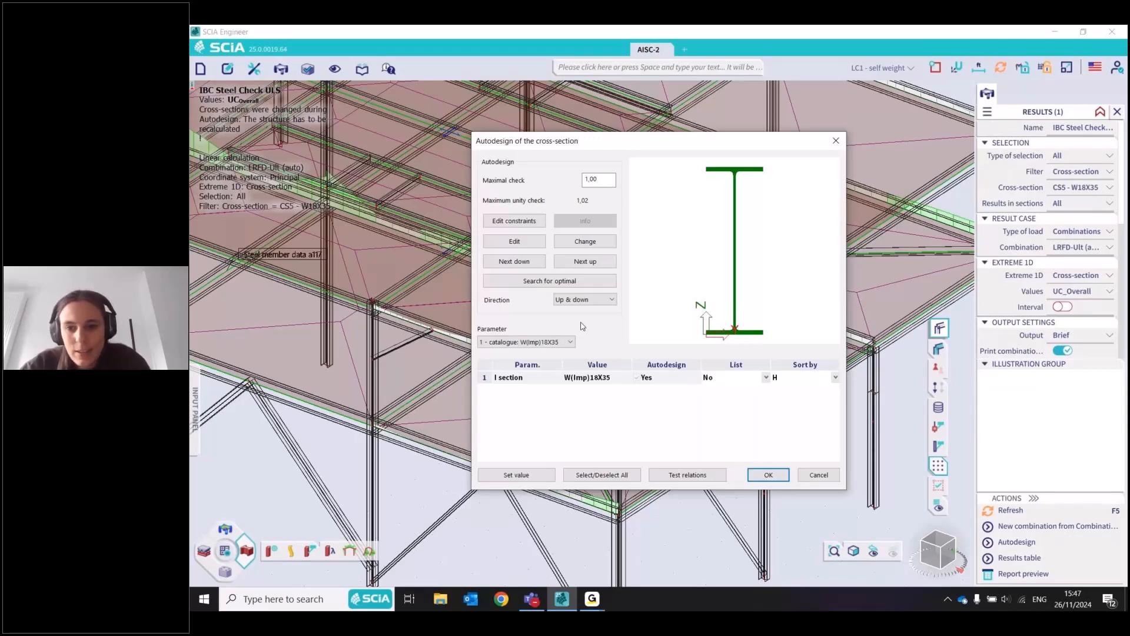
click(583, 281)
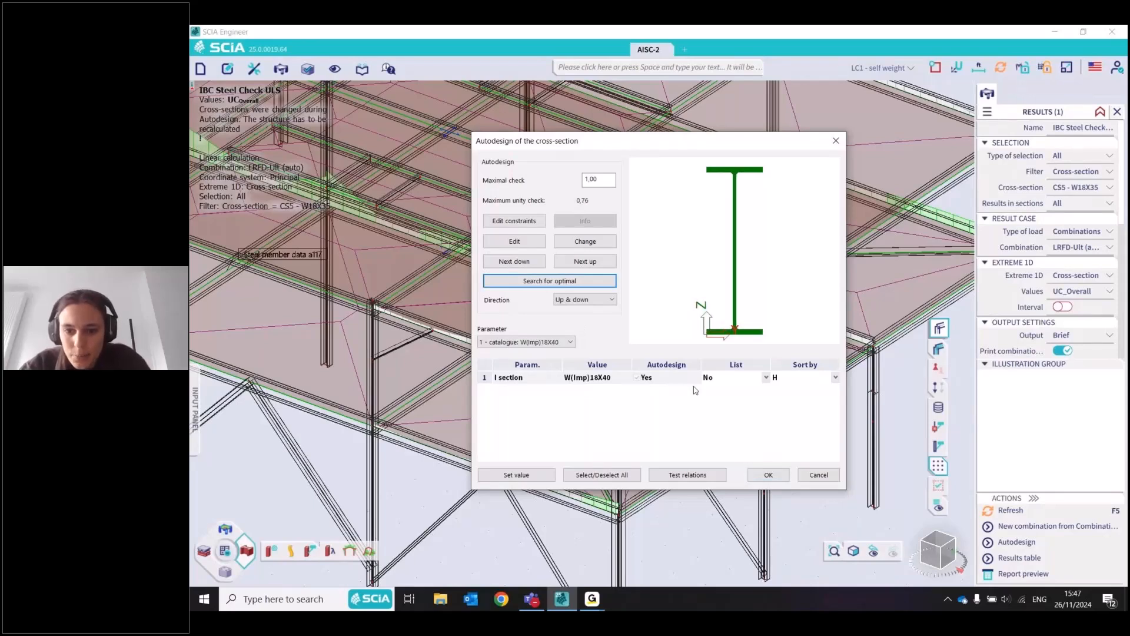
click(835, 377)
click(784, 405)
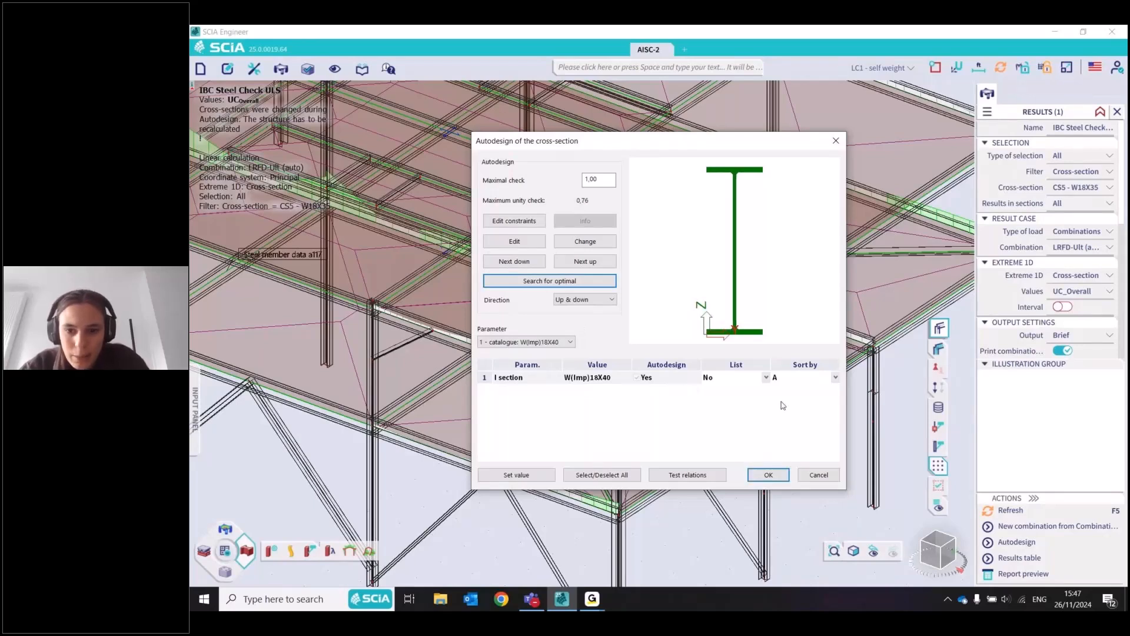
click(796, 377)
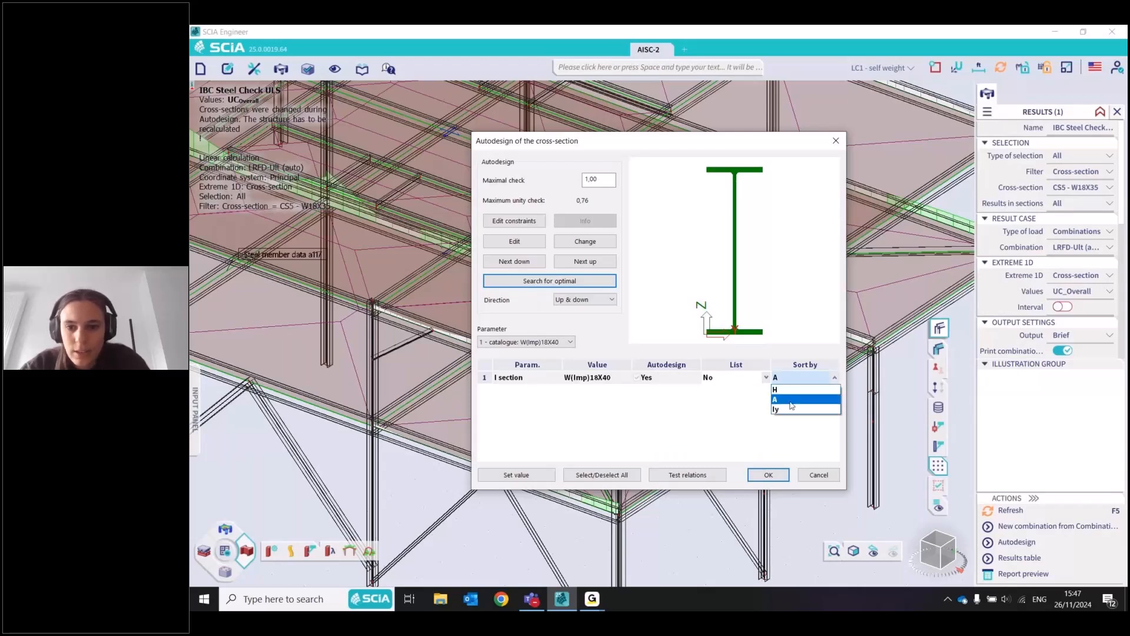
click(792, 406)
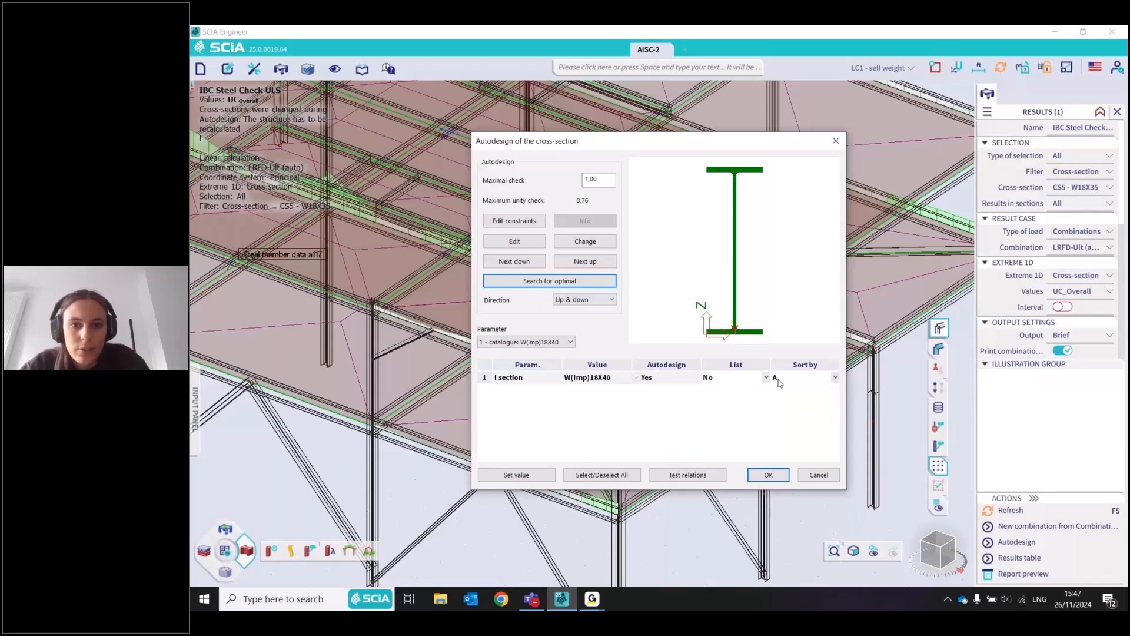
click(583, 283)
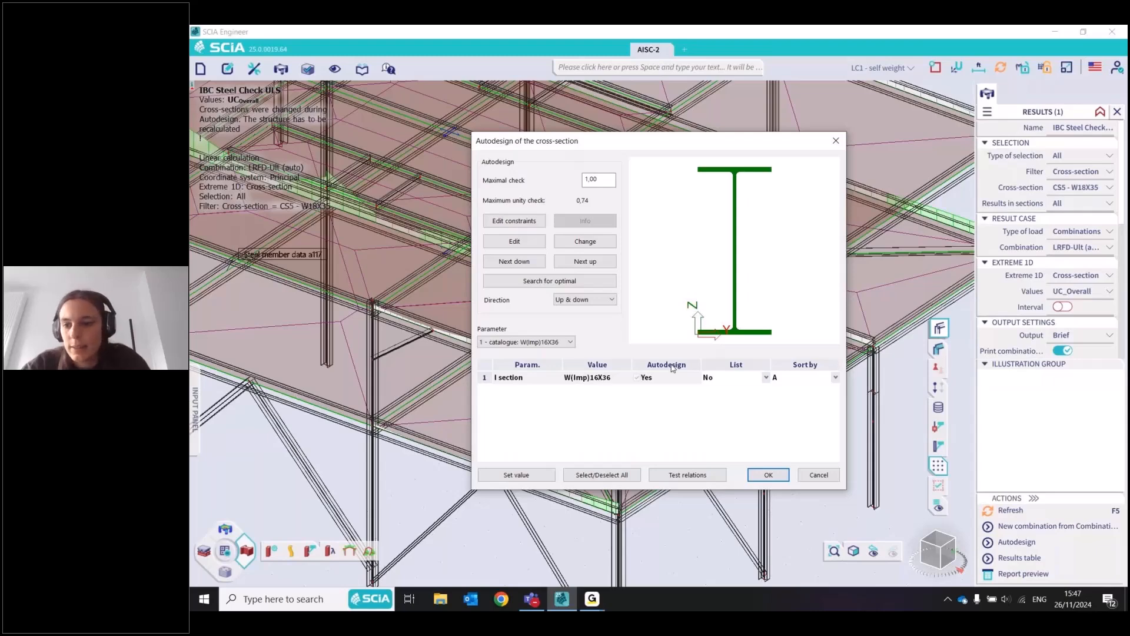
key(Return)
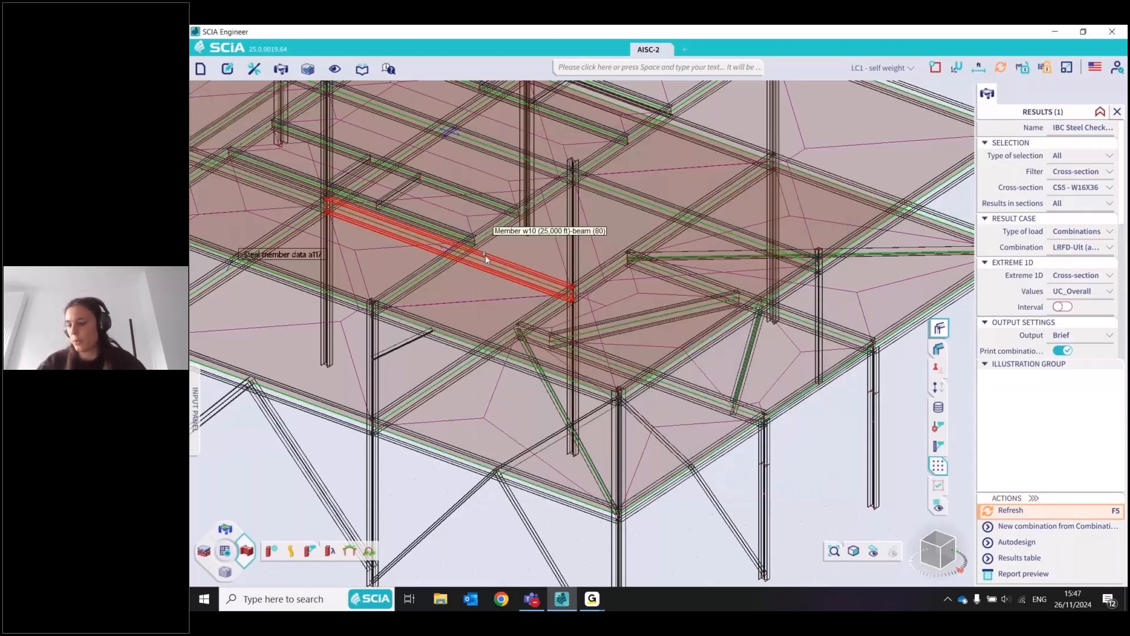
scroll(485, 255, down, 3)
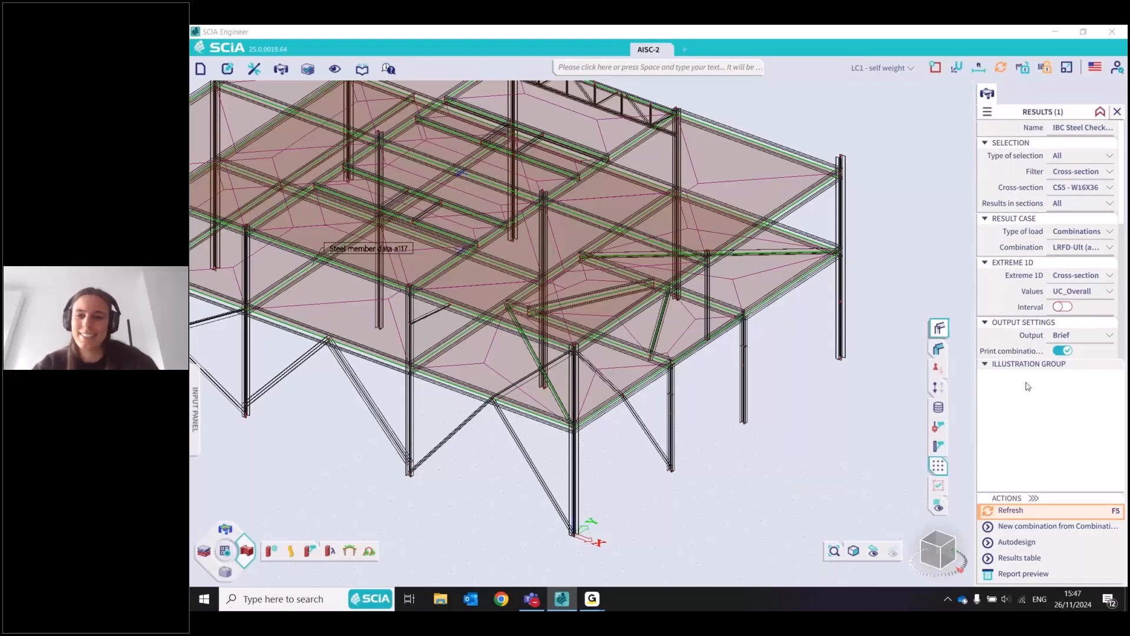
Run the steel serviceability check with the LRFD-Serv (auto) combination on edge beam w148
click(890, 164)
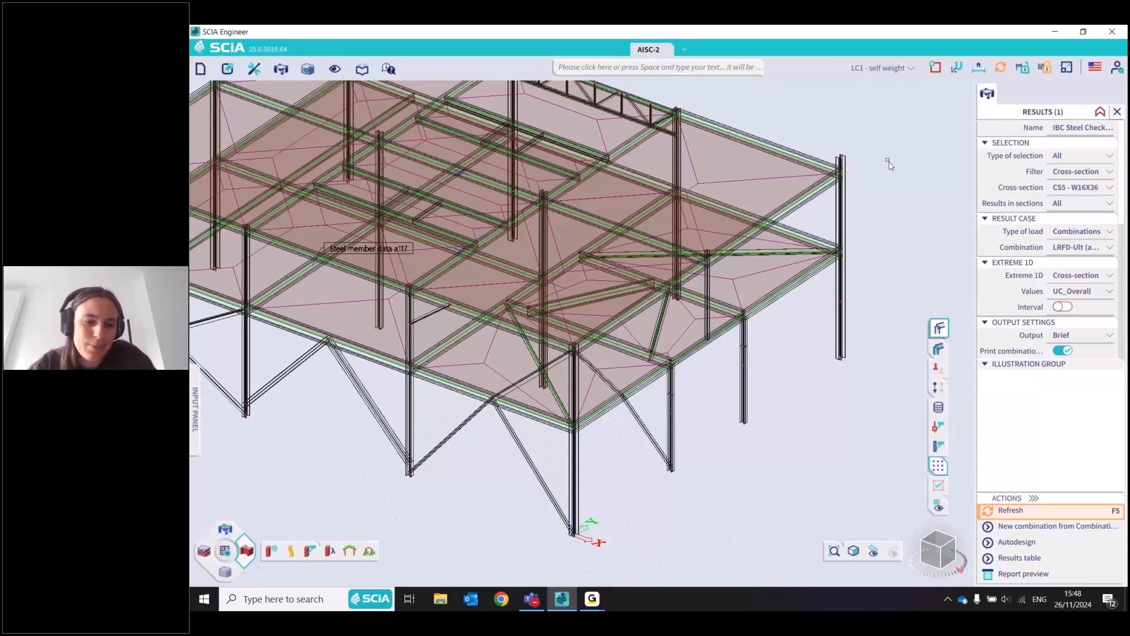
click(371, 550)
click(1093, 230)
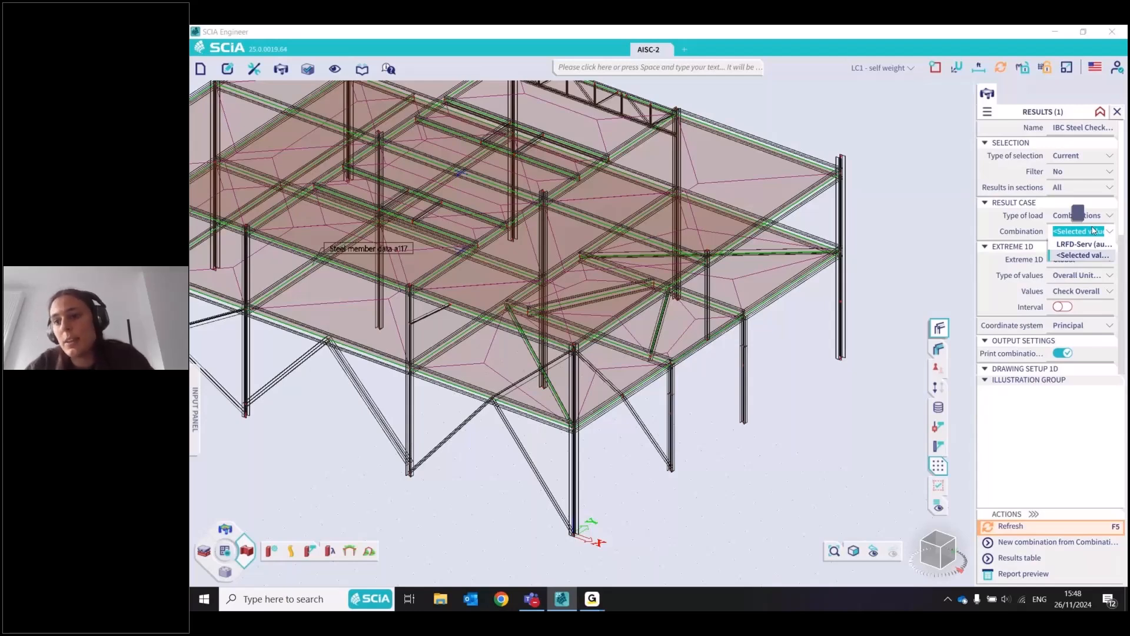
click(1084, 244)
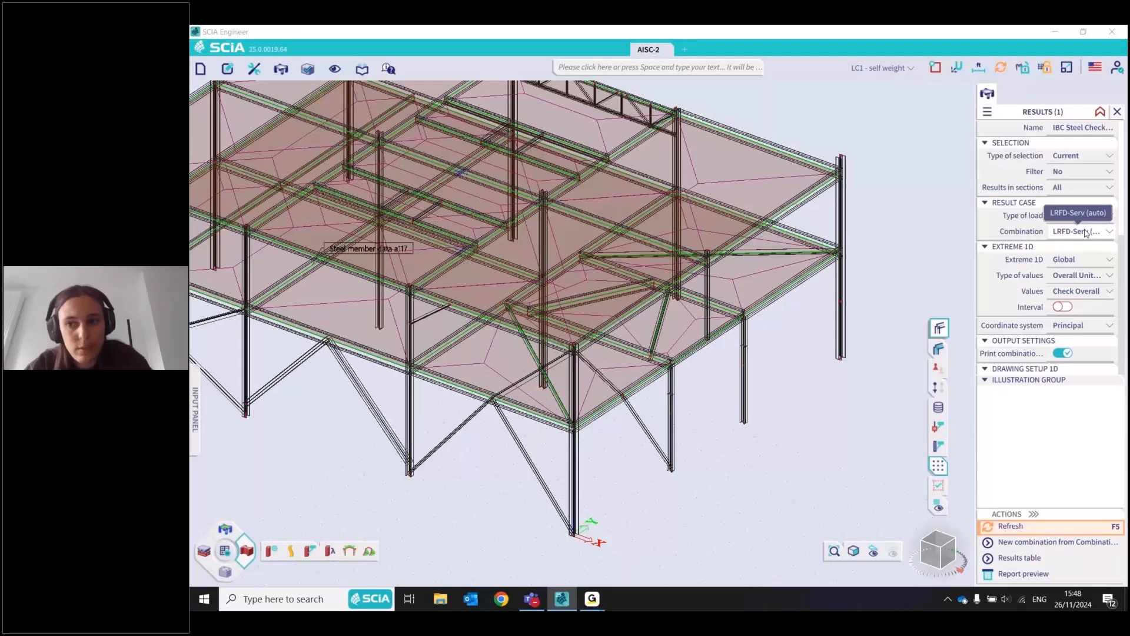
click(1086, 233)
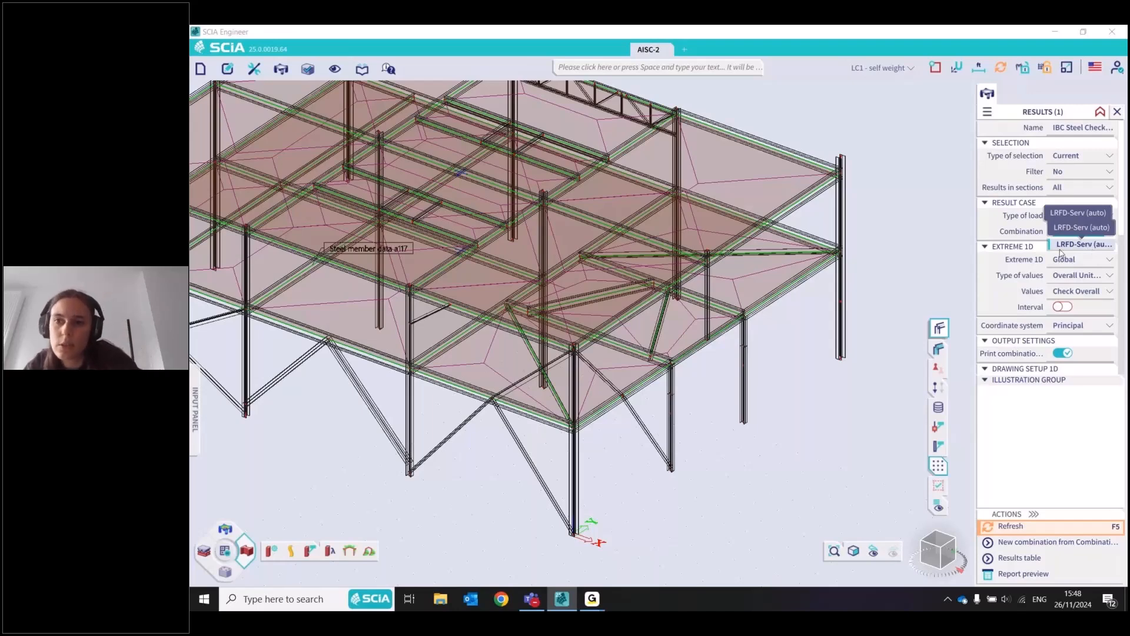
click(1061, 246)
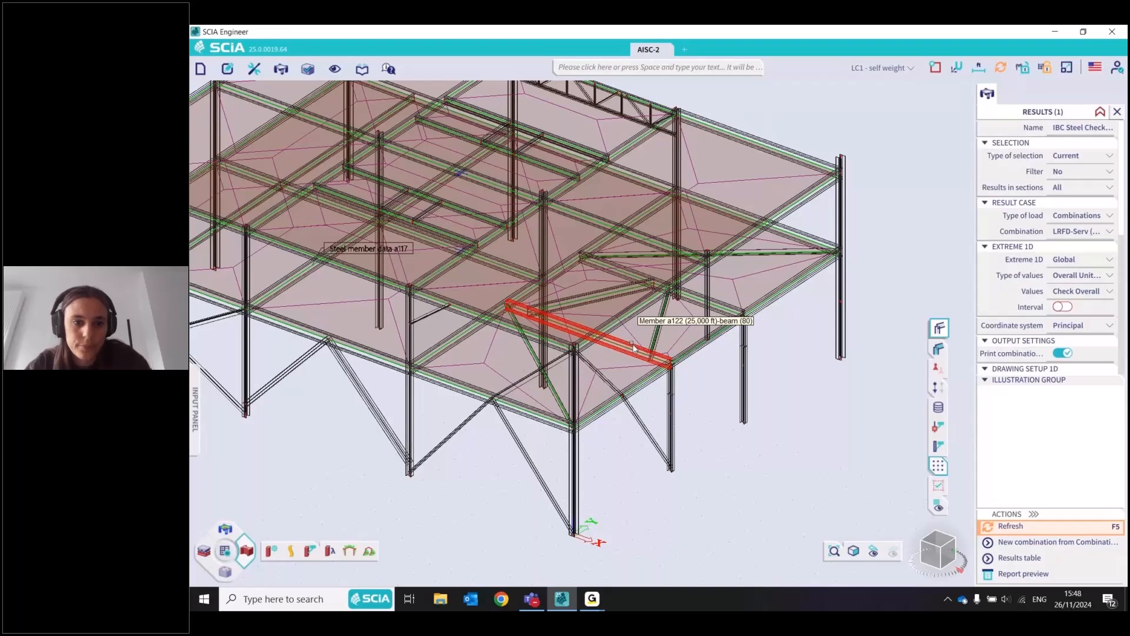
click(536, 416)
click(1033, 524)
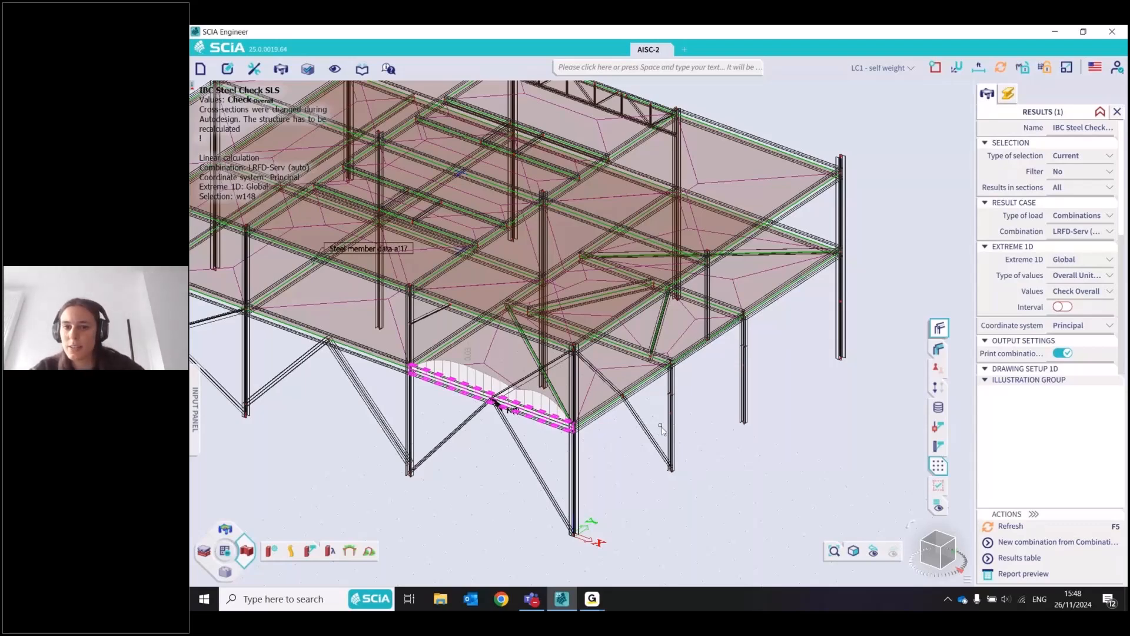
Show the serviceability check for roof beam a130 and review its deflection table in the report preview
key(Escape)
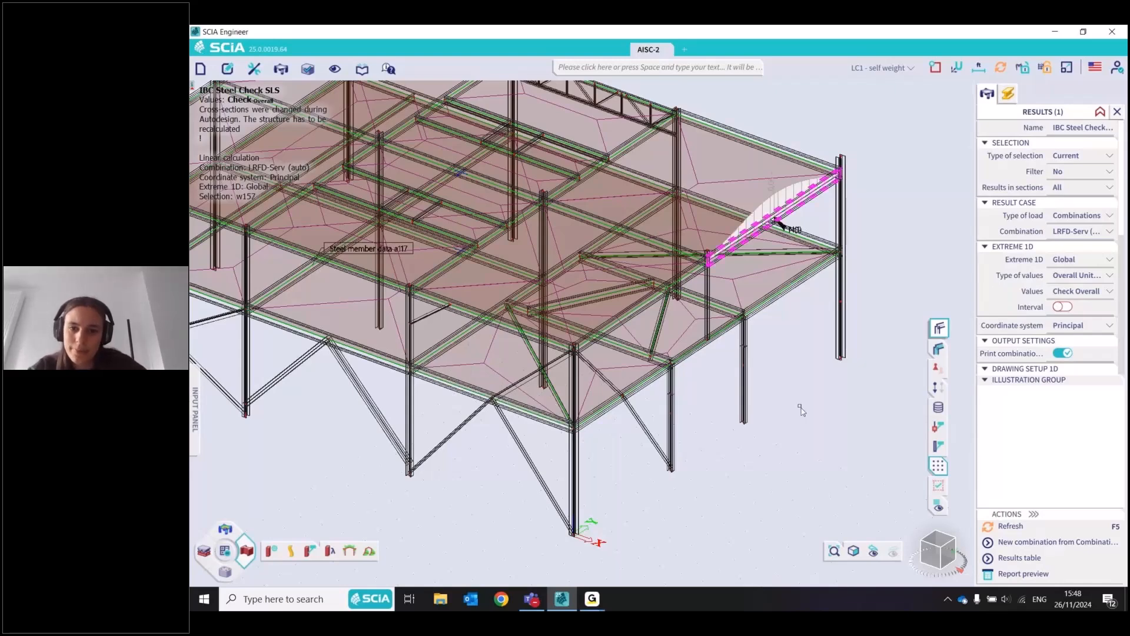
scroll(800, 411, down, 5)
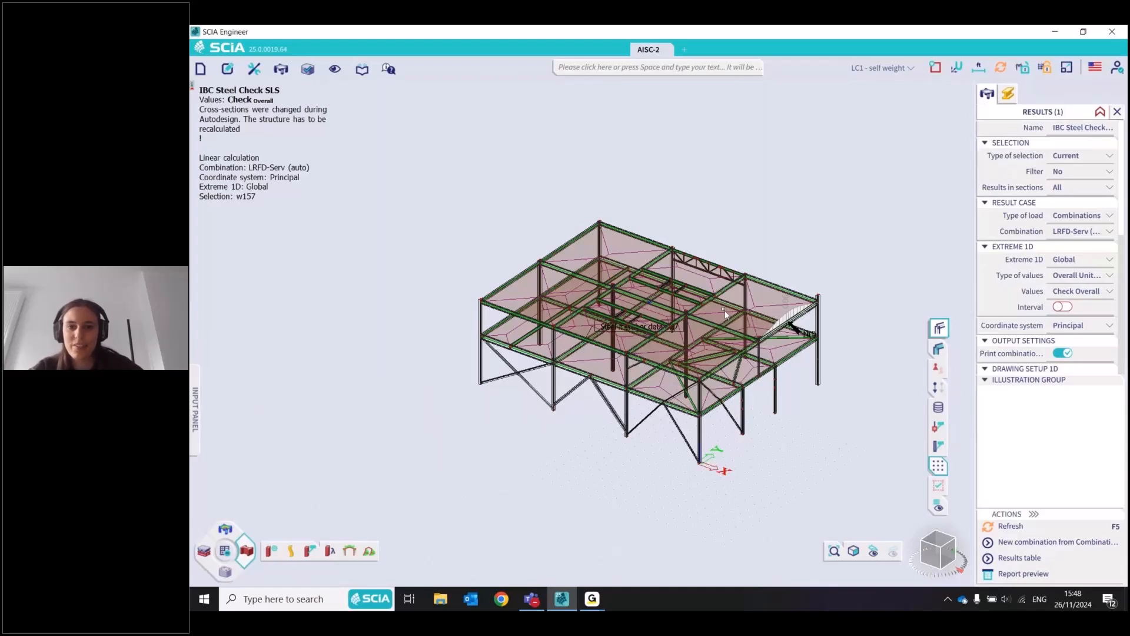
click(707, 292)
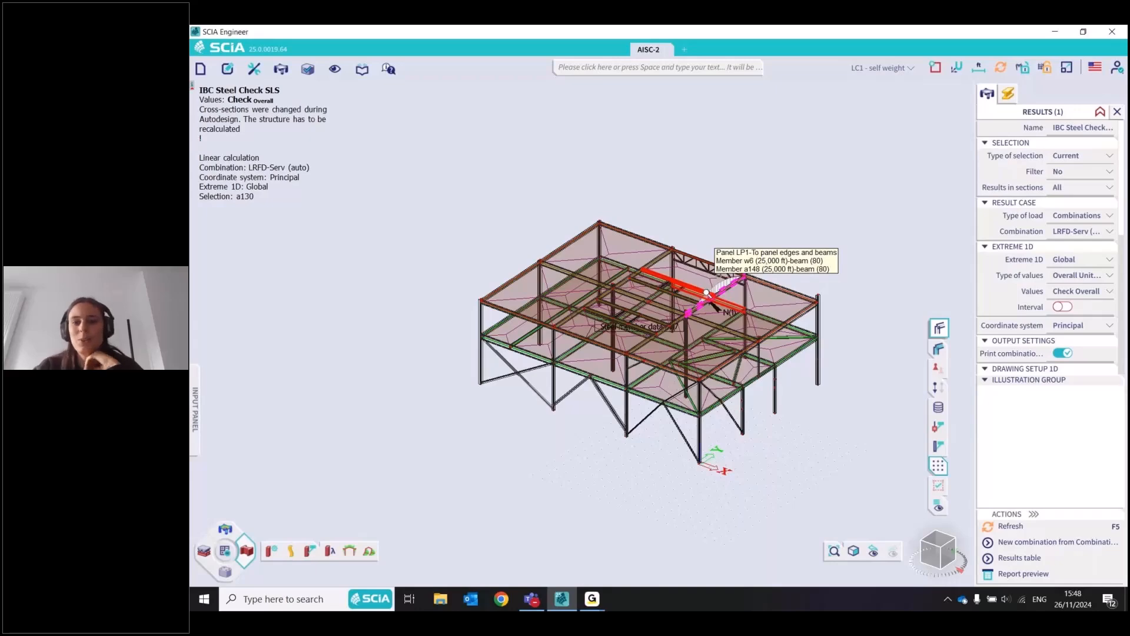
scroll(706, 293, up, 5)
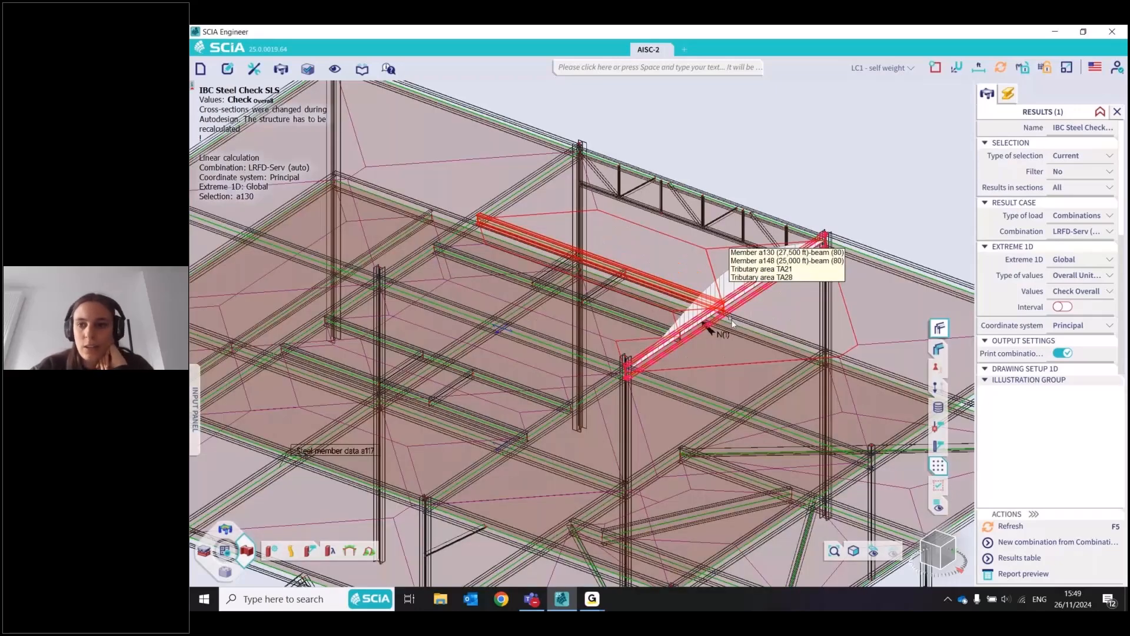
click(1024, 575)
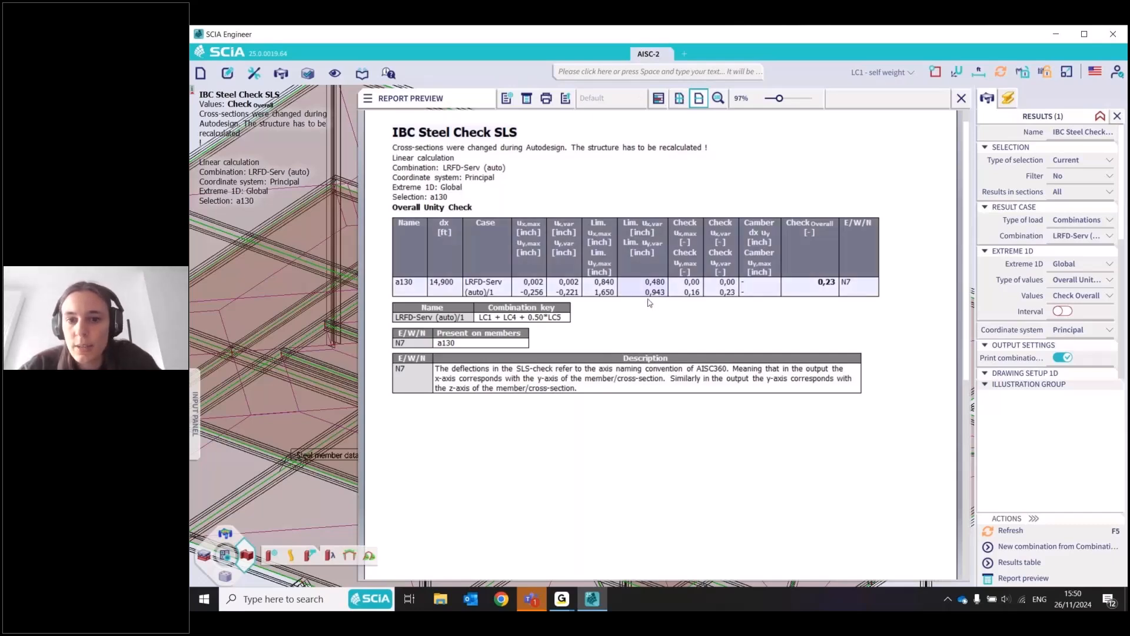
click(961, 98)
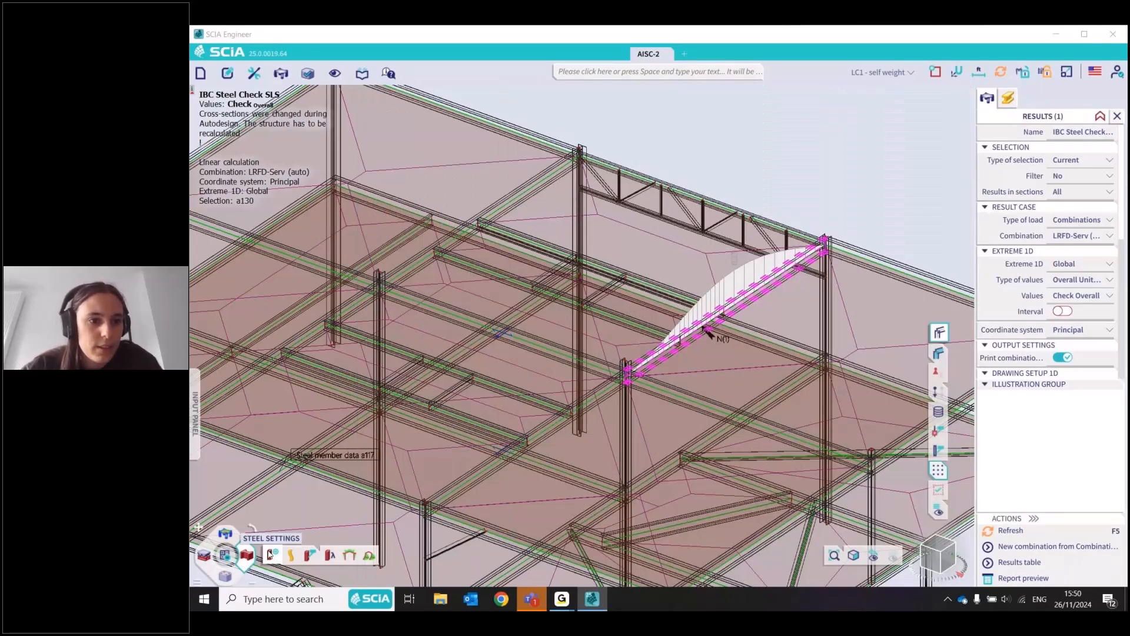
Try the Input camber (relative) definition in the steel setup's SLS camber settings, inspect its shape and value options, and close without confirming
click(271, 555)
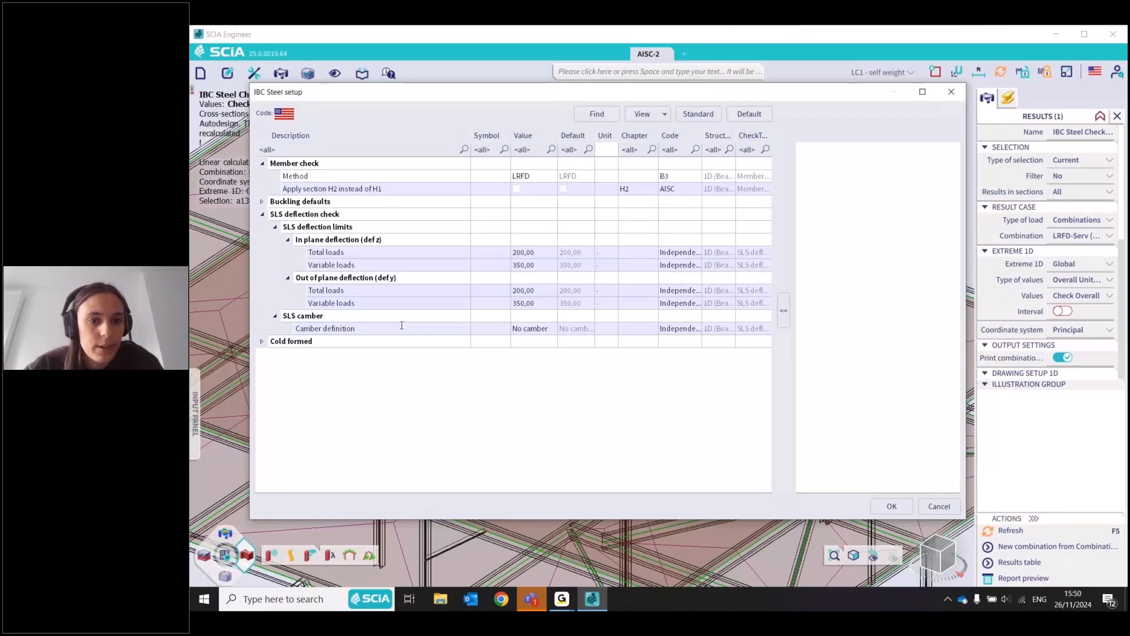
click(401, 327)
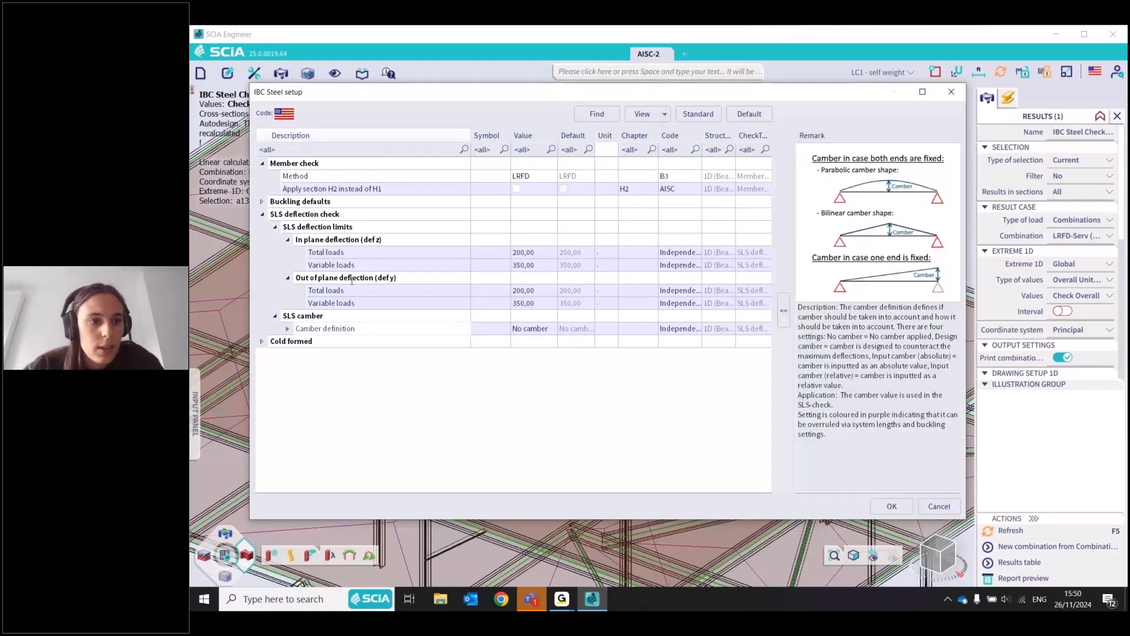
click(274, 229)
click(535, 252)
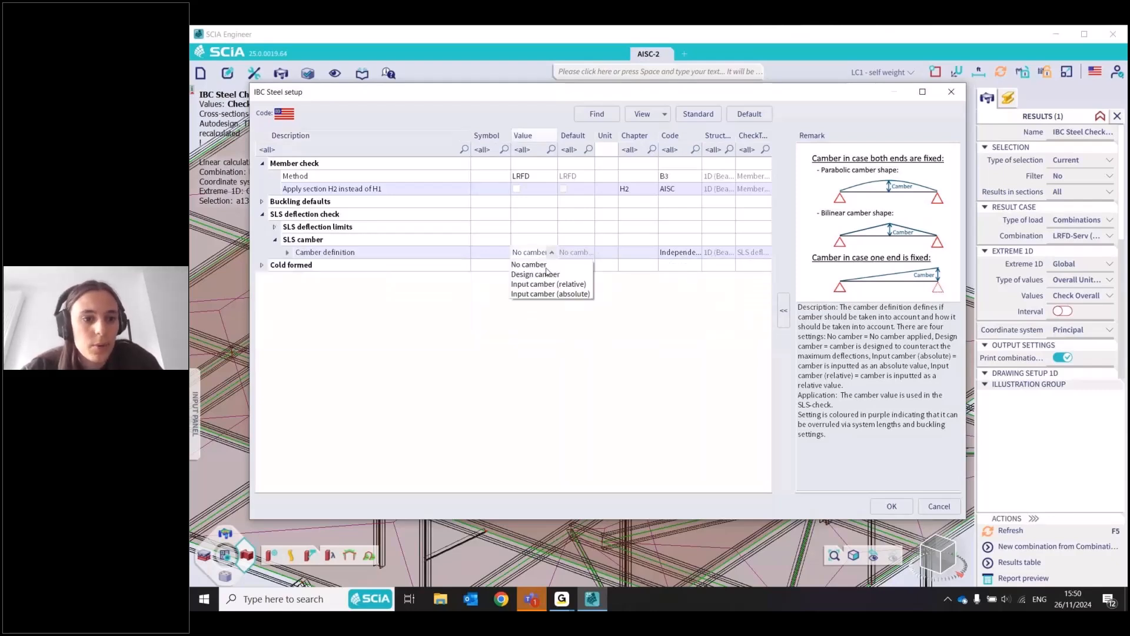
click(547, 274)
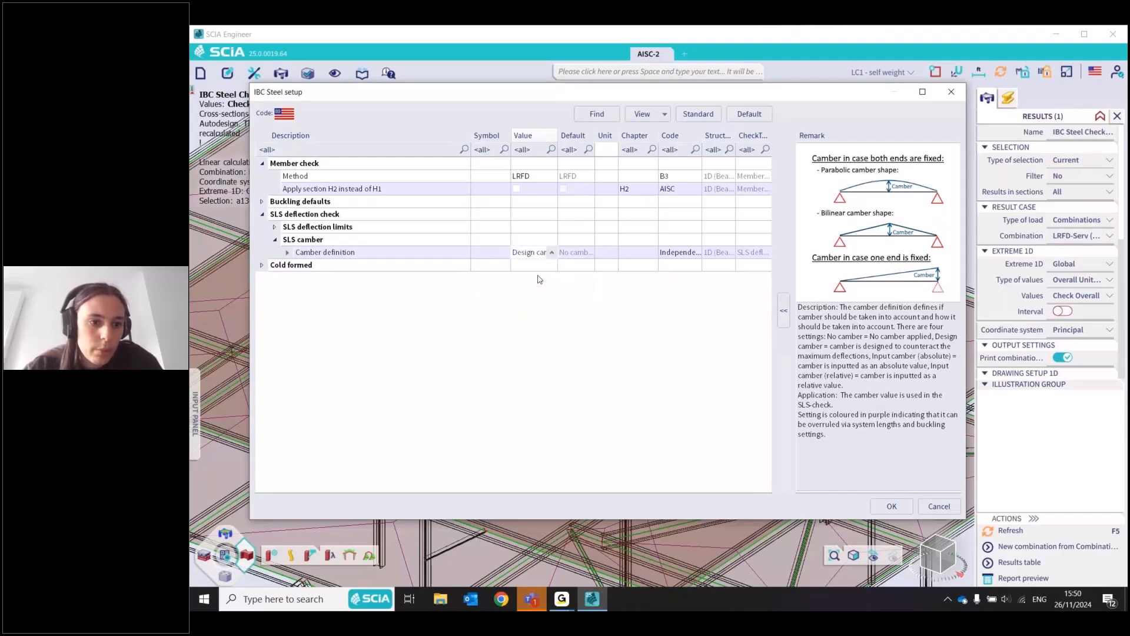
click(534, 308)
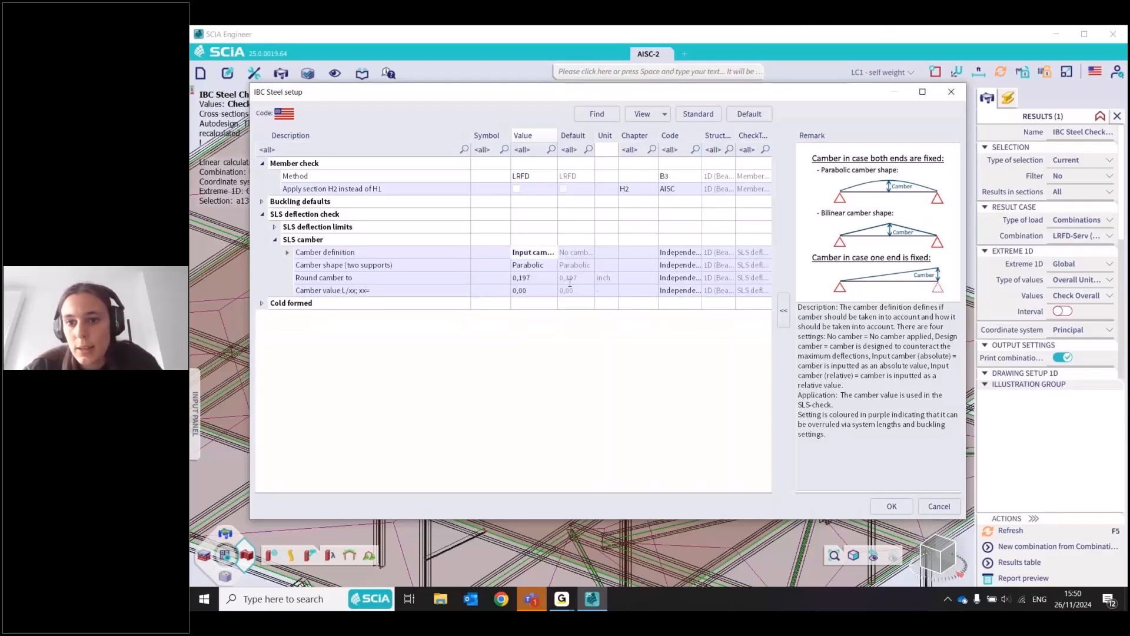
click(537, 266)
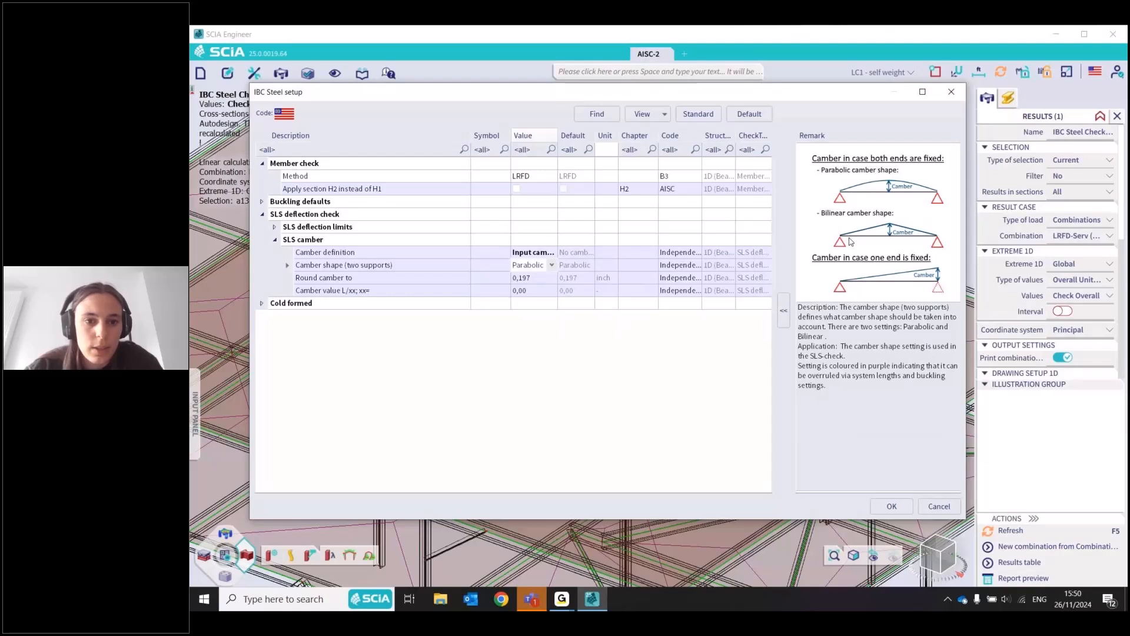
click(551, 267)
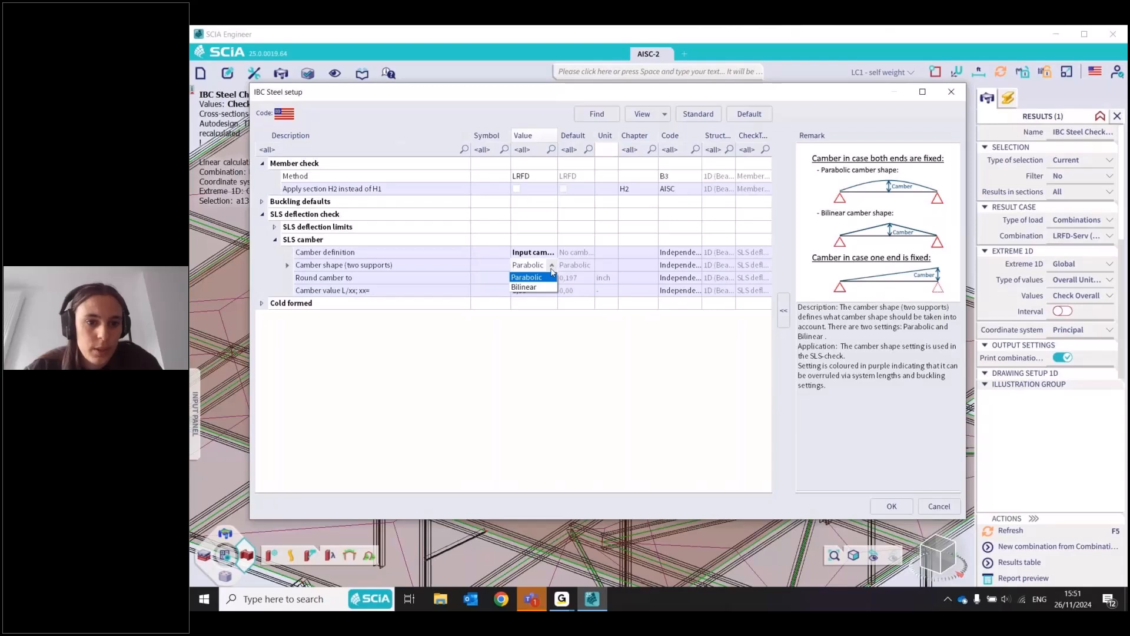
click(562, 290)
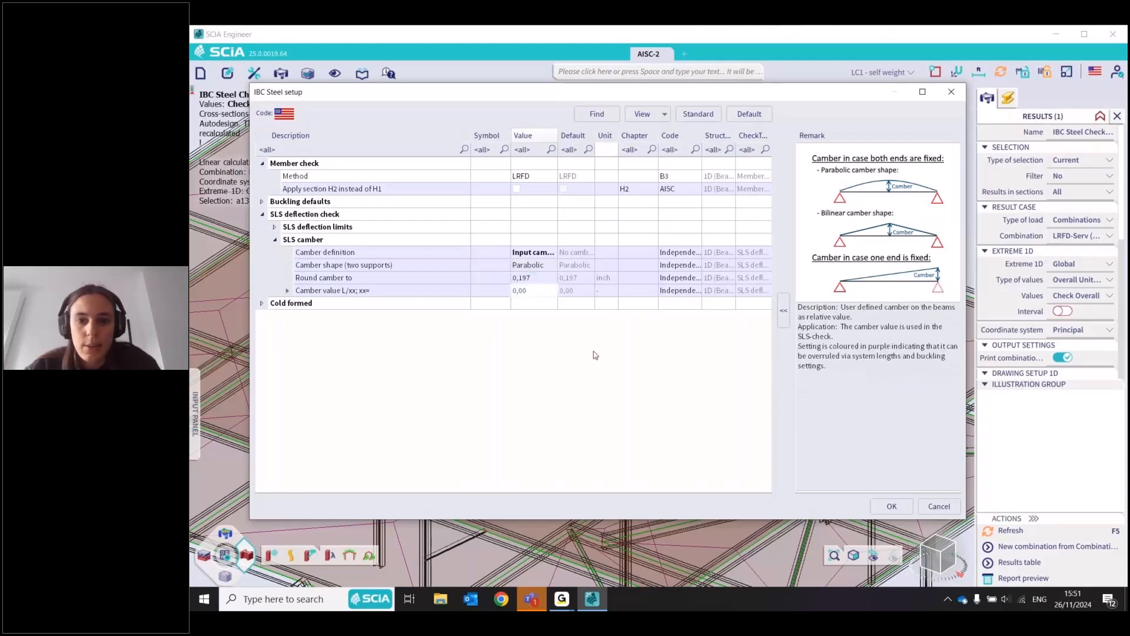
click(961, 91)
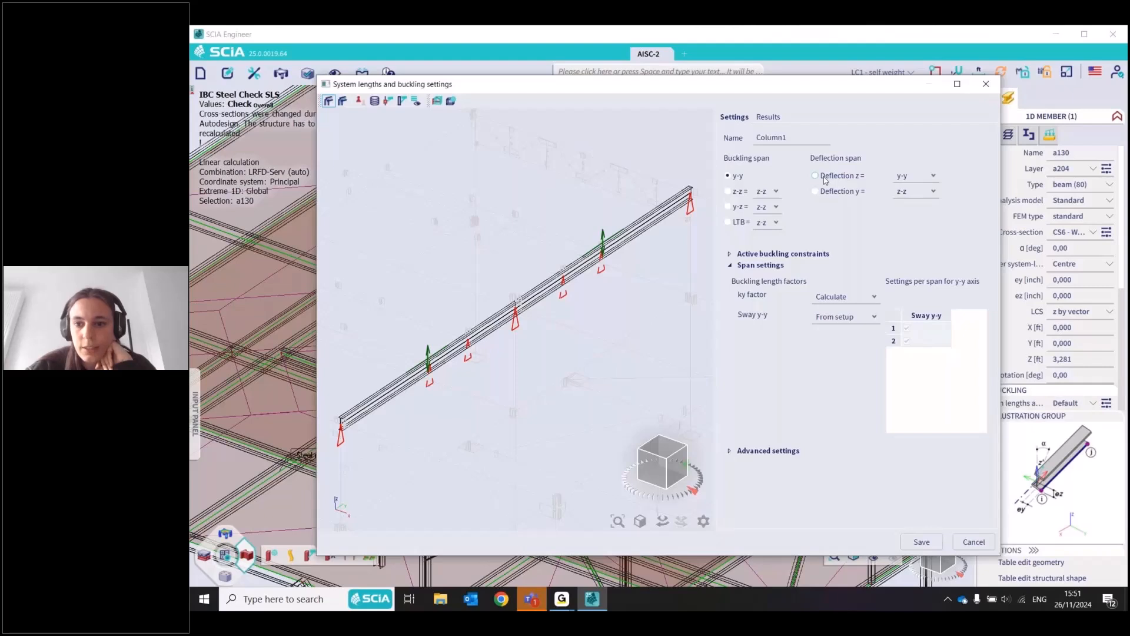
Compare beam a130's deflection y and z span settings, set its camber definition to Input camber (relative) and save the buckling settings
click(824, 177)
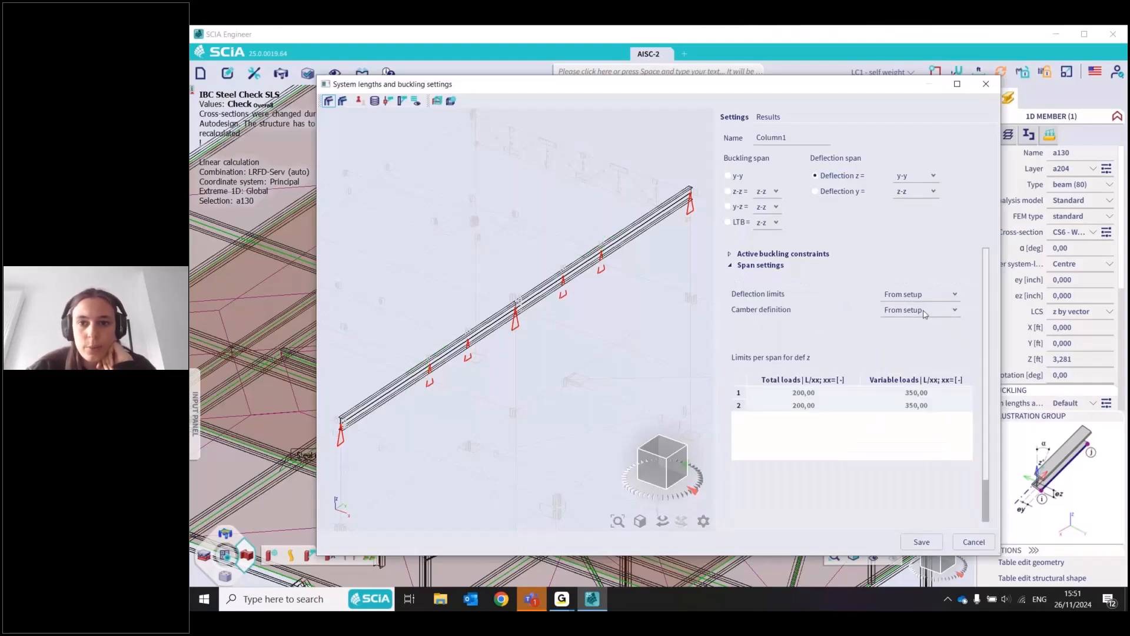
click(925, 312)
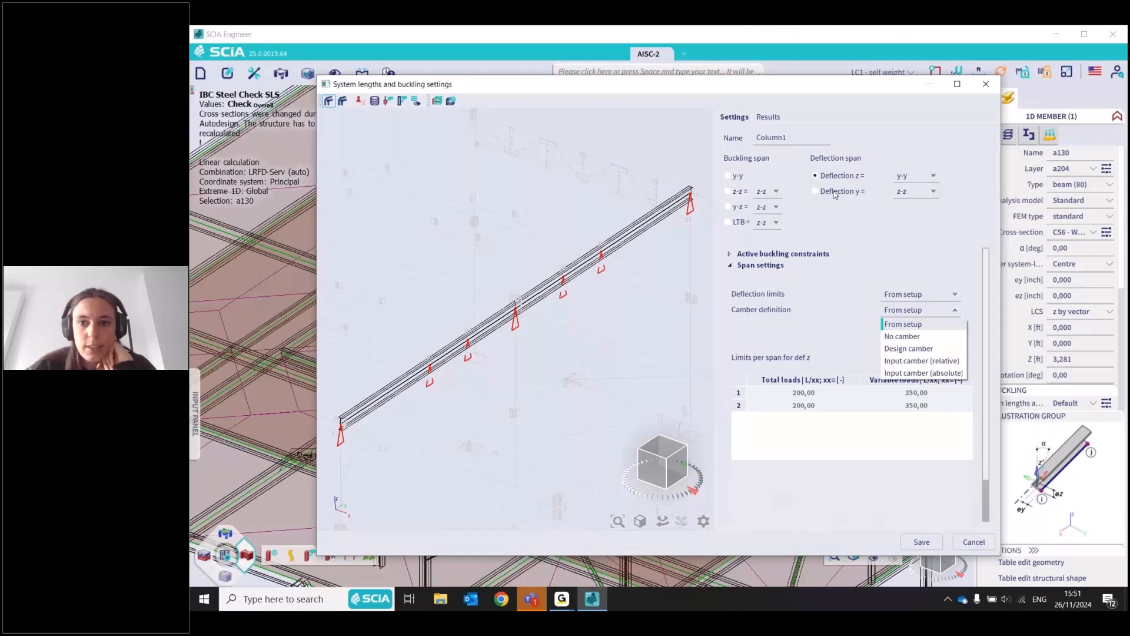
click(816, 192)
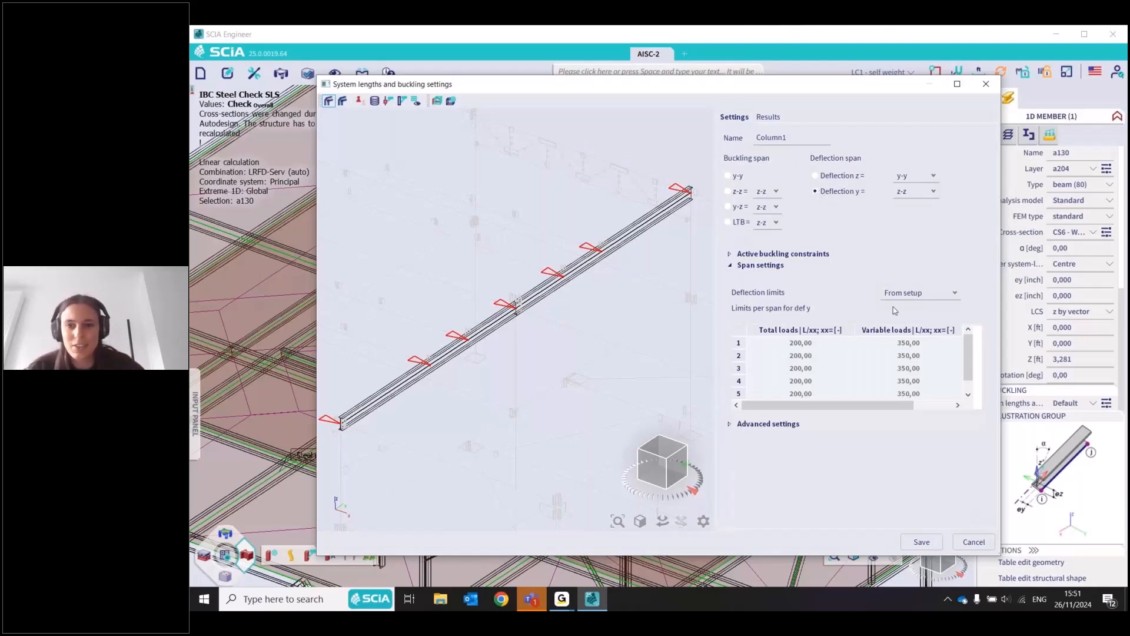
click(815, 176)
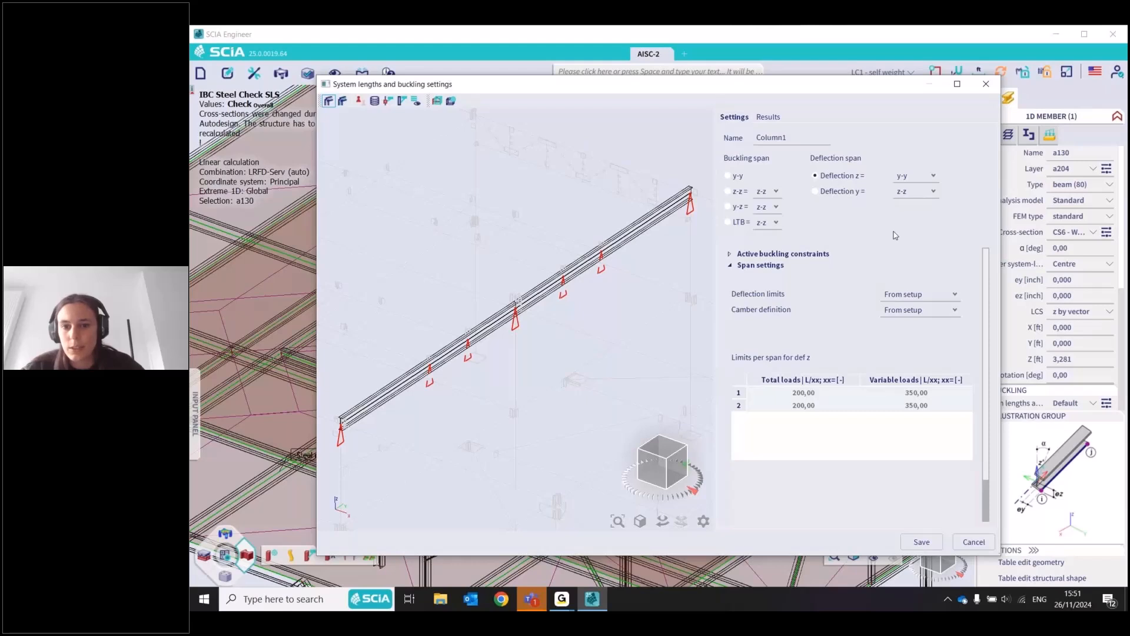
click(910, 310)
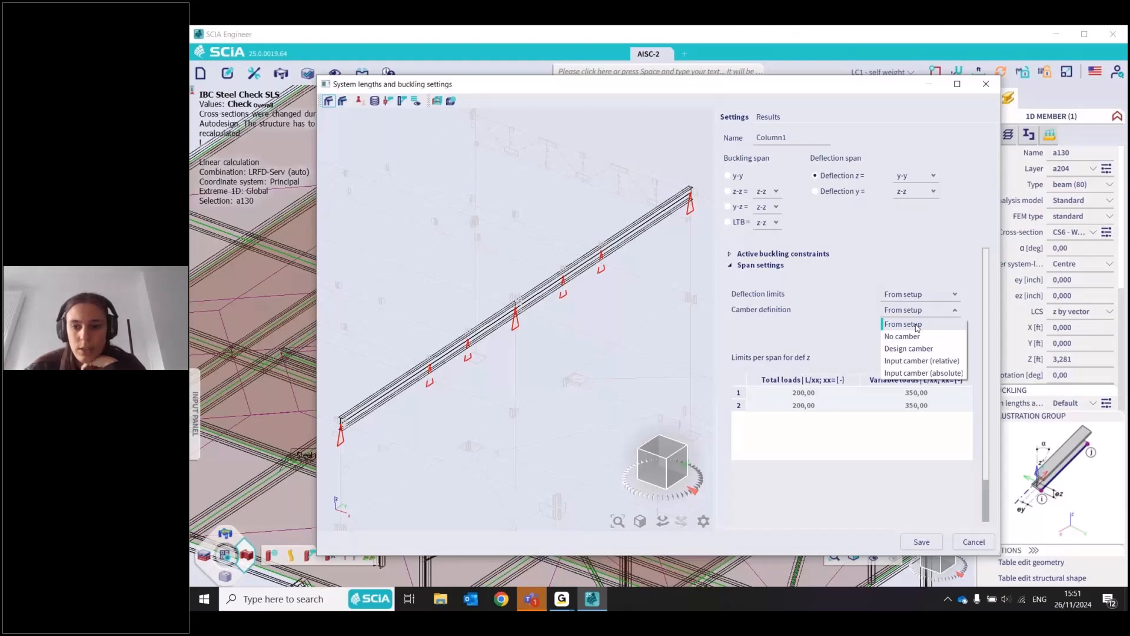
click(919, 361)
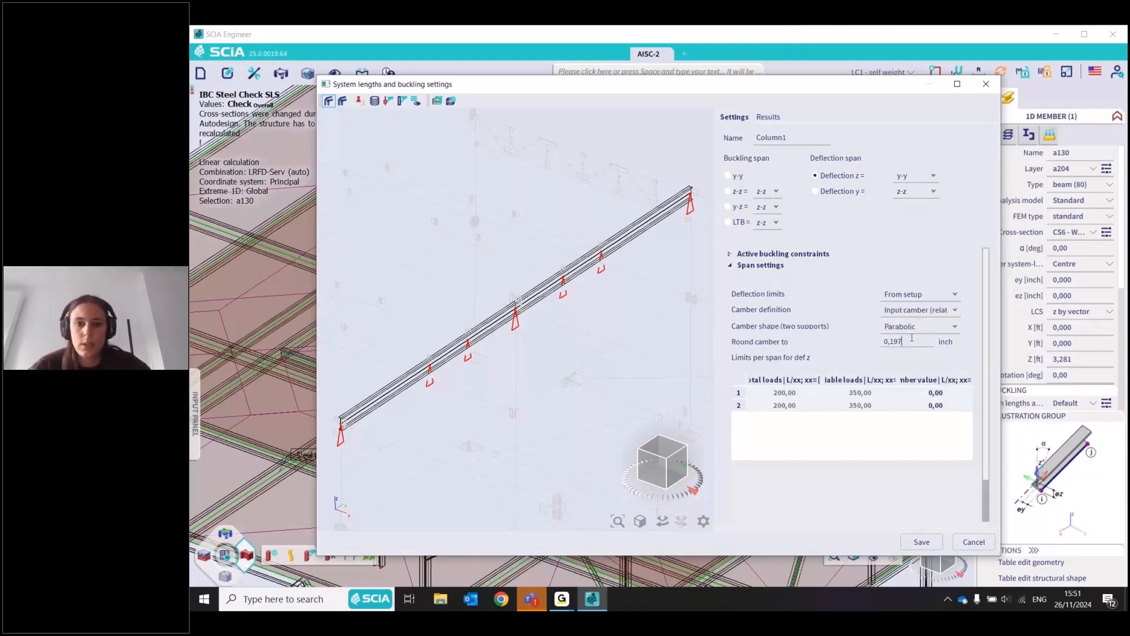
click(922, 542)
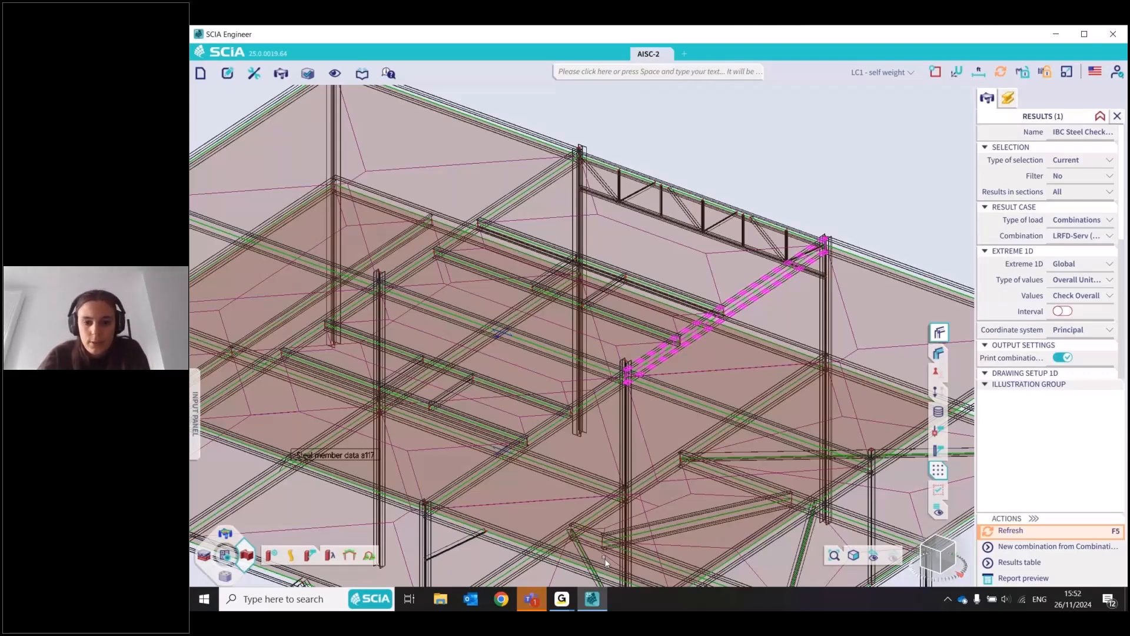
mouse_move(581, 579)
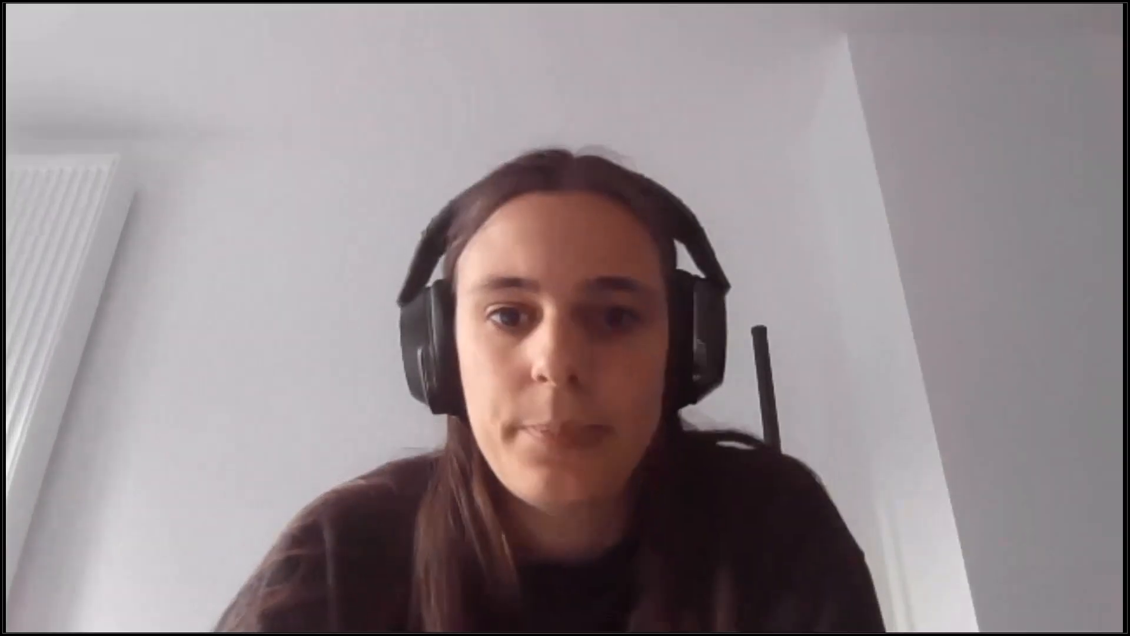